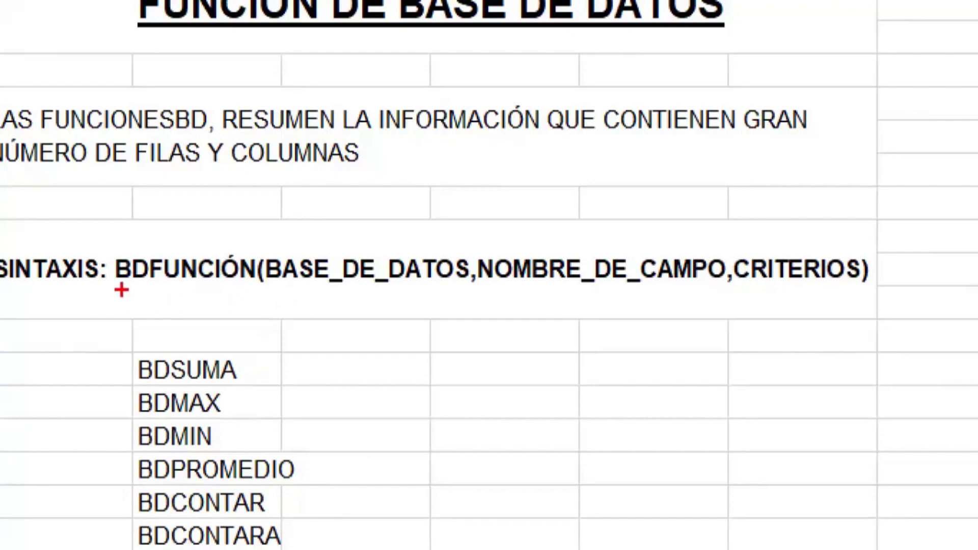
Step: Underline the BDFUNCIÓN syntax and mark BDSUMA, BDMAX, BDMIN, BDPROMEDIO, BDCONTAR, BDCONTARA and BDEXTRAER
{"action": "mouse_move", "coordinate": [120, 290]}
{"action": "left_mouse_down"}
{"action": "mouse_move", "coordinate": [258, 291]}
{"action": "mouse_move", "coordinate": [309, 337]}
{"action": "left_mouse_up"}
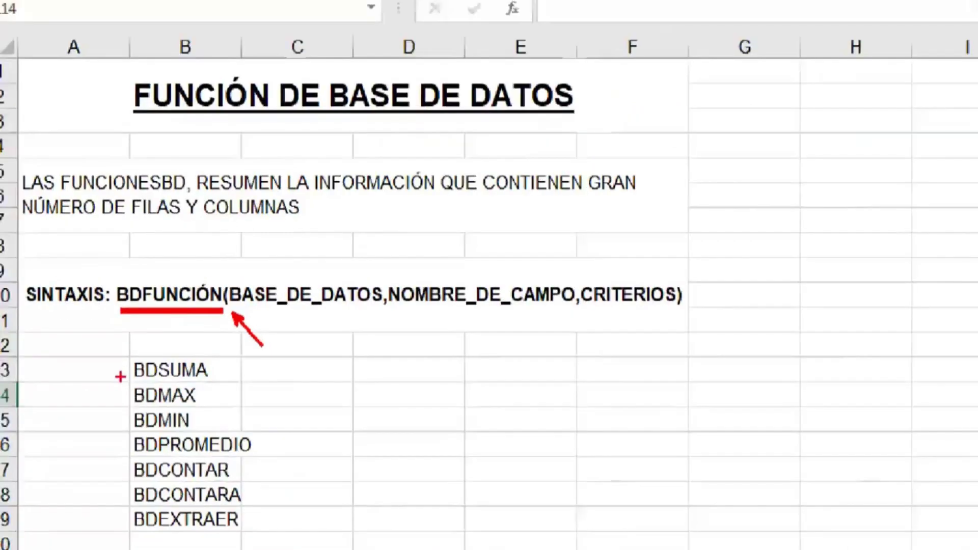
{"action": "left_click_drag", "start_coordinate": [123, 368], "coordinate": [82, 330]}
{"action": "left_click_drag", "start_coordinate": [124, 399], "coordinate": [72, 350]}
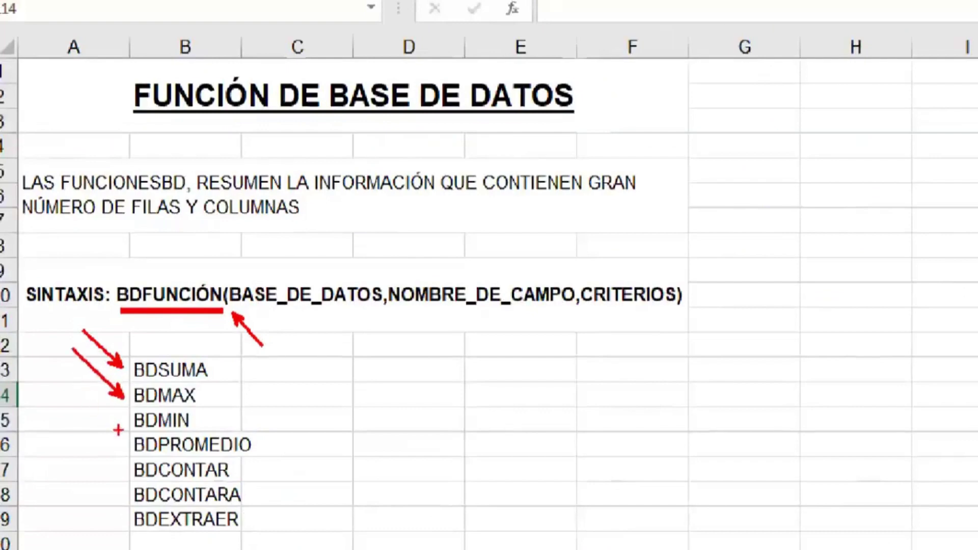
{"action": "left_click_drag", "start_coordinate": [116, 425], "coordinate": [47, 372]}
{"action": "left_click_drag", "start_coordinate": [122, 451], "coordinate": [57, 406]}
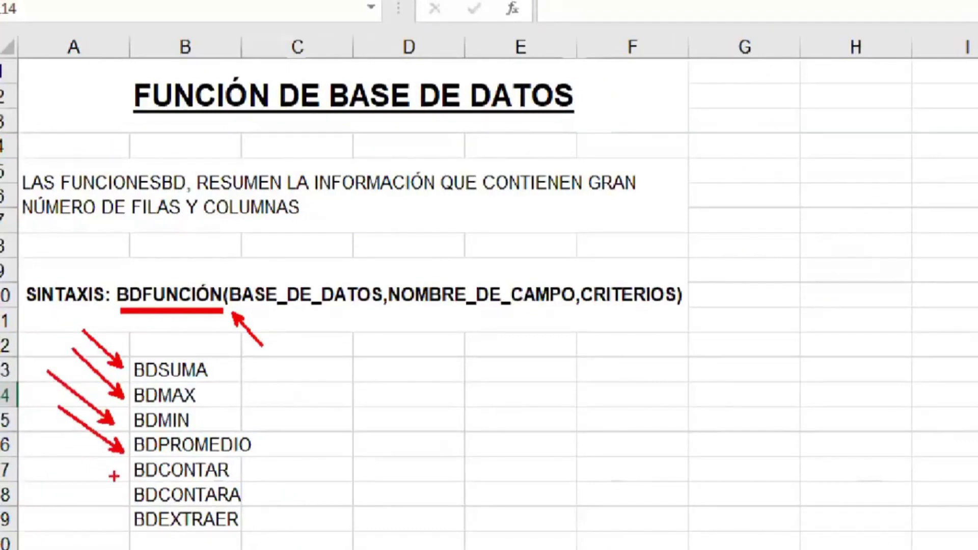
{"action": "left_click_drag", "start_coordinate": [115, 476], "coordinate": [55, 425]}
{"action": "left_click_drag", "start_coordinate": [114, 499], "coordinate": [51, 454]}
{"action": "left_click_drag", "start_coordinate": [110, 527], "coordinate": [44, 479]}
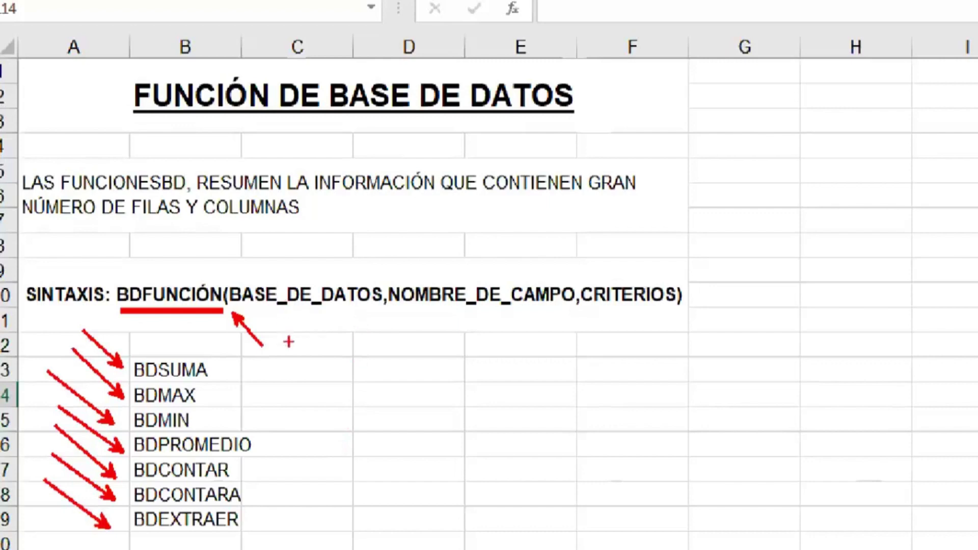
Step: Annotate the arguments: a box labelled BD for the database, 'ventas' for the field name, and 'condiciones' for the criteria
{"action": "left_click_drag", "start_coordinate": [259, 361], "coordinate": [401, 523]}
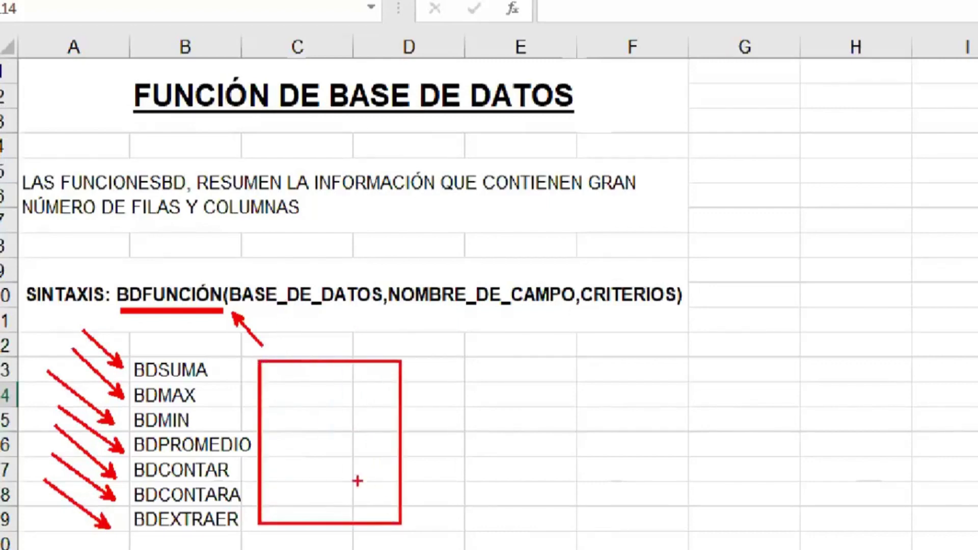
{"action": "type", "text": "t"}
{"action": "type", "text": "bd"}
{"action": "key", "text": "Escape"}
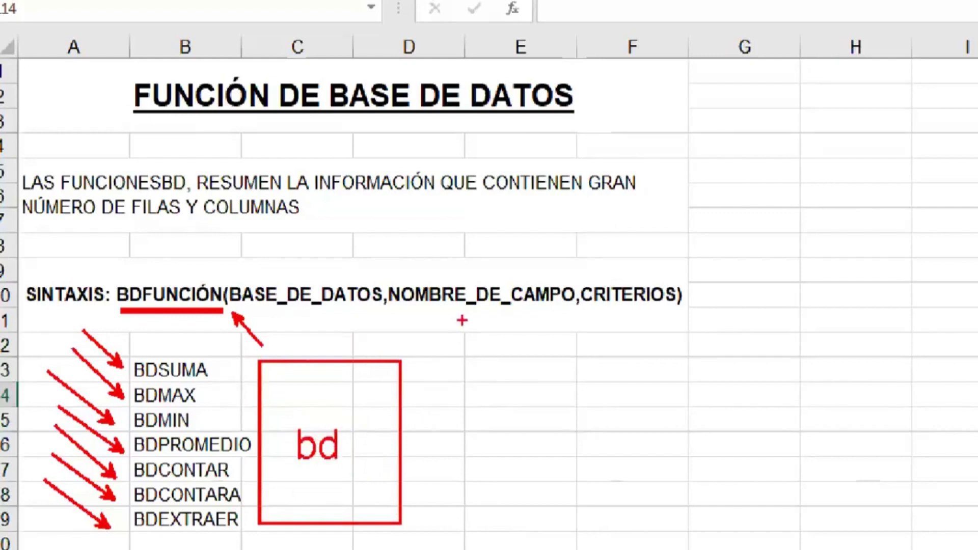
{"action": "left_click_drag", "start_coordinate": [473, 315], "coordinate": [489, 365]}
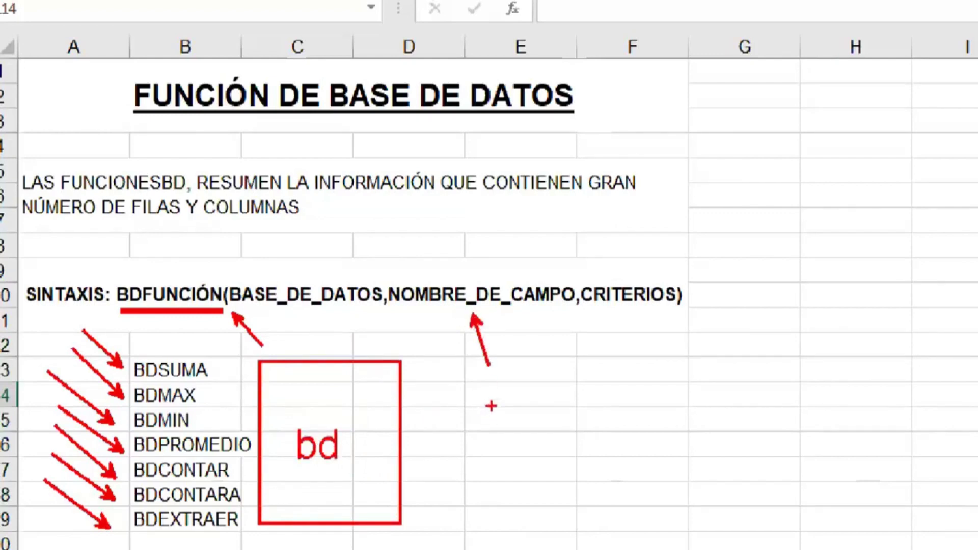
{"action": "type", "text": "vent"}
{"action": "type", "text": "ventas"}
{"action": "key", "text": "Escape"}
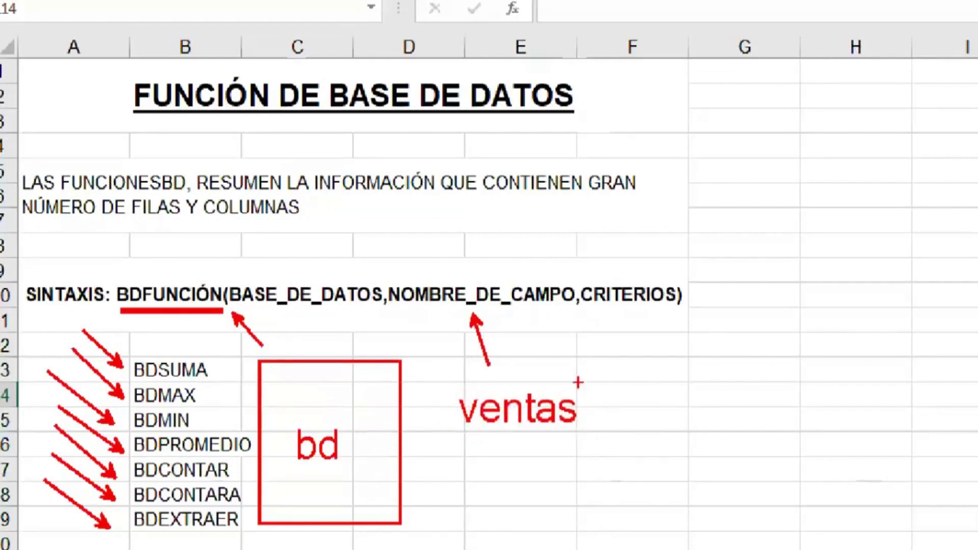
{"action": "mouse_move", "coordinate": [455, 381]}
{"action": "left_mouse_down"}
{"action": "mouse_move", "coordinate": [537, 425]}
{"action": "mouse_move", "coordinate": [584, 436]}
{"action": "left_mouse_up"}
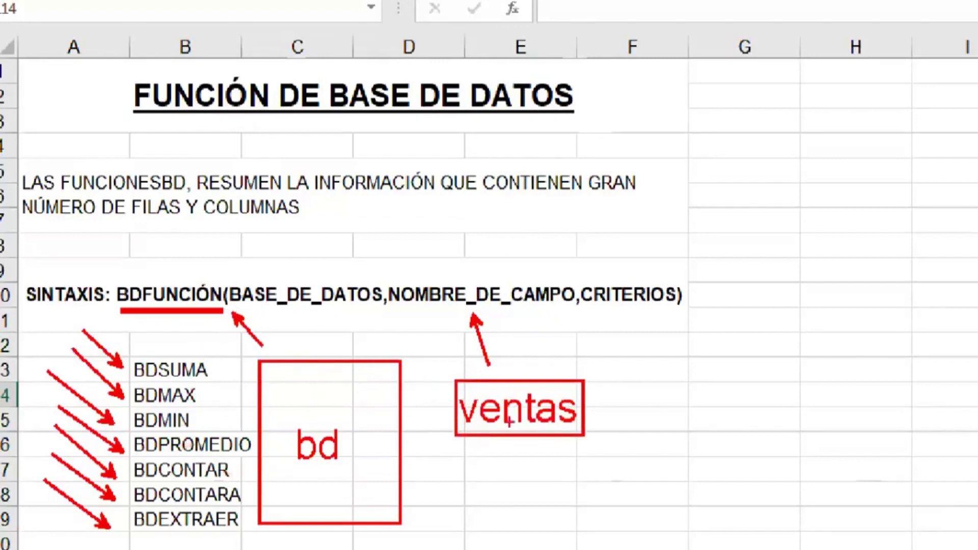
{"action": "left_click_drag", "start_coordinate": [644, 318], "coordinate": [675, 371]}
{"action": "type", "text": "t"}
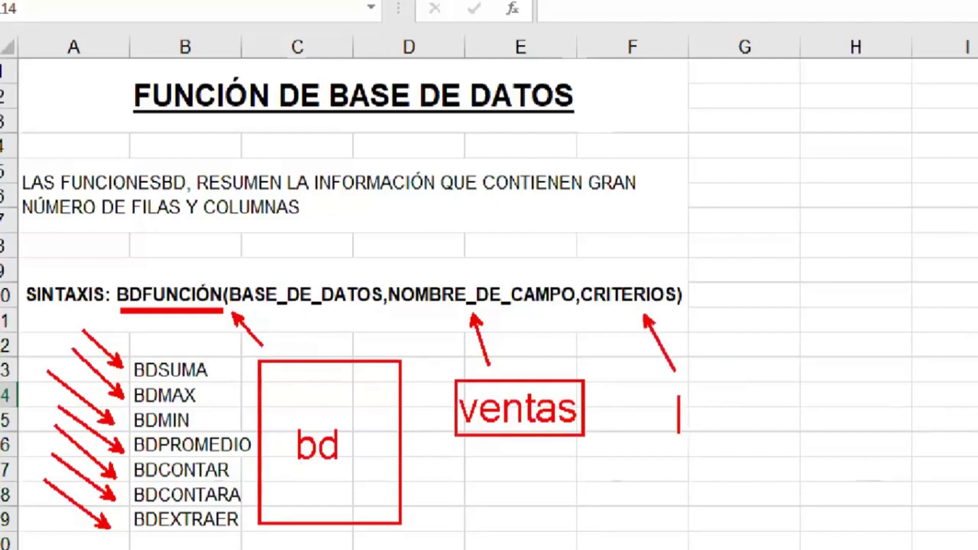
{"action": "type", "text": "condiciones"}
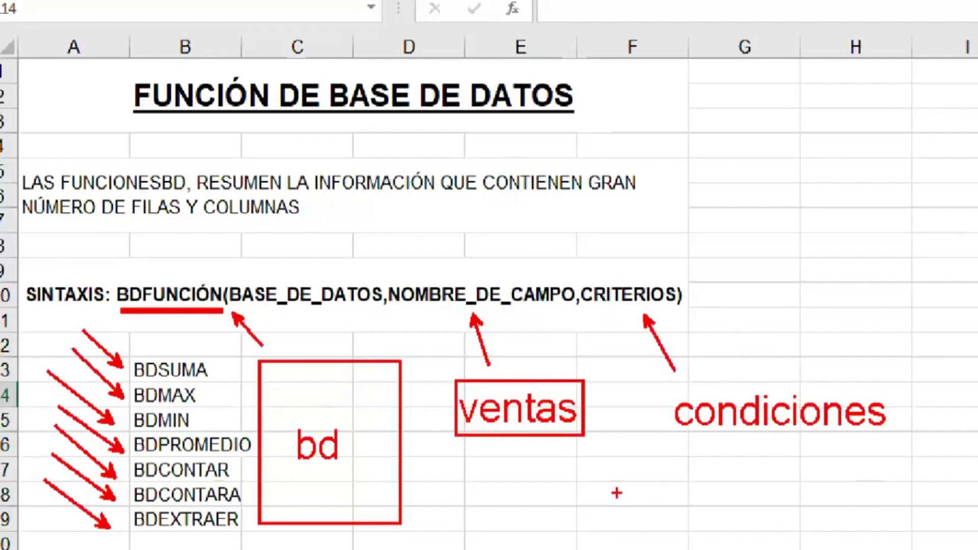
{"action": "key", "text": "Escape"}
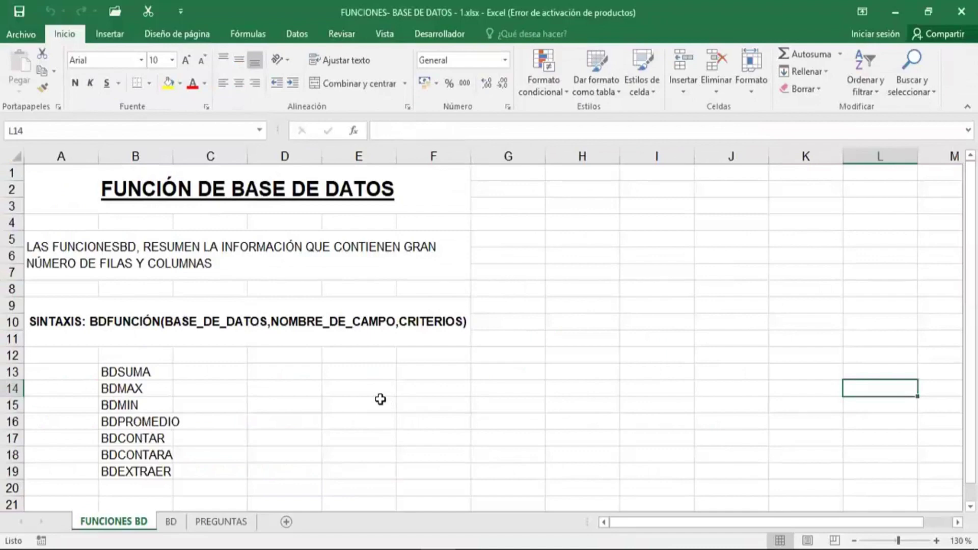
Step: Switch to the BD sheet and zoom in on the REGISTRO DE VENTAS table
{"action": "left_click", "coordinate": [172, 522]}
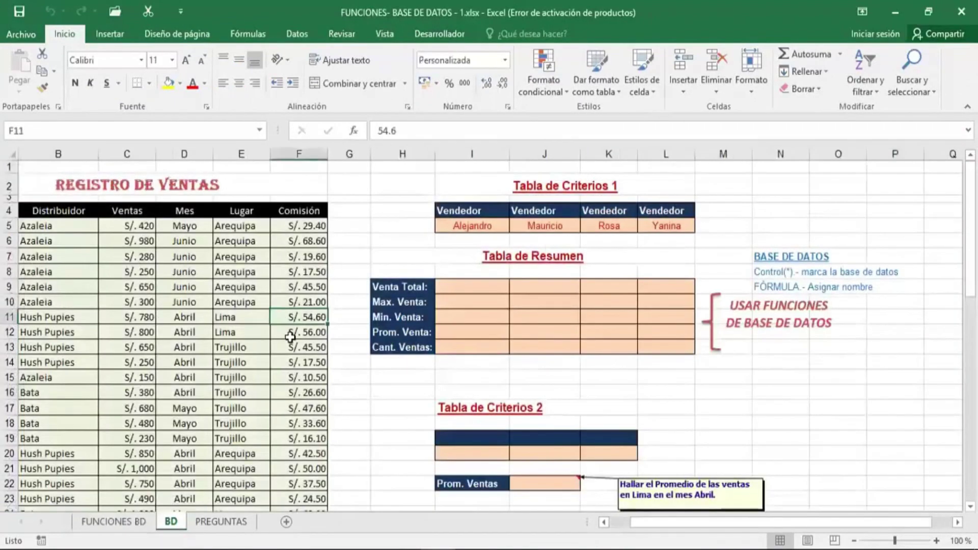
{"action": "scroll", "coordinate": [357, 408], "scroll_direction": "up", "scroll_amount": 1}
{"action": "scroll", "coordinate": [662, 510], "scroll_direction": "up", "scroll_amount": 1}
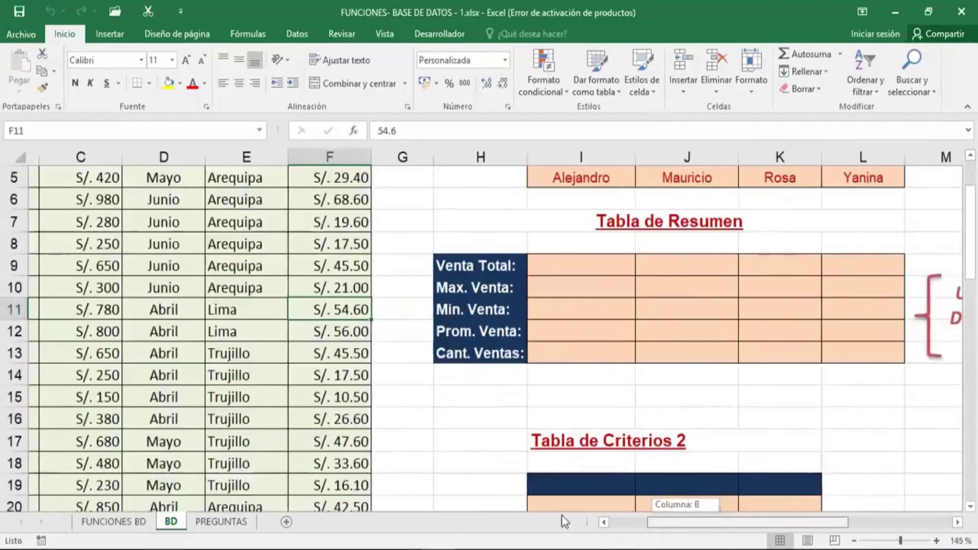
{"action": "left_click_drag", "start_coordinate": [691, 528], "coordinate": [668, 525]}
{"action": "left_click", "coordinate": [160, 327]}
{"action": "scroll", "coordinate": [161, 327], "scroll_direction": "up", "scroll_amount": 1, "text": "ctrl"}
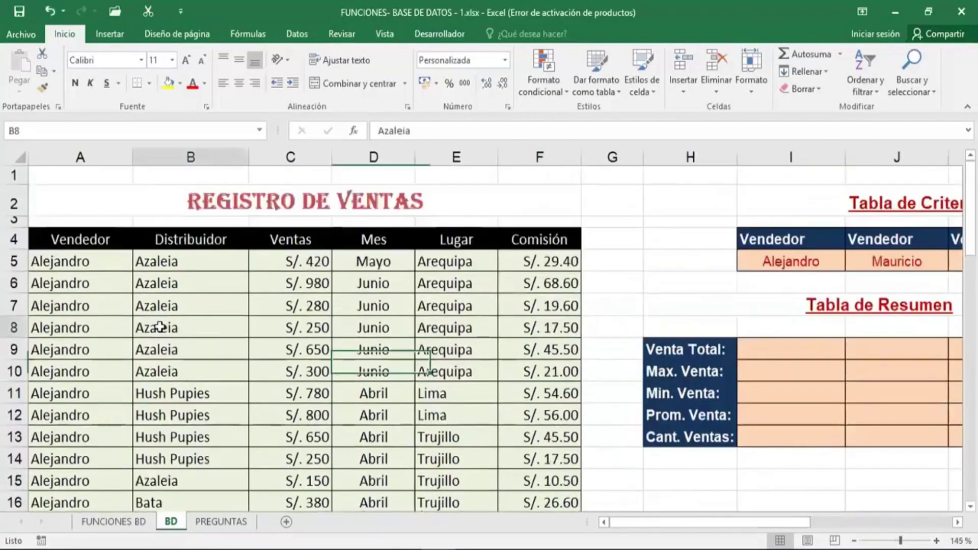
{"action": "left_click", "coordinate": [85, 303]}
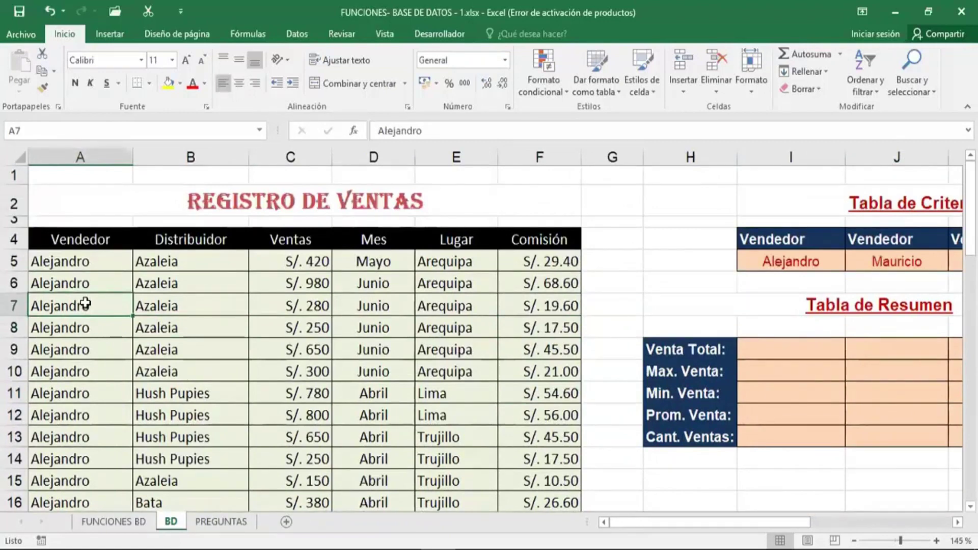
Step: Step through the first record's fields from A5, then check the Mes date in D10
{"action": "left_click", "coordinate": [96, 257]}
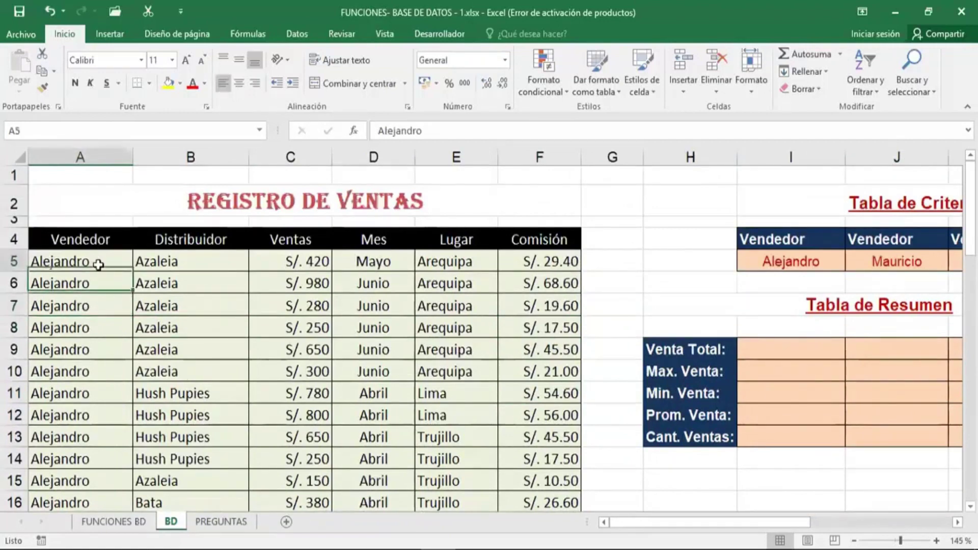
{"action": "left_click", "coordinate": [208, 266]}
{"action": "left_click", "coordinate": [290, 263]}
{"action": "left_click", "coordinate": [372, 263]}
{"action": "left_click", "coordinate": [466, 264]}
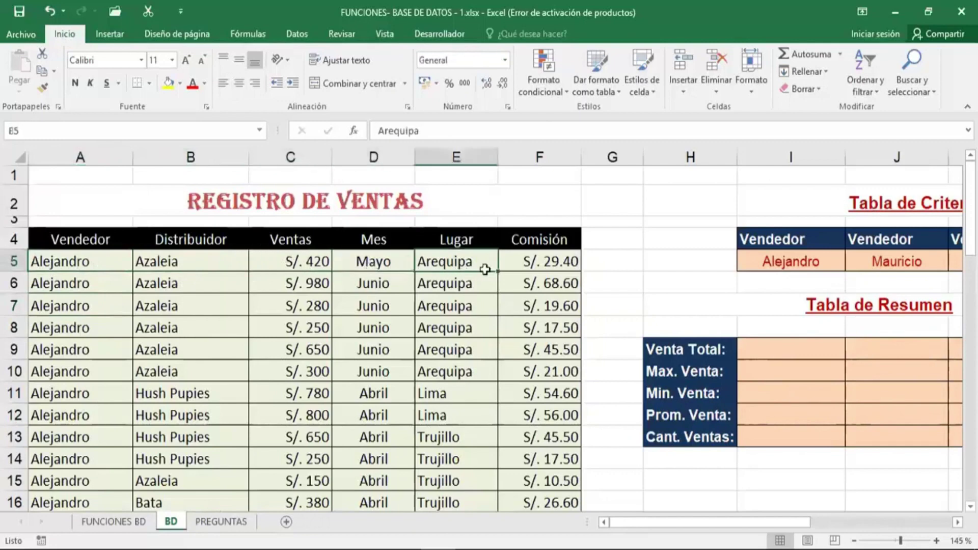
{"action": "left_click", "coordinate": [536, 270]}
{"action": "left_click", "coordinate": [373, 365]}
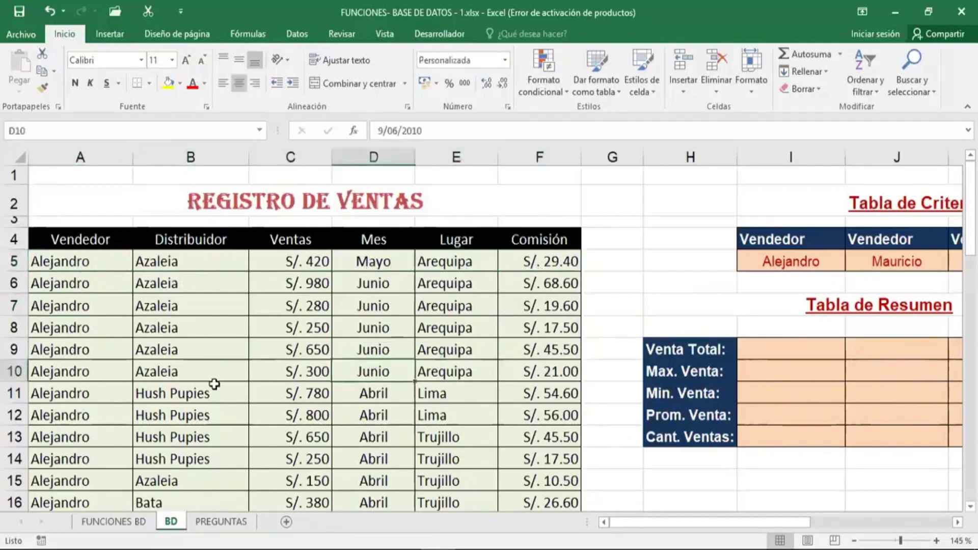
Step: Hide the ribbon, then inspect the Alejandro entries, the Azaleia entry in B8 and the fields of row 7
{"action": "double_click", "coordinate": [65, 34]}
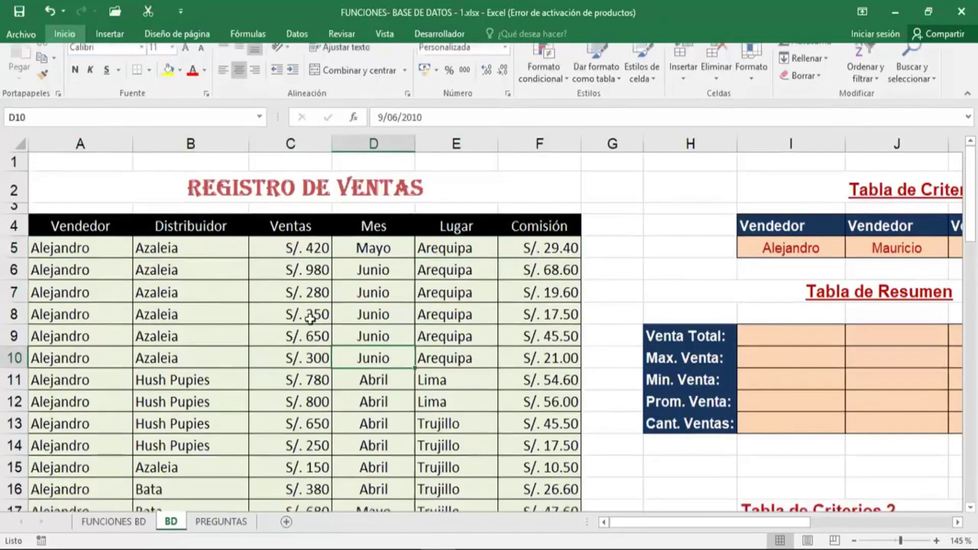
{"action": "left_click", "coordinate": [290, 326]}
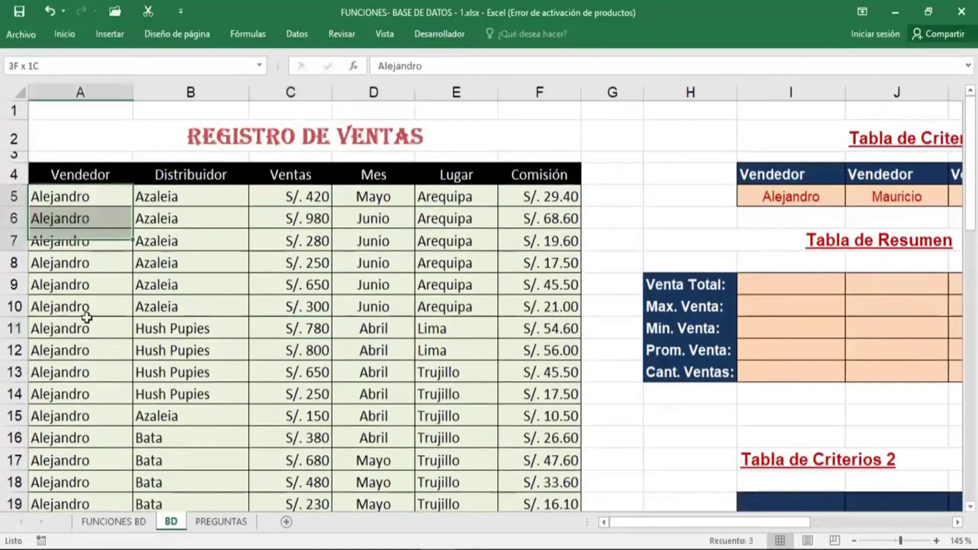
{"action": "left_click_drag", "start_coordinate": [91, 201], "coordinate": [89, 415]}
{"action": "left_click", "coordinate": [184, 259]}
{"action": "left_click", "coordinate": [300, 242]}
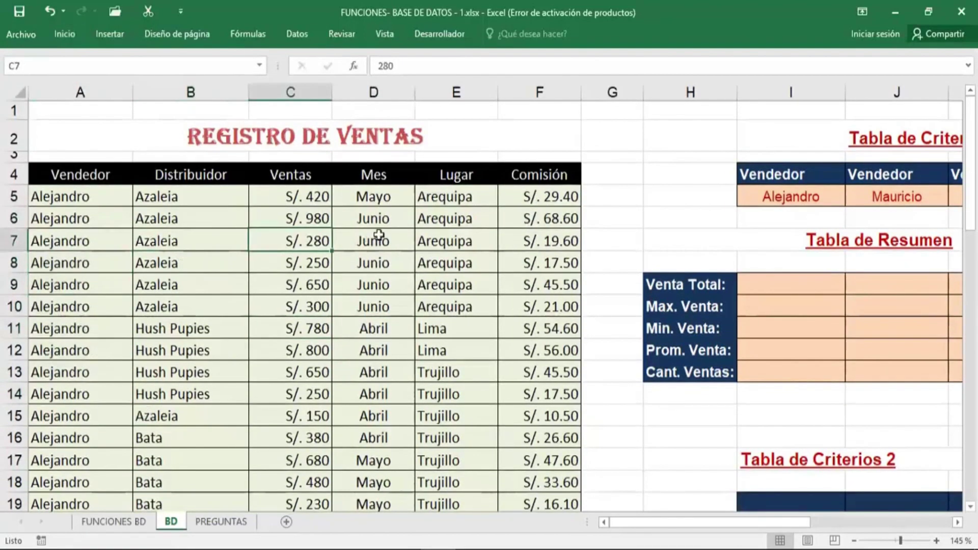
{"action": "left_click", "coordinate": [383, 236]}
{"action": "left_click", "coordinate": [466, 233]}
{"action": "left_click", "coordinate": [520, 244]}
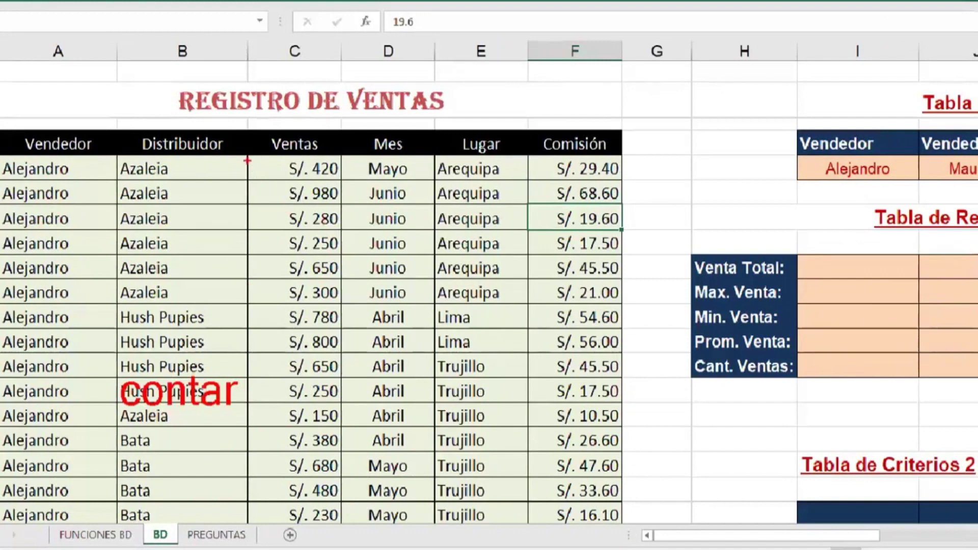
{"action": "left_click_drag", "start_coordinate": [247, 161], "coordinate": [337, 522]}
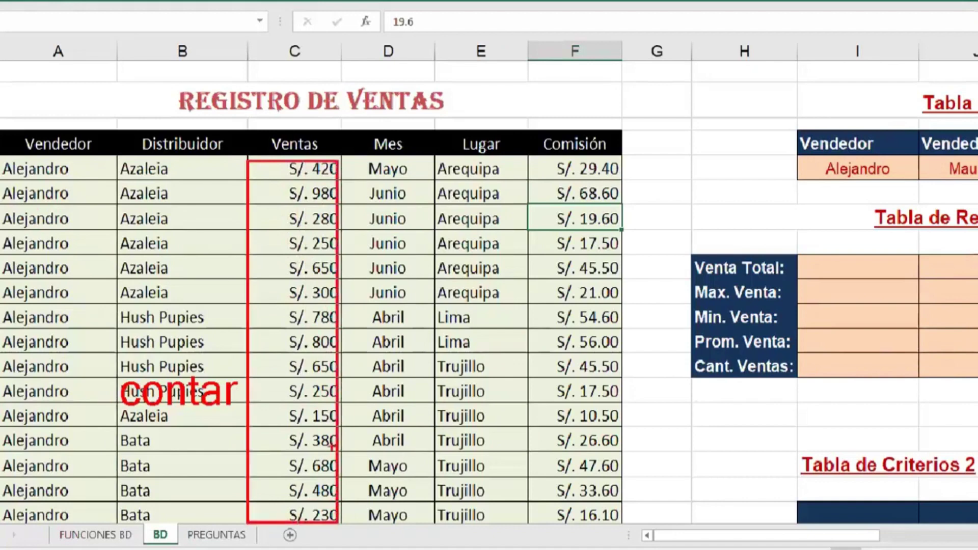
{"action": "left_click_drag", "start_coordinate": [332, 447], "coordinate": [340, 504]}
{"action": "left_click_drag", "start_coordinate": [530, 162], "coordinate": [621, 524]}
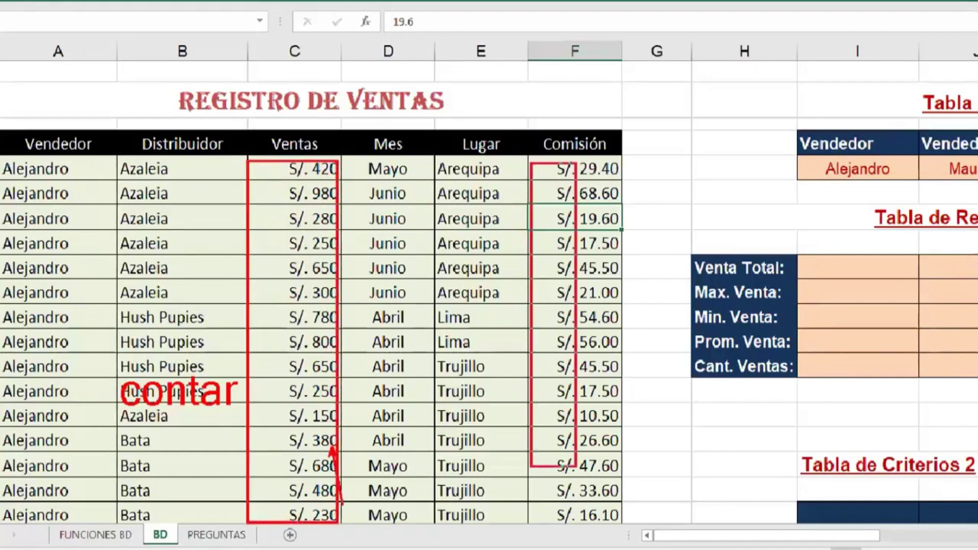
{"action": "left_click_drag", "start_coordinate": [591, 399], "coordinate": [631, 464]}
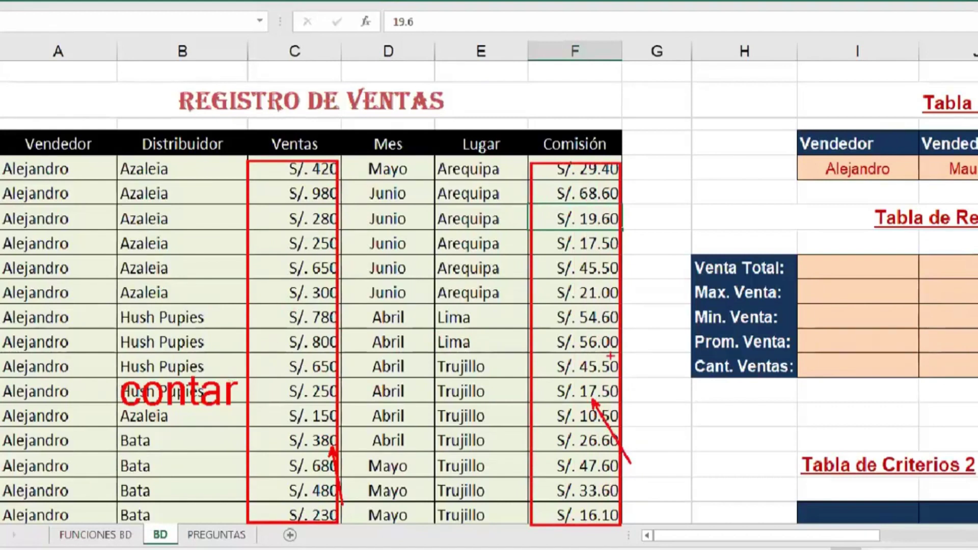
{"action": "left_click_drag", "start_coordinate": [346, 160], "coordinate": [426, 516]}
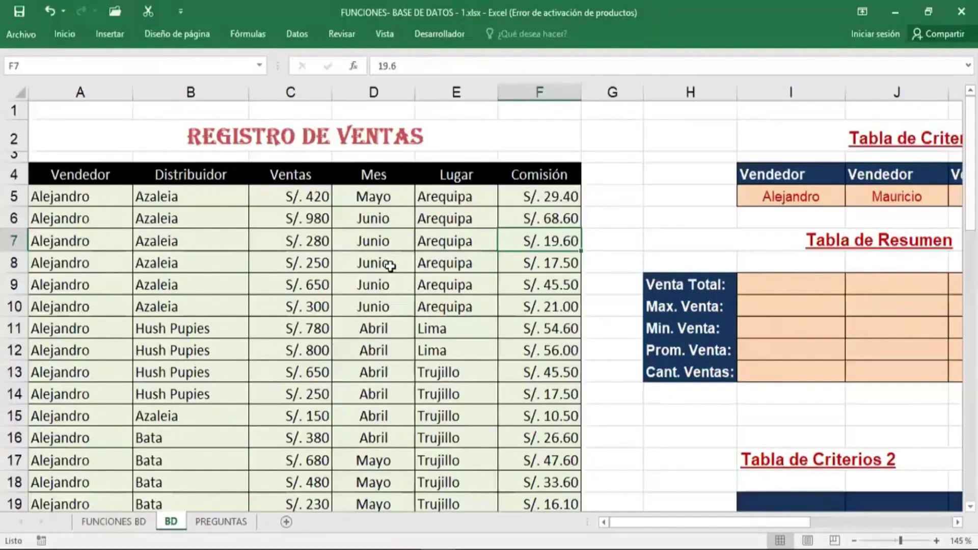
{"action": "left_click", "coordinate": [390, 263]}
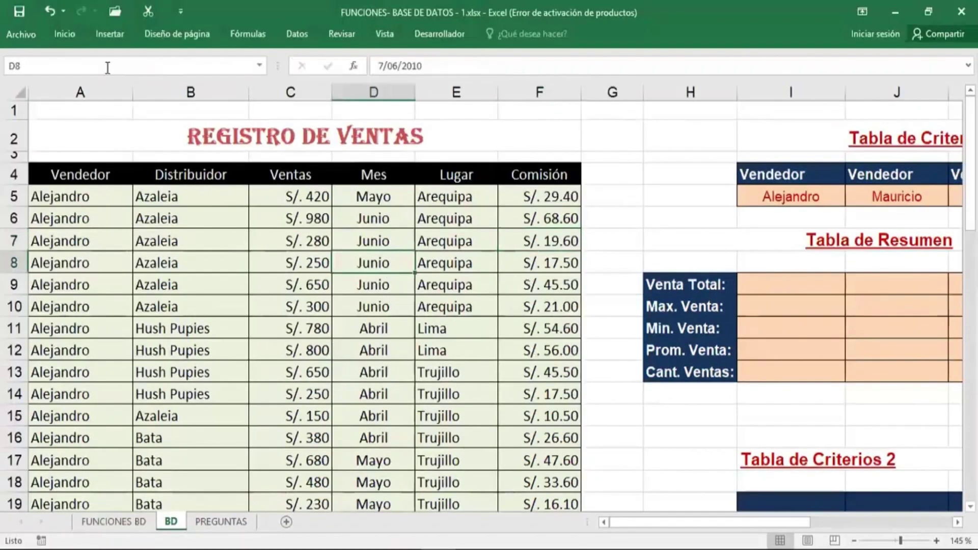
Step: Show D8 as a General number, then Format Paint D7's month format onto D8 so it shows Junio
{"action": "left_click", "coordinate": [72, 38]}
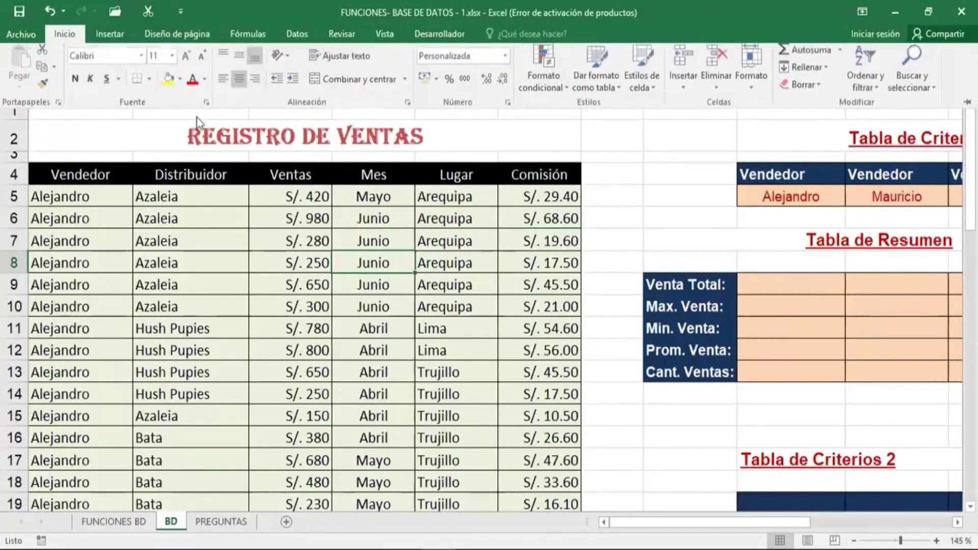
{"action": "left_click", "coordinate": [507, 62]}
{"action": "left_click", "coordinate": [498, 97]}
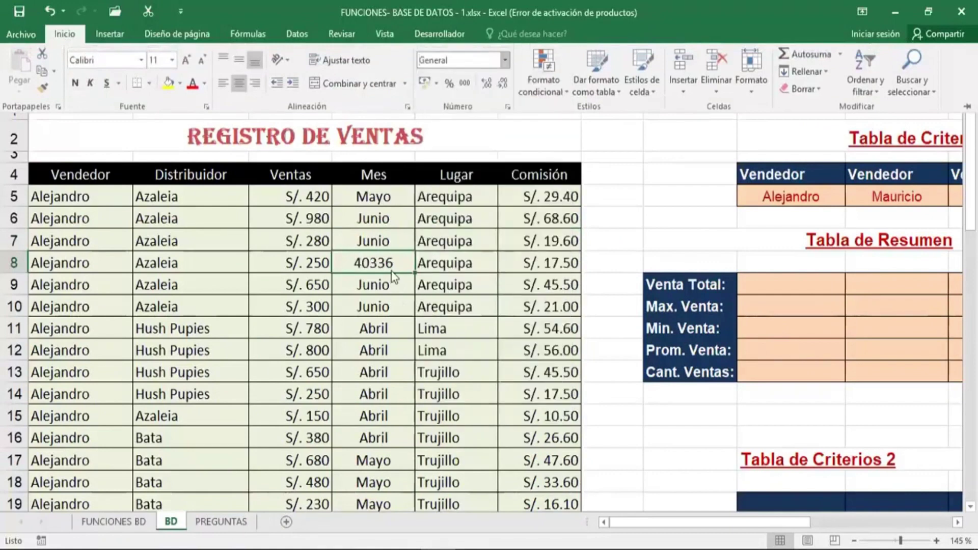
{"action": "left_click", "coordinate": [395, 238]}
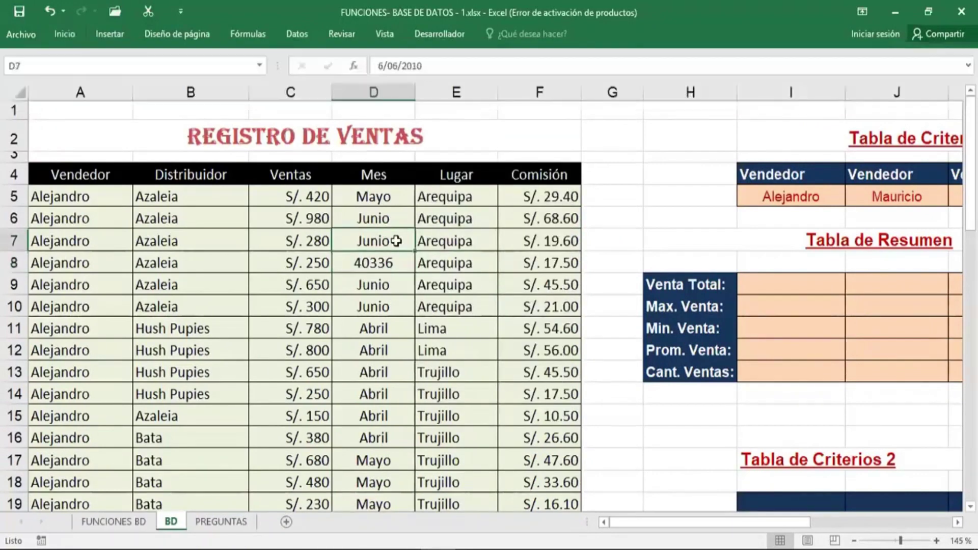
{"action": "left_click", "coordinate": [51, 34]}
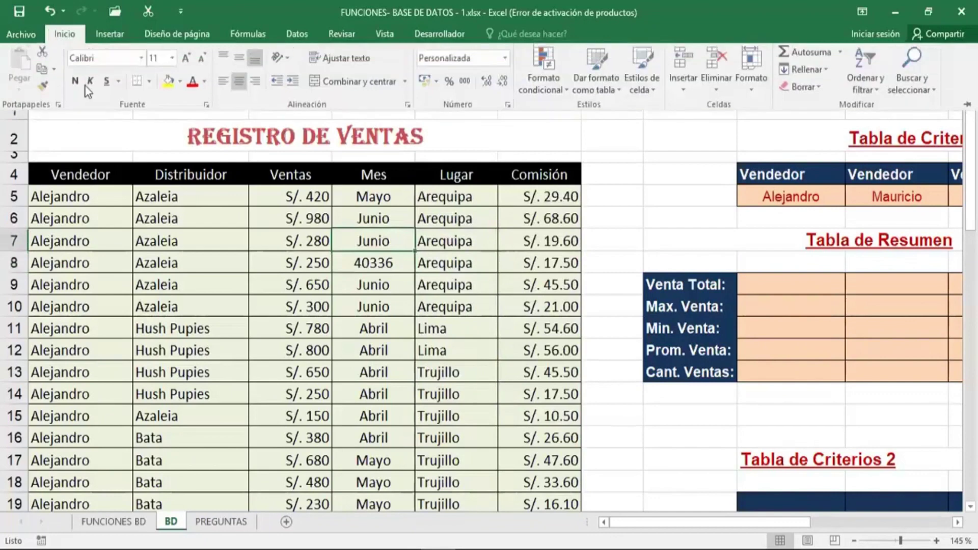
{"action": "left_click", "coordinate": [42, 90]}
{"action": "left_click", "coordinate": [394, 263]}
{"action": "left_click", "coordinate": [385, 332]}
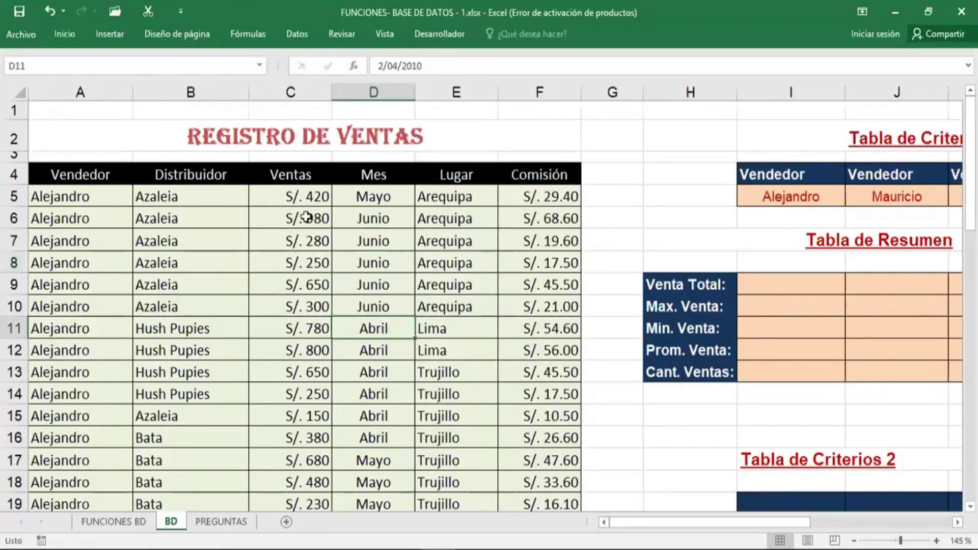
Step: Select ranges in the sales, month, commission and seller columns to check their status-bar totals
{"action": "left_click_drag", "start_coordinate": [297, 194], "coordinate": [307, 417]}
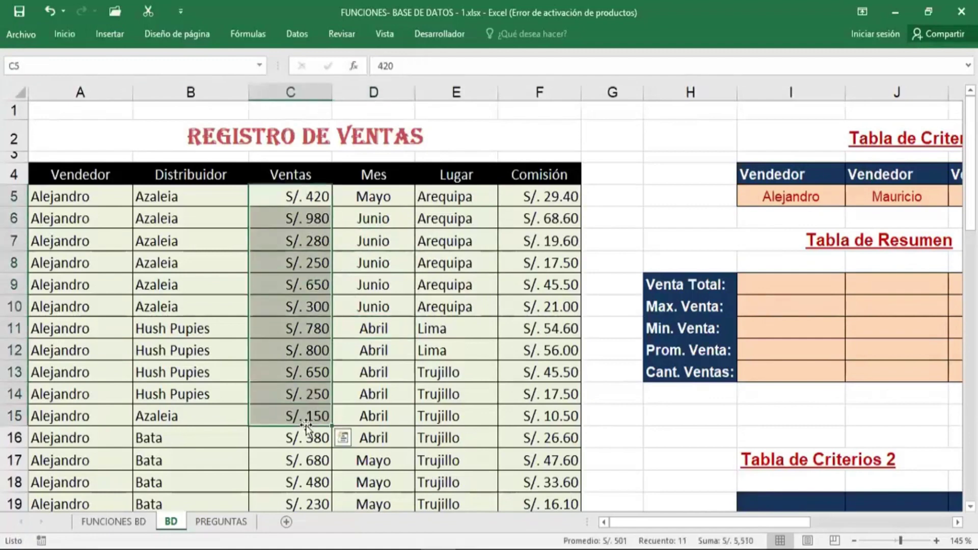
{"action": "left_click_drag", "start_coordinate": [374, 197], "coordinate": [373, 460]}
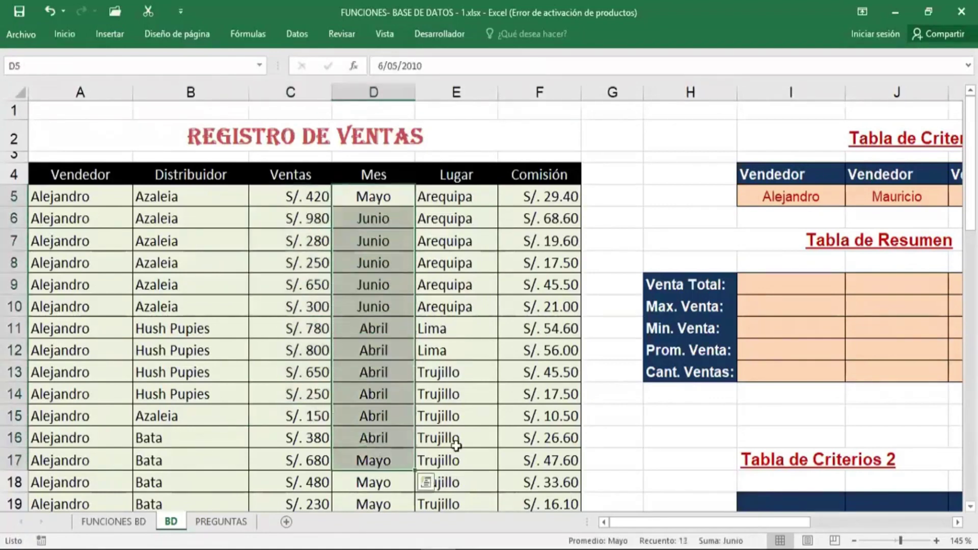
{"action": "left_click_drag", "start_coordinate": [534, 205], "coordinate": [535, 437]}
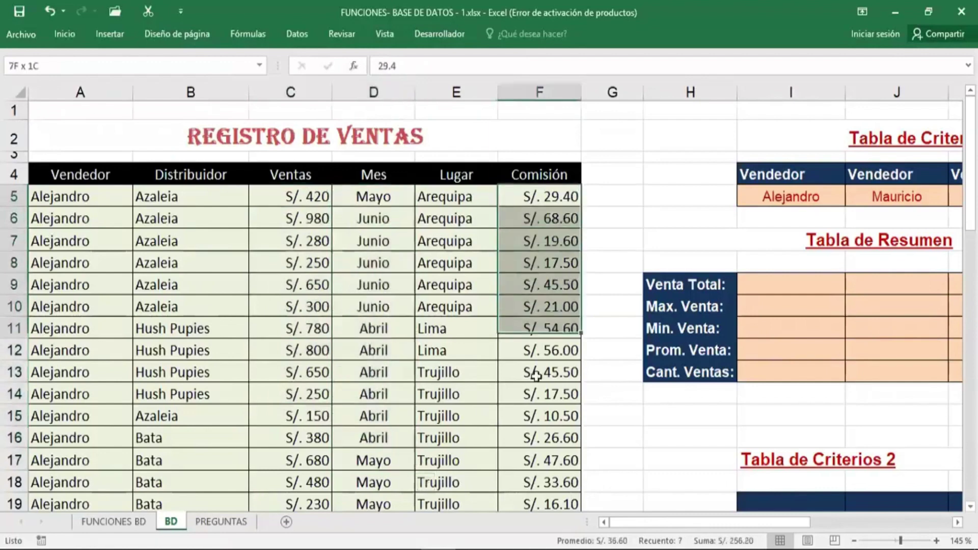
{"action": "left_click", "coordinate": [516, 345]}
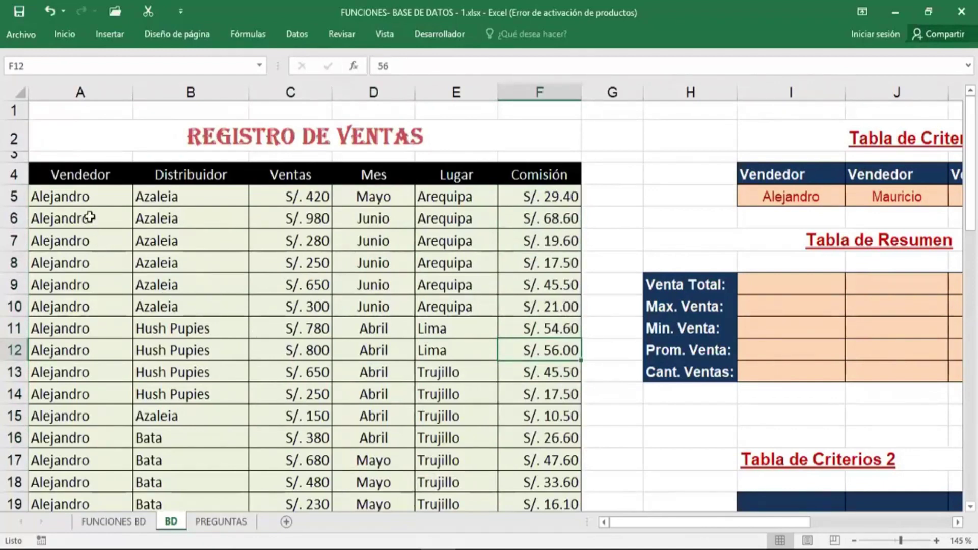
{"action": "left_click_drag", "start_coordinate": [81, 199], "coordinate": [82, 438]}
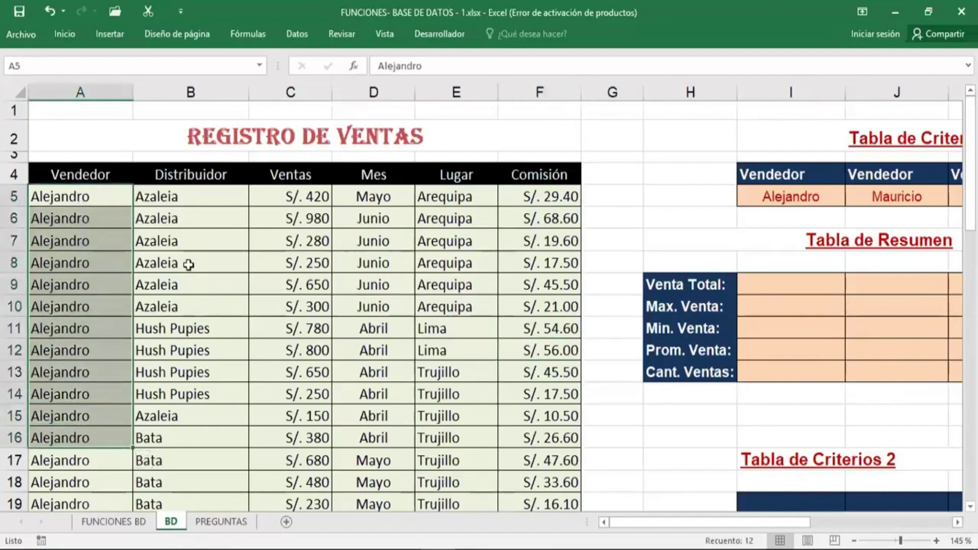
{"action": "left_click_drag", "start_coordinate": [190, 241], "coordinate": [214, 433]}
{"action": "left_click_drag", "start_coordinate": [258, 219], "coordinate": [291, 397]}
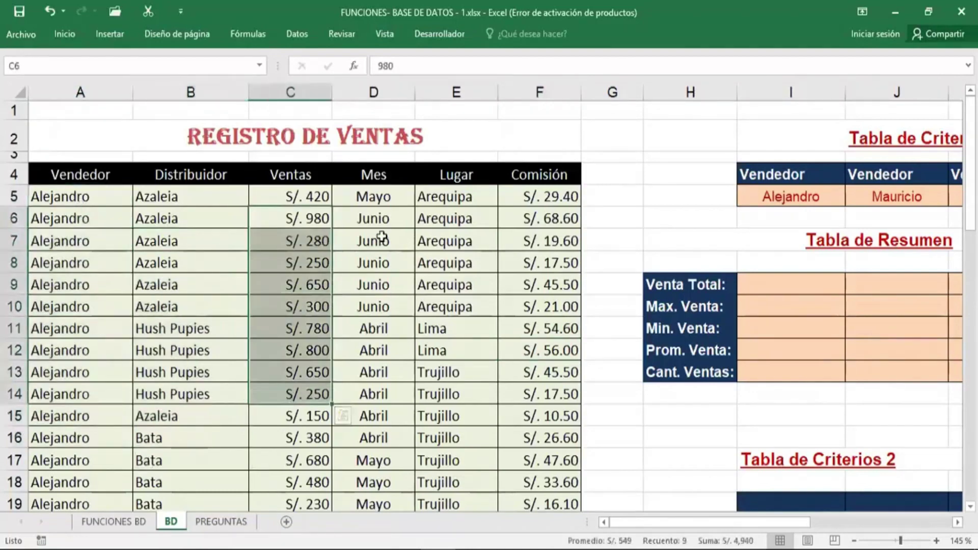
{"action": "left_click_drag", "start_coordinate": [373, 240], "coordinate": [373, 375]}
{"action": "left_click_drag", "start_coordinate": [530, 240], "coordinate": [525, 436]}
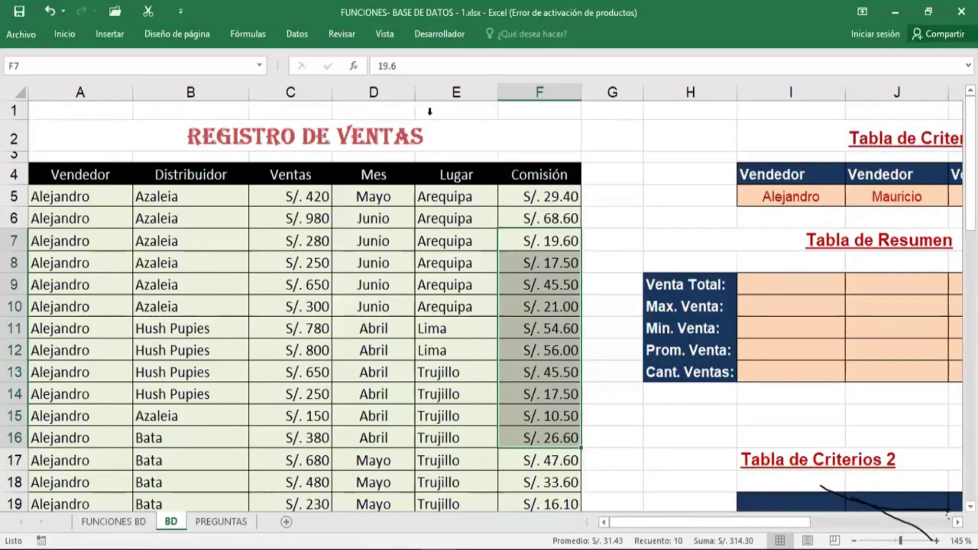
{"action": "left_click", "coordinate": [539, 241]}
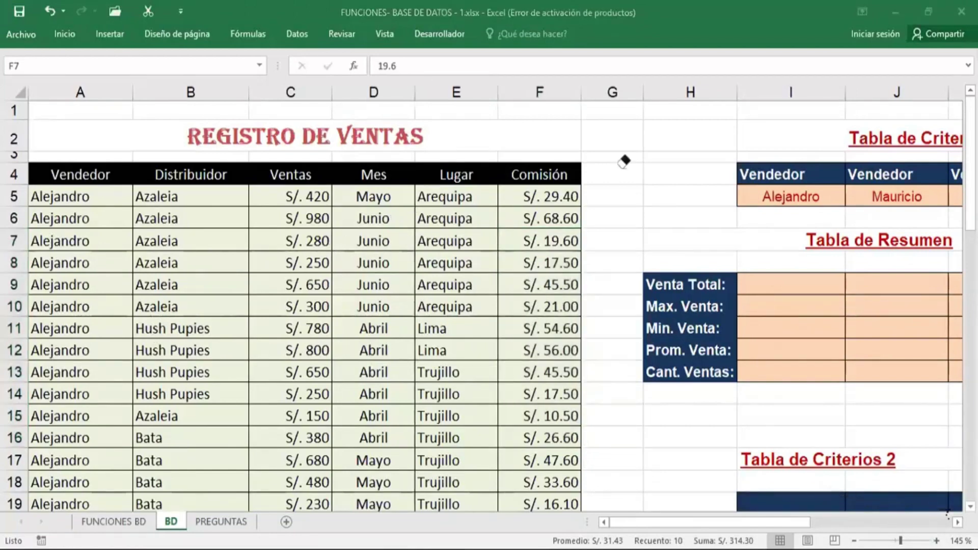
{"action": "left_click", "coordinate": [290, 263]}
{"action": "left_click", "coordinate": [190, 240]}
{"action": "left_click_drag", "start_coordinate": [119, 204], "coordinate": [196, 328]}
{"action": "left_click", "coordinate": [382, 307]}
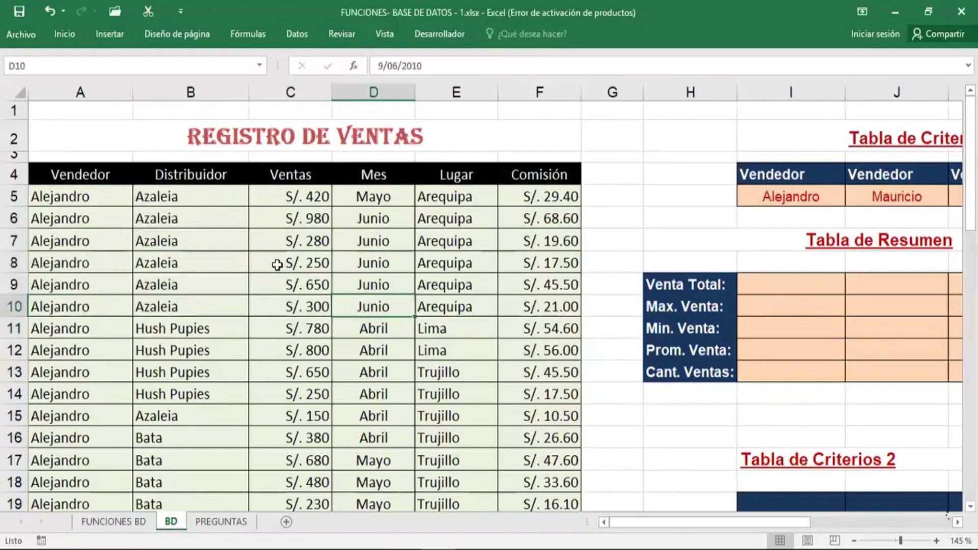
{"action": "scroll", "coordinate": [276, 265], "scroll_direction": "down", "scroll_amount": 1}
{"action": "scroll", "coordinate": [277, 265], "scroll_direction": "down", "scroll_amount": 1}
{"action": "scroll", "coordinate": [277, 265], "scroll_direction": "down", "scroll_amount": 3}
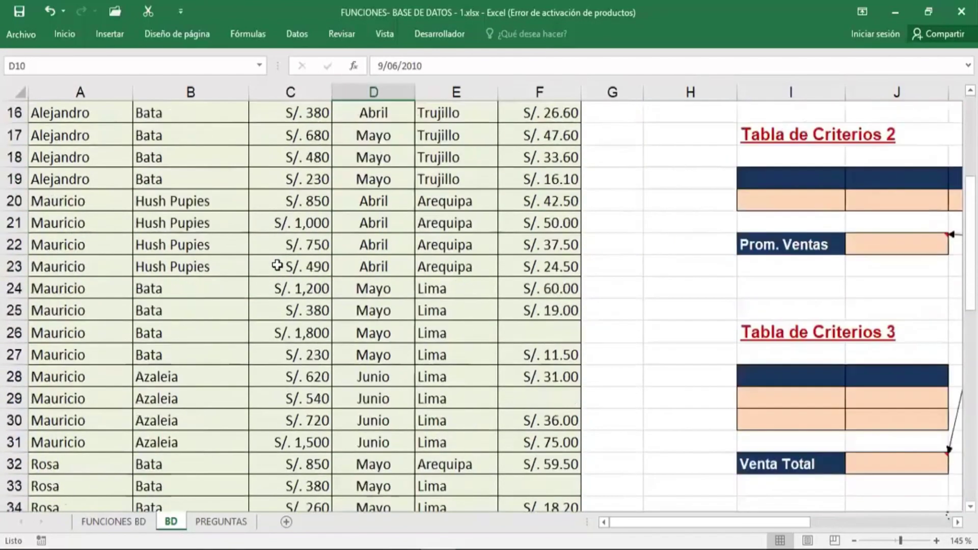
{"action": "scroll", "coordinate": [276, 262], "scroll_direction": "down", "scroll_amount": 1}
{"action": "scroll", "coordinate": [277, 265], "scroll_direction": "down", "scroll_amount": 1}
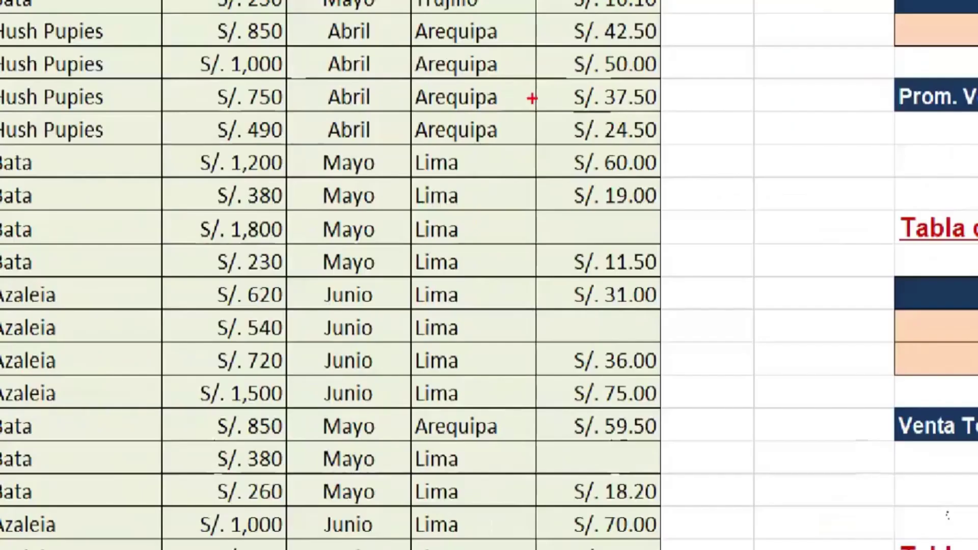
{"action": "mouse_move", "coordinate": [534, 82]}
{"action": "left_mouse_down"}
{"action": "mouse_move", "coordinate": [613, 524]}
{"action": "mouse_move", "coordinate": [664, 549]}
{"action": "left_mouse_up"}
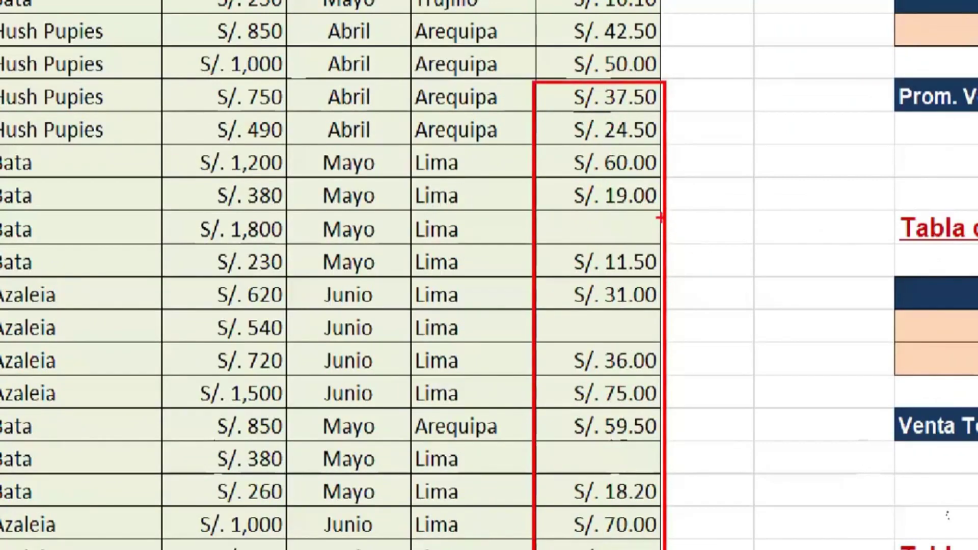
{"action": "left_click_drag", "start_coordinate": [670, 227], "coordinate": [756, 300]}
{"action": "left_click_drag", "start_coordinate": [646, 326], "coordinate": [715, 365]}
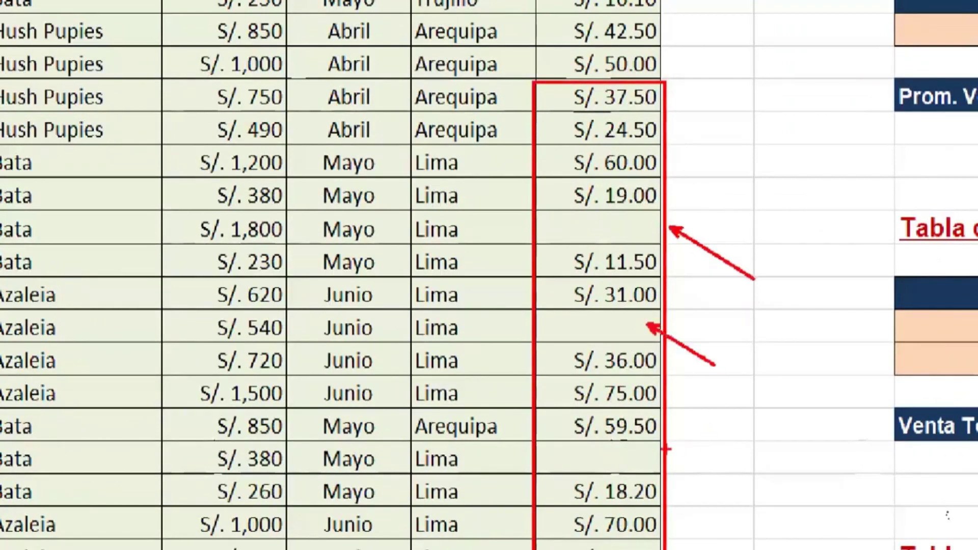
{"action": "left_click_drag", "start_coordinate": [666, 456], "coordinate": [701, 485]}
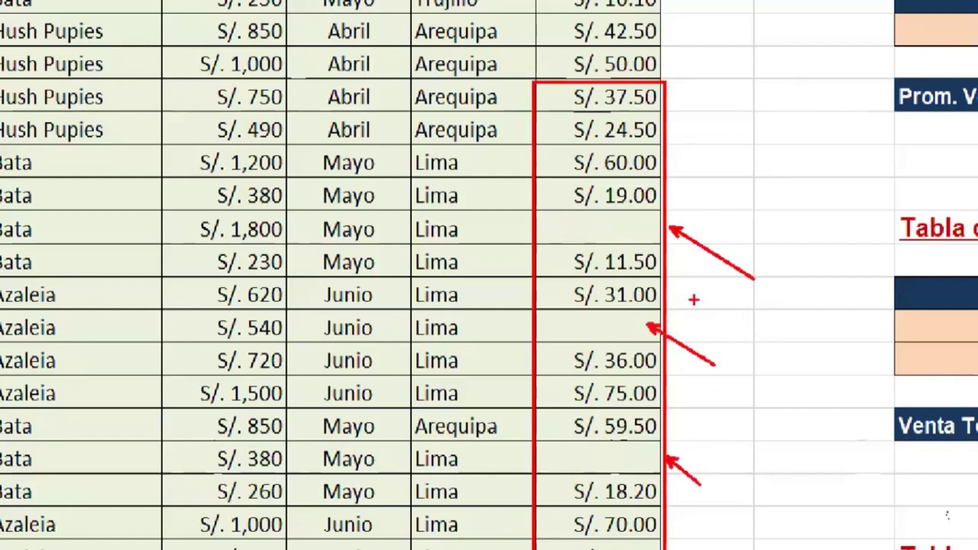
{"action": "key", "text": "Escape"}
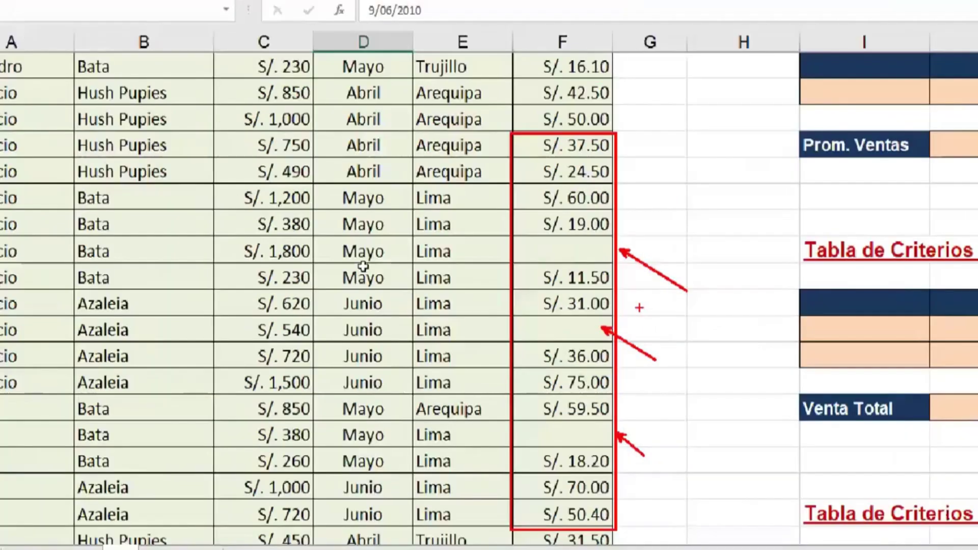
{"action": "left_click_drag", "start_coordinate": [379, 293], "coordinate": [373, 441]}
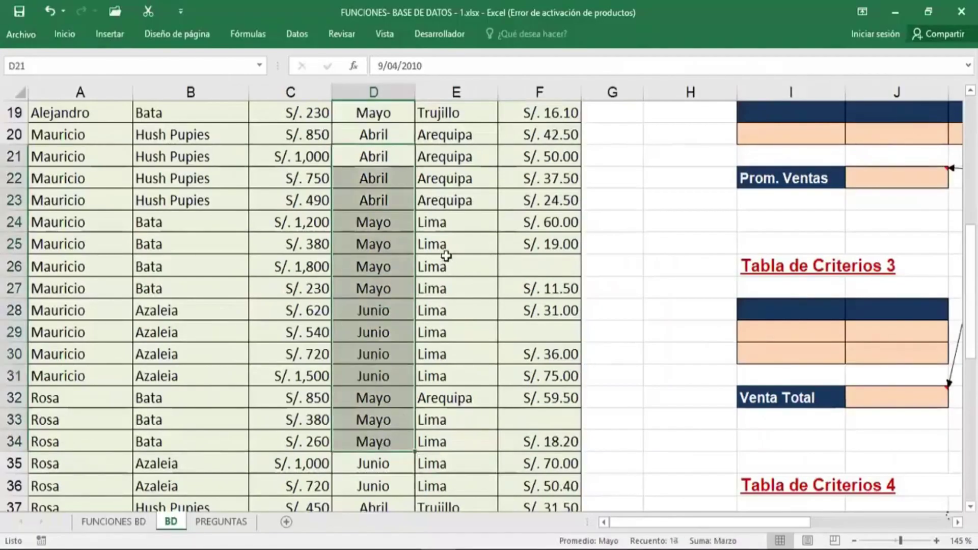
{"action": "left_click_drag", "start_coordinate": [456, 266], "coordinate": [456, 420]}
{"action": "left_click", "coordinate": [538, 267]}
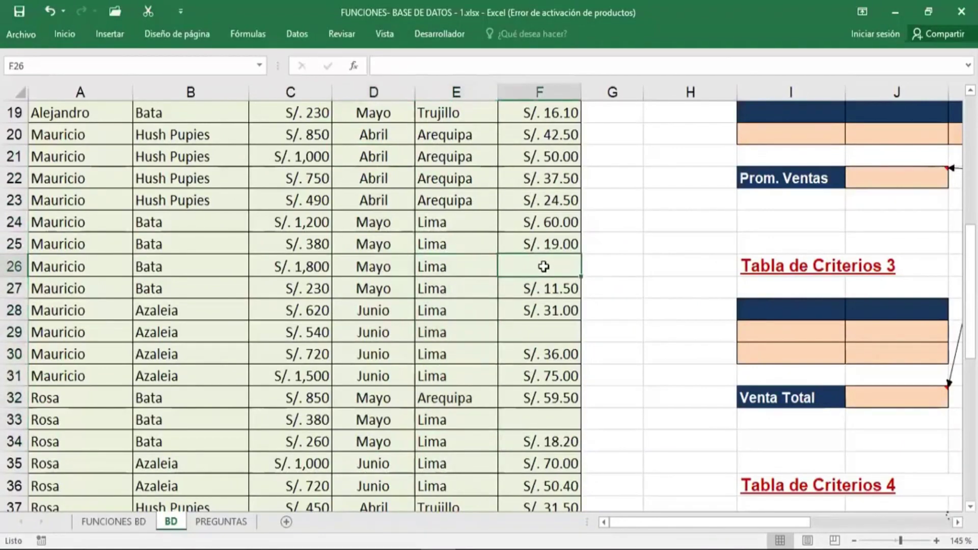
{"action": "left_click_drag", "start_coordinate": [542, 200], "coordinate": [544, 437]}
{"action": "left_click", "coordinate": [552, 270]}
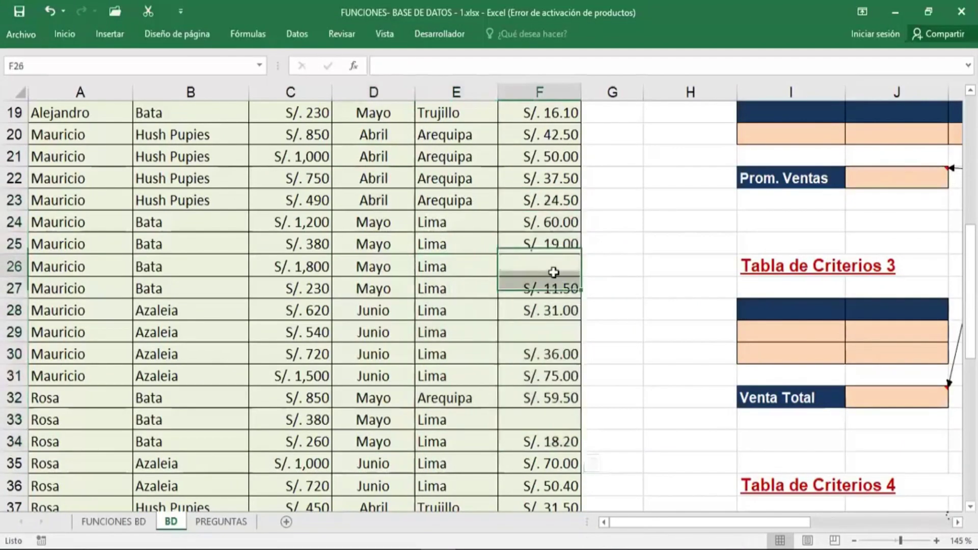
{"action": "left_click", "coordinate": [560, 339]}
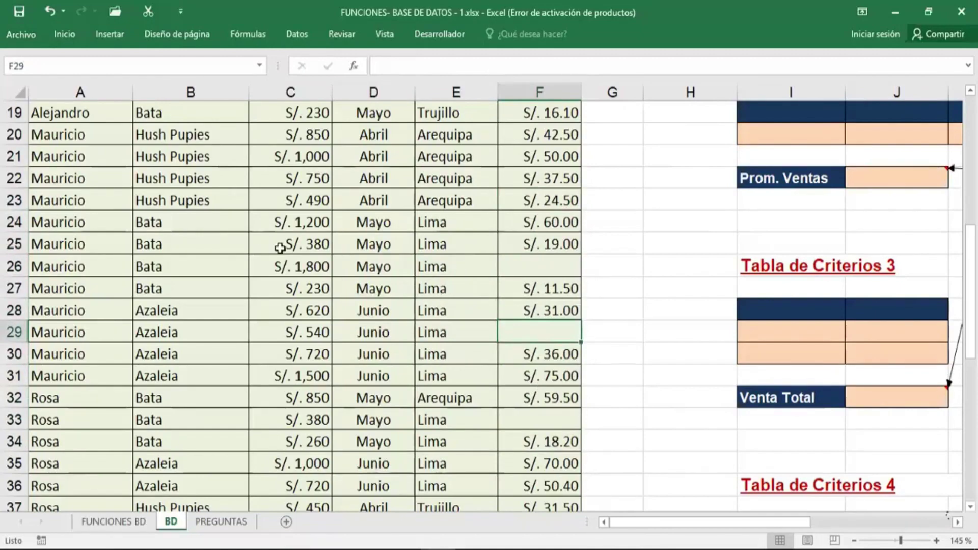
{"action": "scroll", "coordinate": [280, 248], "scroll_direction": "up", "scroll_amount": 2}
{"action": "scroll", "coordinate": [279, 248], "scroll_direction": "up", "scroll_amount": 4}
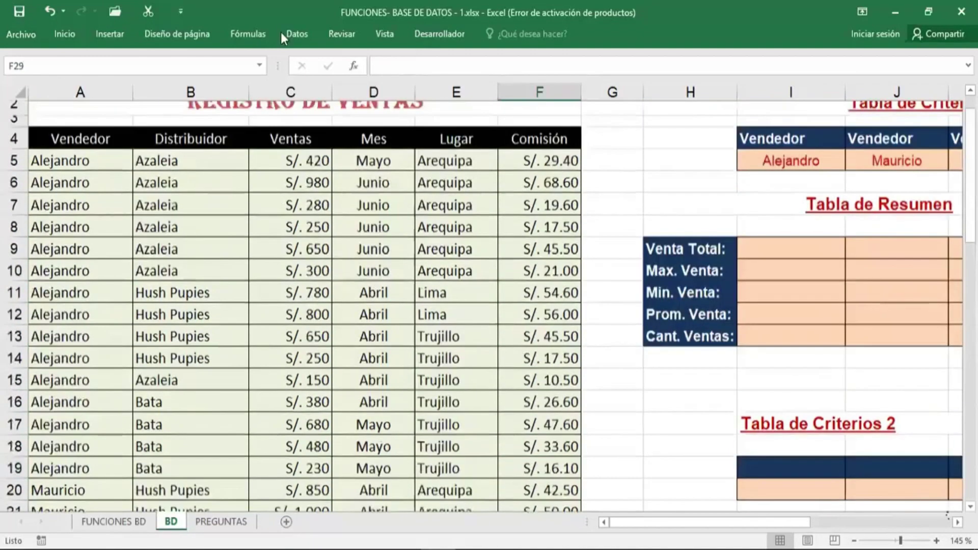
{"action": "scroll", "coordinate": [433, 219], "scroll_direction": "up", "scroll_amount": 1}
{"action": "left_click", "coordinate": [373, 284]}
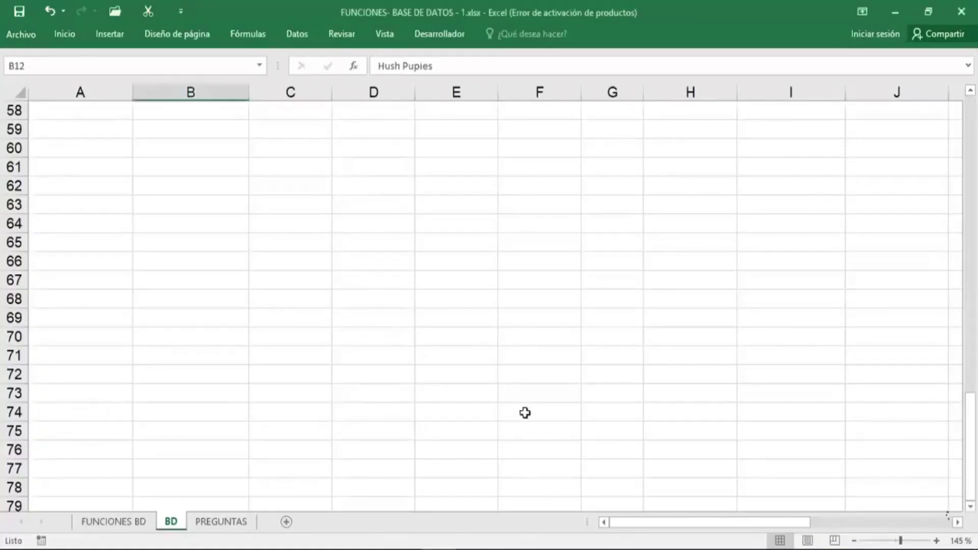
{"action": "scroll", "coordinate": [526, 413], "scroll_direction": "up", "scroll_amount": 2}
{"action": "scroll", "coordinate": [526, 413], "scroll_direction": "up", "scroll_amount": 7}
{"action": "scroll", "coordinate": [525, 411], "scroll_direction": "up", "scroll_amount": 3}
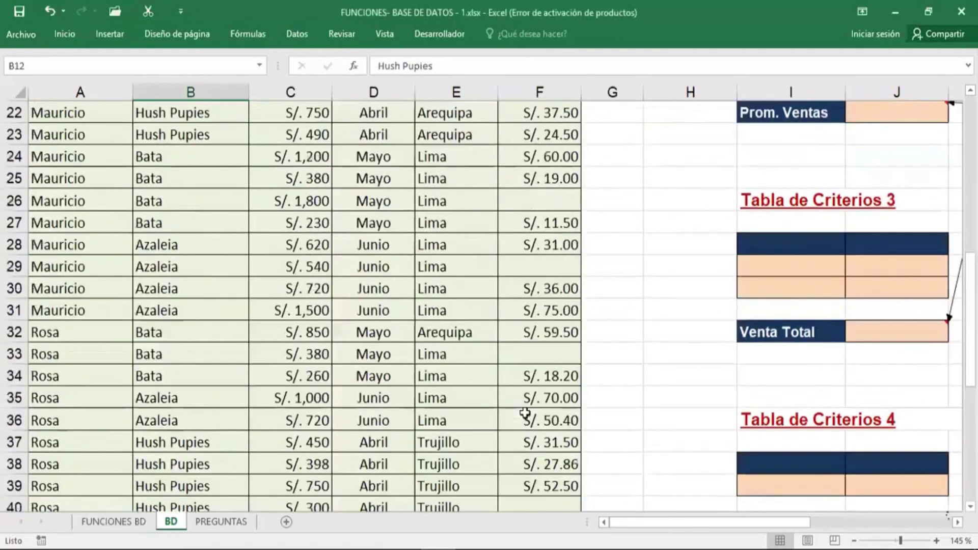
{"action": "scroll", "coordinate": [493, 356], "scroll_direction": "up", "scroll_amount": 7}
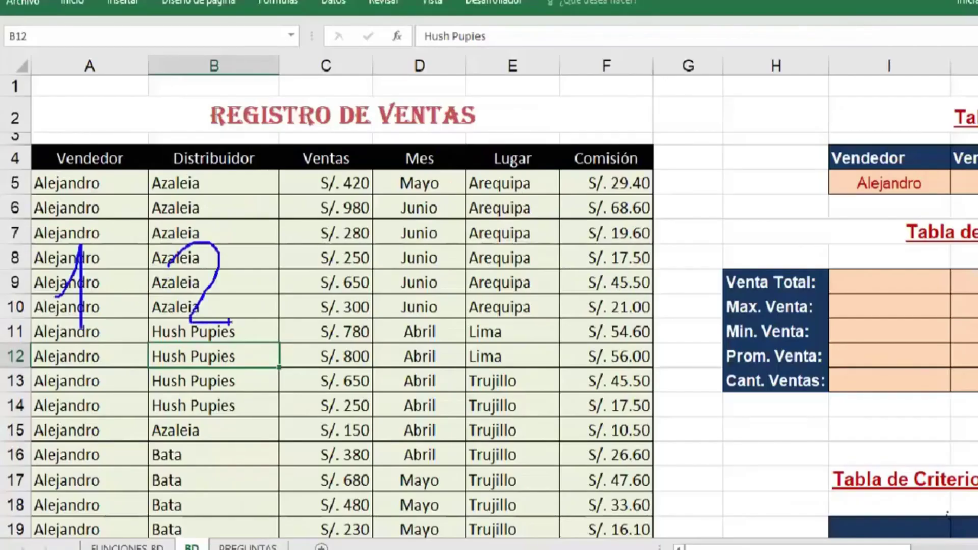
{"action": "left_click_drag", "start_coordinate": [320, 258], "coordinate": [313, 320]}
{"action": "mouse_move", "coordinate": [388, 265]}
{"action": "left_mouse_down"}
{"action": "mouse_move", "coordinate": [428, 305]}
{"action": "mouse_move", "coordinate": [422, 357]}
{"action": "left_mouse_up"}
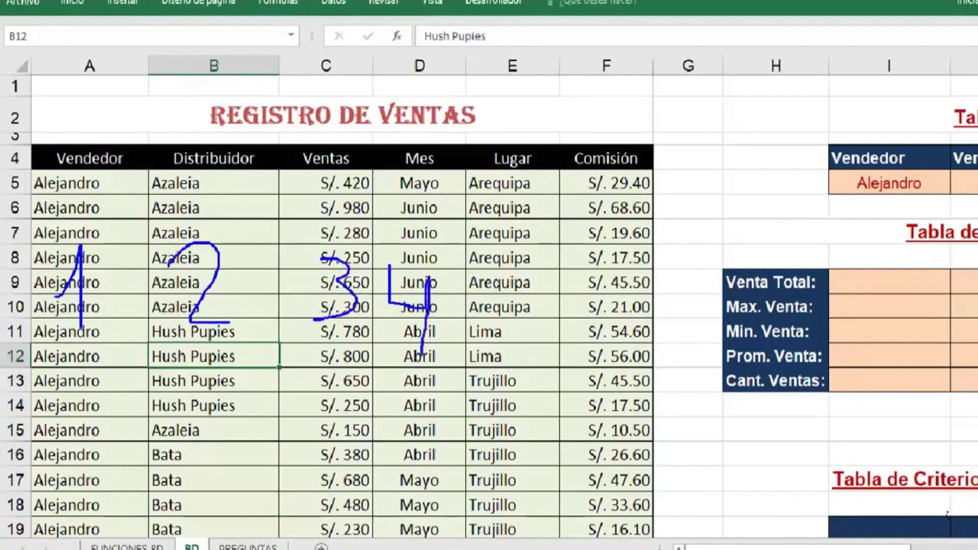
{"action": "mouse_move", "coordinate": [493, 284]}
{"action": "left_mouse_down"}
{"action": "mouse_move", "coordinate": [531, 283]}
{"action": "mouse_move", "coordinate": [494, 344]}
{"action": "left_mouse_up"}
{"action": "mouse_move", "coordinate": [618, 274]}
{"action": "left_mouse_down"}
{"action": "mouse_move", "coordinate": [597, 348]}
{"action": "mouse_move", "coordinate": [628, 326]}
{"action": "mouse_move", "coordinate": [590, 326]}
{"action": "left_mouse_up"}
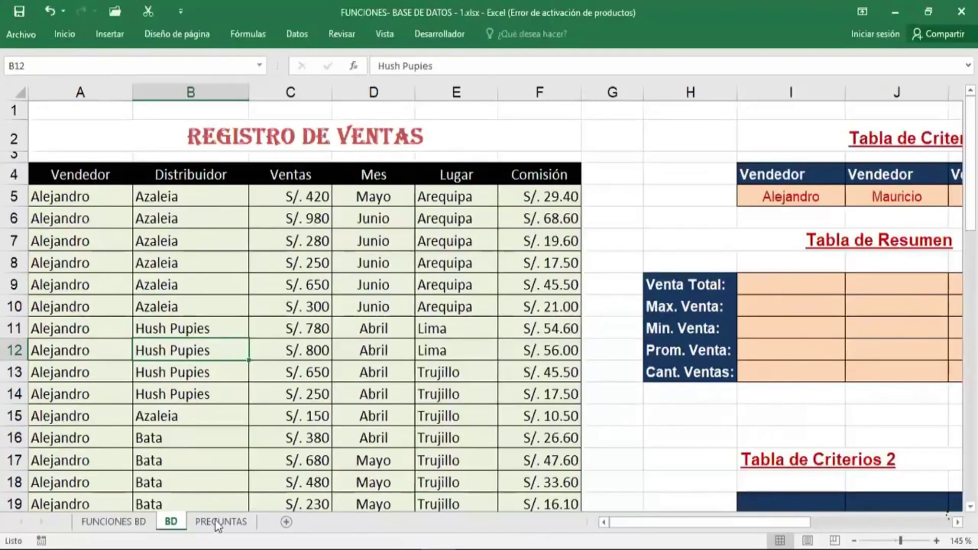
Step: Switch to the PREGUNTAS sheet and scroll back to its top
{"action": "key", "text": "Up"}
{"action": "key", "text": "Up"}
{"action": "key", "text": "Up"}
{"action": "key", "text": "Right"}
{"action": "key", "text": "Right"}
{"action": "key", "text": "ctrl+Page_Down"}
{"action": "scroll", "coordinate": [297, 367], "scroll_direction": "up", "scroll_amount": 4}
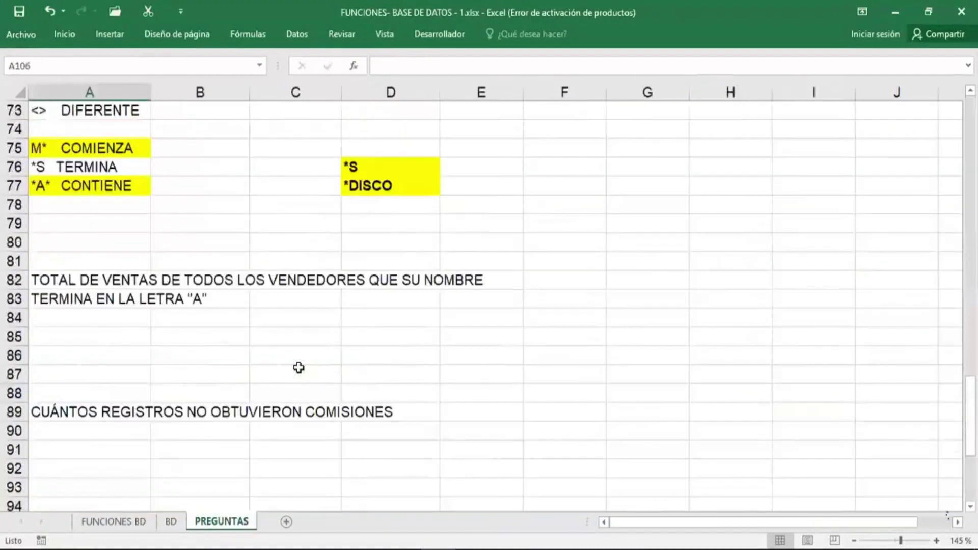
{"action": "scroll", "coordinate": [297, 367], "scroll_direction": "up", "scroll_amount": 20}
{"action": "scroll", "coordinate": [214, 215], "scroll_direction": "up", "scroll_amount": 1}
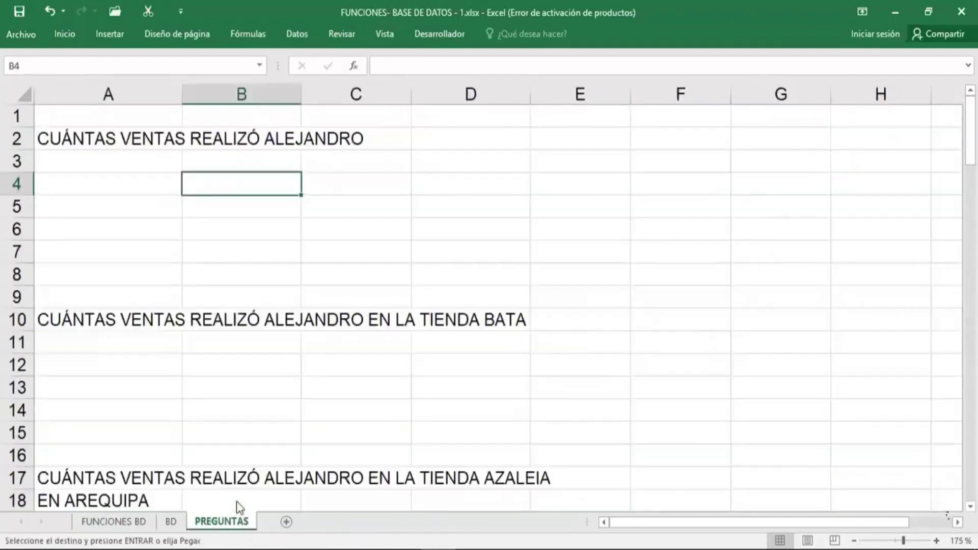
Step: Paste the Vendedor header into B4, enter Alejandro in B5, and insert a new row 7
{"action": "type", "text": "Vendedor"}
{"action": "left_click", "coordinate": [239, 210]}
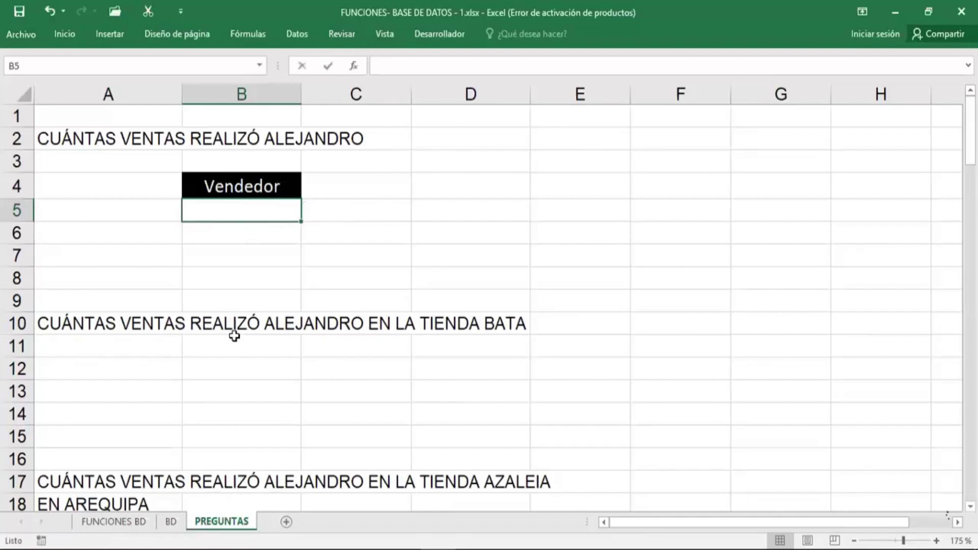
{"action": "type", "text": "A"}
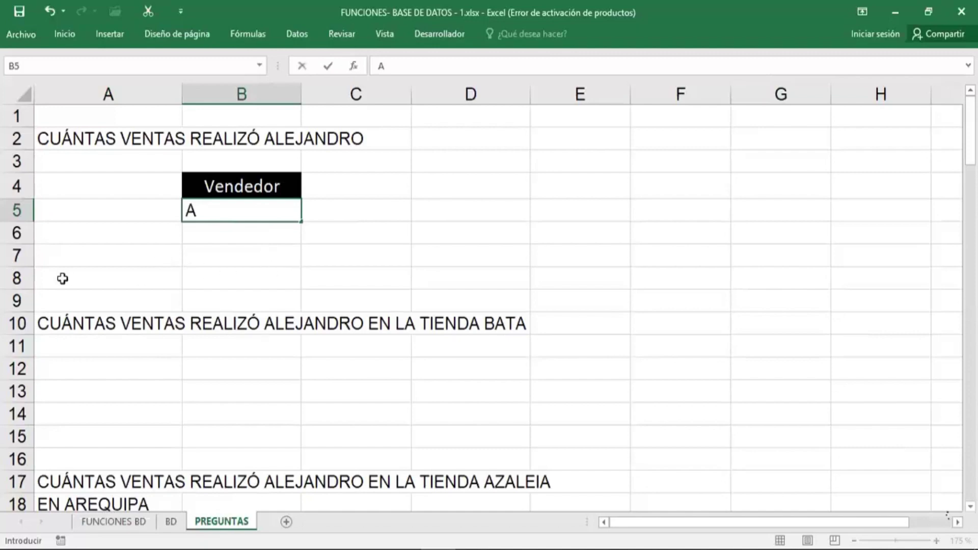
{"action": "left_click", "coordinate": [55, 262]}
{"action": "key", "text": "shift+space"}
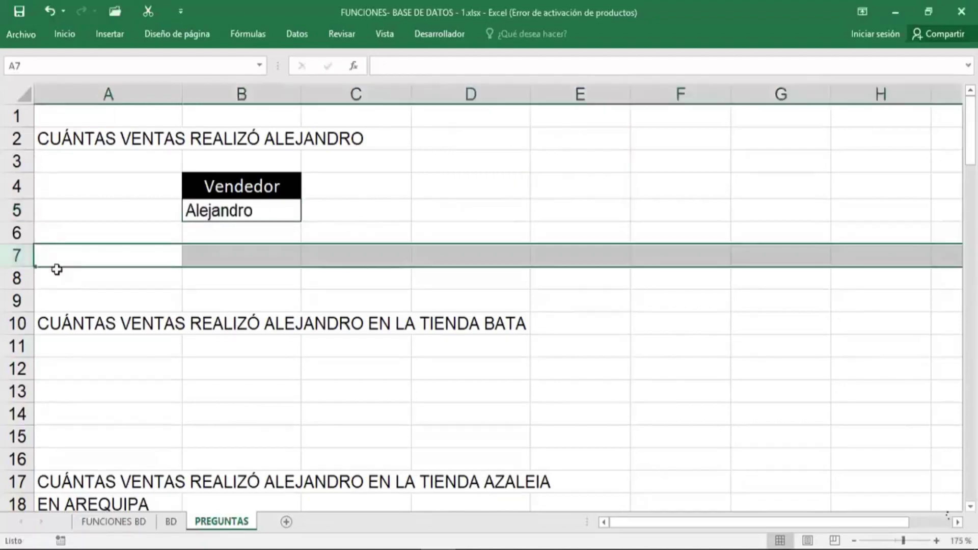
{"action": "key", "text": "ctrl+plus"}
{"action": "left_click", "coordinate": [95, 259]}
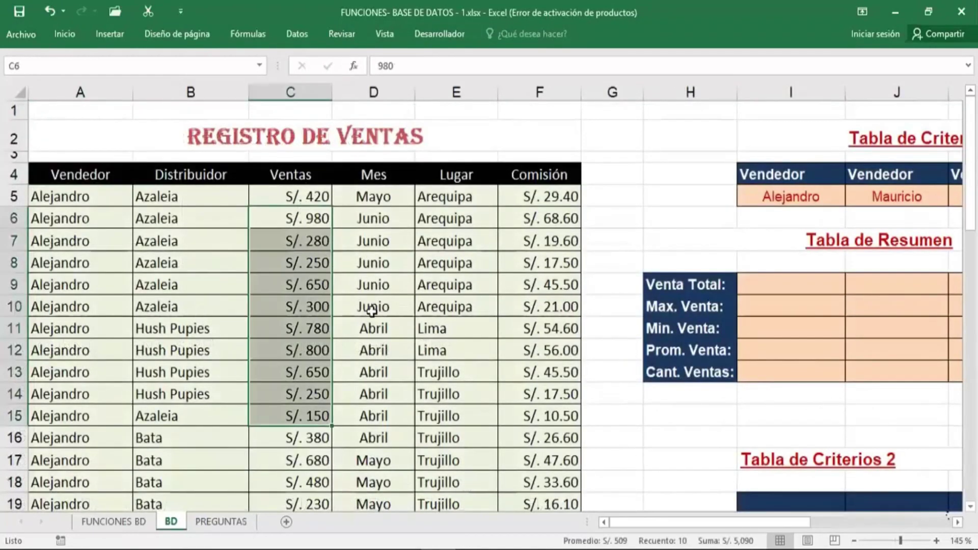
Step: Review the BD sheet commissions and mark the row 33 sale with a blank Comisión in F33
{"action": "left_click", "coordinate": [559, 225]}
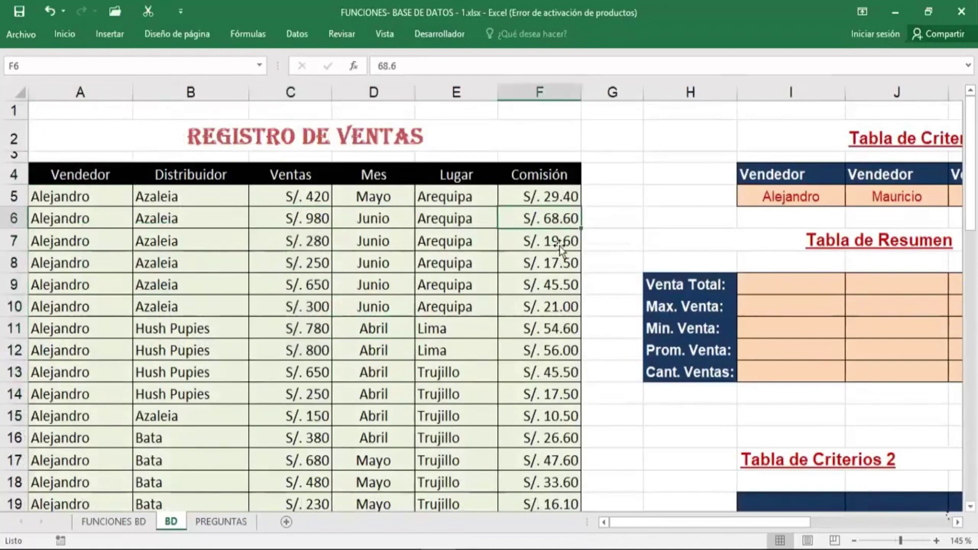
{"action": "key", "text": "Down"}
{"action": "key", "text": "Down"}
{"action": "key", "text": "Down"}
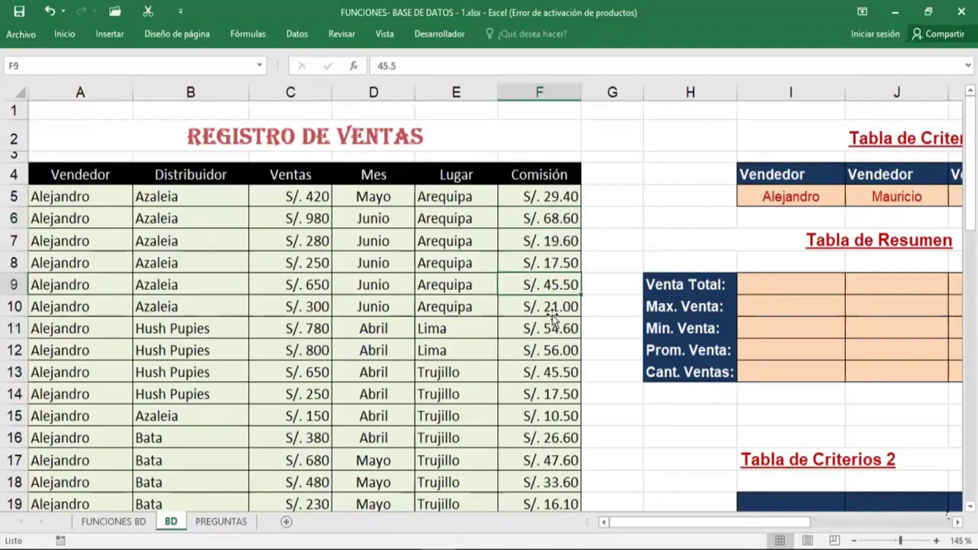
{"action": "scroll", "coordinate": [553, 320], "scroll_direction": "down", "scroll_amount": 1}
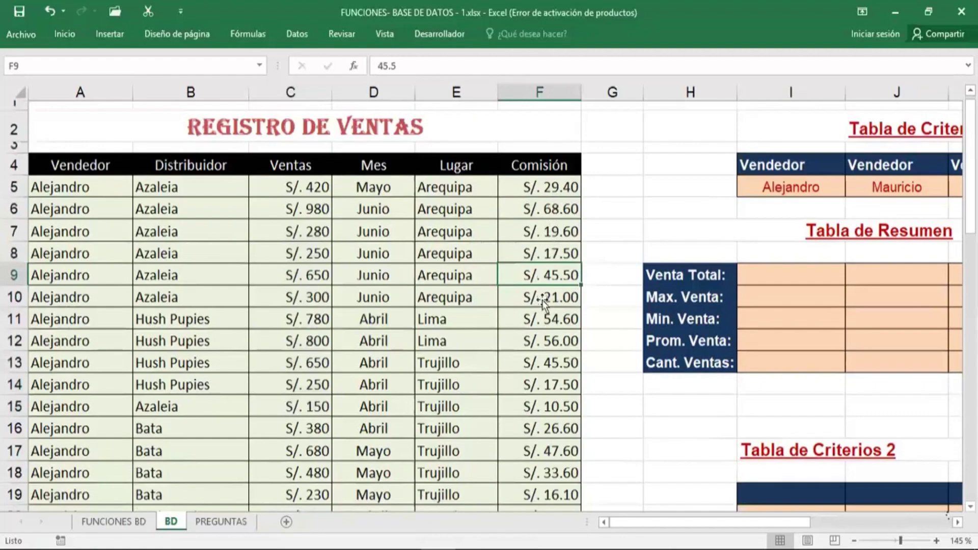
{"action": "scroll", "coordinate": [542, 277], "scroll_direction": "down", "scroll_amount": 10}
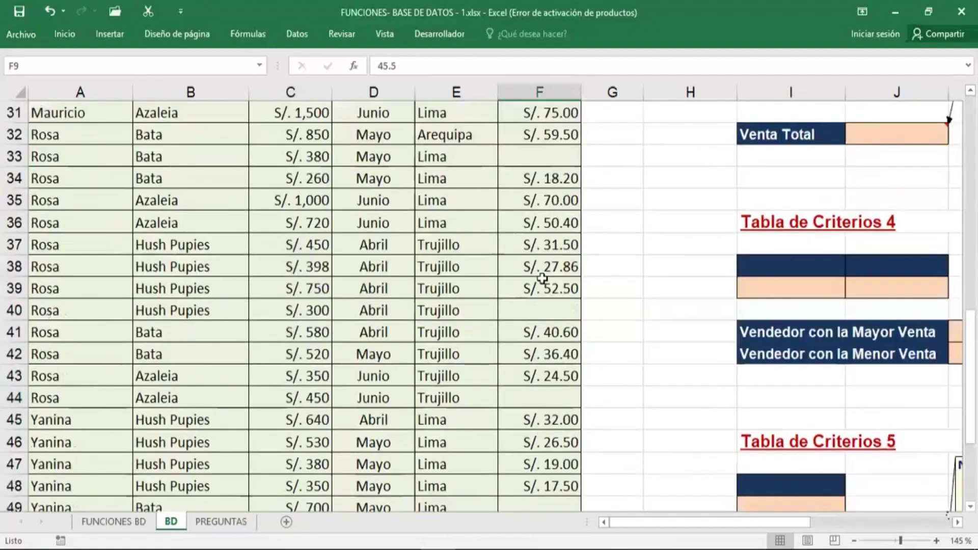
{"action": "scroll", "coordinate": [541, 305], "scroll_direction": "up", "scroll_amount": 2}
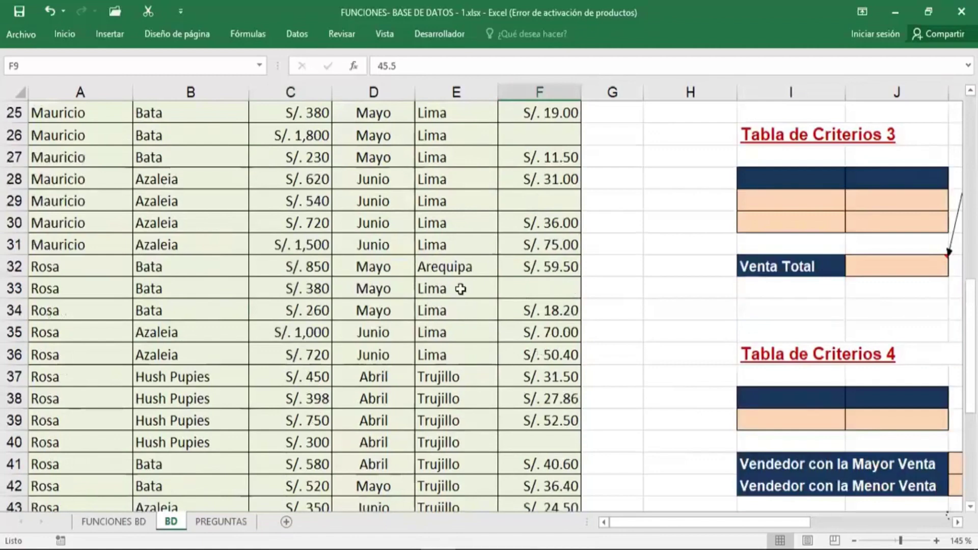
{"action": "left_click", "coordinate": [516, 287]}
{"action": "left_click", "coordinate": [496, 287]}
{"action": "left_click", "coordinate": [527, 287]}
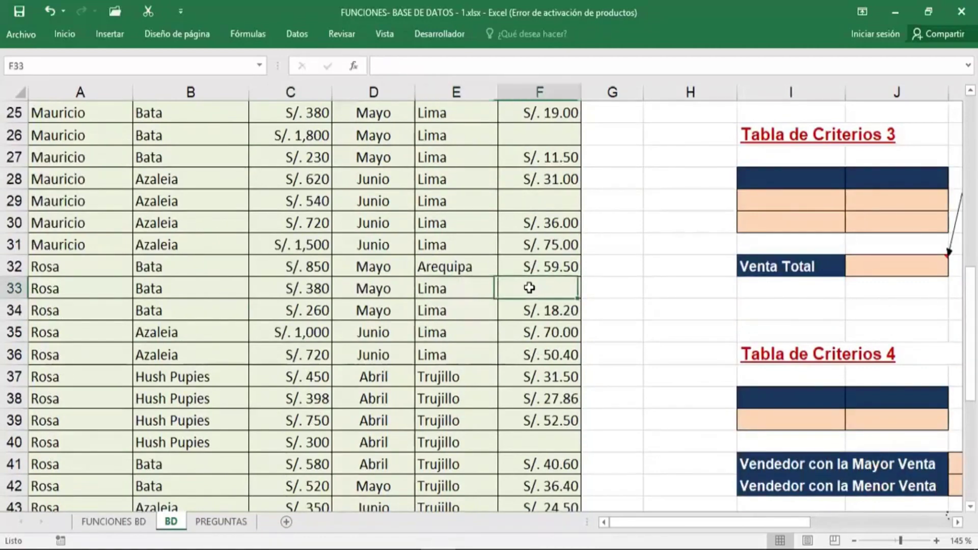
{"action": "left_click_drag", "start_coordinate": [458, 286], "coordinate": [41, 288]}
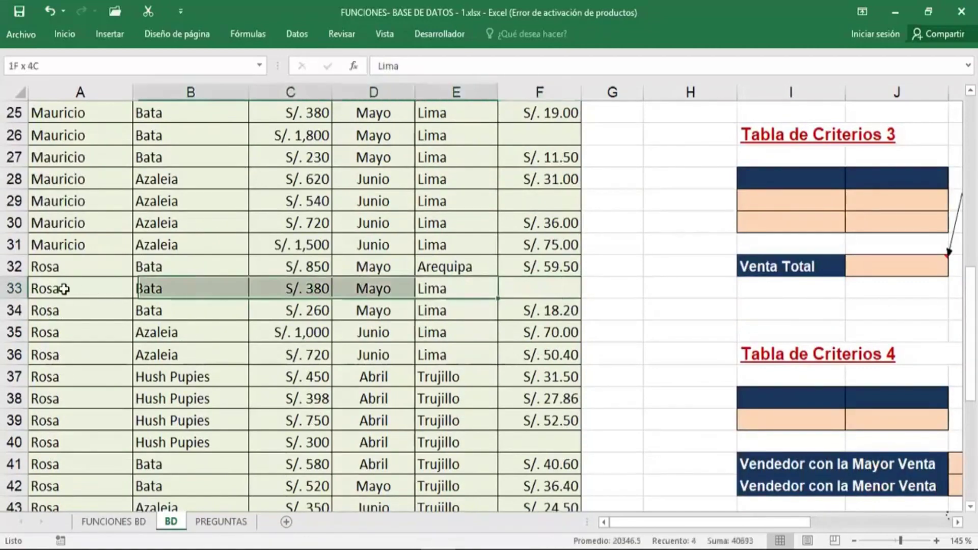
{"action": "left_click", "coordinate": [536, 288]}
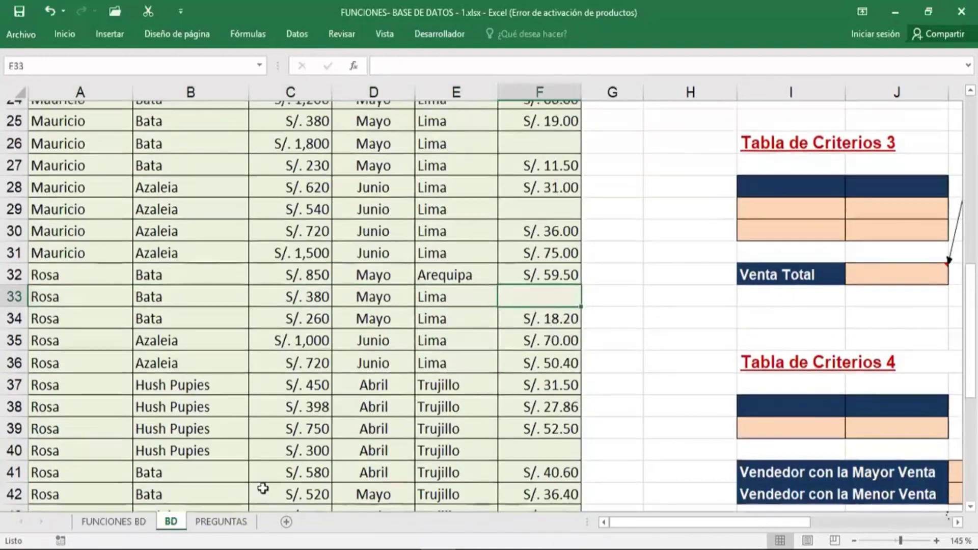
Step: Start the formula =BDCONTAR(BDVENTAS, in A7 on the PREGUNTAS sheet
{"action": "scroll", "coordinate": [302, 305], "scroll_direction": "up", "scroll_amount": 3}
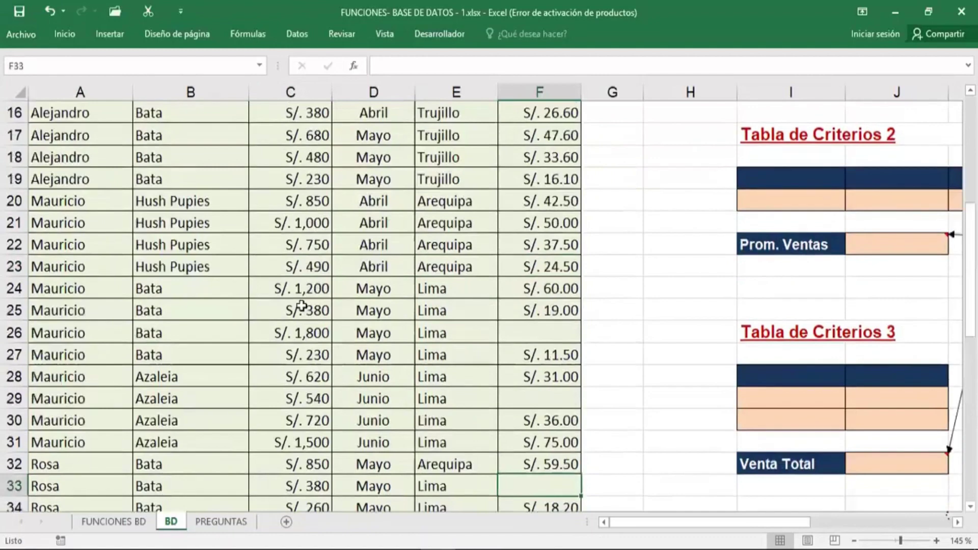
{"action": "scroll", "coordinate": [301, 306], "scroll_direction": "up", "scroll_amount": 1}
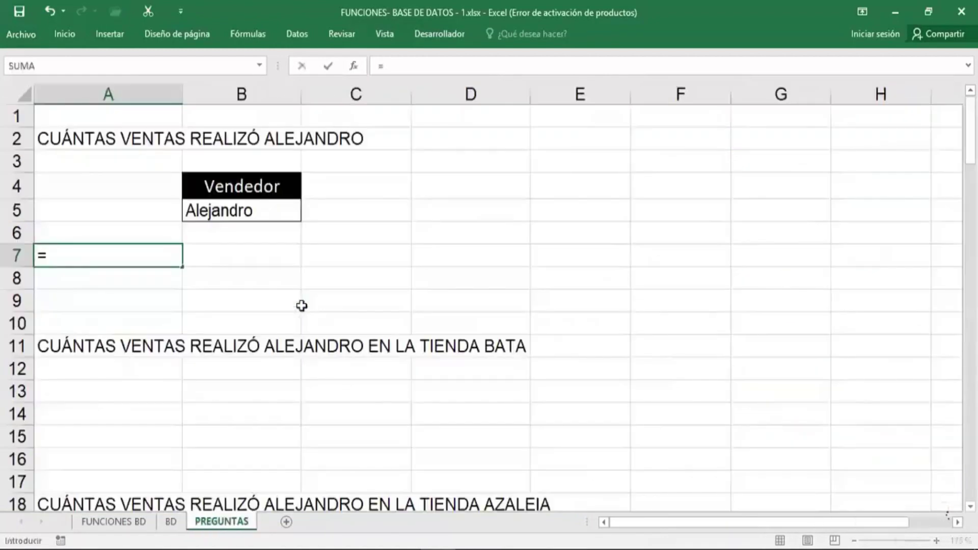
{"action": "type", "text": "BDCONTAR("}
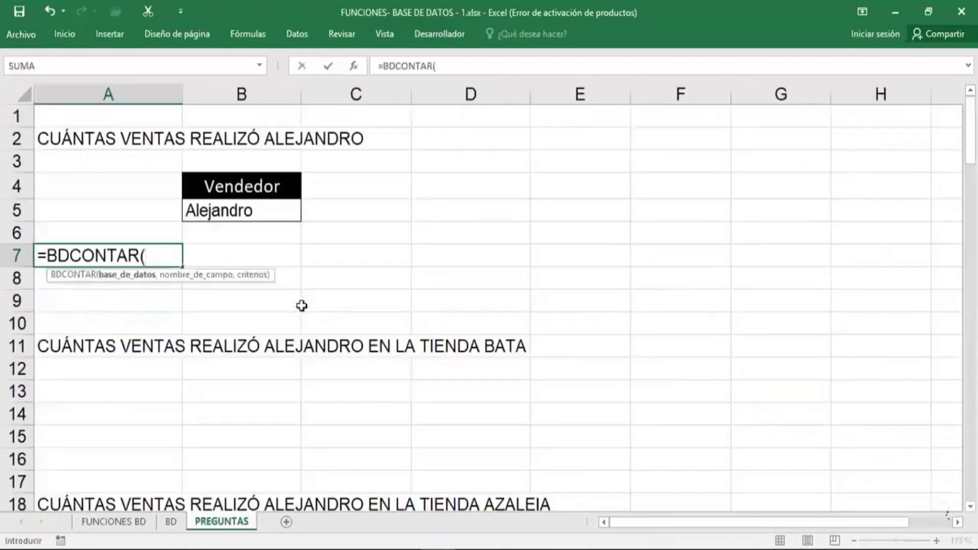
{"action": "type", "text": "BDVE"}
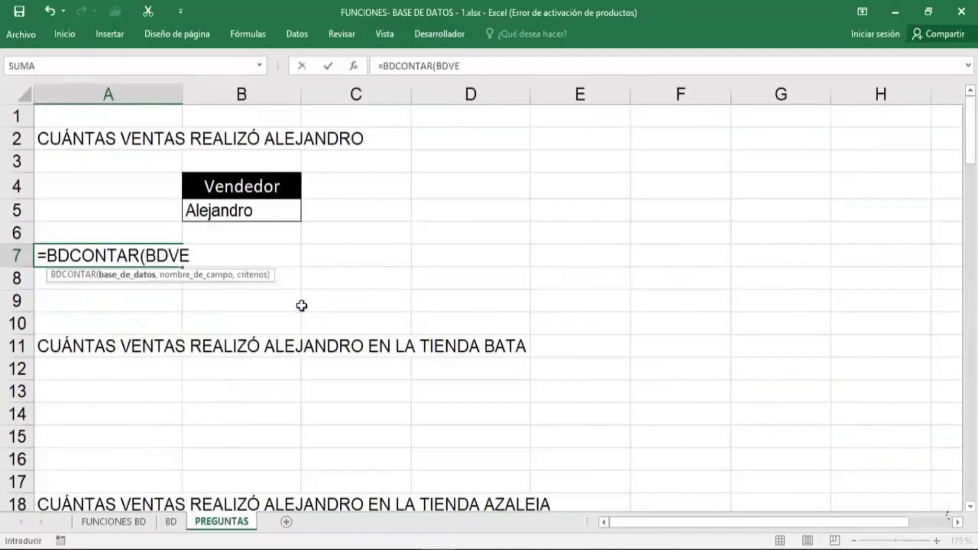
{"action": "type", "text": "NTAS,"}
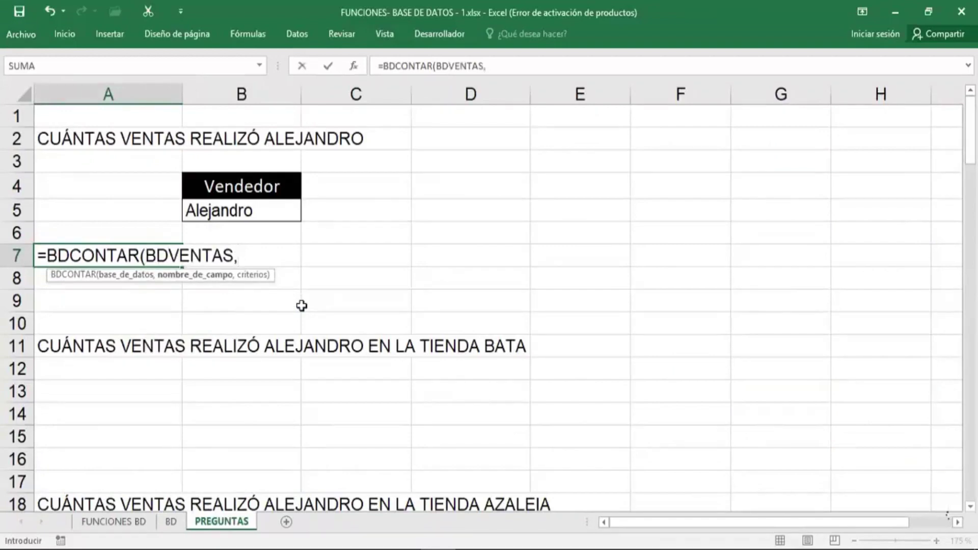
Step: Complete A7 as =BDCONTAR(BDVENTAS,"Ventas",B4:B5), returning 15
{"action": "key", "text": "Return"}
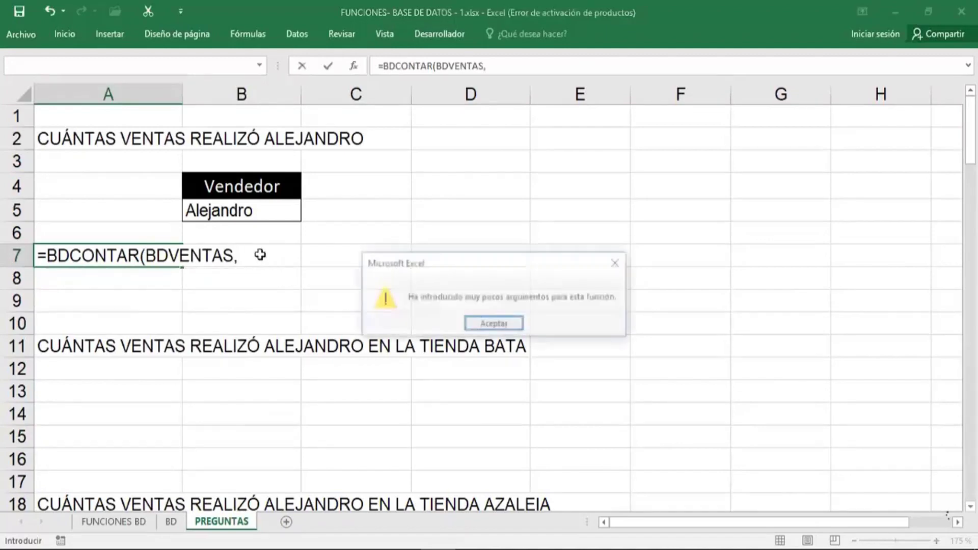
{"action": "key", "text": "Return"}
{"action": "type", "text": "\"Ventas\","}
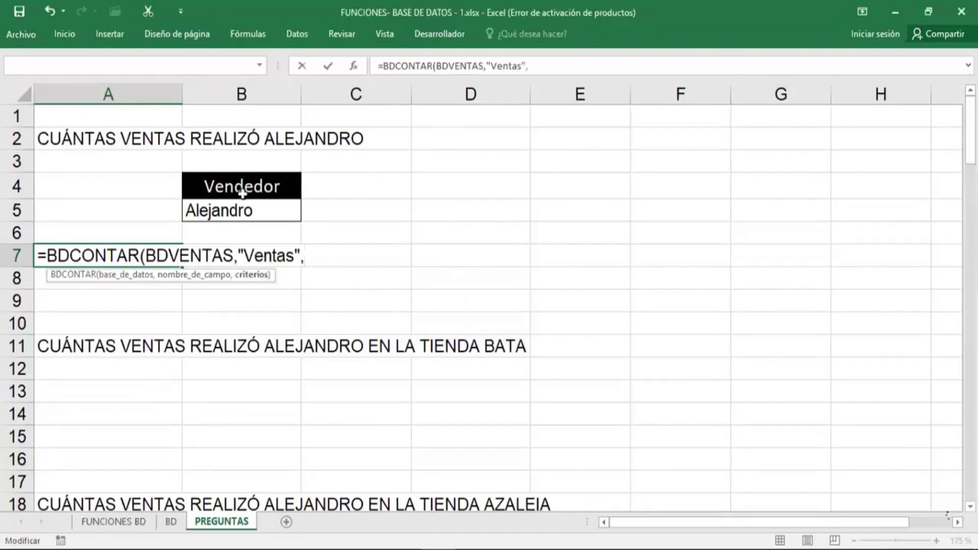
{"action": "left_click_drag", "start_coordinate": [245, 188], "coordinate": [248, 209]}
{"action": "key", "text": "Return"}
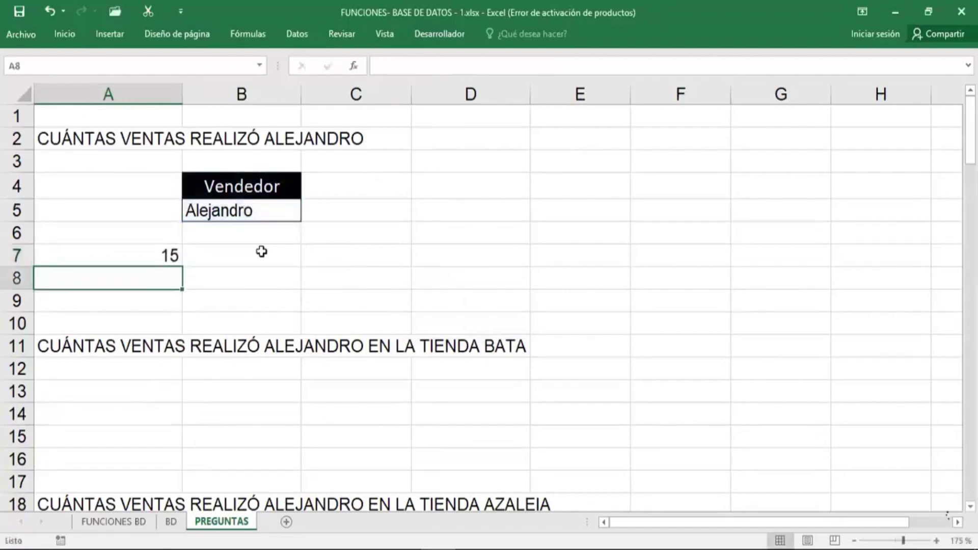
Step: Show A7's formula text in B7 with =FORMULATEXTO(A7)
{"action": "left_click", "coordinate": [252, 253]}
{"action": "type", "text": "=for"}
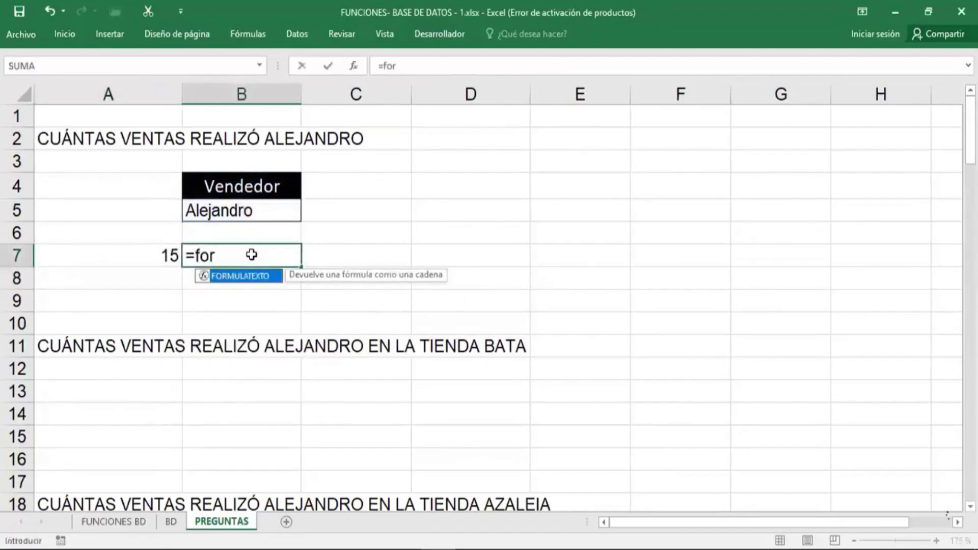
{"action": "key", "text": "Tab"}
{"action": "key", "text": "Left"}
{"action": "key", "text": "ctrl+Return"}
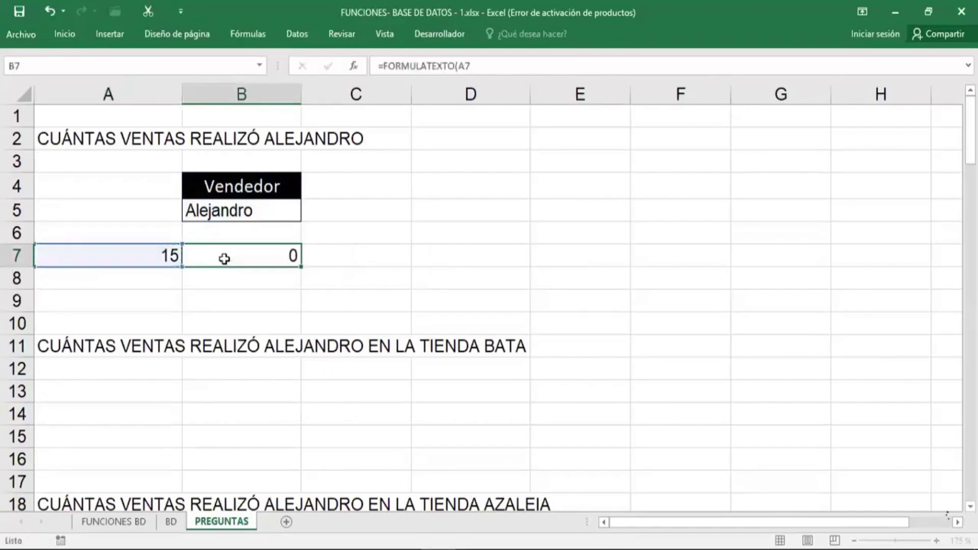
Step: Enter =BDCONTAR(BDVENTAS,3,B4:B5) in A8 using field number 3
{"action": "key", "text": "Return"}
{"action": "key", "text": "Left"}
{"action": "type", "text": "="}
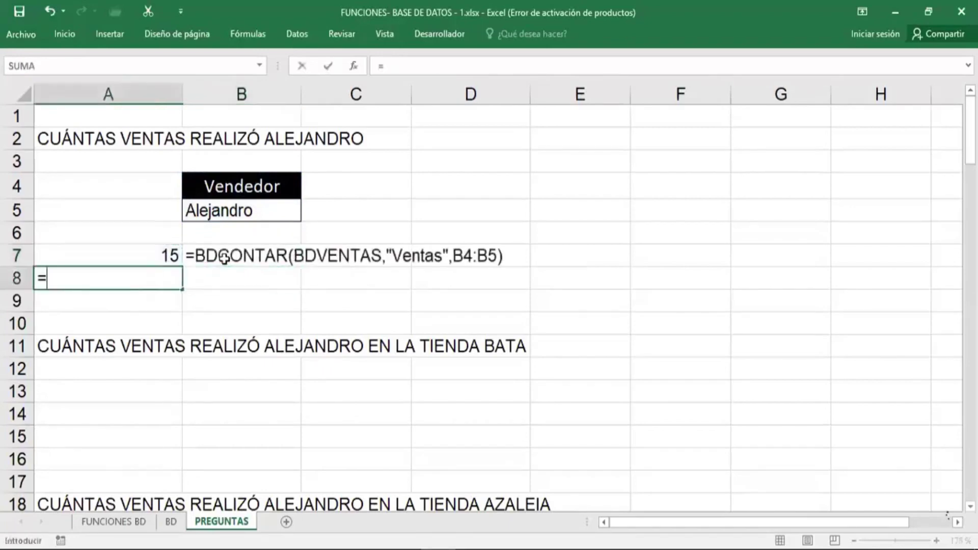
{"action": "type", "text": "bdcon"}
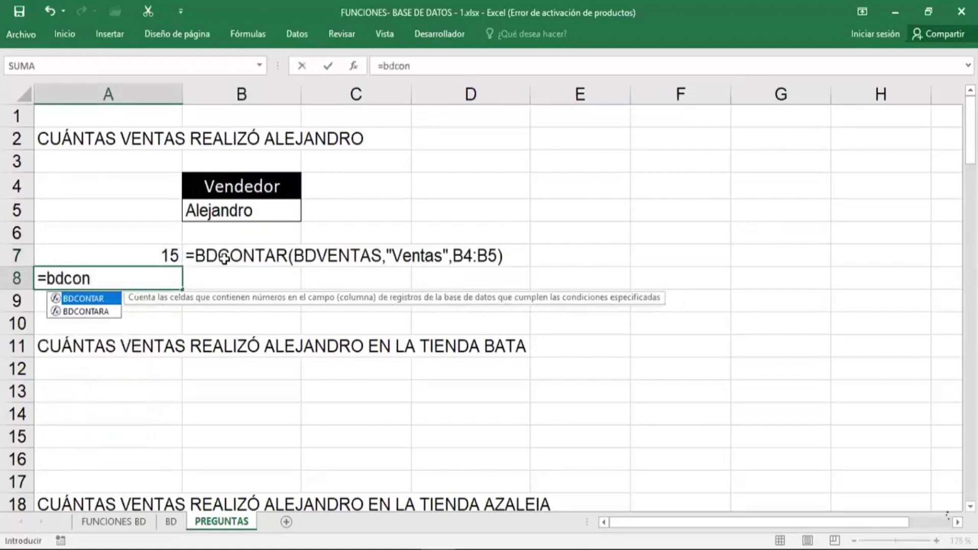
{"action": "key", "text": "Tab"}
{"action": "type", "text": "bdven"}
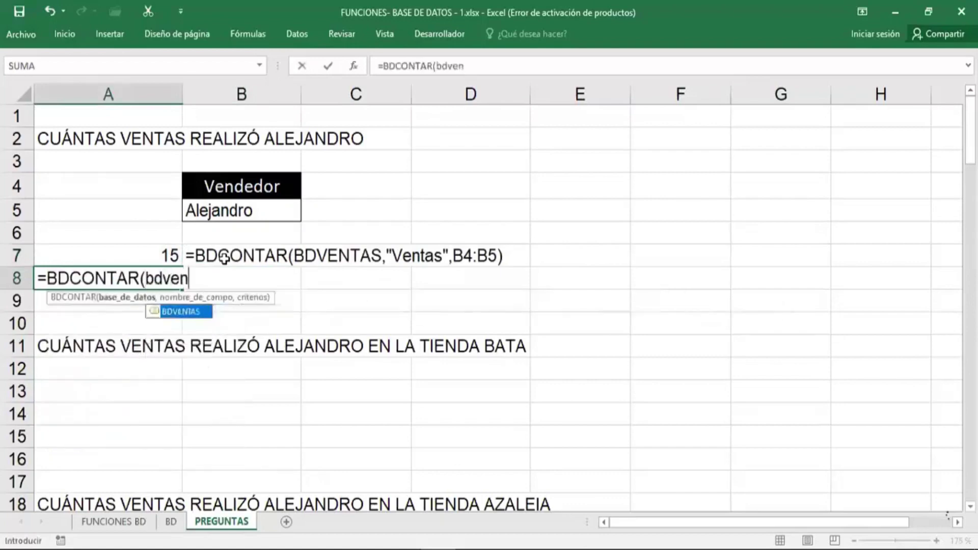
{"action": "key", "text": "Tab"}
{"action": "type", "text": ","}
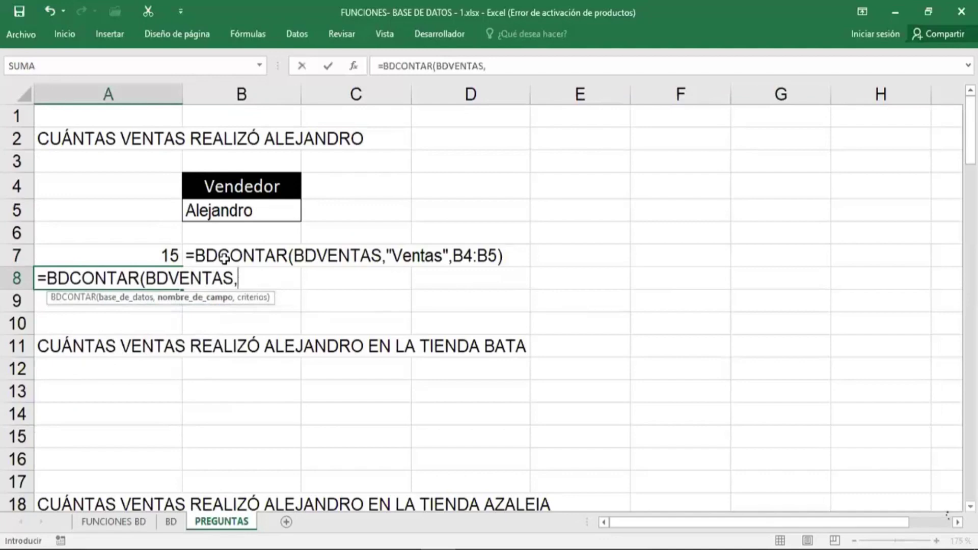
{"action": "type", "text": "3,"}
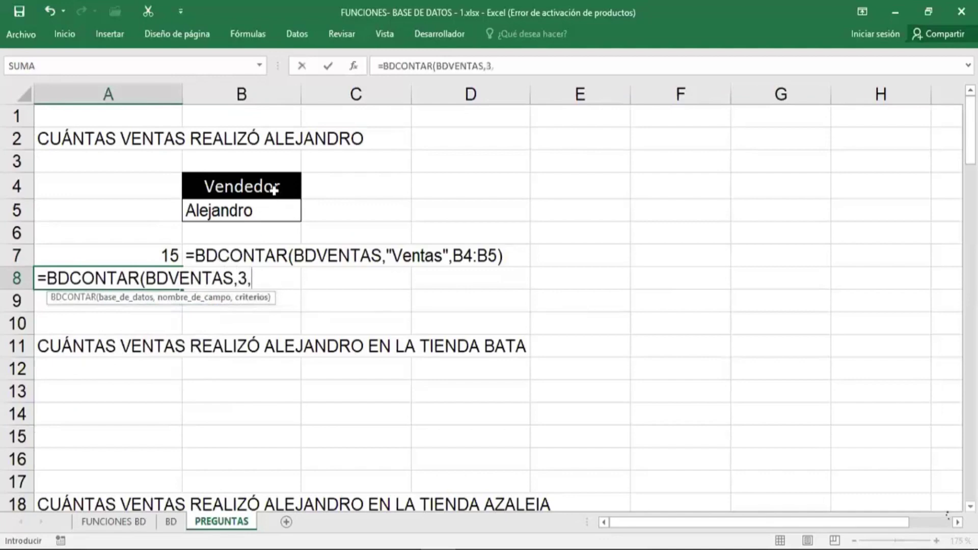
{"action": "left_click_drag", "start_coordinate": [272, 189], "coordinate": [276, 209]}
{"action": "key", "text": "Return"}
Step: Fill the FORMULATEXTO display down to B8 and make A7:B8 bold
{"action": "left_click", "coordinate": [285, 260]}
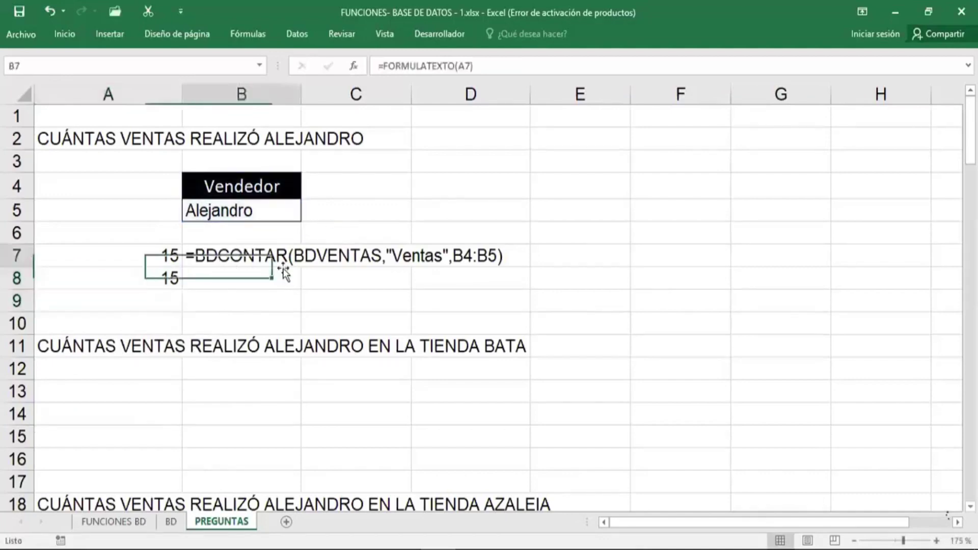
{"action": "left_click_drag", "start_coordinate": [307, 270], "coordinate": [302, 283]}
{"action": "left_click_drag", "start_coordinate": [149, 258], "coordinate": [193, 270]}
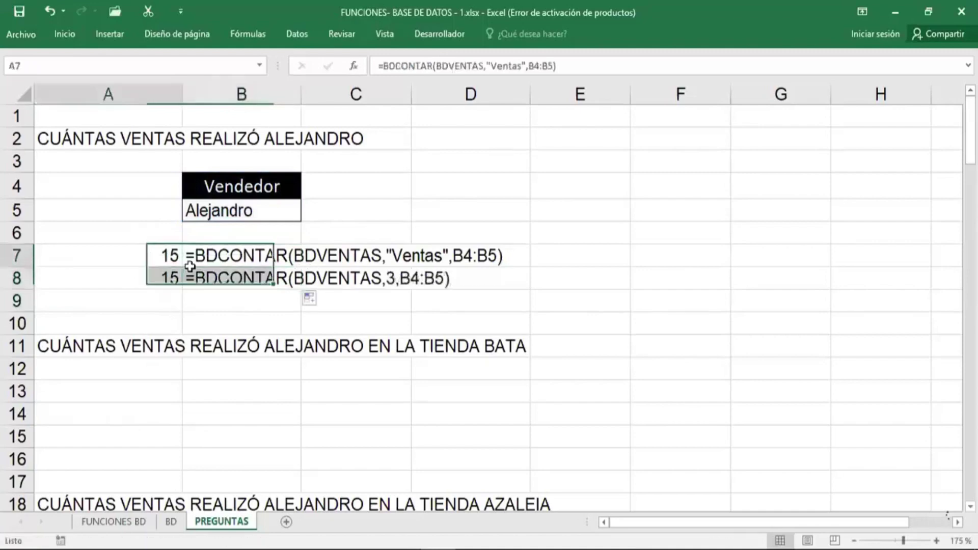
{"action": "key", "text": "ctrl+n"}
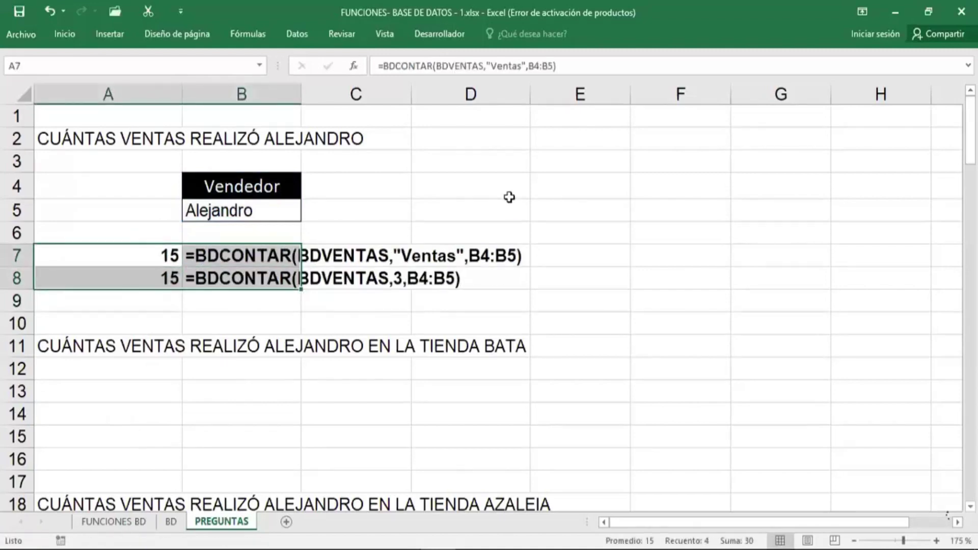
{"action": "left_click", "coordinate": [533, 206]}
{"action": "left_click", "coordinate": [469, 318]}
{"action": "scroll", "coordinate": [173, 270], "scroll_direction": "down", "scroll_amount": 2}
{"action": "left_click", "coordinate": [163, 270]}
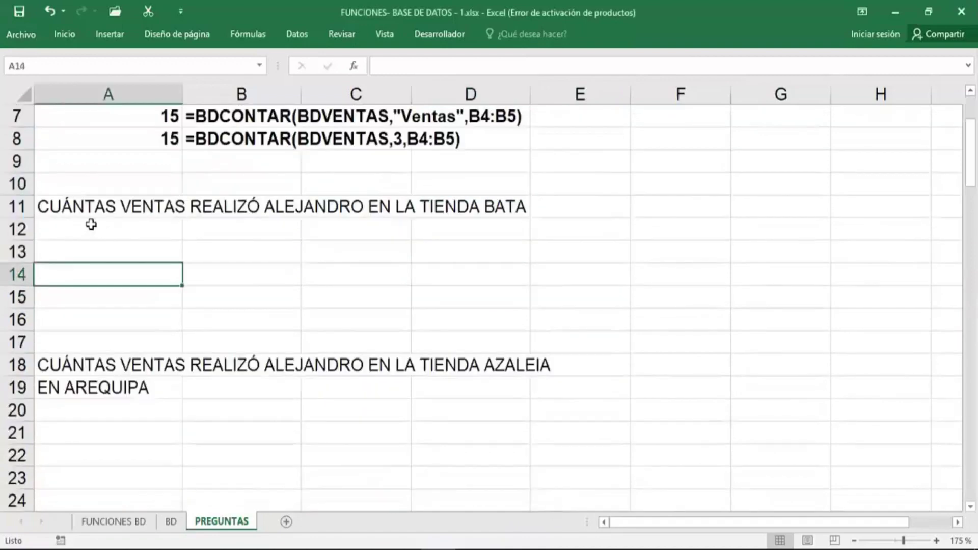
Step: Copy the Vendedor and Distribuidor headers into B13:C13, with Alejandro and Bata entered beneath them
{"action": "left_click", "coordinate": [255, 253]}
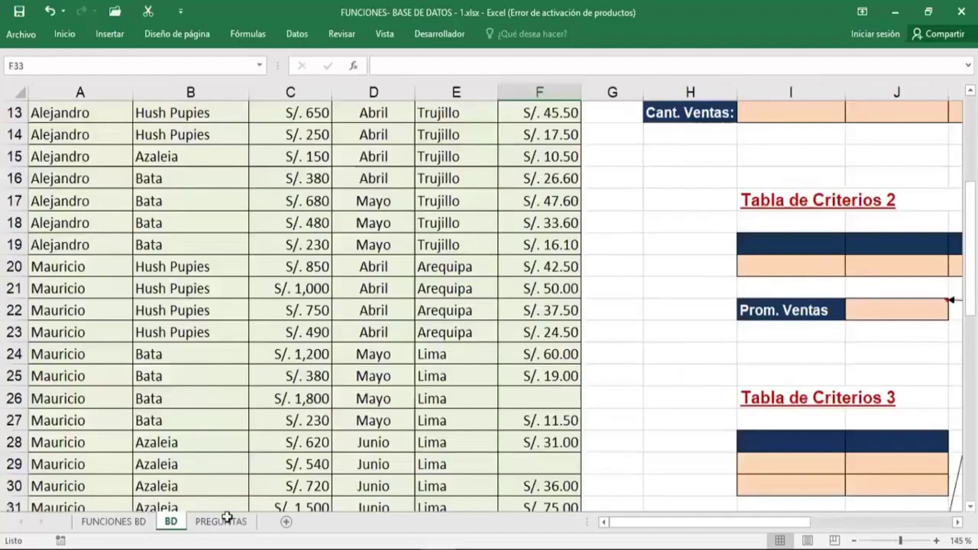
{"action": "key", "text": "ctrl+c"}
{"action": "key", "text": "ctrl+Page_Down"}
{"action": "left_click", "coordinate": [264, 255]}
{"action": "key", "text": "ctrl+v"}
{"action": "left_click", "coordinate": [270, 290]}
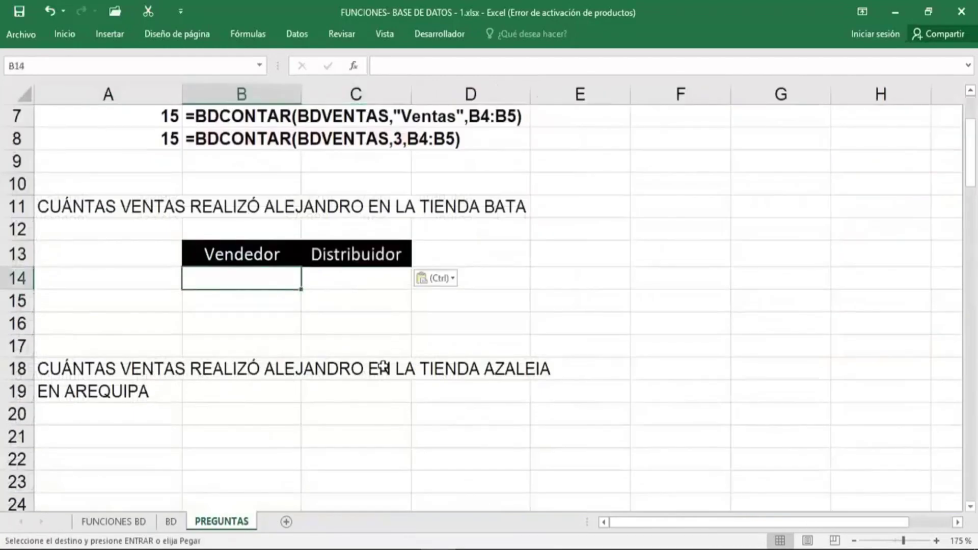
{"action": "type", "text": "Alejandro"}
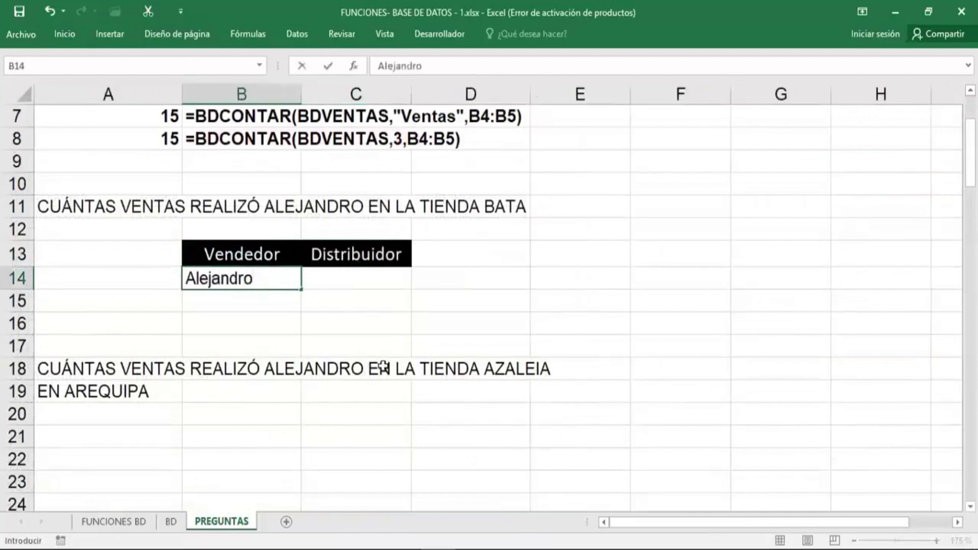
{"action": "key", "text": "Tab"}
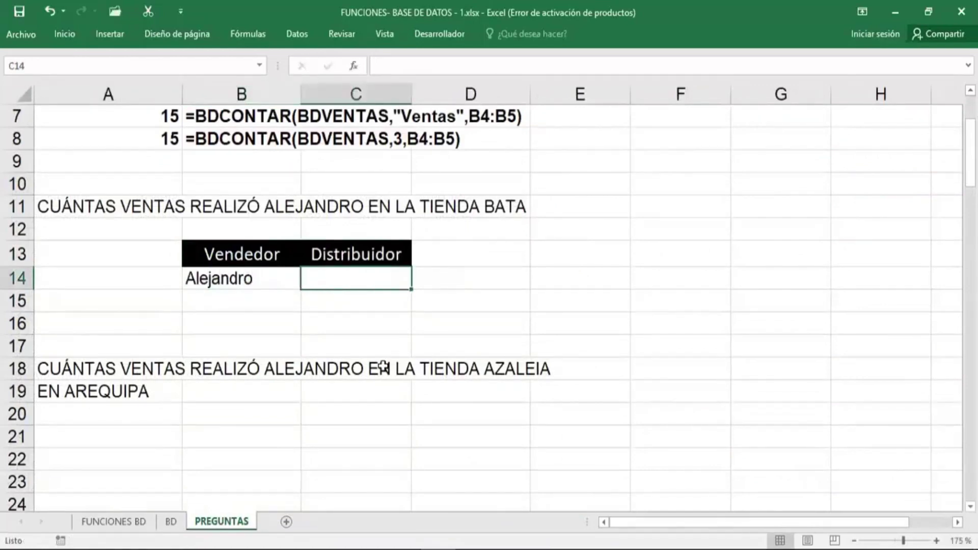
{"action": "type", "text": "Bata"}
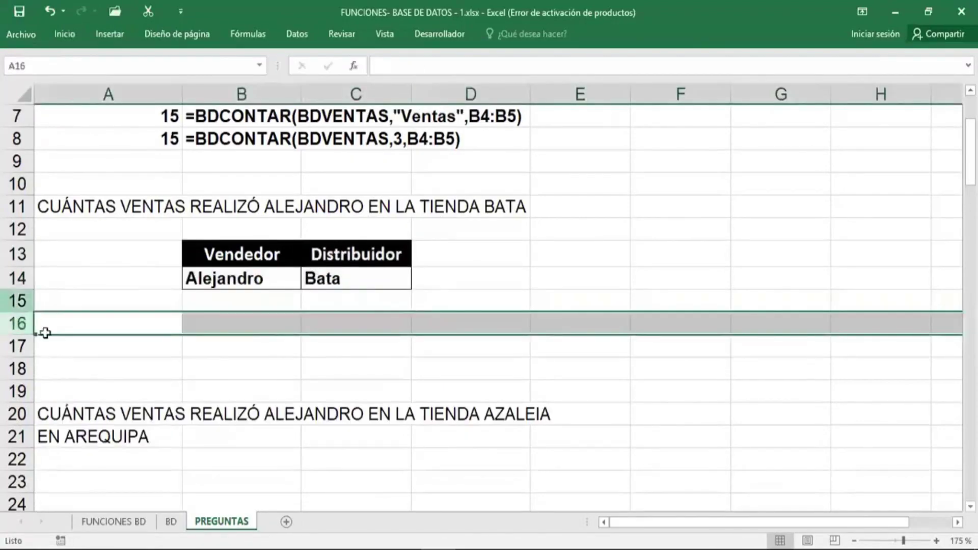
{"action": "left_click", "coordinate": [117, 340]}
{"action": "left_click", "coordinate": [136, 325]}
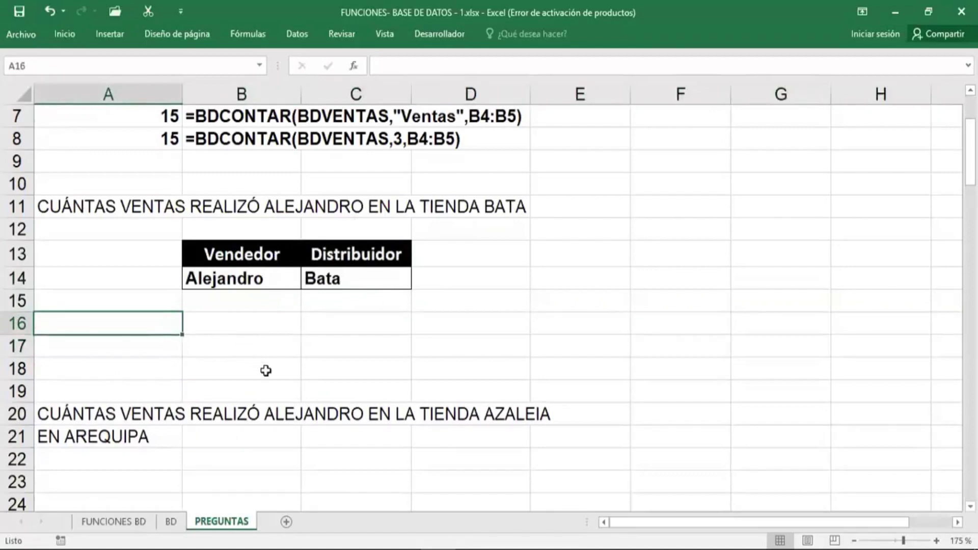
Step: Enter =BDCONTARA(BDVENTAS,1,B13:C14) in A16, counting 4 Alejandro sales at Bata
{"action": "type", "text": "=b"}
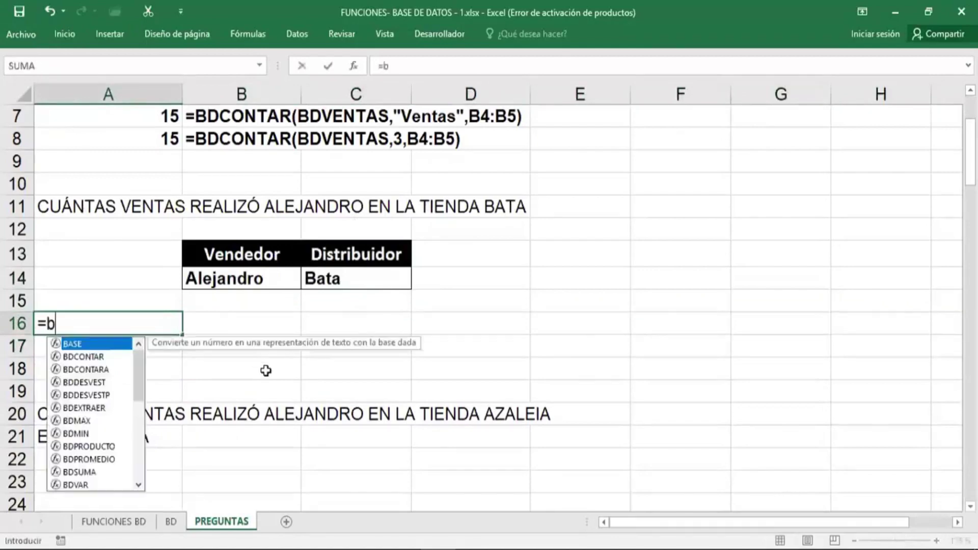
{"action": "type", "text": "dcontar"}
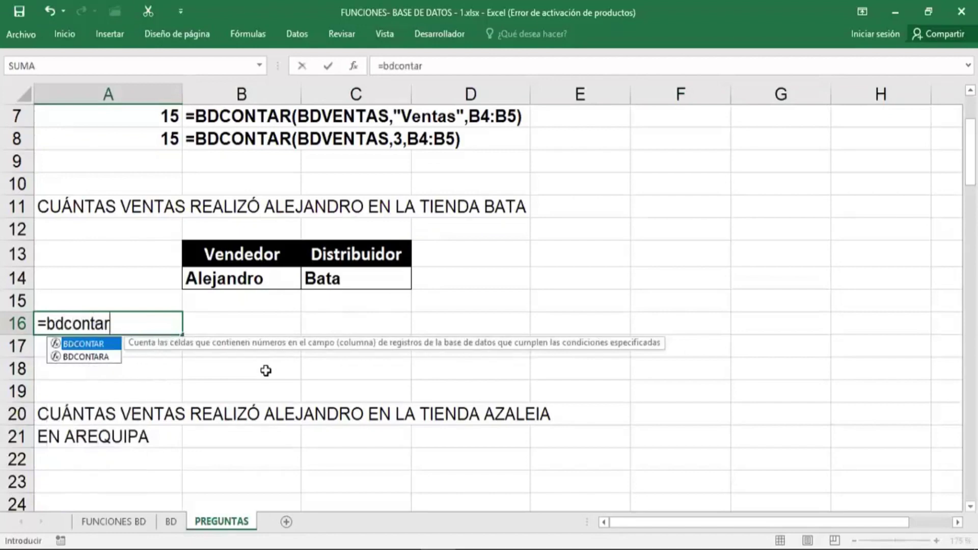
{"action": "key", "text": "Down"}
{"action": "key", "text": "Tab"}
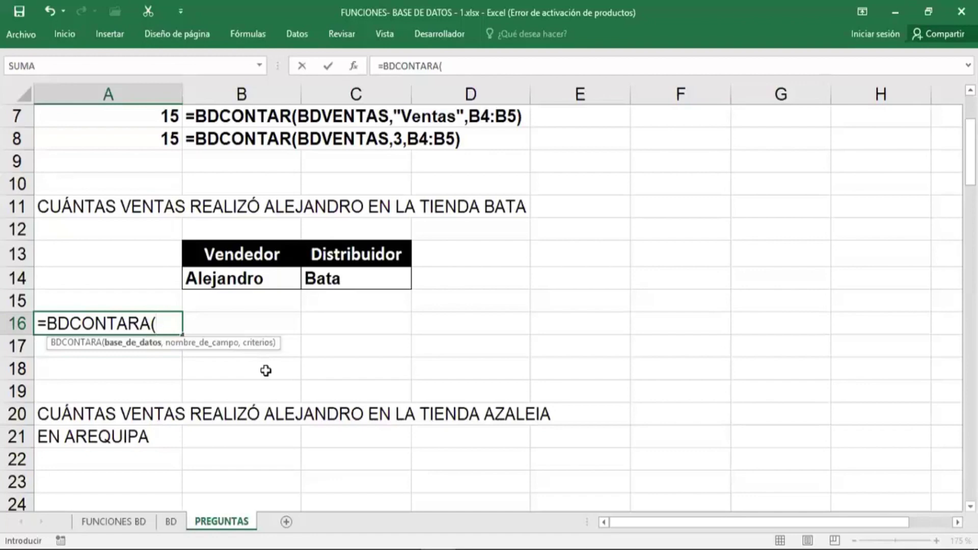
{"action": "type", "text": "bdven"}
{"action": "key", "text": "Tab"}
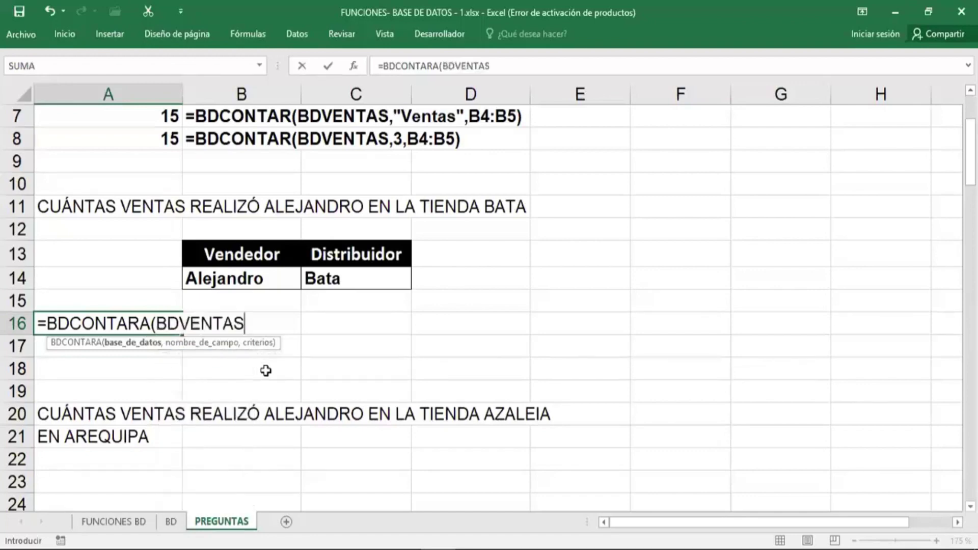
{"action": "type", "text": ",1"}
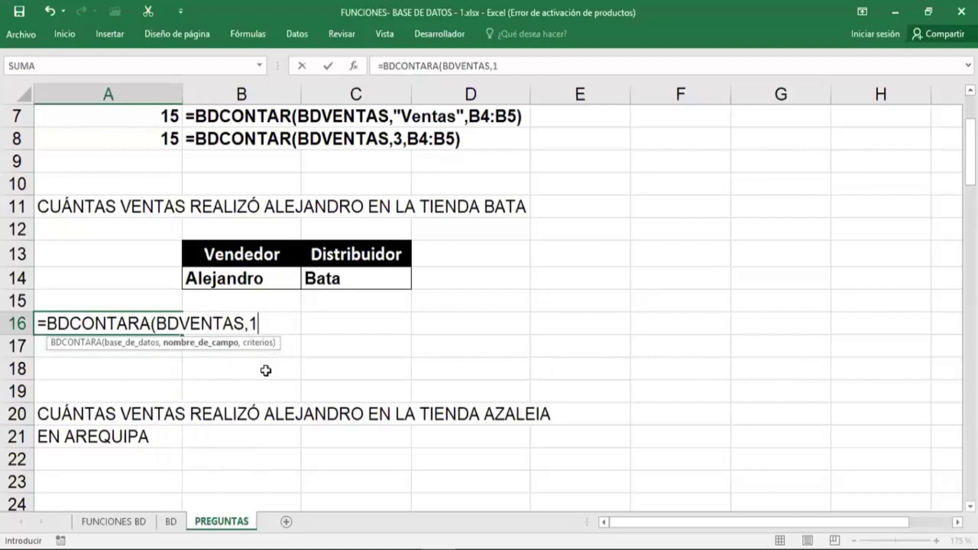
{"action": "type", "text": ","}
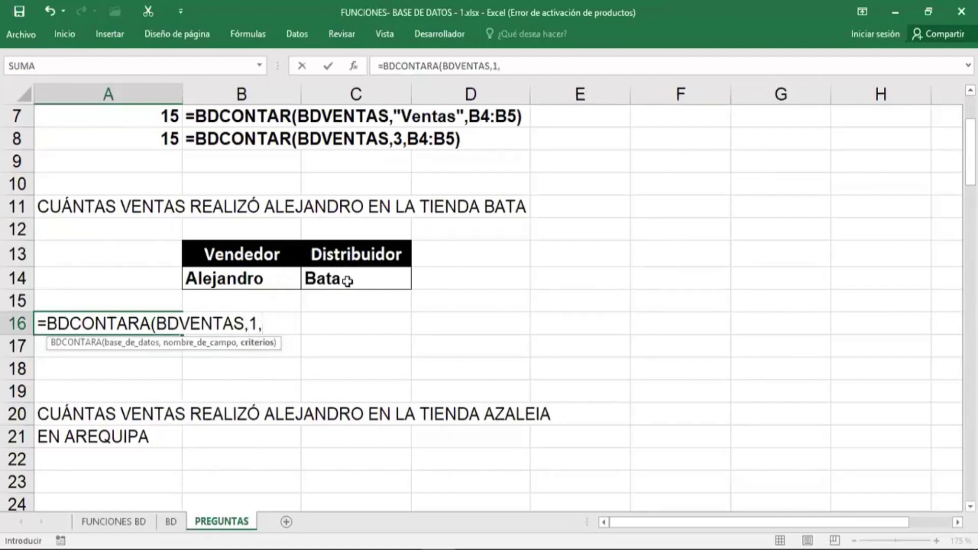
{"action": "left_click_drag", "start_coordinate": [280, 253], "coordinate": [330, 277]}
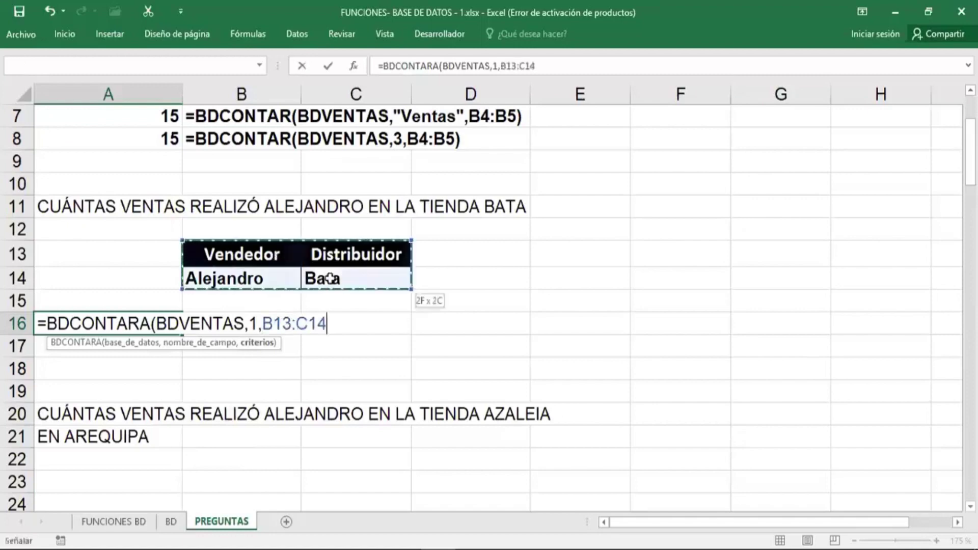
{"action": "type", "text": ")"}
{"action": "key", "text": "Return"}
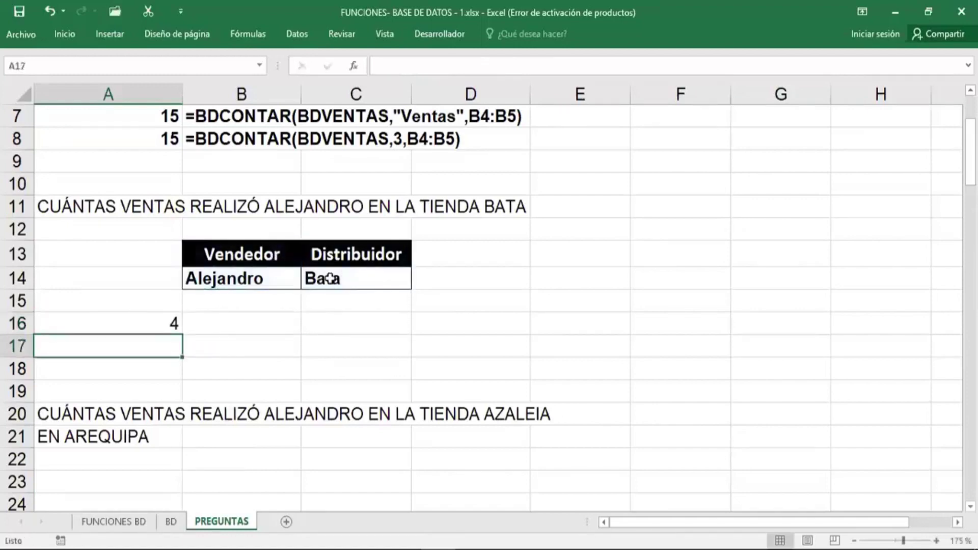
Step: Show A16's formula as text in B16 with =FORMULATEXTO(A16)
{"action": "left_click", "coordinate": [241, 323]}
{"action": "type", "text": "=FORMULATEXTO("}
{"action": "left_click", "coordinate": [153, 324]}
{"action": "key", "text": "Return"}
{"action": "left_click", "coordinate": [168, 327]}
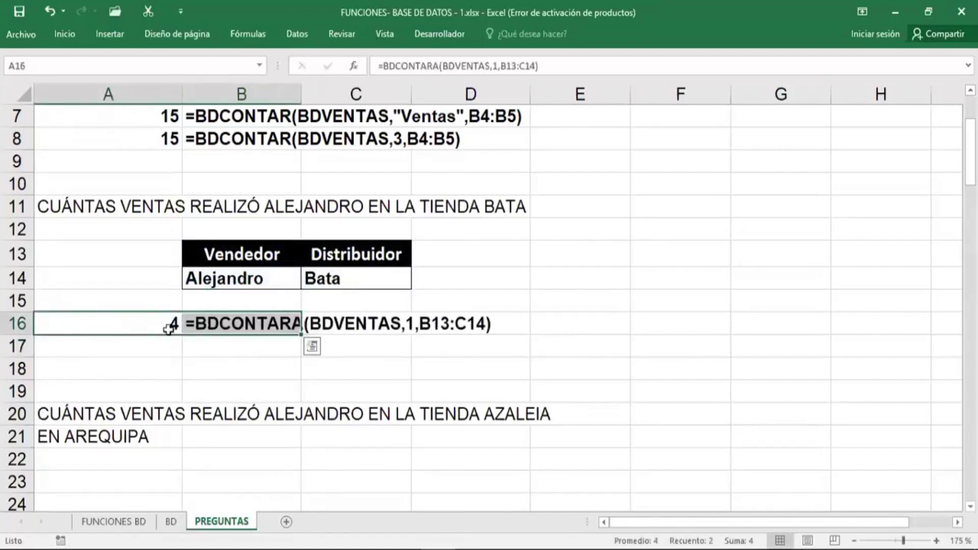
Step: Change A16's BDCONTARA field argument to 2, then 3, then back to 1, confirming each still gives 4
{"action": "double_click", "coordinate": [135, 325]}
{"action": "double_click", "coordinate": [261, 323]}
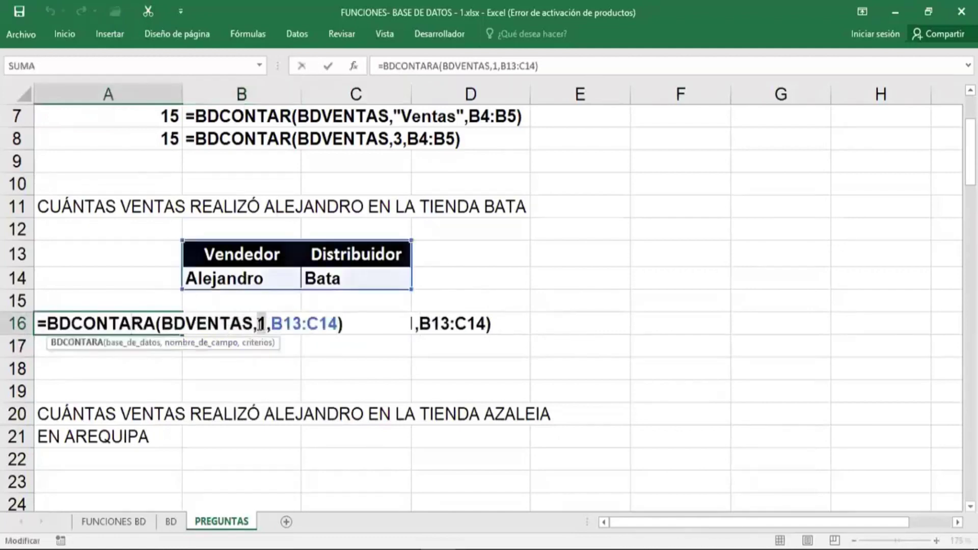
{"action": "type", "text": "2"}
{"action": "key", "text": "Return"}
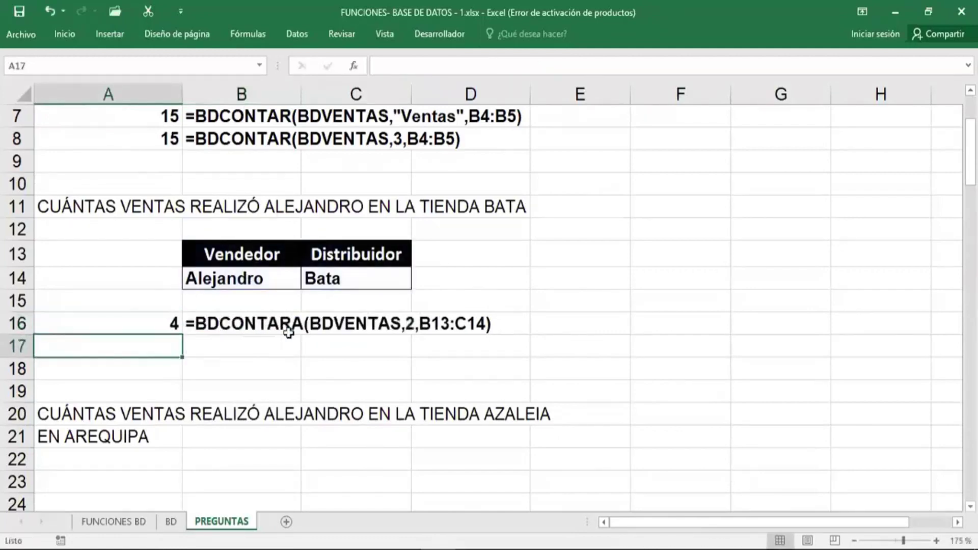
{"action": "double_click", "coordinate": [146, 329]}
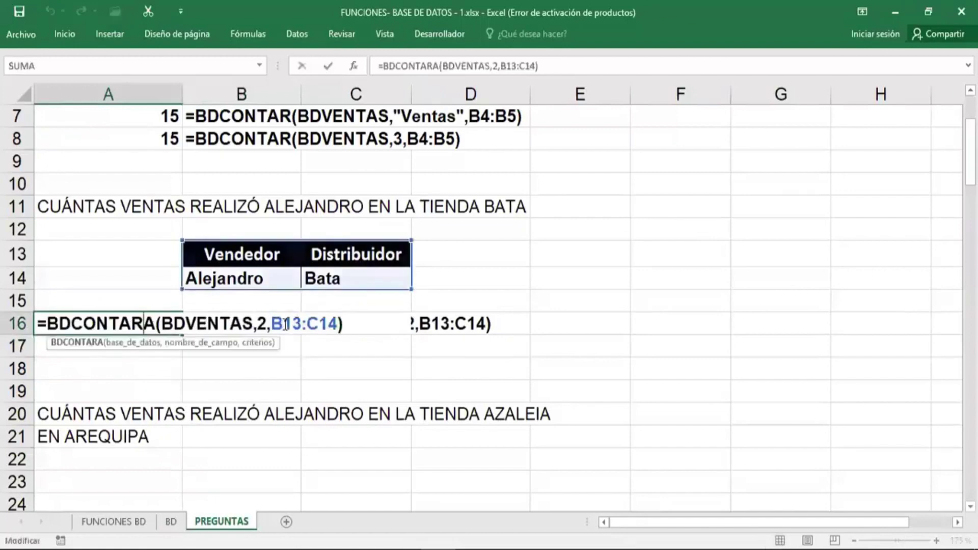
{"action": "double_click", "coordinate": [263, 324]}
{"action": "type", "text": "3"}
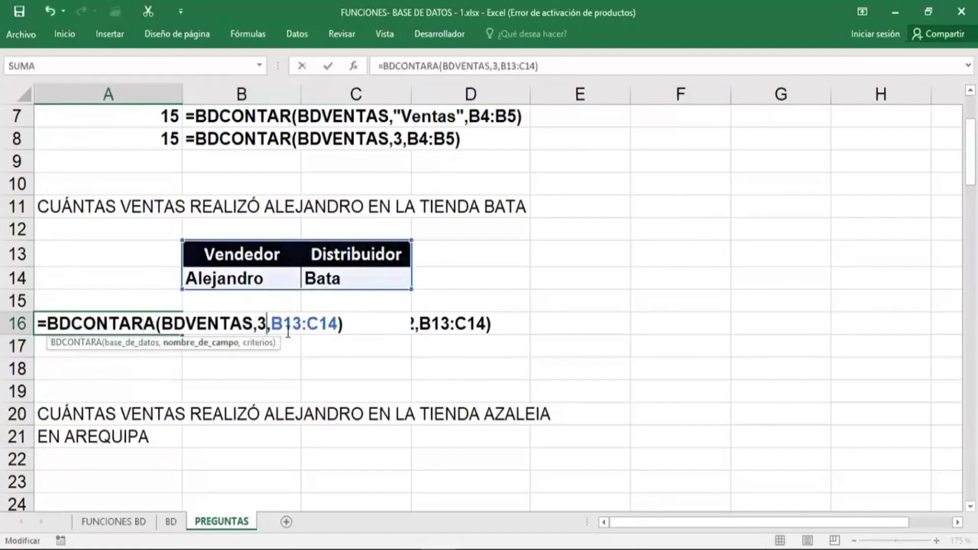
{"action": "key", "text": "Return"}
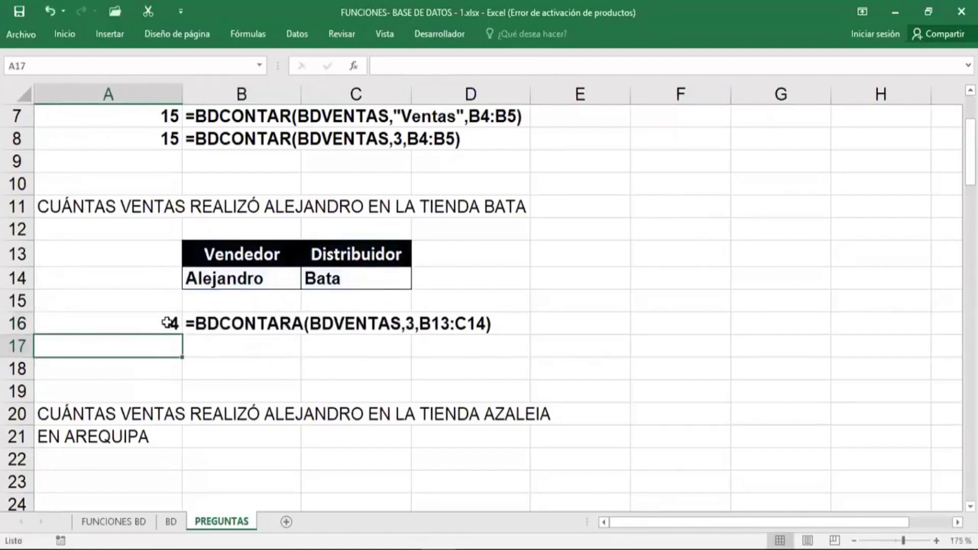
{"action": "double_click", "coordinate": [169, 327]}
{"action": "double_click", "coordinate": [261, 324]}
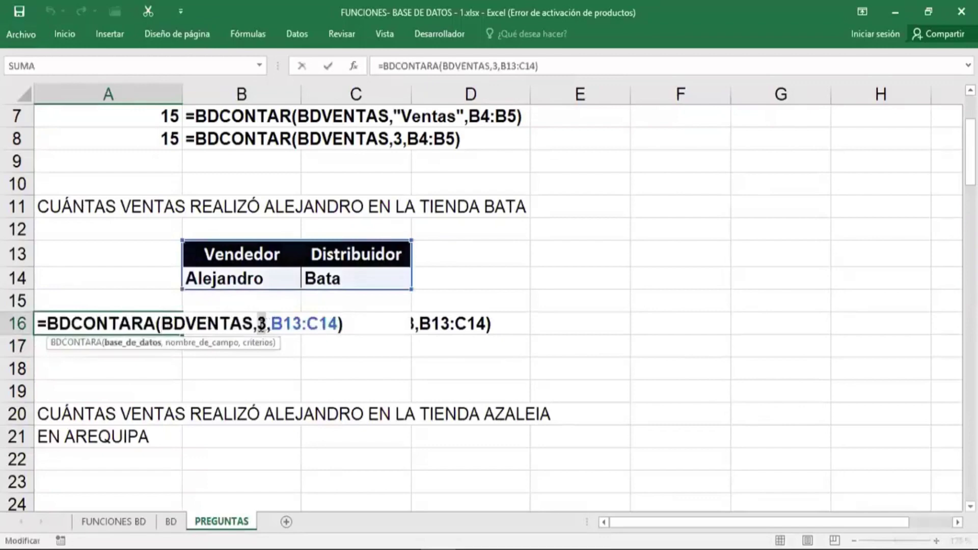
{"action": "type", "text": "1"}
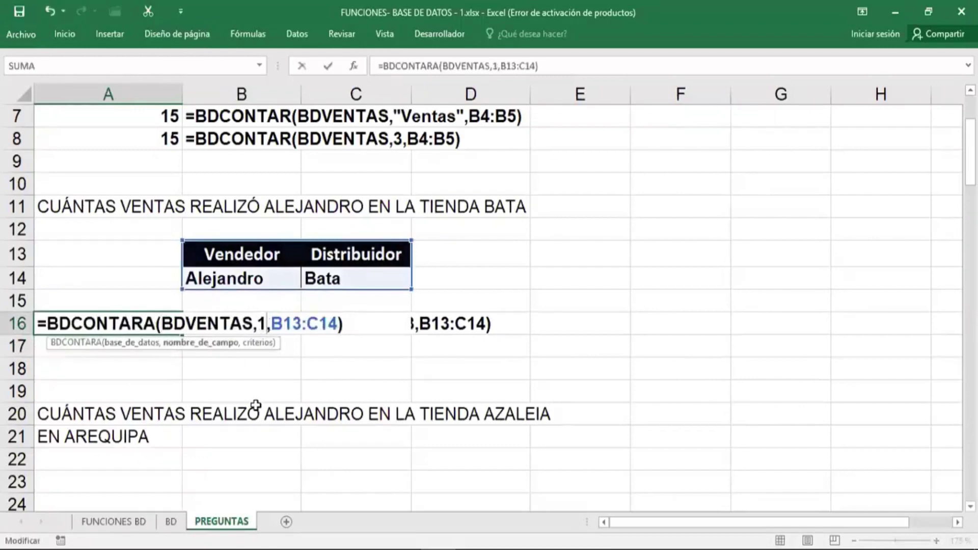
{"action": "key", "text": "Return"}
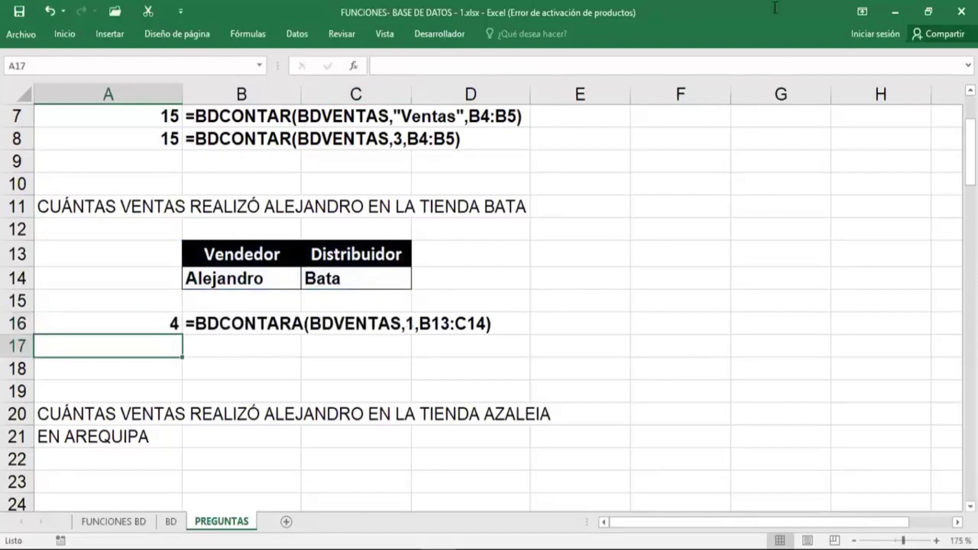
Step: Scroll past the Azaleia question down to the Alejandro-and-Mauricio total sales question area
{"action": "scroll", "coordinate": [678, 135], "scroll_direction": "down", "scroll_amount": 1}
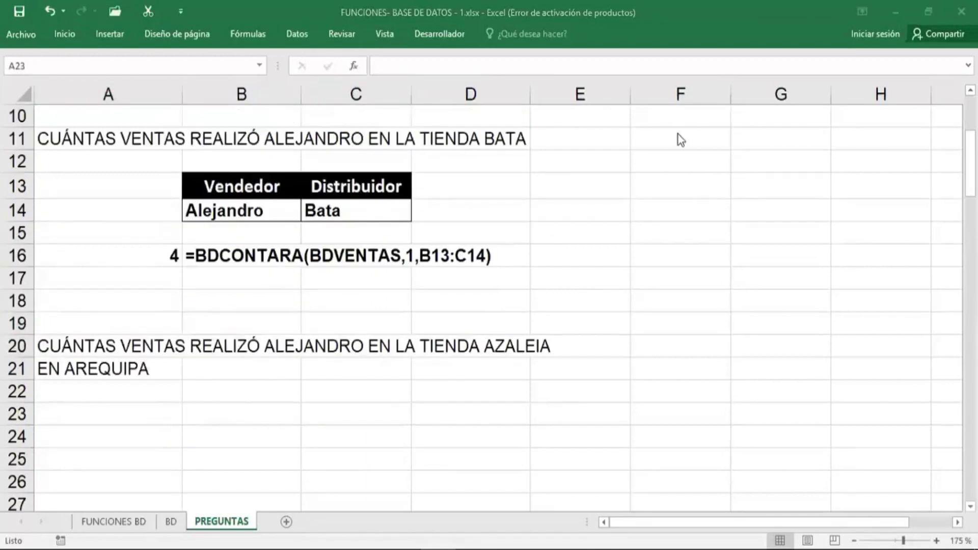
{"action": "left_click", "coordinate": [323, 414]}
{"action": "scroll", "coordinate": [323, 415], "scroll_direction": "down", "scroll_amount": 3}
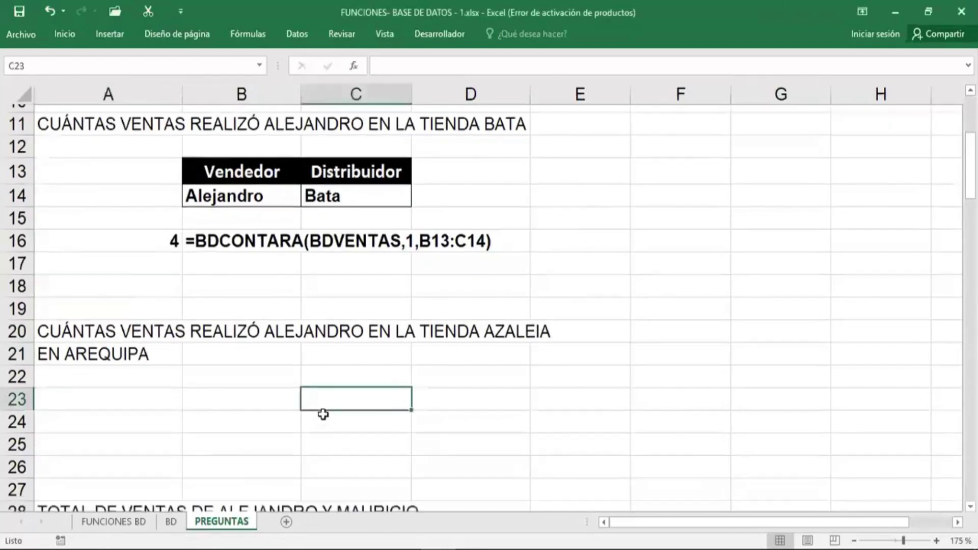
{"action": "scroll", "coordinate": [323, 414], "scroll_direction": "down", "scroll_amount": 1}
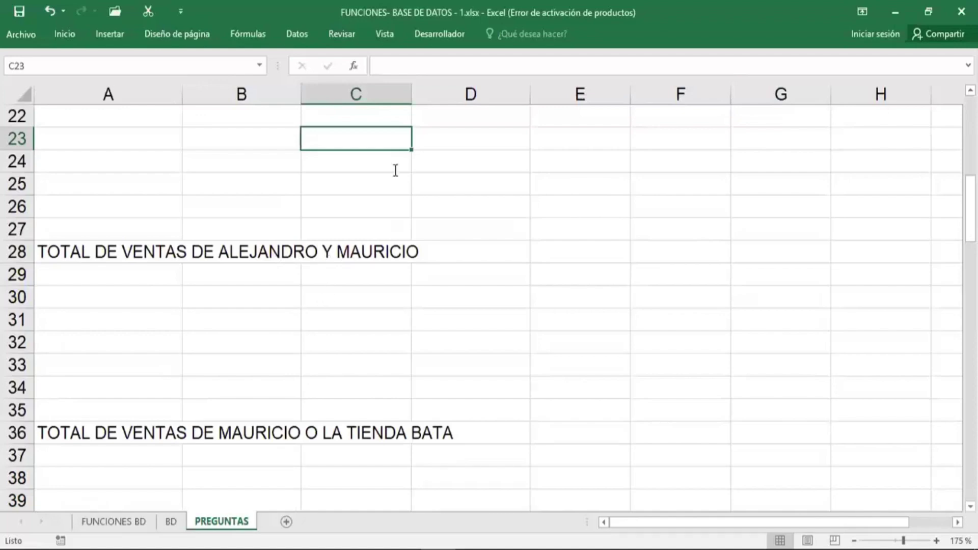
{"action": "left_click", "coordinate": [316, 304]}
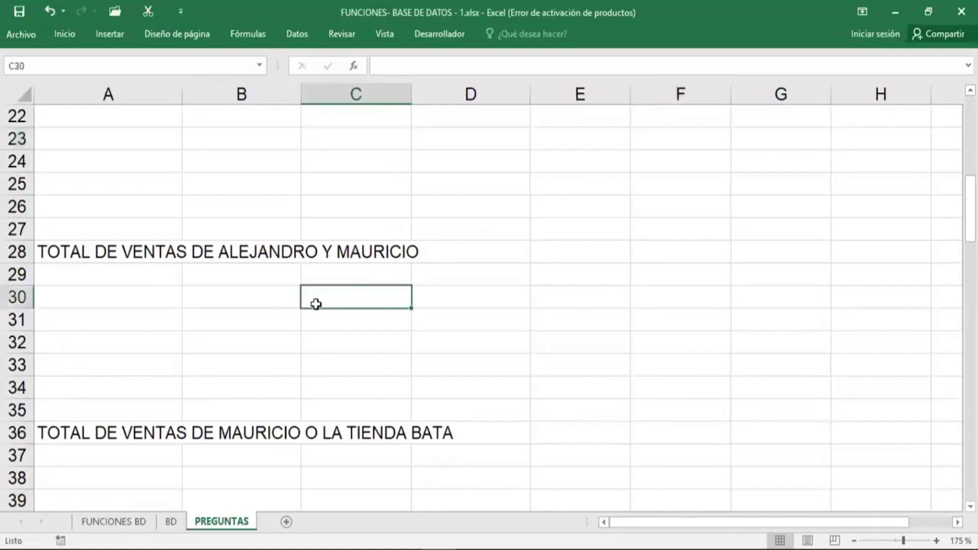
{"action": "scroll", "coordinate": [316, 304], "scroll_direction": "down", "scroll_amount": 1}
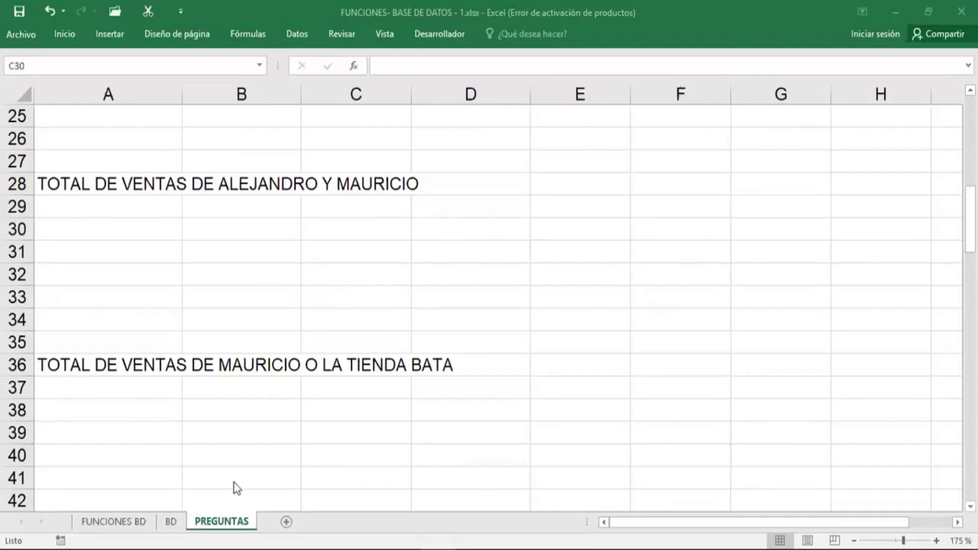
Step: On the BD sheet, highlight the first Alejandro sales rows in the Registro de Ventas table
{"action": "left_click", "coordinate": [166, 527]}
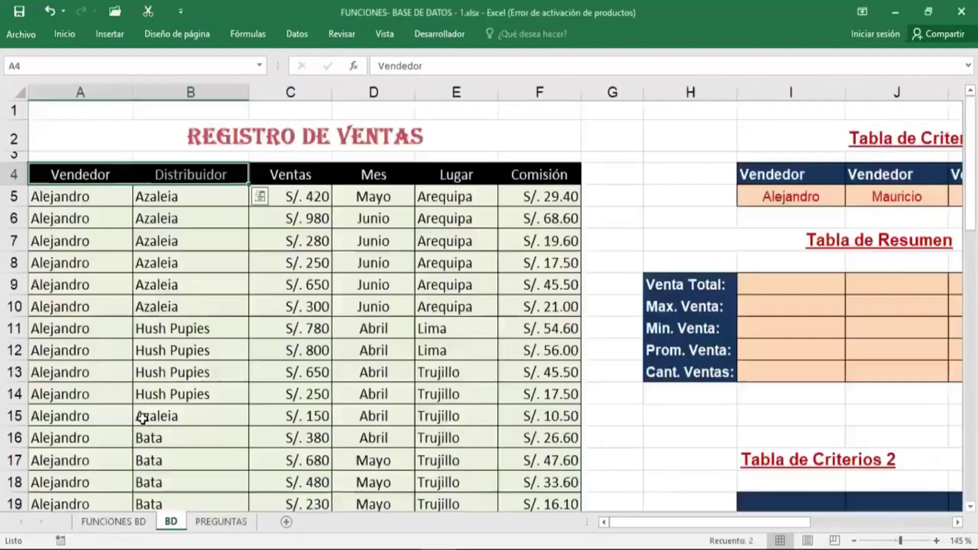
{"action": "left_click", "coordinate": [106, 231]}
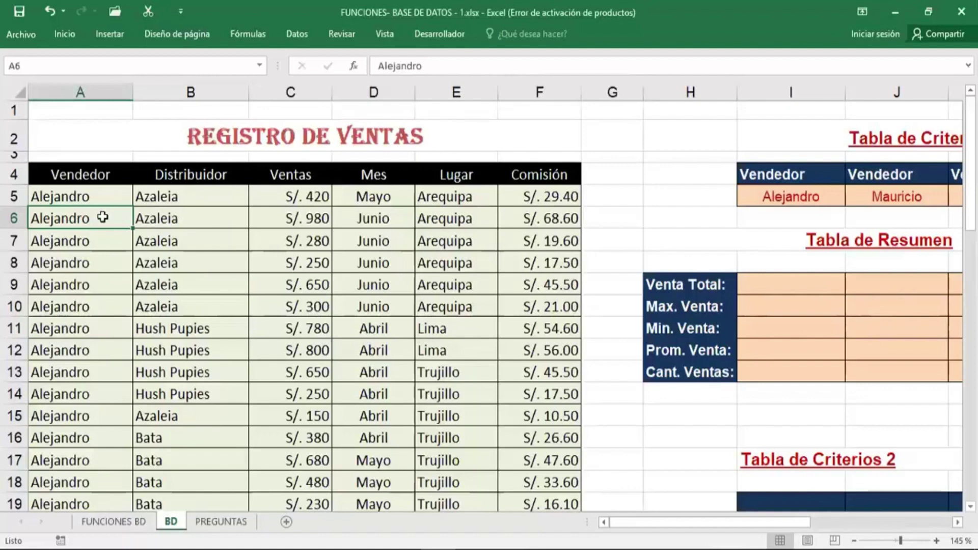
{"action": "left_click", "coordinate": [107, 194]}
{"action": "left_click_drag", "start_coordinate": [106, 195], "coordinate": [104, 276]}
{"action": "left_click", "coordinate": [105, 264]}
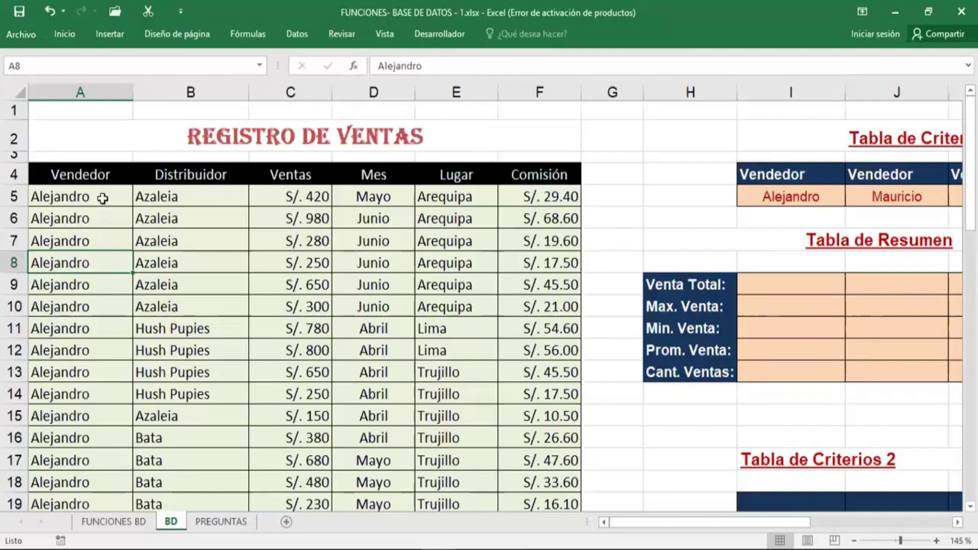
Step: Copy the Vendedor header from A4 and return to the PREGUNTAS sheet
{"action": "left_click", "coordinate": [101, 171]}
{"action": "right_click", "coordinate": [103, 173]}
{"action": "left_click", "coordinate": [138, 201]}
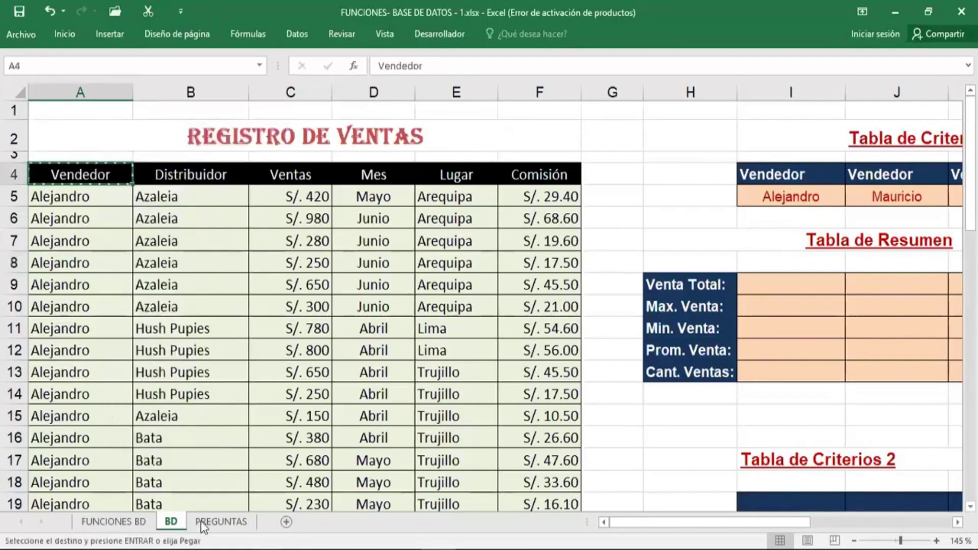
{"action": "key", "text": "ctrl+Page_Down"}
Step: Paste the Vendedor header into B30 and list Alejandro and Mauricio in B31:B32
{"action": "left_click", "coordinate": [253, 231]}
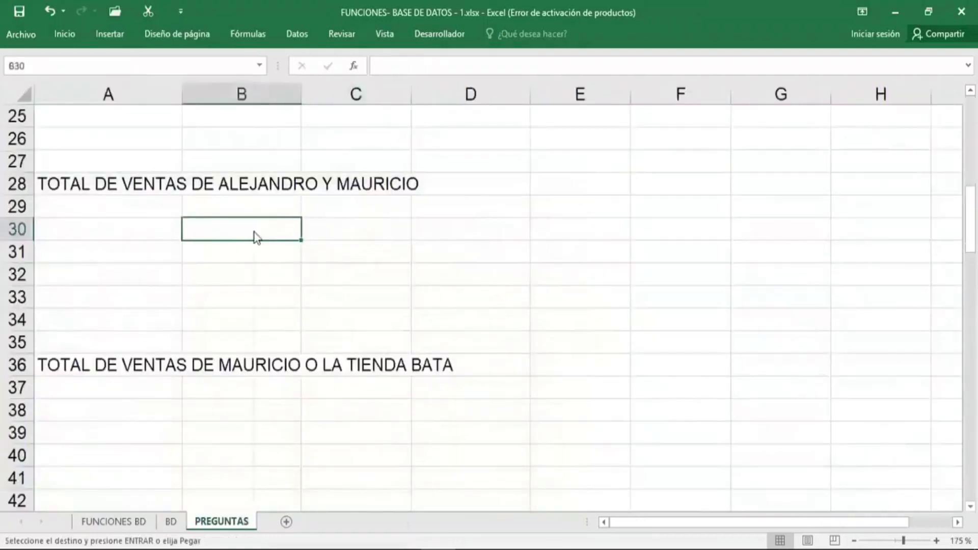
{"action": "right_click", "coordinate": [255, 232]}
{"action": "left_click", "coordinate": [284, 285]}
{"action": "left_click", "coordinate": [261, 253]}
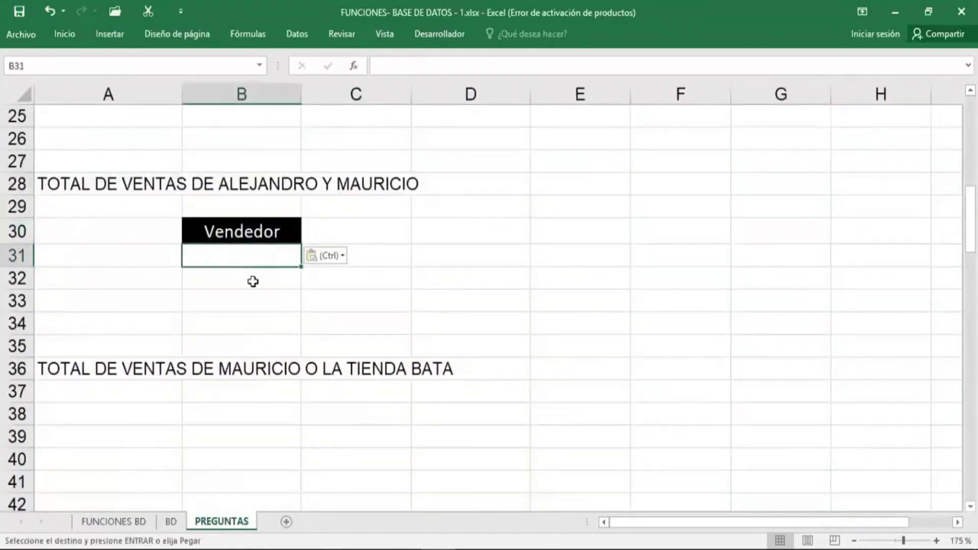
{"action": "type", "text": "Alejand"}
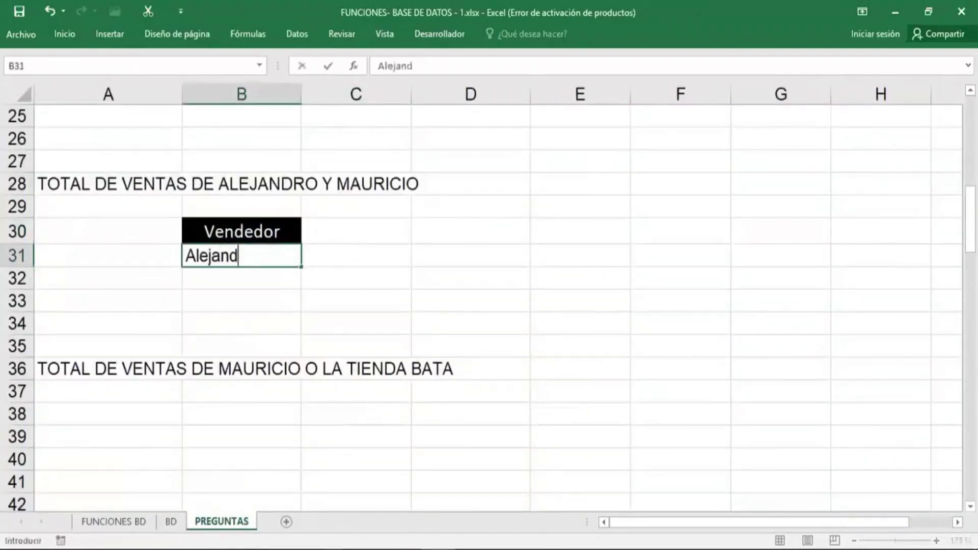
{"action": "type", "text": "ro"}
{"action": "key", "text": "Return"}
{"action": "type", "text": "Ma"}
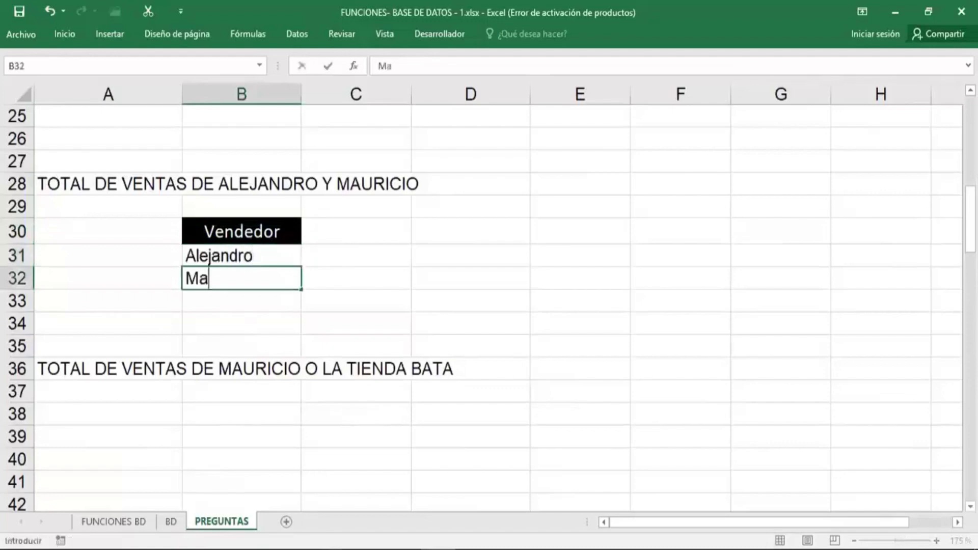
{"action": "type", "text": "uricio"}
{"action": "key", "text": "Return"}
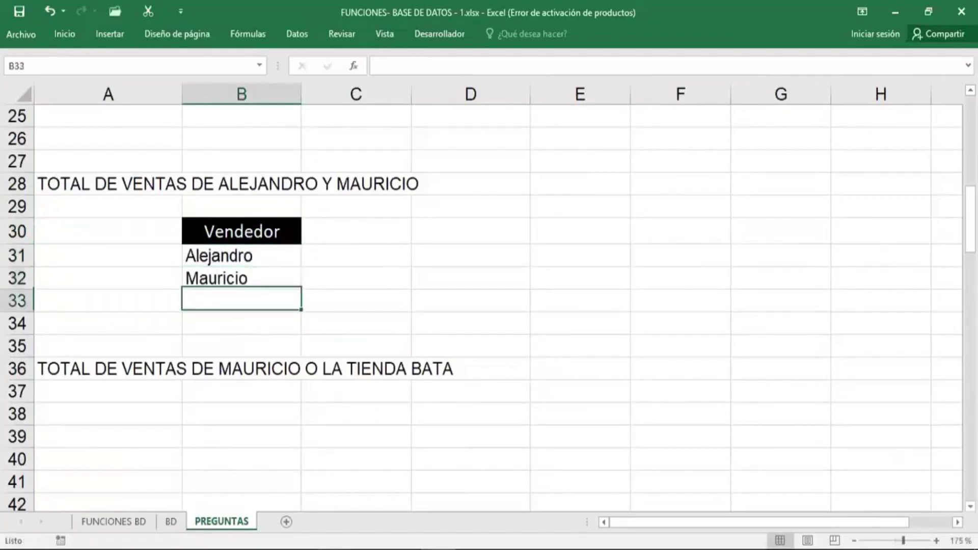
Step: Give the criteria range B30:B32 all borders and bold text
{"action": "left_click_drag", "start_coordinate": [212, 242], "coordinate": [224, 278]}
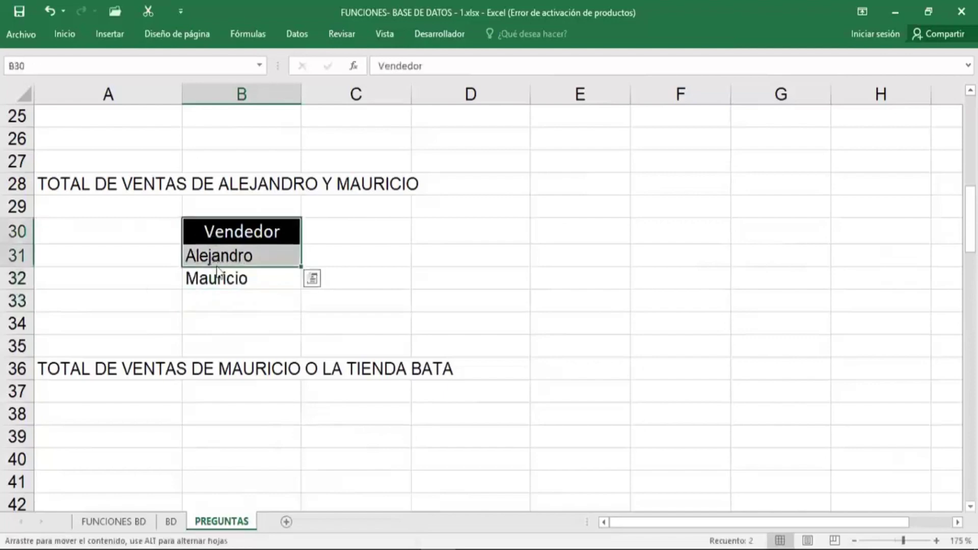
{"action": "left_click_drag", "start_coordinate": [240, 224], "coordinate": [246, 279]}
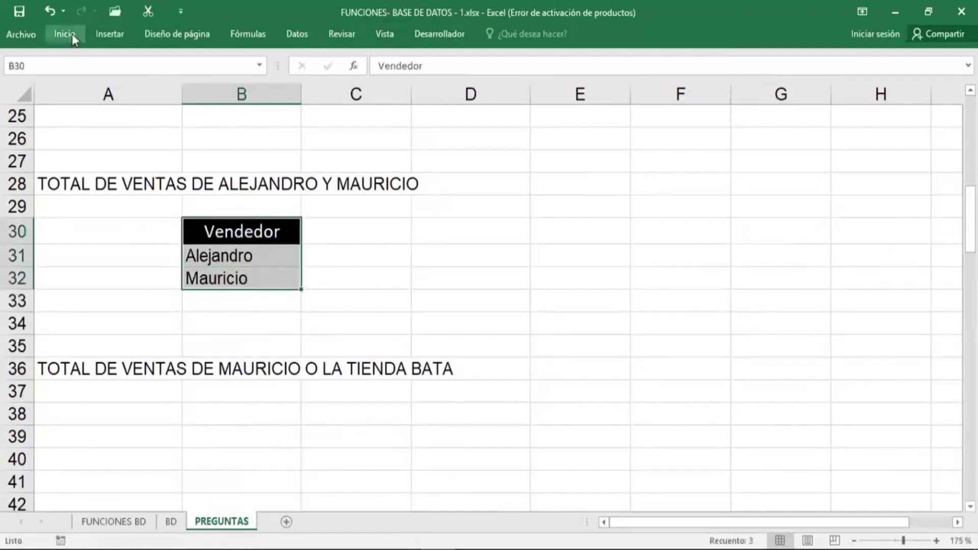
{"action": "left_click", "coordinate": [70, 33]}
{"action": "left_click", "coordinate": [135, 84]}
{"action": "left_click", "coordinate": [75, 83]}
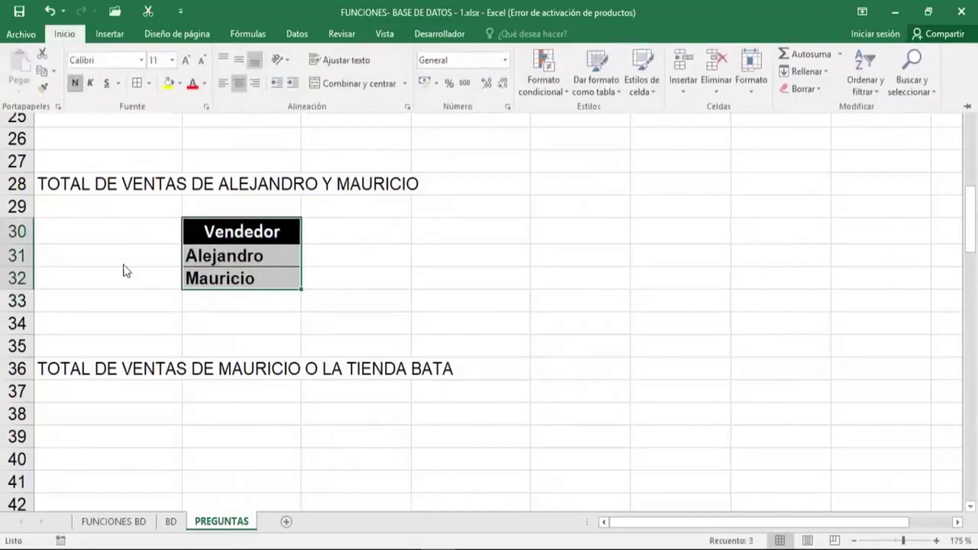
{"action": "left_click", "coordinate": [153, 326]}
Step: Enter =BDSUMA(BDVENTAS,3,B30:B32) in A34, returning 17360, and start a formula in B34
{"action": "type", "text": "="}
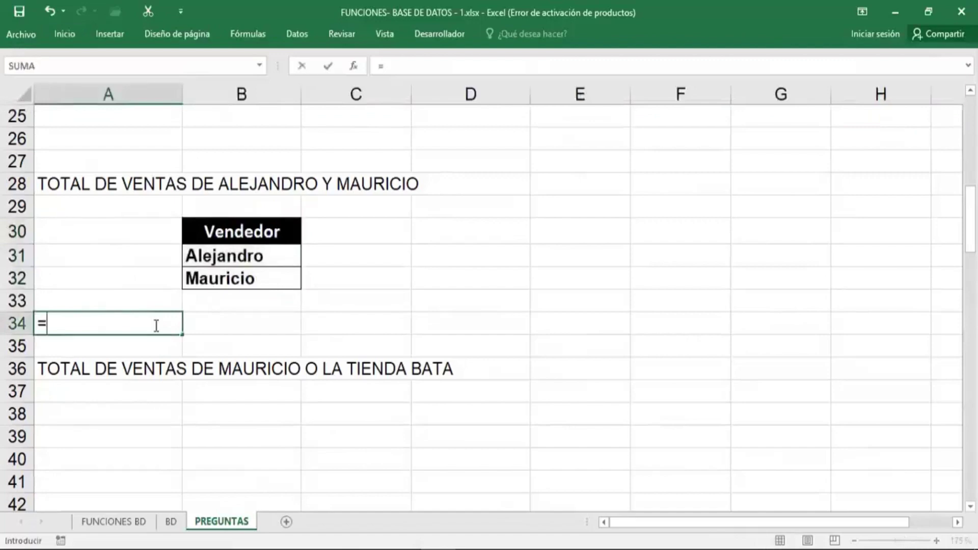
{"action": "type", "text": "bdsum"}
{"action": "key", "text": "Tab"}
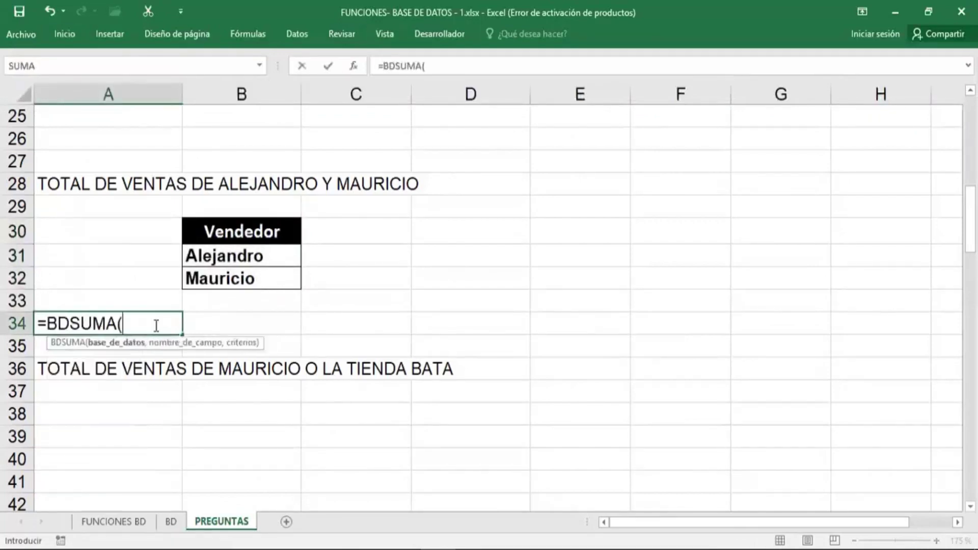
{"action": "type", "text": "bdven"}
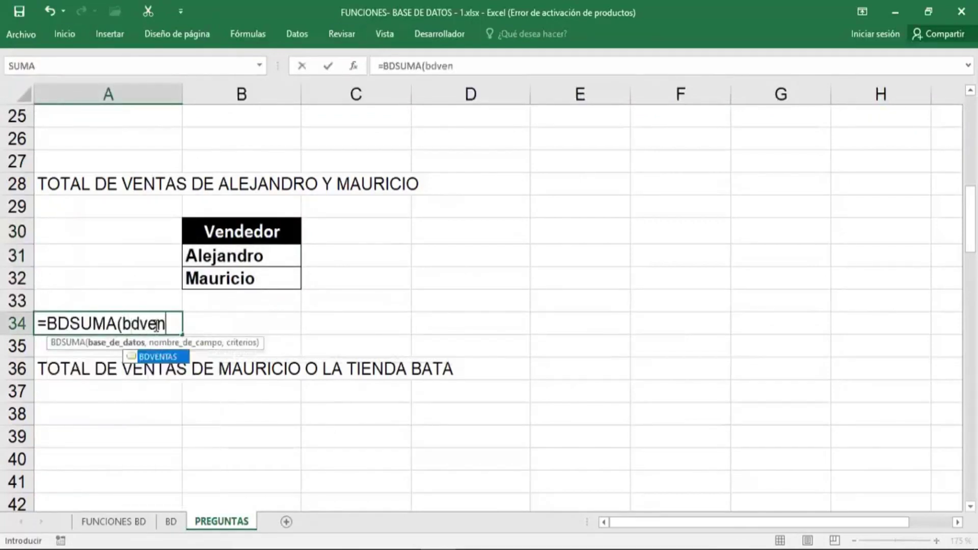
{"action": "key", "text": "Tab"}
{"action": "type", "text": ","}
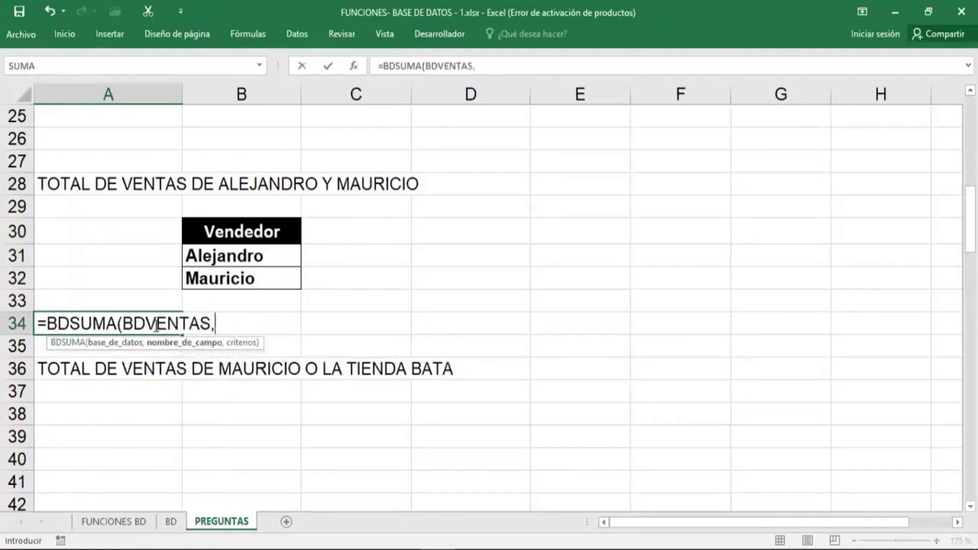
{"action": "type", "text": "3"}
{"action": "type", "text": ","}
{"action": "left_click_drag", "start_coordinate": [277, 229], "coordinate": [284, 275]}
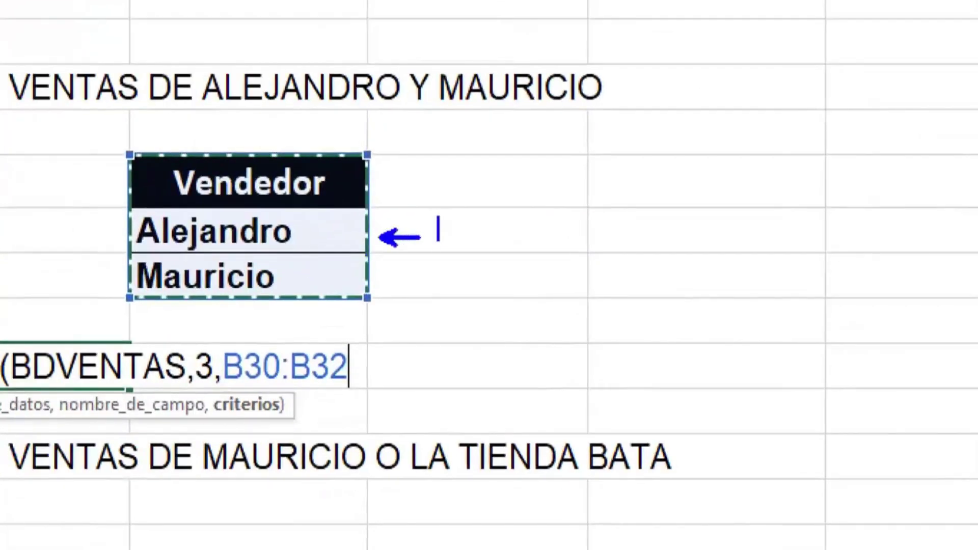
{"action": "type", "text": "1000"}
{"action": "key", "text": "Return"}
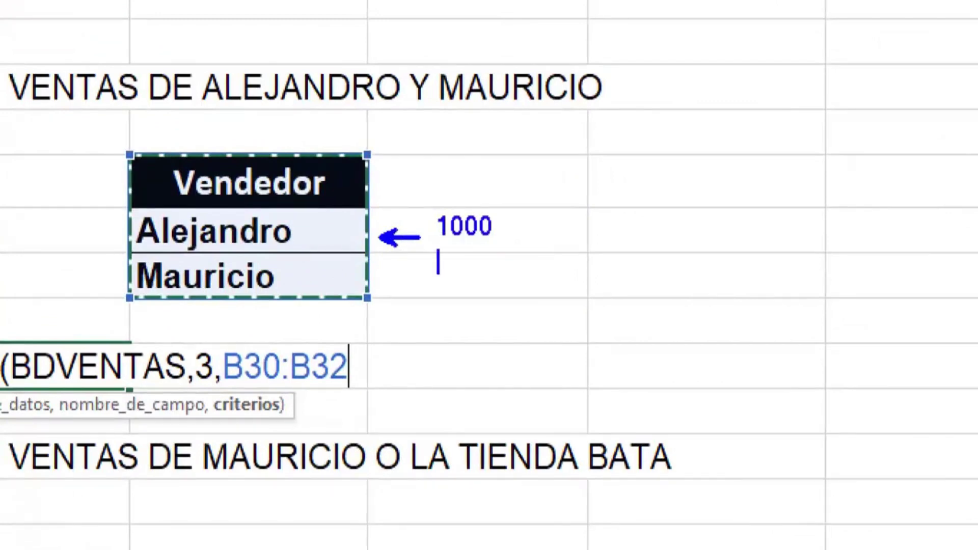
{"action": "type", "text": "2000"}
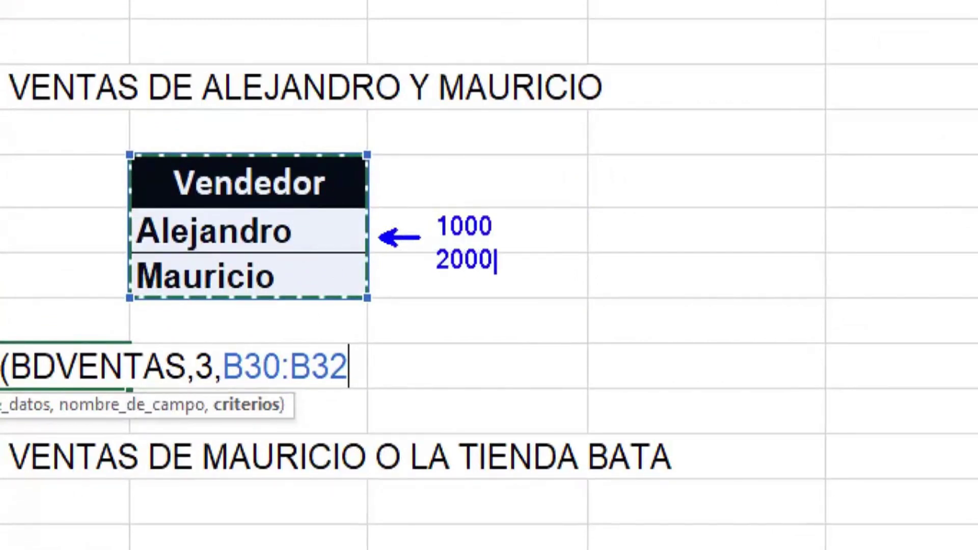
{"action": "key", "text": "Escape"}
{"action": "type", "text": "t"}
{"action": "type", "text": "3000"}
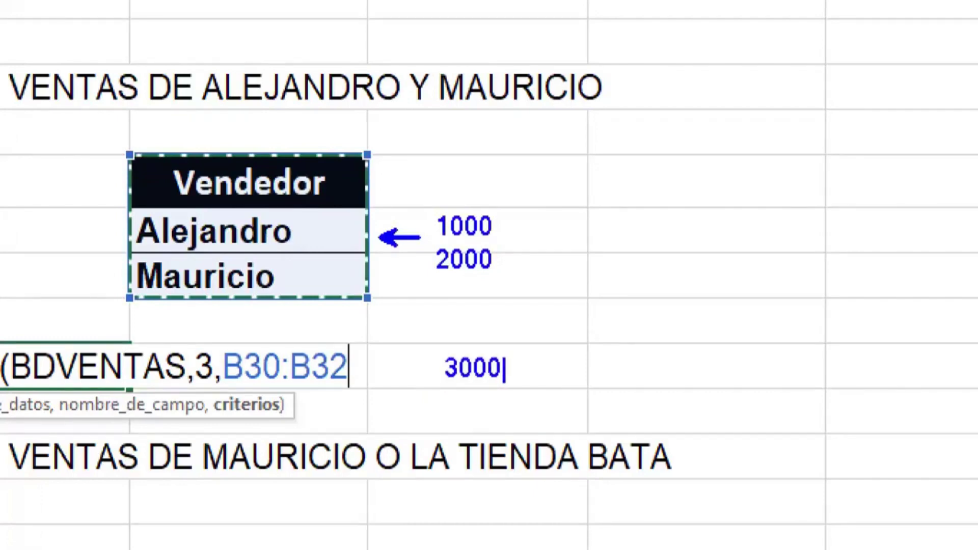
{"action": "key", "text": "Escape"}
{"action": "key", "text": "Escape"}
{"action": "key", "text": "Return"}
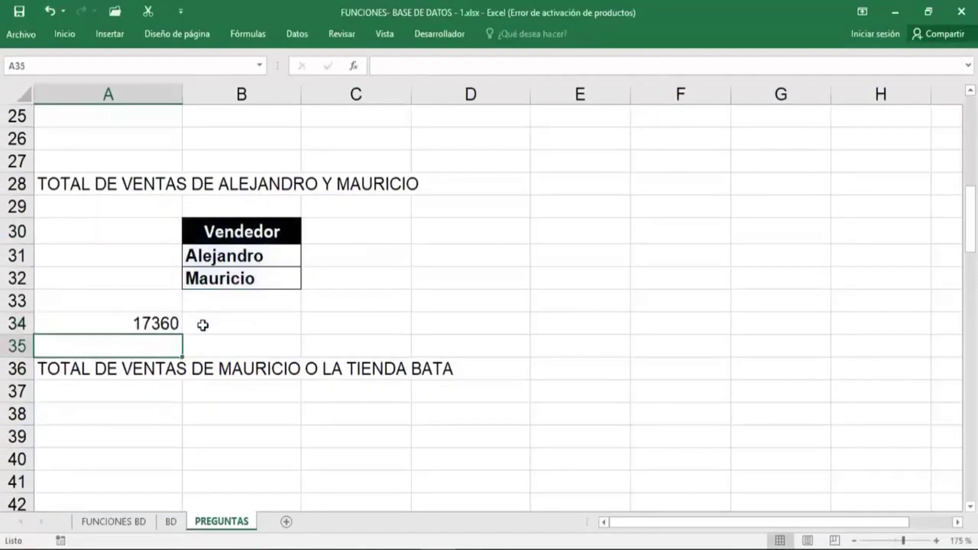
{"action": "left_click", "coordinate": [205, 325]}
{"action": "type", "text": "=BDSUMA(BDVENTAS,3,B30:B32"}
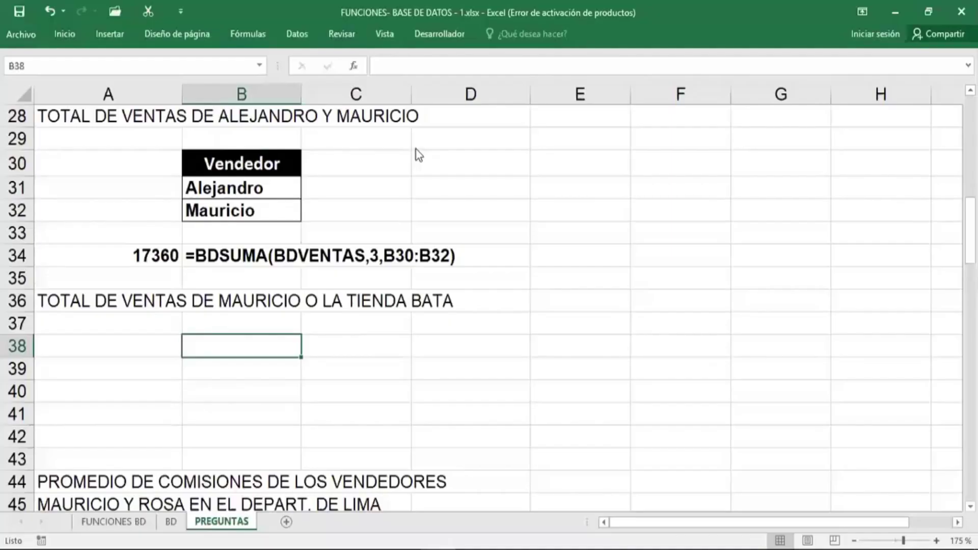
Step: Copy the Vendedor header into B38 and the Distribuidor header into C38
{"action": "left_click", "coordinate": [273, 162]}
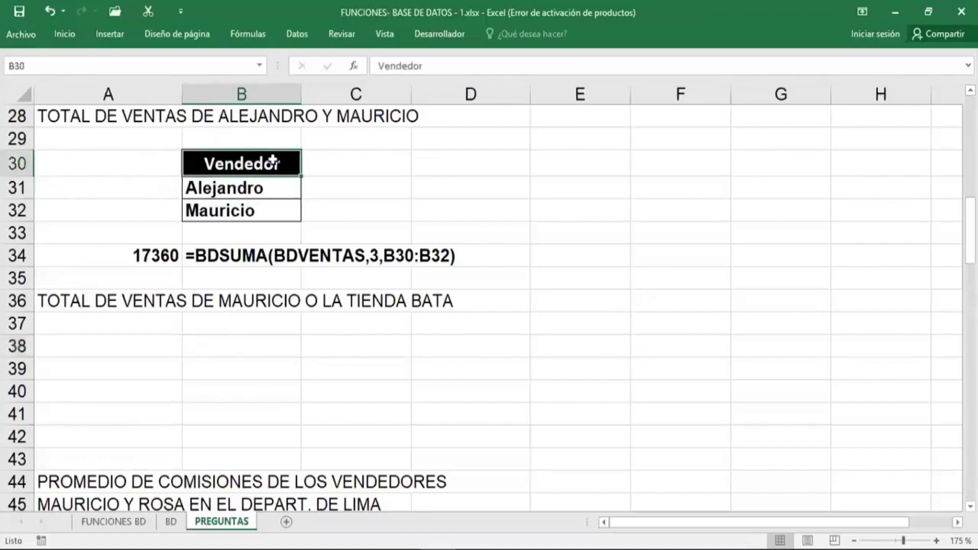
{"action": "key", "text": "ctrl+c"}
{"action": "left_click", "coordinate": [245, 343]}
{"action": "key", "text": "ctrl+v"}
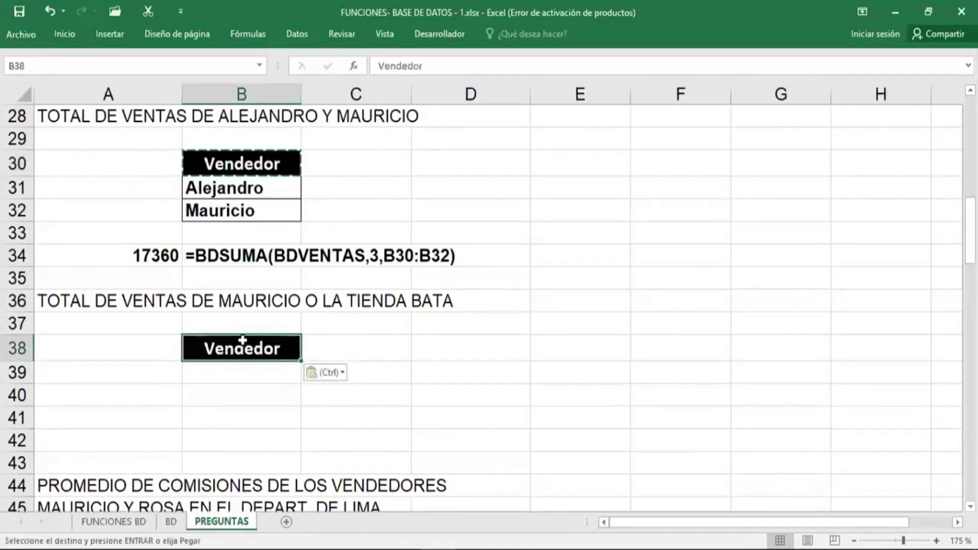
{"action": "left_click", "coordinate": [347, 352]}
{"action": "scroll", "coordinate": [350, 331], "scroll_direction": "up", "scroll_amount": 1}
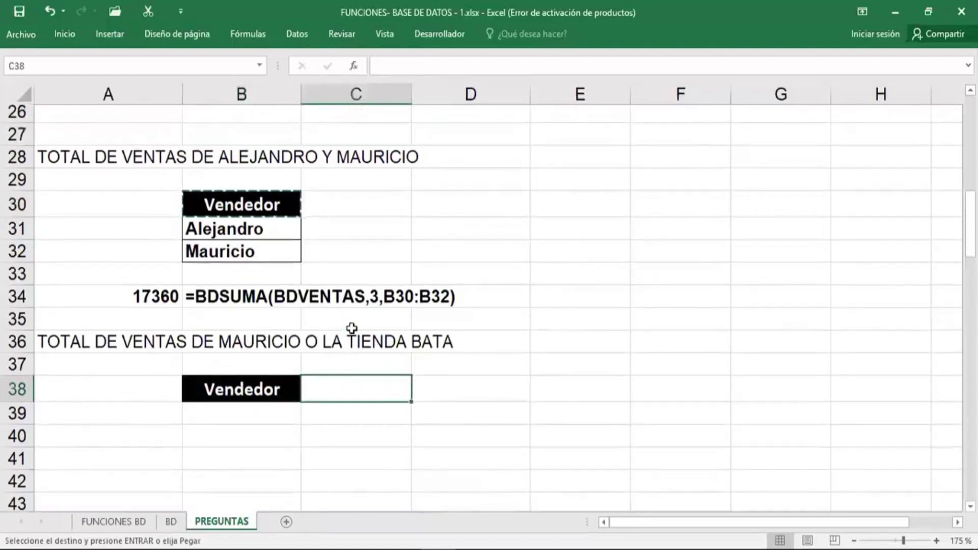
{"action": "scroll", "coordinate": [351, 328], "scroll_direction": "up", "scroll_amount": 1}
{"action": "scroll", "coordinate": [349, 315], "scroll_direction": "up", "scroll_amount": 3}
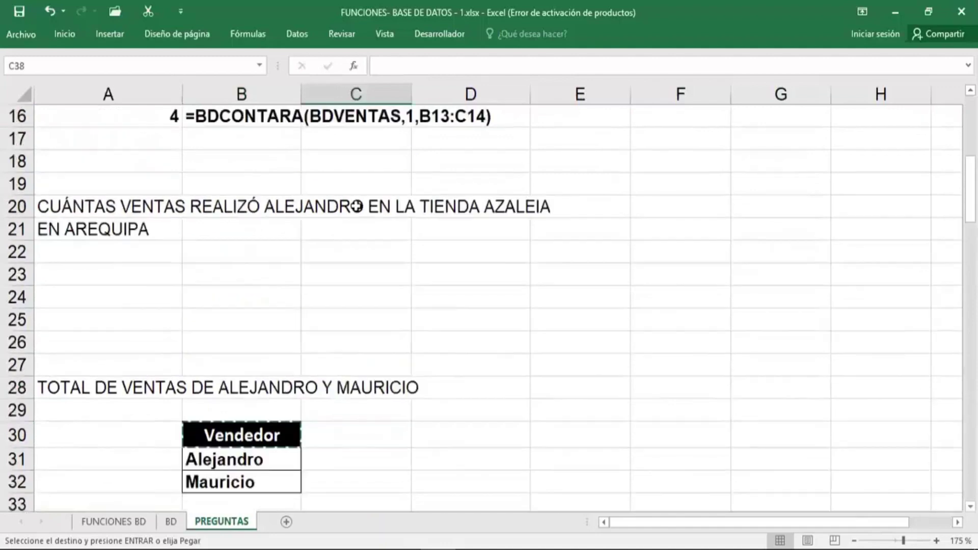
{"action": "key", "text": "ctrl+z"}
{"action": "scroll", "coordinate": [344, 357], "scroll_direction": "down", "scroll_amount": 2}
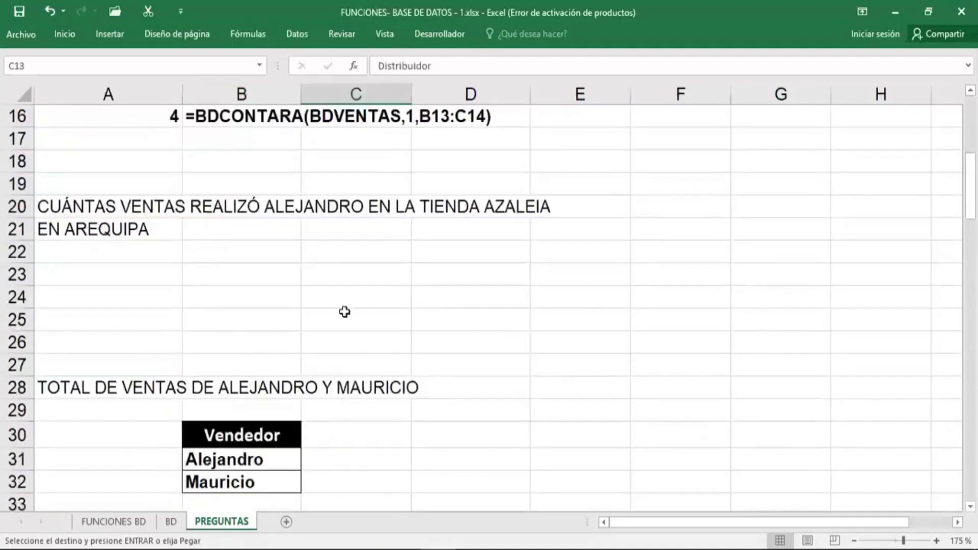
{"action": "scroll", "coordinate": [345, 312], "scroll_direction": "down", "scroll_amount": 2}
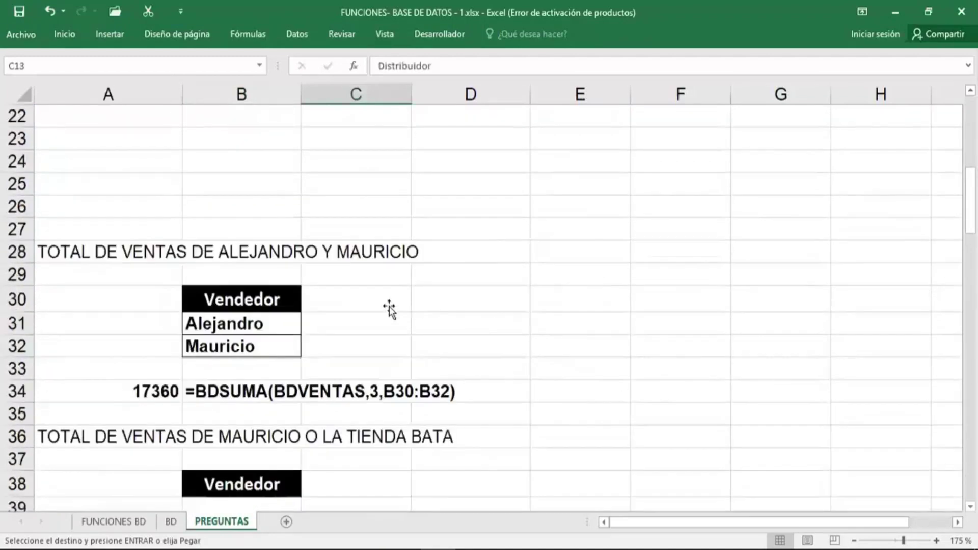
{"action": "scroll", "coordinate": [382, 308], "scroll_direction": "down", "scroll_amount": 3}
{"action": "left_click", "coordinate": [357, 277]}
{"action": "key", "text": "ctrl+v"}
Step: Enter Mauricio in B39 and Bata in C40 as separate-row criteria
{"action": "left_click", "coordinate": [270, 301]}
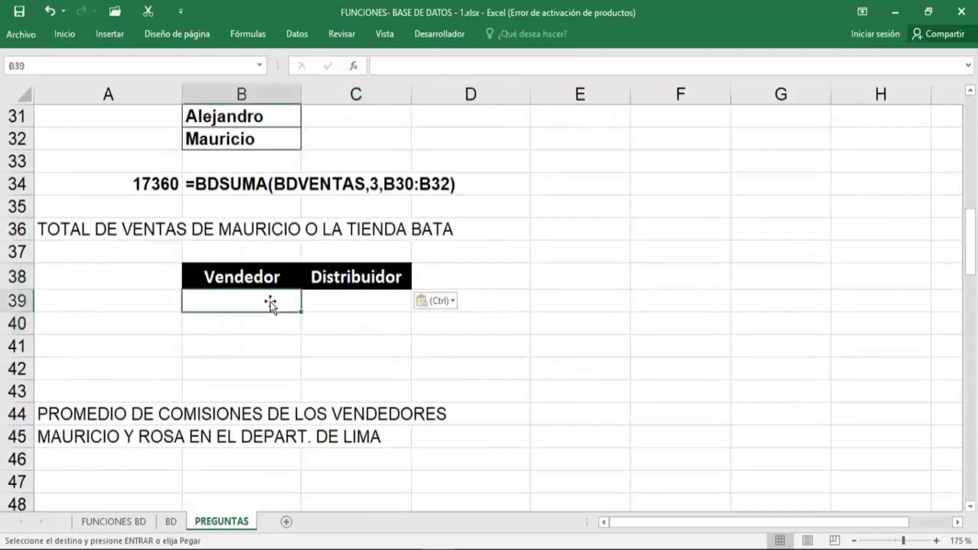
{"action": "type", "text": "Mauri"}
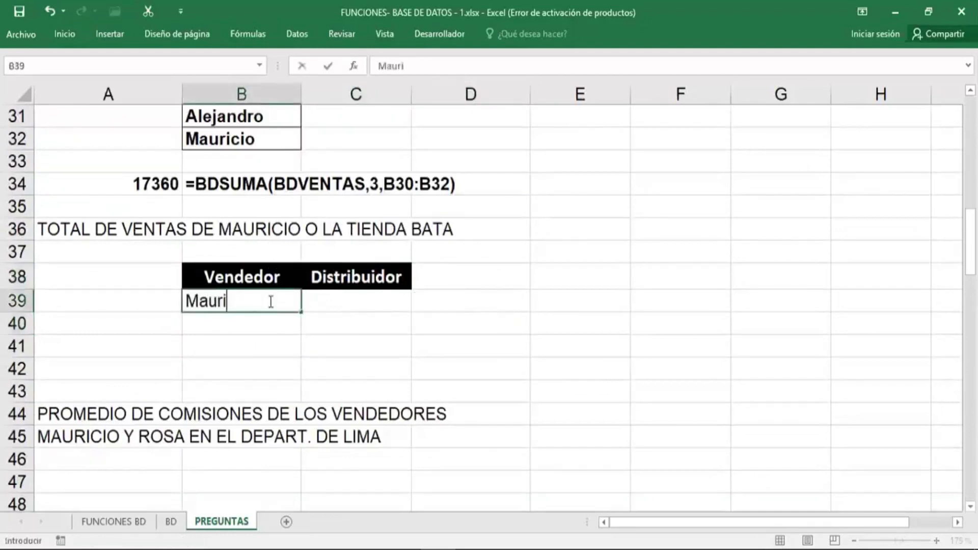
{"action": "type", "text": "cio"}
{"action": "key", "text": "Tab"}
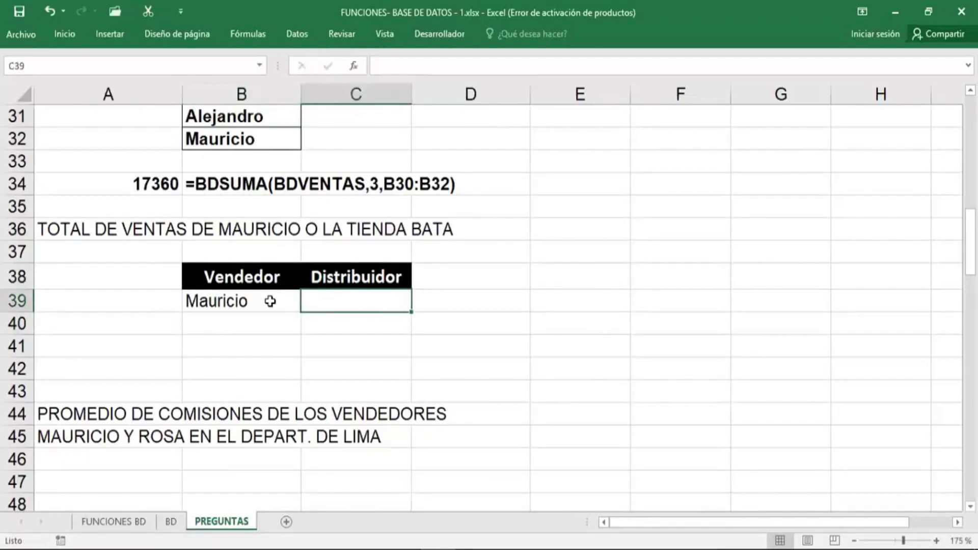
{"action": "key", "text": "Down"}
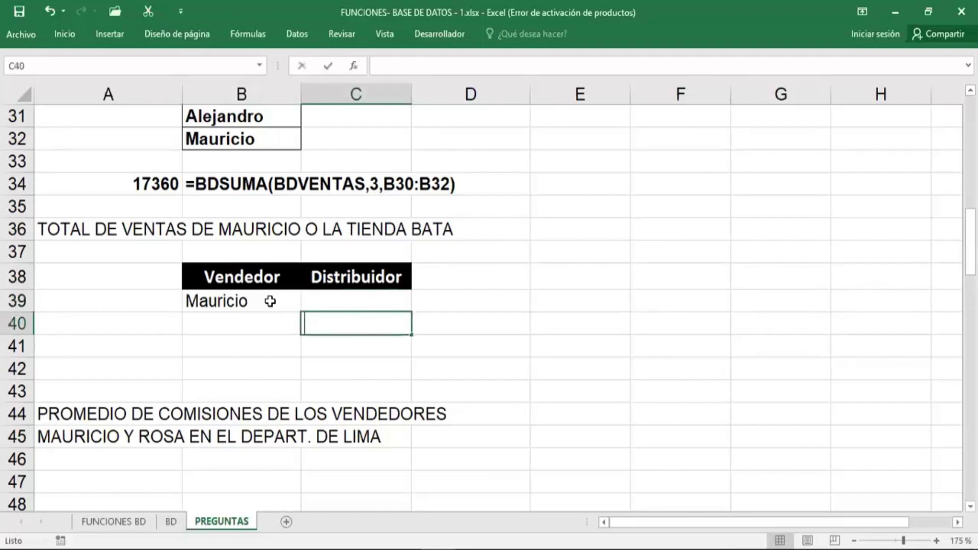
{"action": "type", "text": "B"}
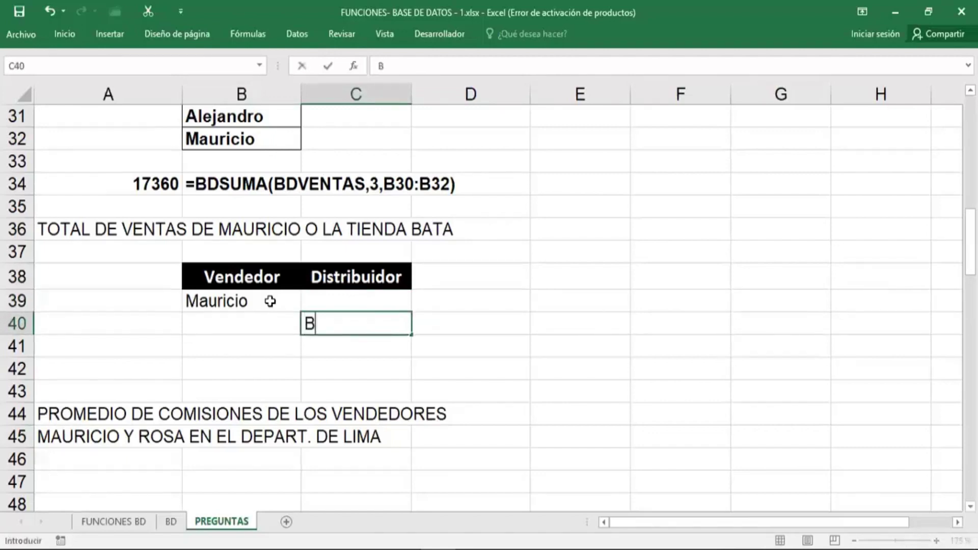
{"action": "type", "text": "ata"}
{"action": "key", "text": "Left"}
Step: Border B38:C40, fill the Mauricio row yellow and the Bata row peach, and bold both
{"action": "left_click_drag", "start_coordinate": [277, 284], "coordinate": [349, 323]}
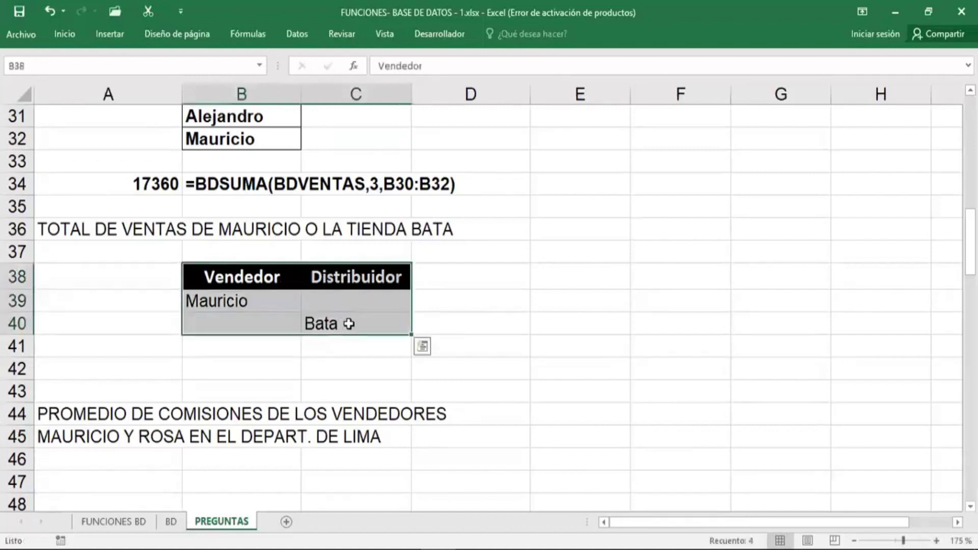
{"action": "left_click", "coordinate": [65, 34]}
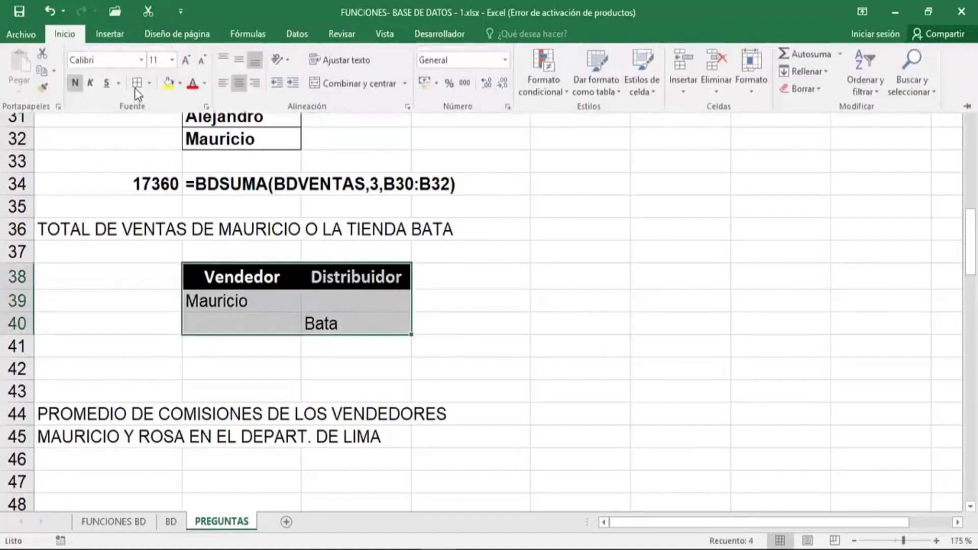
{"action": "left_click", "coordinate": [136, 83]}
{"action": "left_click_drag", "start_coordinate": [339, 310], "coordinate": [327, 302]}
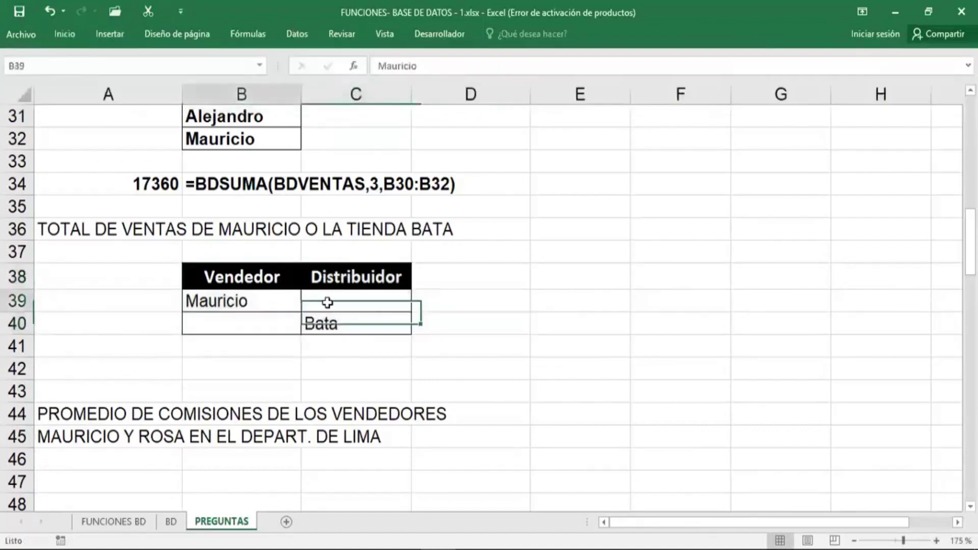
{"action": "left_click", "coordinate": [65, 34]}
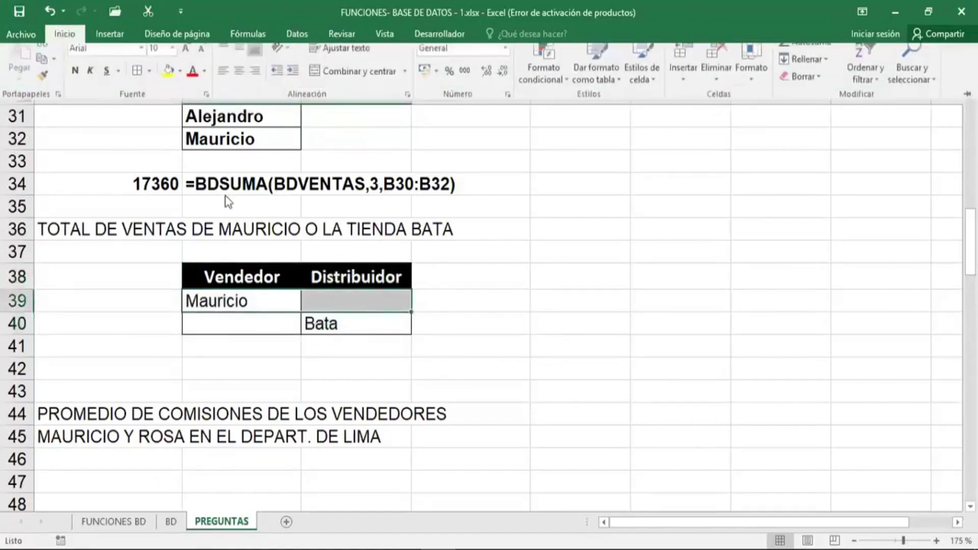
{"action": "left_click", "coordinate": [168, 71]}
{"action": "left_click_drag", "start_coordinate": [356, 323], "coordinate": [258, 323]}
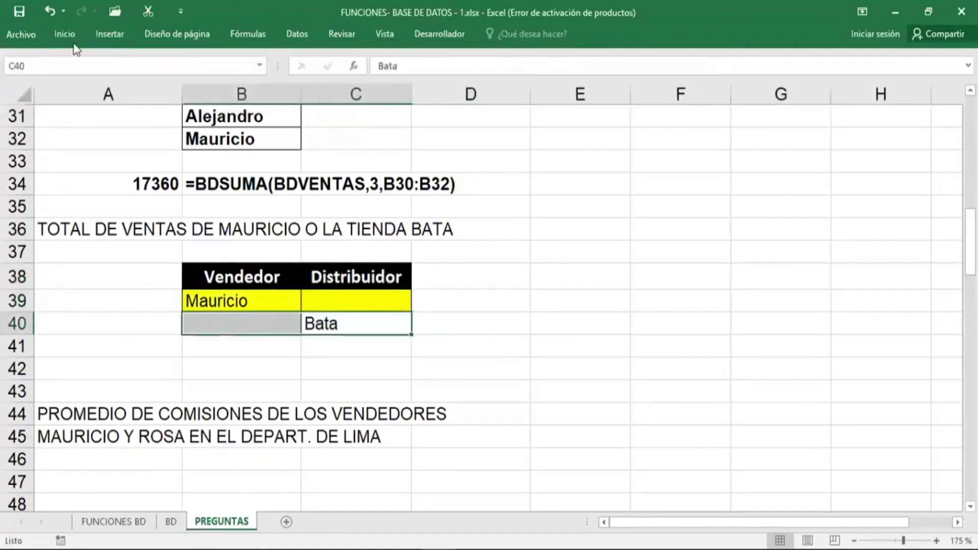
{"action": "left_click", "coordinate": [65, 33]}
{"action": "left_click", "coordinate": [168, 70]}
{"action": "left_click", "coordinate": [469, 347]}
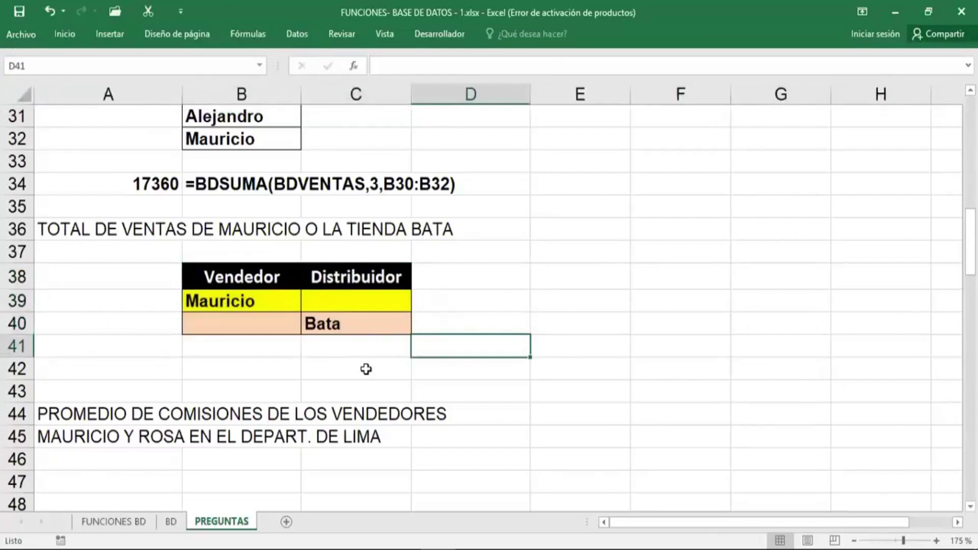
Step: Point out the Mauricio and Bata criteria on rows 39 and 40 to explain the either-or condition
{"action": "left_click", "coordinate": [64, 375]}
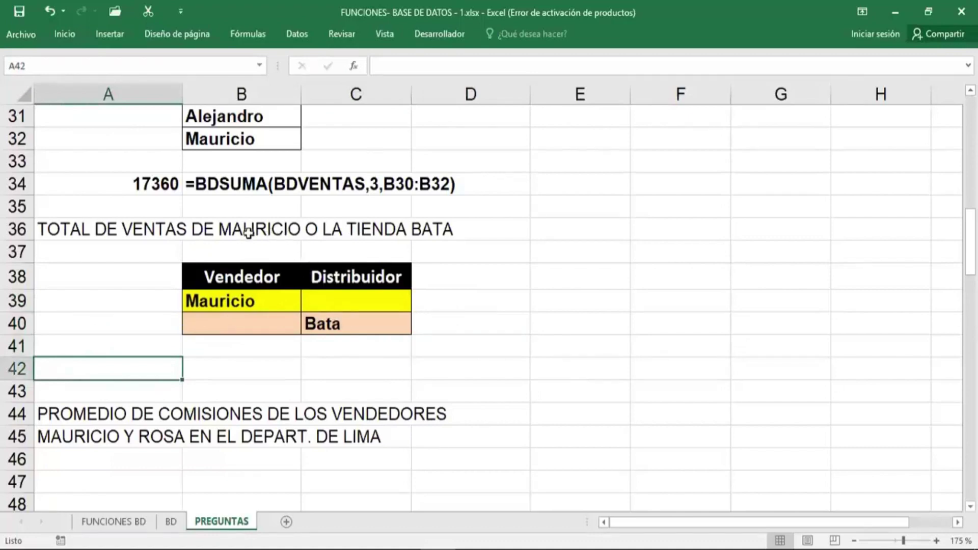
{"action": "left_click_drag", "start_coordinate": [267, 302], "coordinate": [338, 304]}
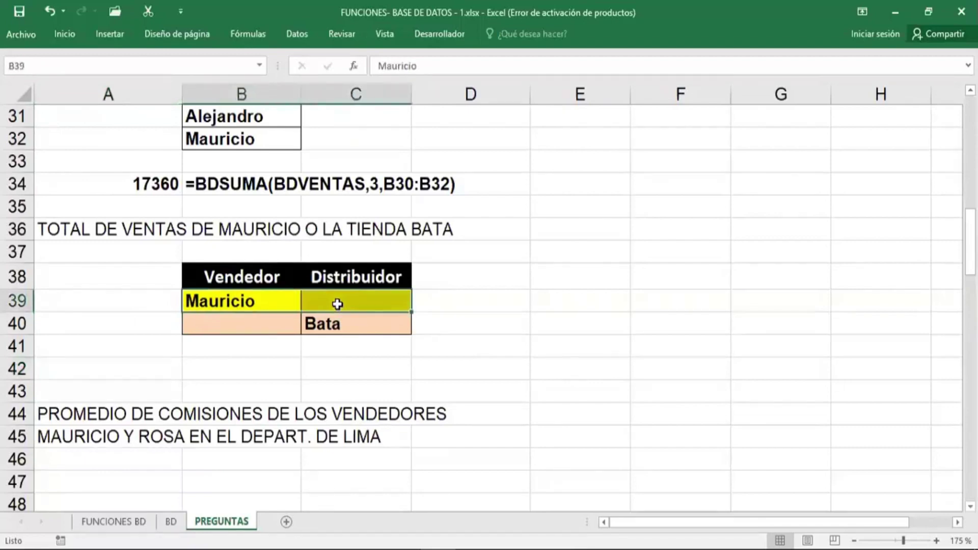
{"action": "left_click", "coordinate": [283, 300]}
{"action": "left_click", "coordinate": [314, 322]}
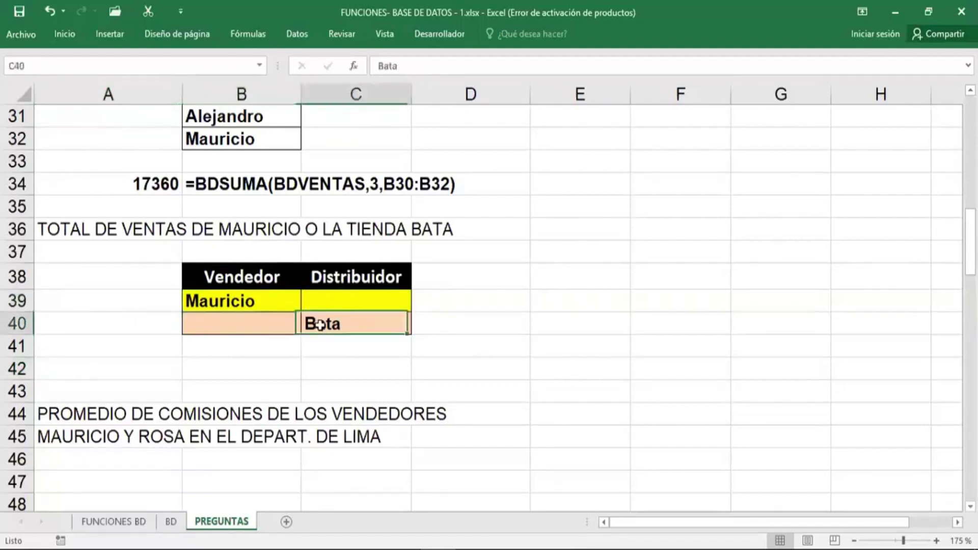
{"action": "left_click", "coordinate": [259, 321]}
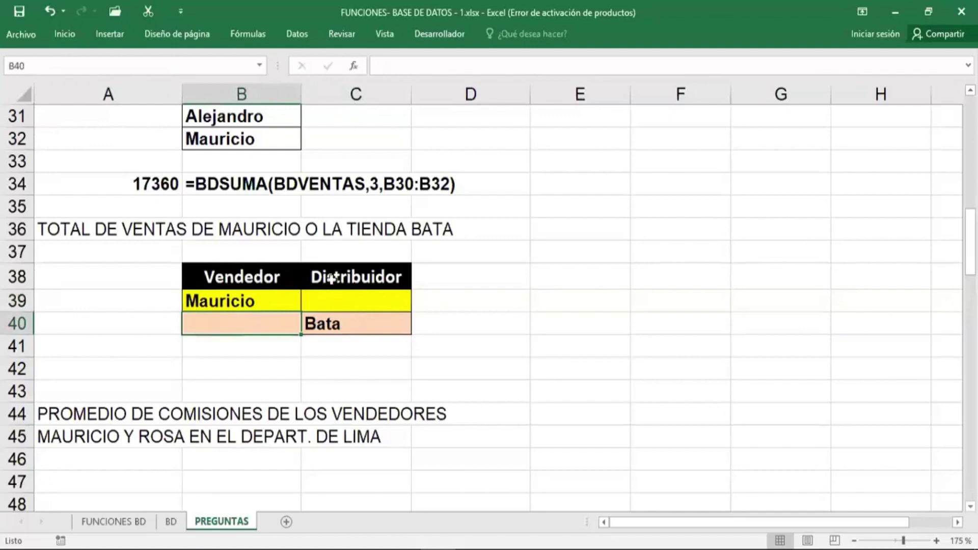
{"action": "left_click", "coordinate": [334, 323]}
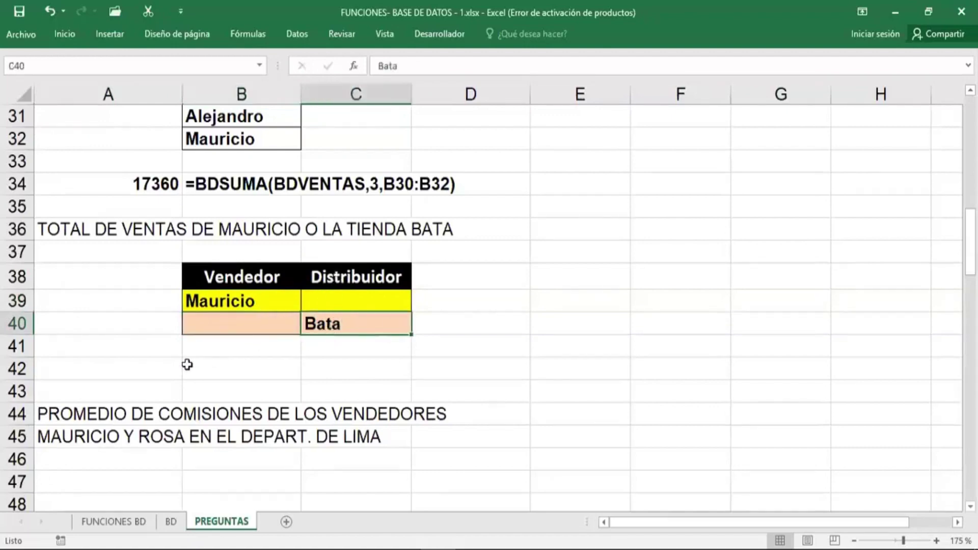
Step: Enter =BDSUMA(BDVENTAS,3,B38:C40) in A42, totalling 16770 for Mauricio or Bata
{"action": "left_click", "coordinate": [149, 365]}
{"action": "type", "text": "="}
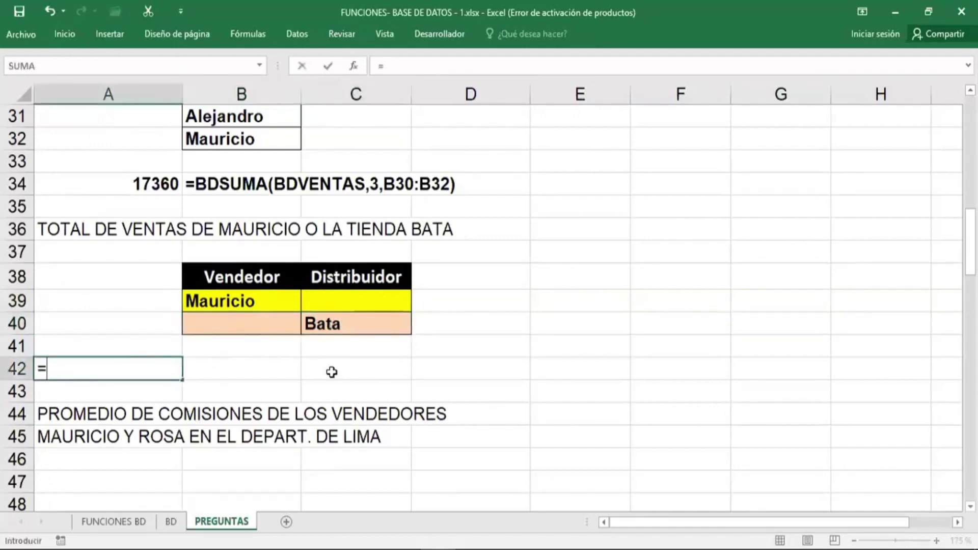
{"action": "type", "text": "bdsum"}
{"action": "key", "text": "Tab"}
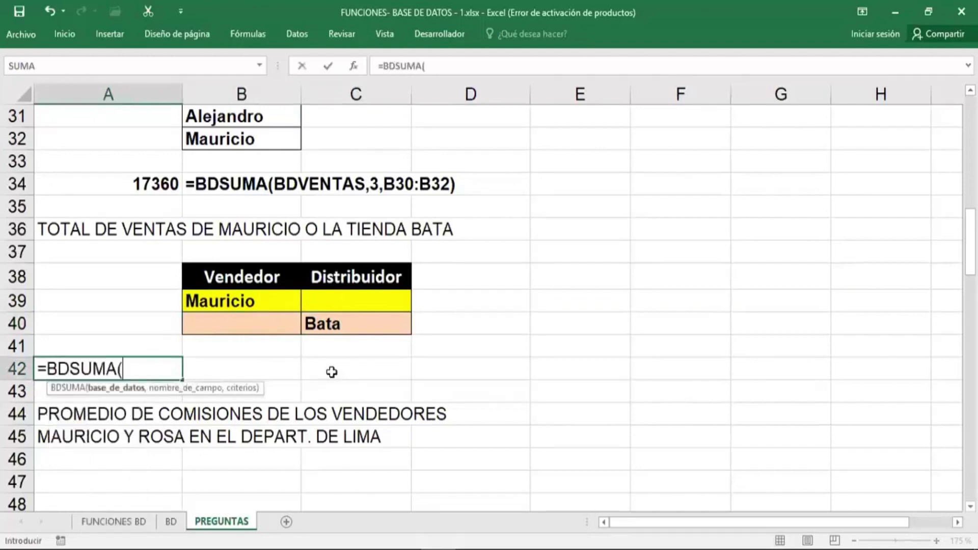
{"action": "type", "text": "BD"}
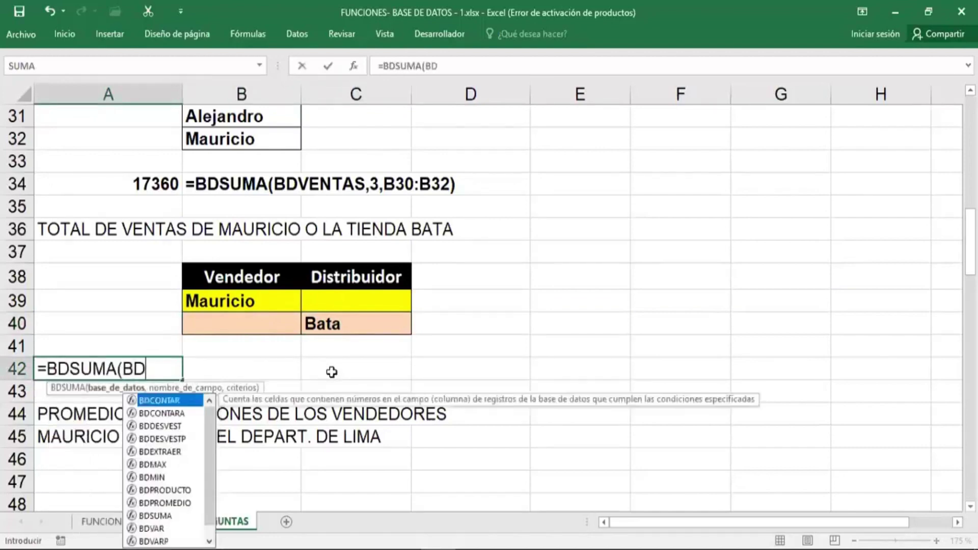
{"action": "type", "text": "VENTAS,3,"}
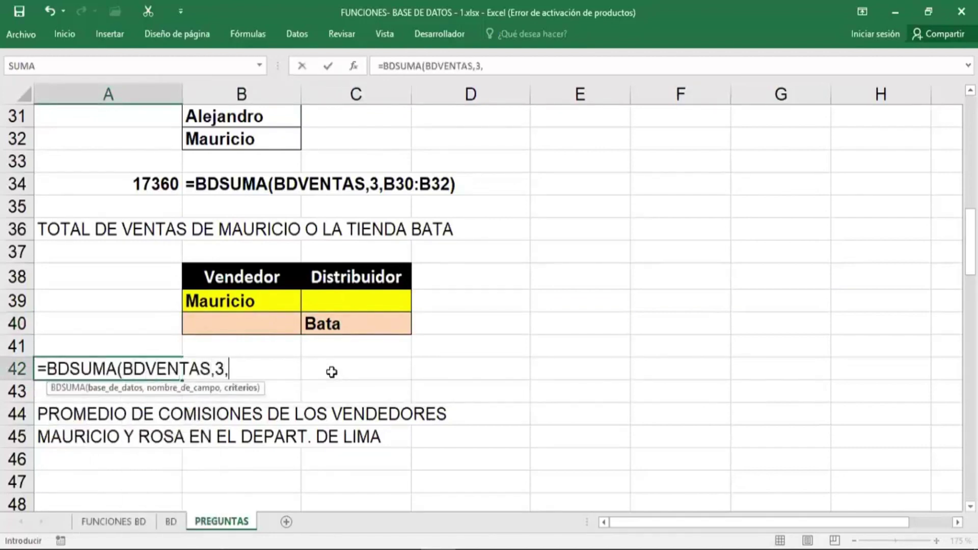
{"action": "left_click_drag", "start_coordinate": [283, 280], "coordinate": [377, 321]}
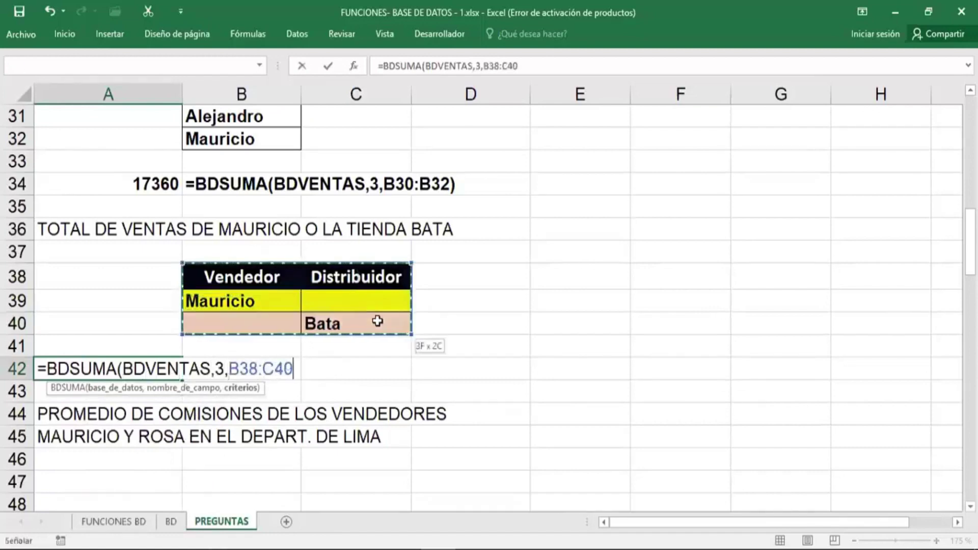
{"action": "key", "text": "Return"}
Step: Show A42's formula as text in B42 with =FORMULATEXTO(A42)
{"action": "key", "text": "Up"}
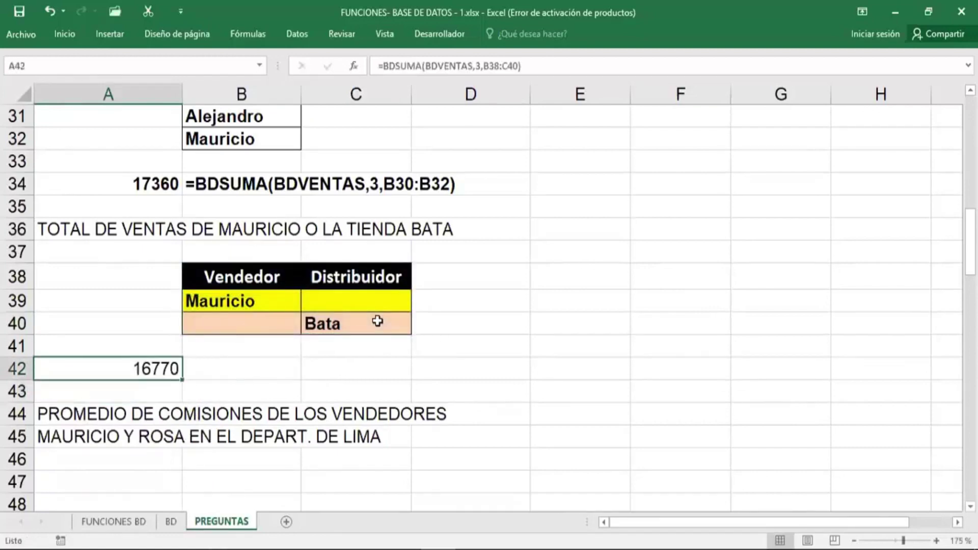
{"action": "key", "text": "Right"}
{"action": "type", "text": "=F"}
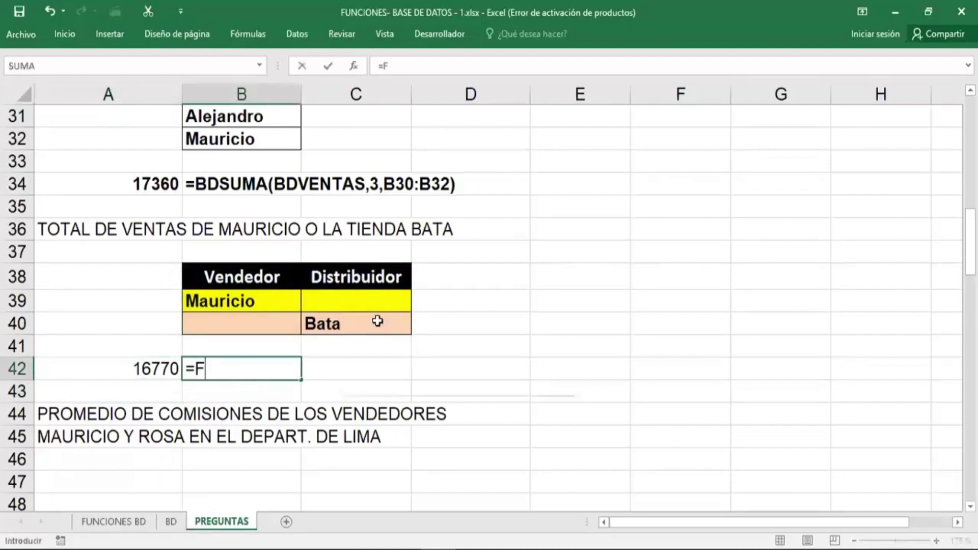
{"action": "type", "text": "OR"}
{"action": "key", "text": "Tab"}
{"action": "key", "text": "Left"}
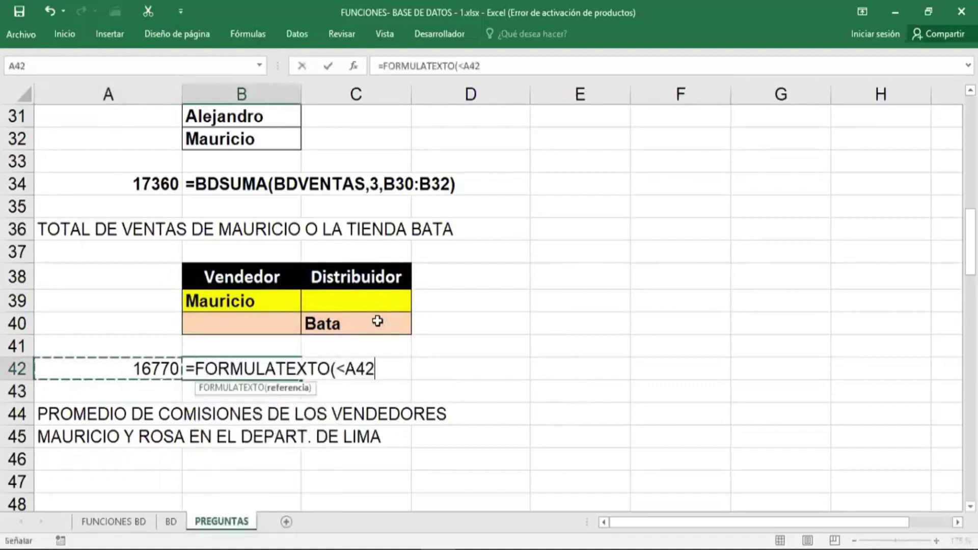
{"action": "key", "text": "BackSpace"}
{"action": "key", "text": "BackSpace"}
{"action": "key", "text": "BackSpace"}
{"action": "key", "text": "BackSpace"}
{"action": "key", "text": "Left"}
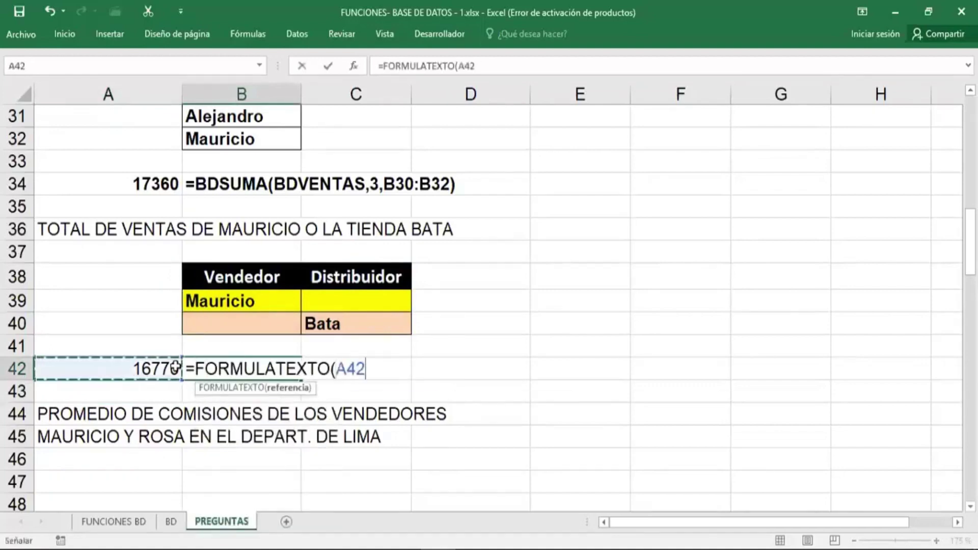
{"action": "key", "text": "Return"}
{"action": "left_click", "coordinate": [580, 346]}
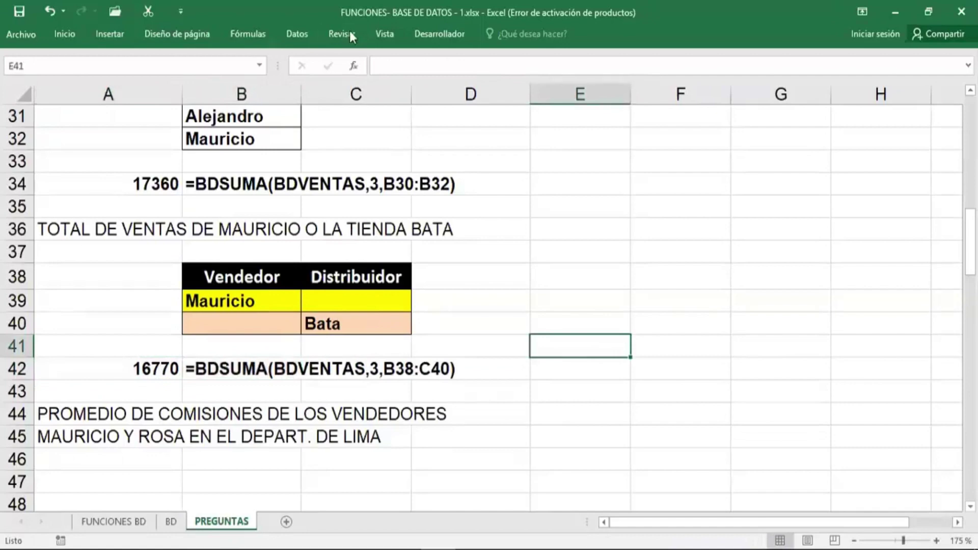
{"action": "key", "text": "Home"}
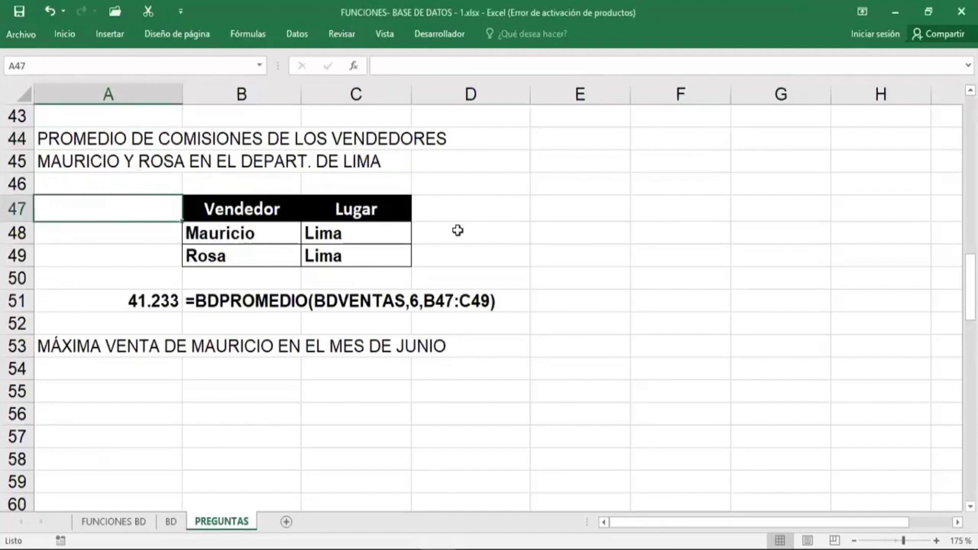
Step: Review the Lima commission average of 41.233 and select A55 for the June maximum answer
{"action": "left_click", "coordinate": [636, 271]}
{"action": "scroll", "coordinate": [566, 263], "scroll_direction": "up", "scroll_amount": 2}
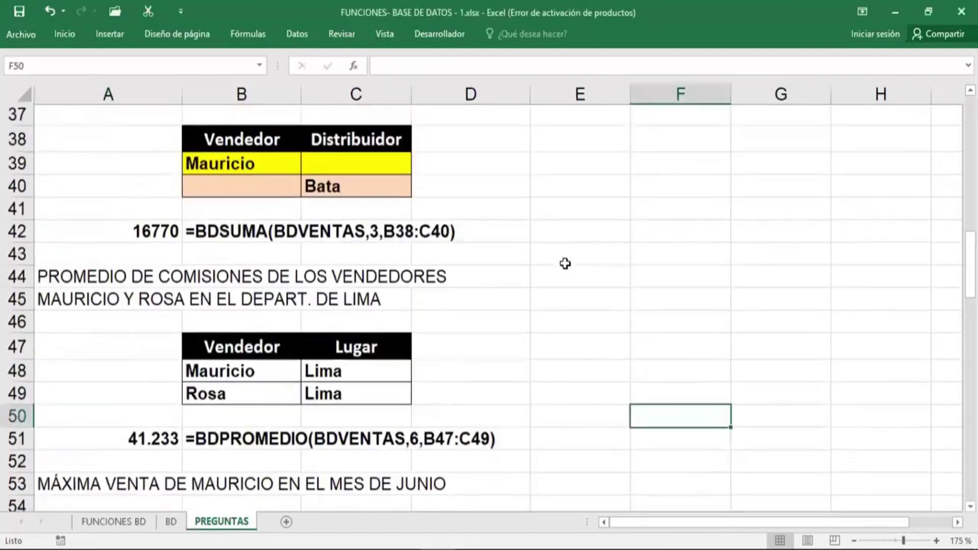
{"action": "scroll", "coordinate": [566, 263], "scroll_direction": "down", "scroll_amount": 1}
{"action": "scroll", "coordinate": [565, 264], "scroll_direction": "down", "scroll_amount": 1}
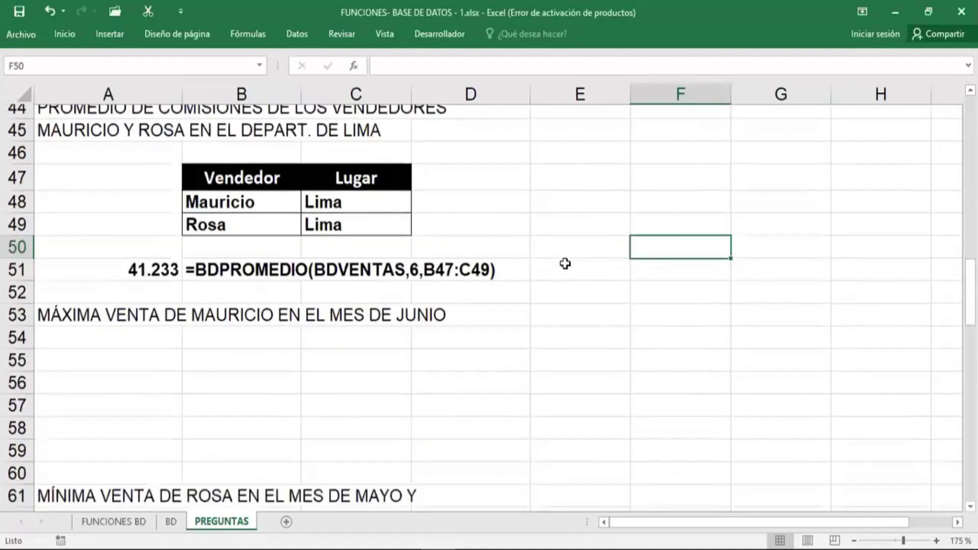
{"action": "scroll", "coordinate": [565, 263], "scroll_direction": "up", "scroll_amount": 1}
{"action": "scroll", "coordinate": [565, 263], "scroll_direction": "up", "scroll_amount": 1}
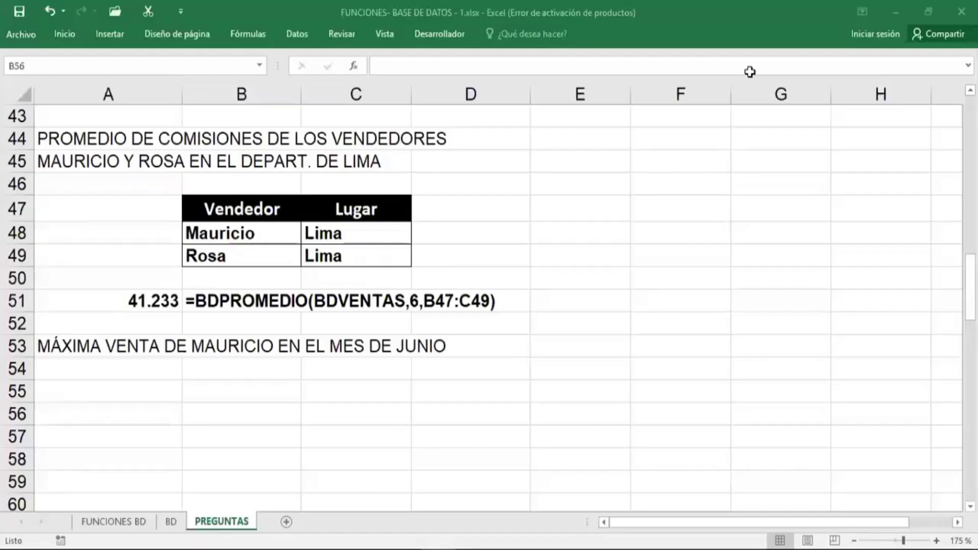
{"action": "left_click", "coordinate": [540, 300]}
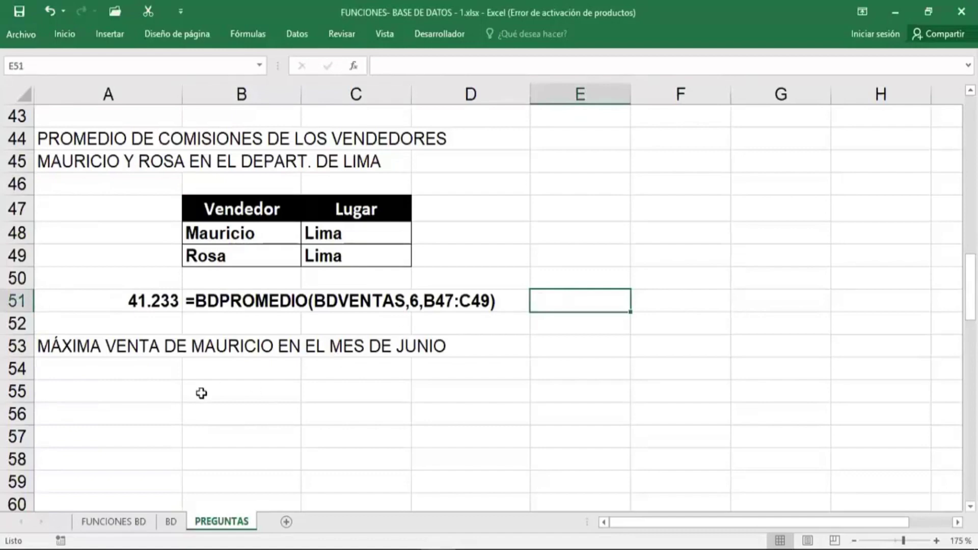
{"action": "left_click", "coordinate": [154, 403]}
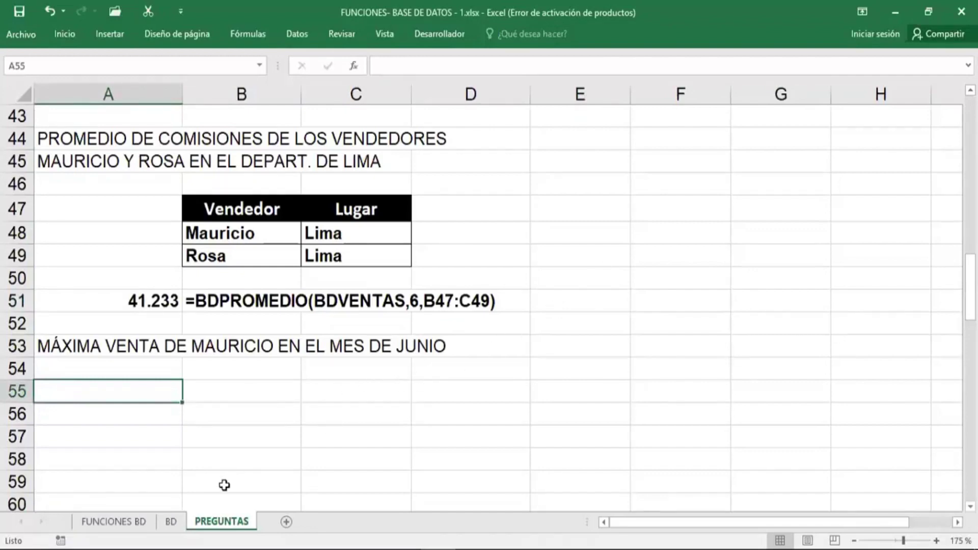
Step: On the BD sheet, inspect the dates behind the Mes entries, e.g. 5/06/2010 for Junio
{"action": "left_click", "coordinate": [171, 524]}
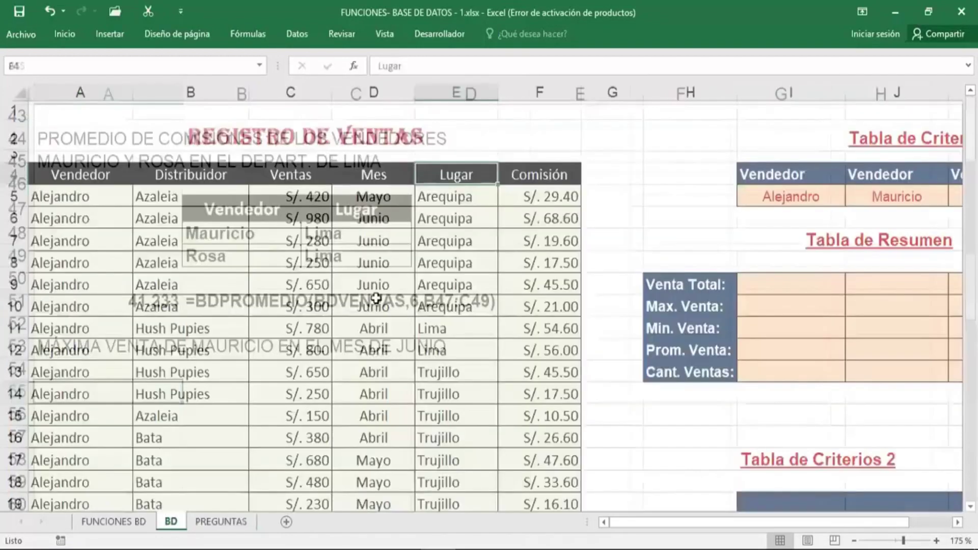
{"action": "left_click", "coordinate": [386, 238]}
{"action": "left_click", "coordinate": [387, 198]}
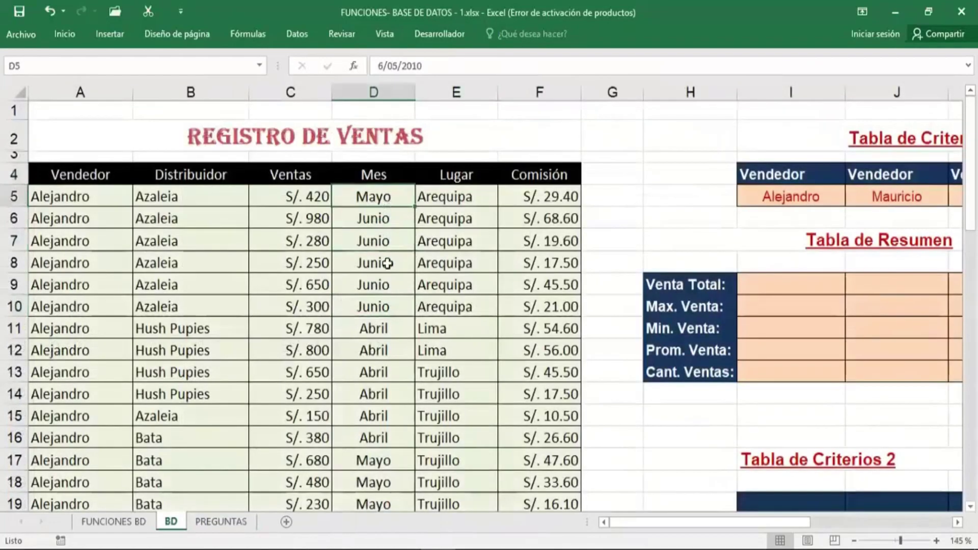
{"action": "left_click", "coordinate": [388, 264]}
{"action": "left_click", "coordinate": [385, 214]}
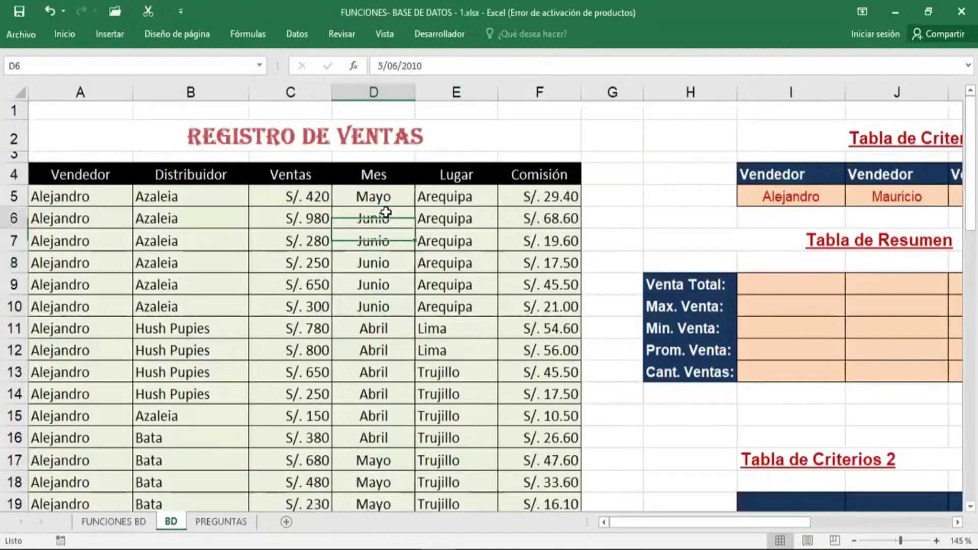
{"action": "left_click", "coordinate": [382, 303]}
{"action": "left_click", "coordinate": [386, 243]}
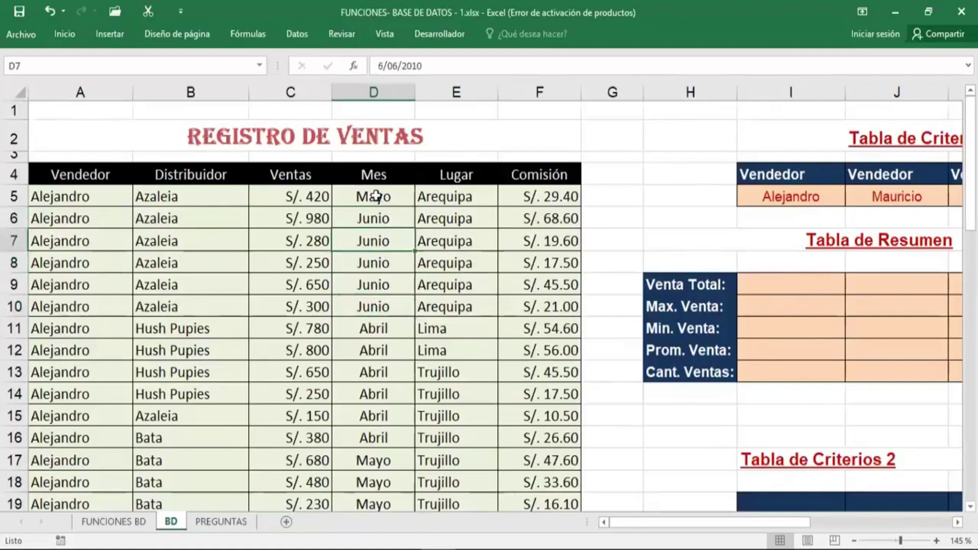
{"action": "left_click", "coordinate": [372, 348]}
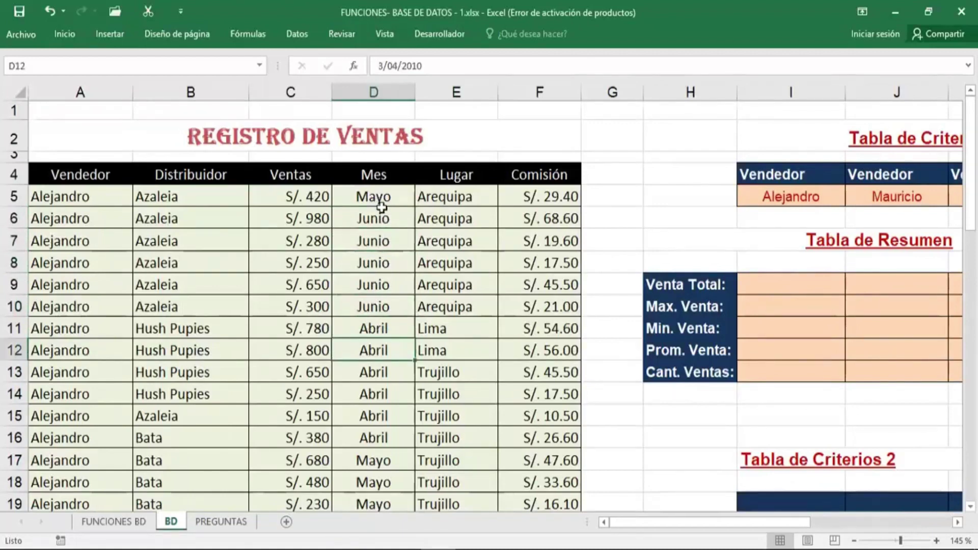
{"action": "left_click", "coordinate": [374, 281]}
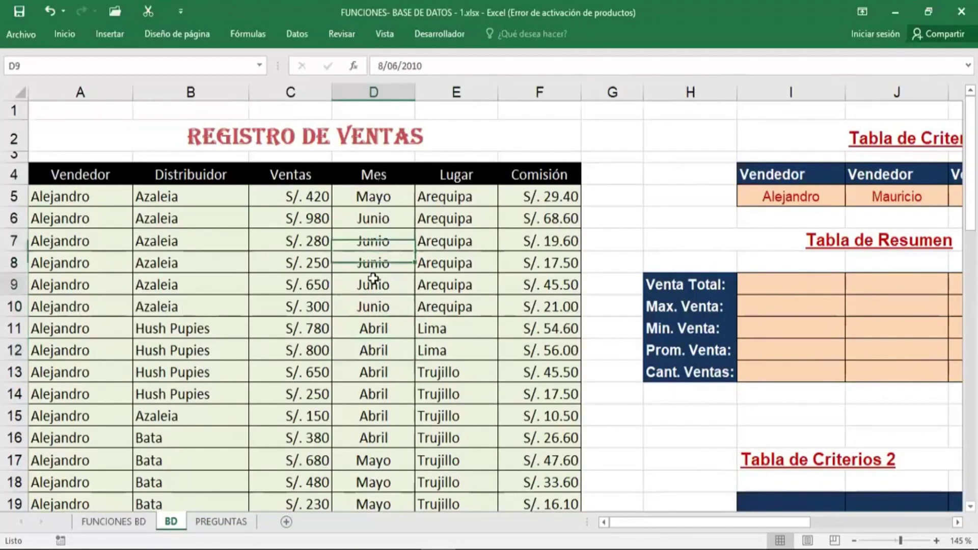
{"action": "left_click", "coordinate": [377, 263]}
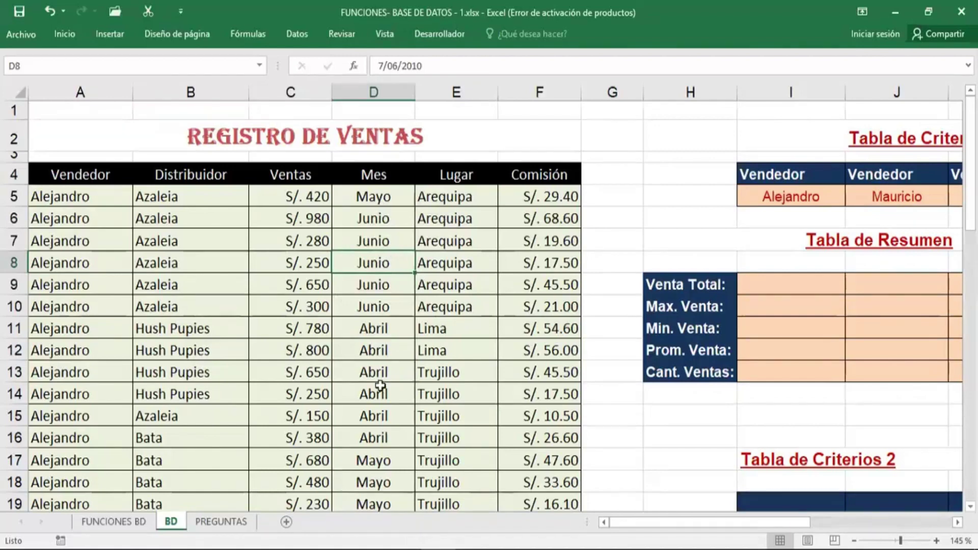
{"action": "left_click", "coordinate": [383, 221]}
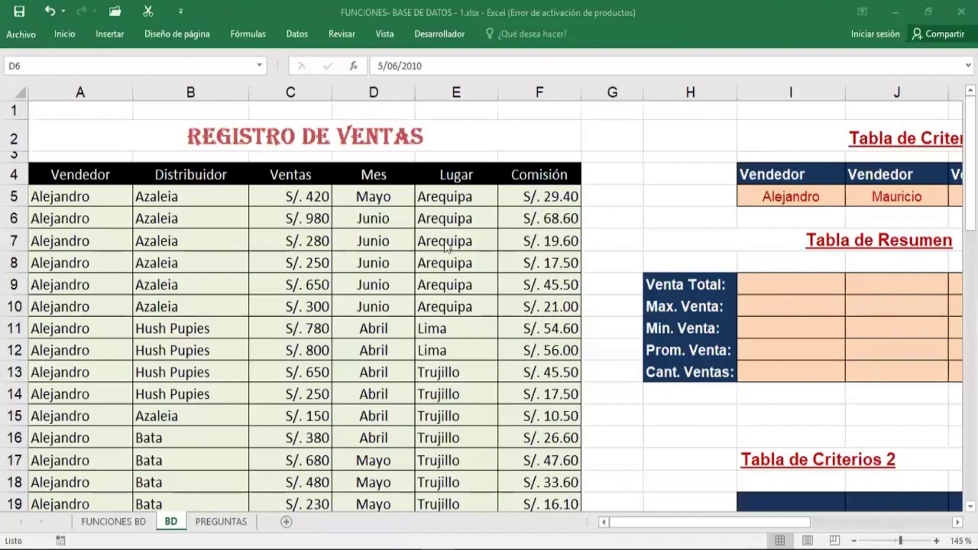
{"action": "left_click", "coordinate": [401, 179]}
{"action": "left_click", "coordinate": [232, 522]}
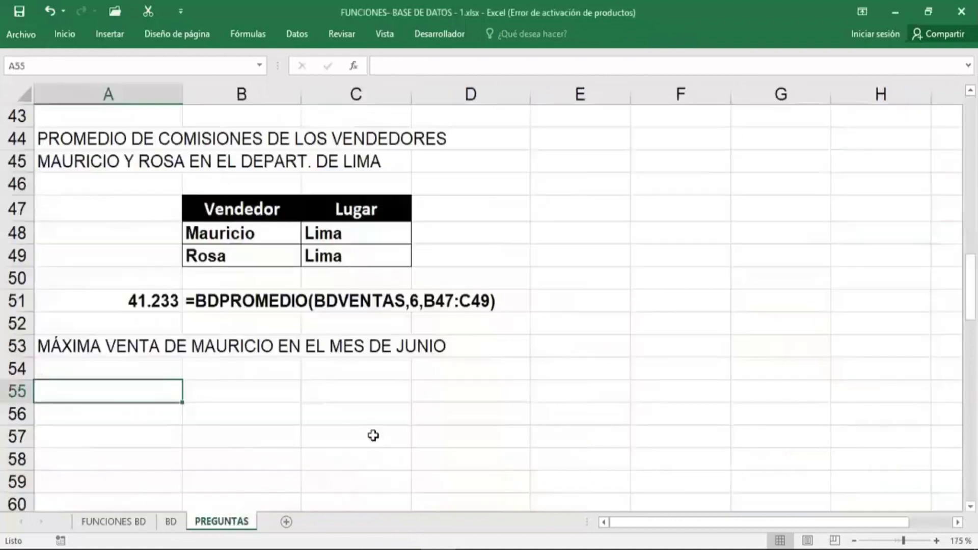
{"action": "scroll", "coordinate": [375, 433], "scroll_direction": "down", "scroll_amount": 6}
{"action": "scroll", "coordinate": [379, 428], "scroll_direction": "down", "scroll_amount": 9}
{"action": "scroll", "coordinate": [383, 425], "scroll_direction": "down", "scroll_amount": 14}
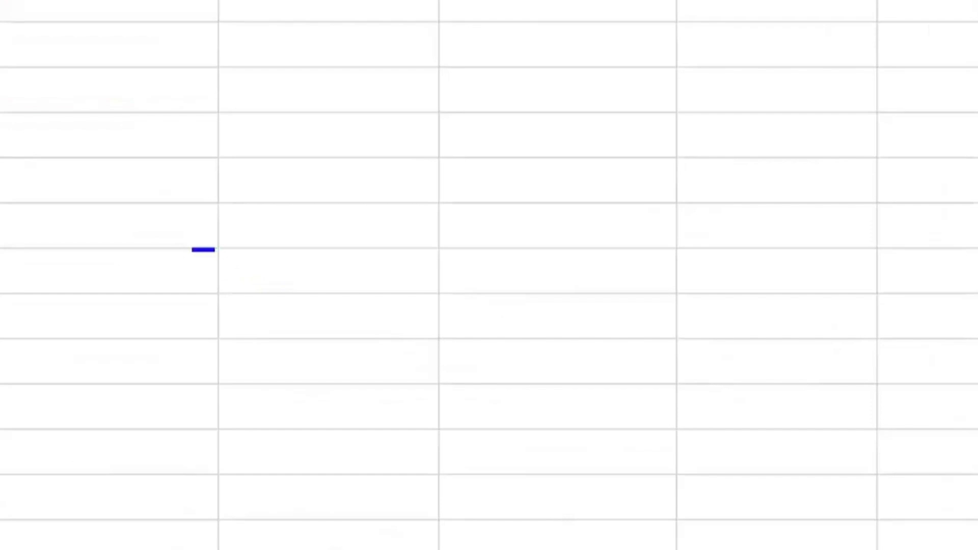
{"action": "left_click_drag", "start_coordinate": [192, 250], "coordinate": [670, 250]}
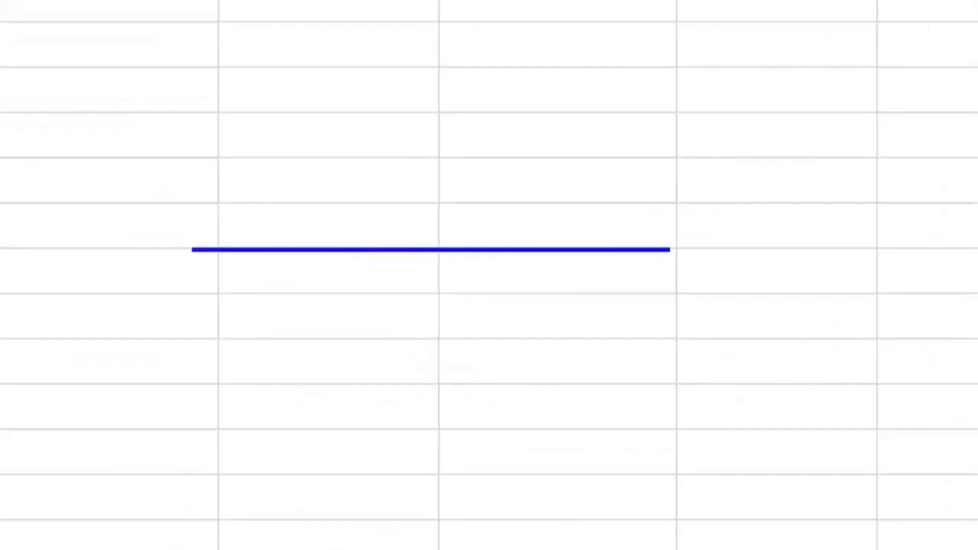
{"action": "left_click_drag", "start_coordinate": [341, 210], "coordinate": [352, 284]}
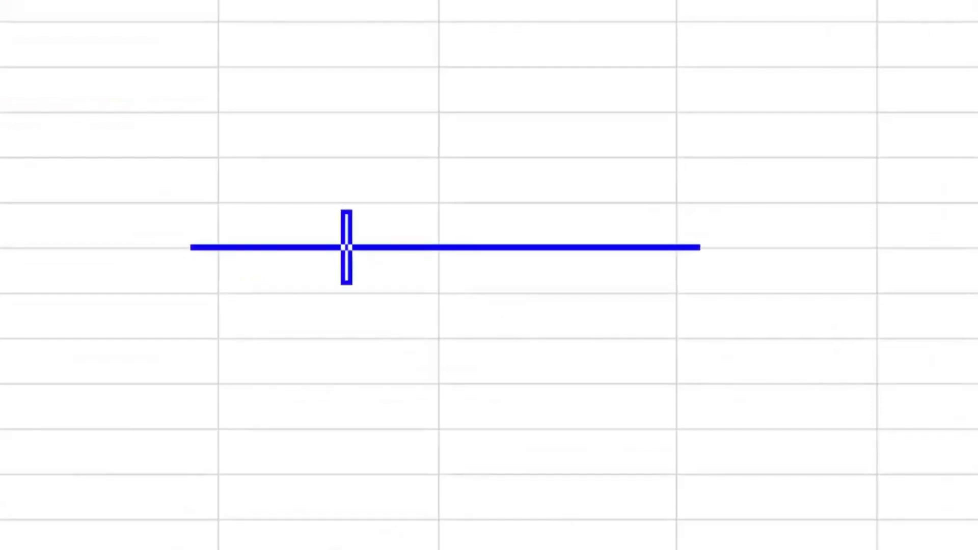
{"action": "left_click_drag", "start_coordinate": [516, 207], "coordinate": [523, 276]}
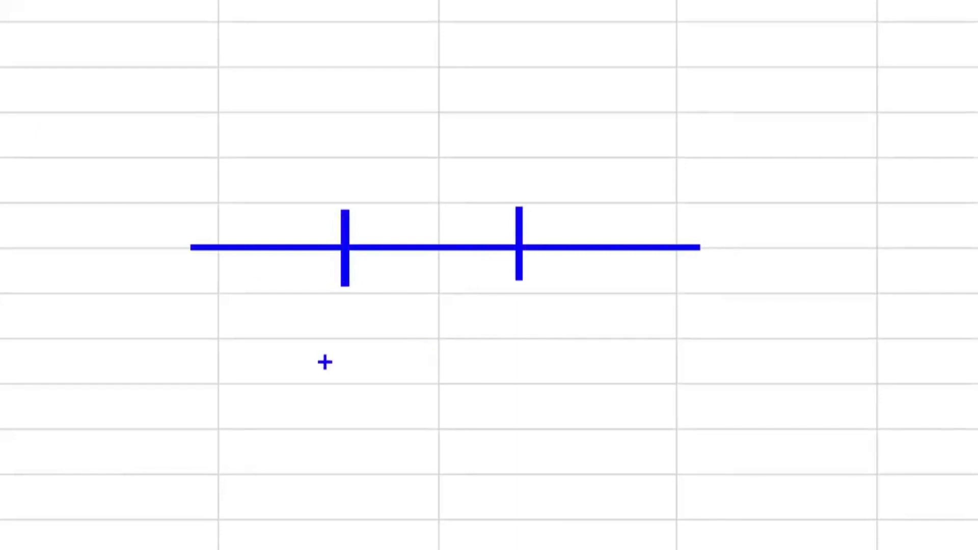
{"action": "left_click_drag", "start_coordinate": [325, 362], "coordinate": [315, 305]}
{"action": "type", "text": "20"}
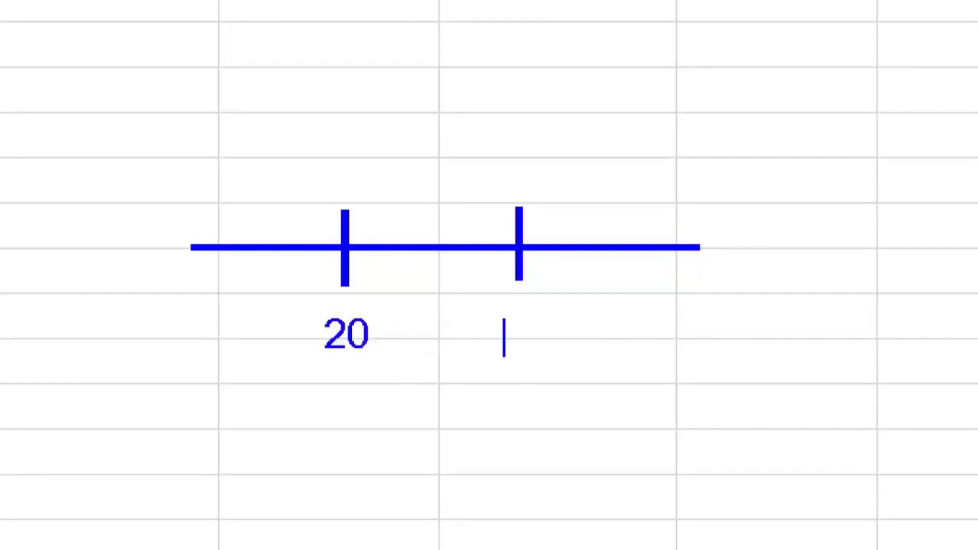
{"action": "type", "text": "4"}
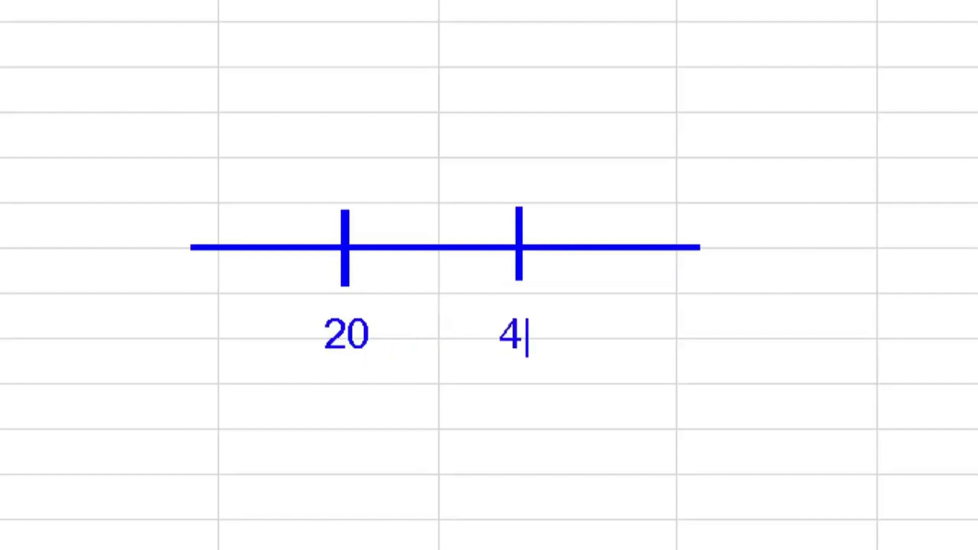
{"action": "type", "text": "0"}
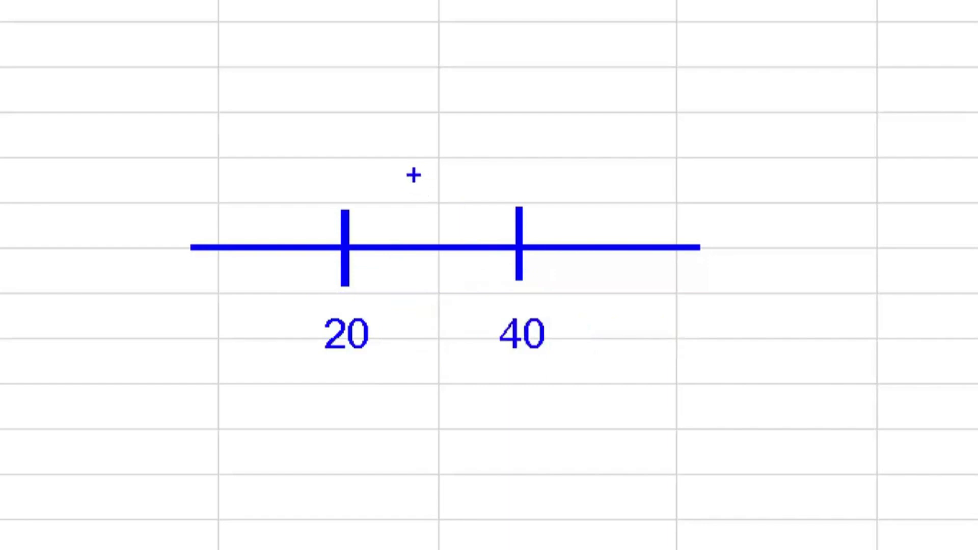
{"action": "mouse_move", "coordinate": [414, 175]}
{"action": "left_mouse_down"}
{"action": "mouse_move", "coordinate": [437, 203]}
{"action": "mouse_move", "coordinate": [421, 225]}
{"action": "left_mouse_up"}
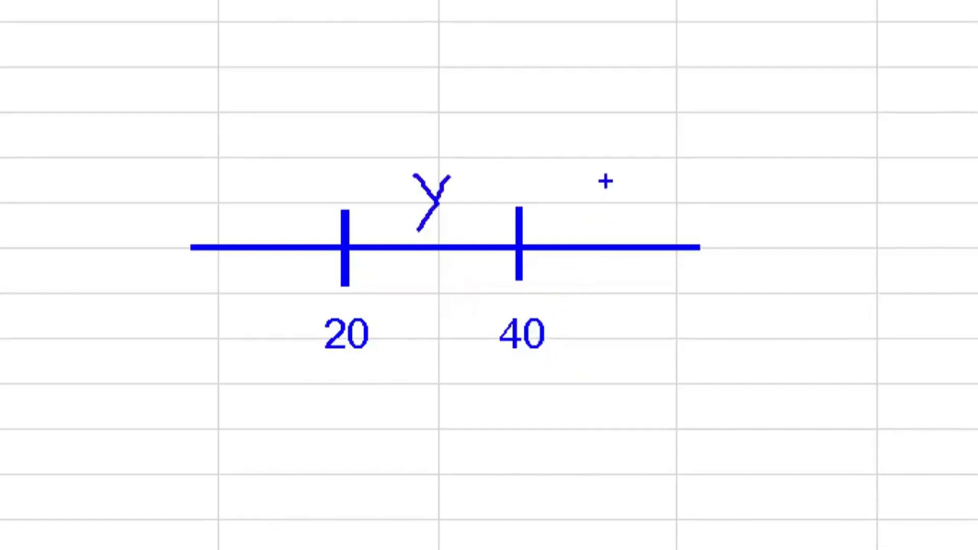
{"action": "mouse_move", "coordinate": [607, 181]}
{"action": "left_mouse_down"}
{"action": "mouse_move", "coordinate": [577, 235]}
{"action": "mouse_move", "coordinate": [611, 186]}
{"action": "mouse_move", "coordinate": [640, 191]}
{"action": "left_mouse_up"}
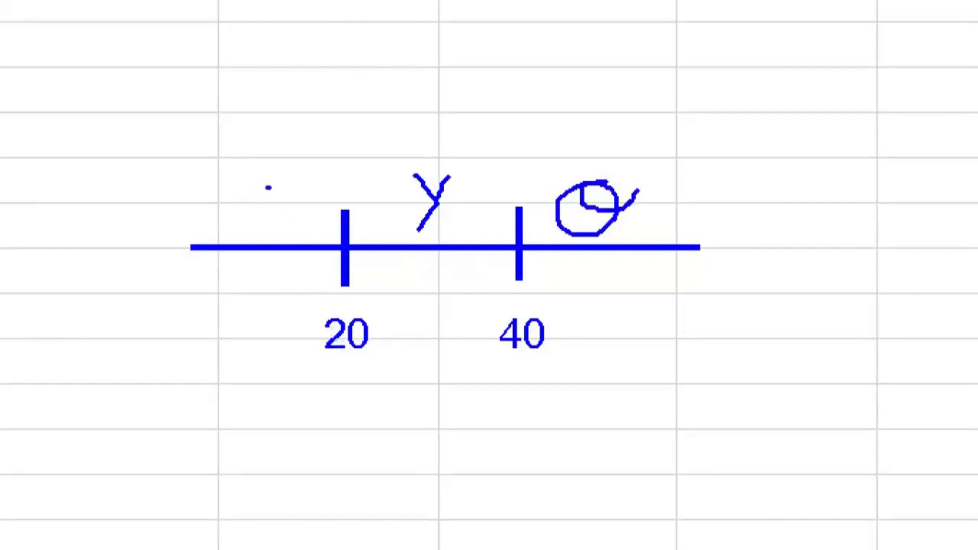
{"action": "mouse_move", "coordinate": [267, 188]}
{"action": "left_mouse_down"}
{"action": "mouse_move", "coordinate": [246, 225]}
{"action": "mouse_move", "coordinate": [267, 188]}
{"action": "mouse_move", "coordinate": [298, 195]}
{"action": "left_mouse_up"}
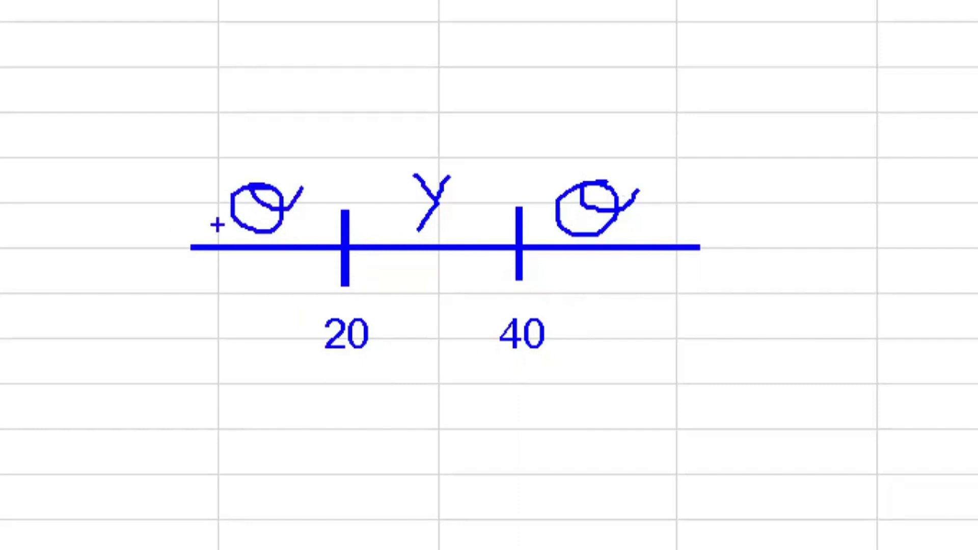
Step: Copy the Mes header from the BD sheet into C55 and D55 on PREGUNTAS
{"action": "key", "text": "Escape"}
{"action": "scroll", "coordinate": [440, 353], "scroll_direction": "up", "scroll_amount": 3}
{"action": "scroll", "coordinate": [440, 354], "scroll_direction": "up", "scroll_amount": 7}
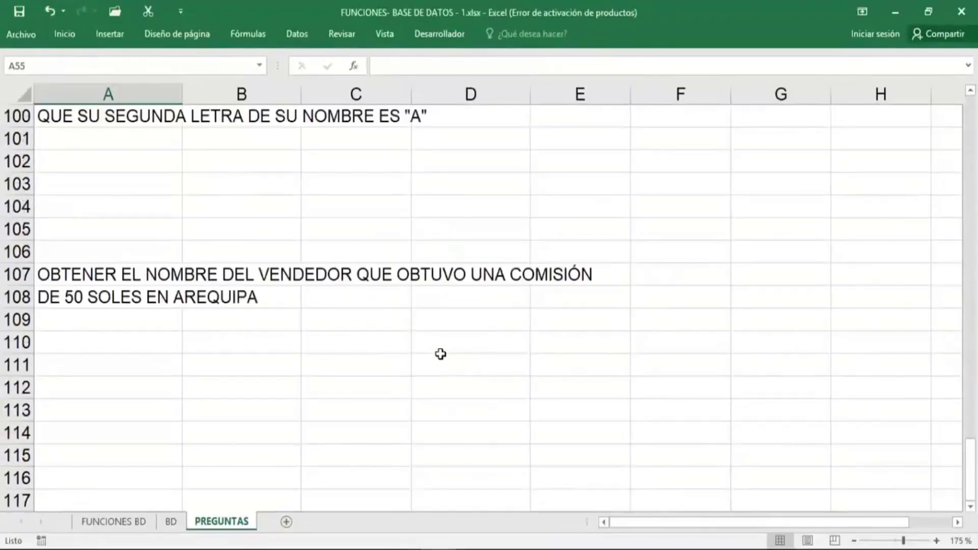
{"action": "scroll", "coordinate": [440, 354], "scroll_direction": "up", "scroll_amount": 6}
{"action": "scroll", "coordinate": [440, 354], "scroll_direction": "up", "scroll_amount": 4}
{"action": "scroll", "coordinate": [440, 354], "scroll_direction": "up", "scroll_amount": 6}
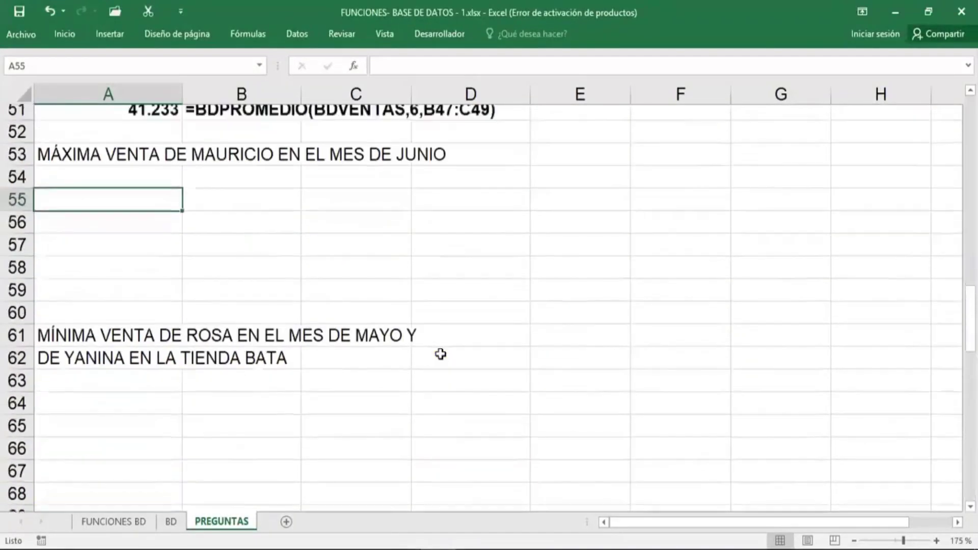
{"action": "scroll", "coordinate": [441, 353], "scroll_direction": "up", "scroll_amount": 4}
{"action": "scroll", "coordinate": [440, 354], "scroll_direction": "down", "scroll_amount": 1}
{"action": "scroll", "coordinate": [439, 354], "scroll_direction": "down", "scroll_amount": 1}
{"action": "scroll", "coordinate": [254, 492], "scroll_direction": "down", "scroll_amount": 1}
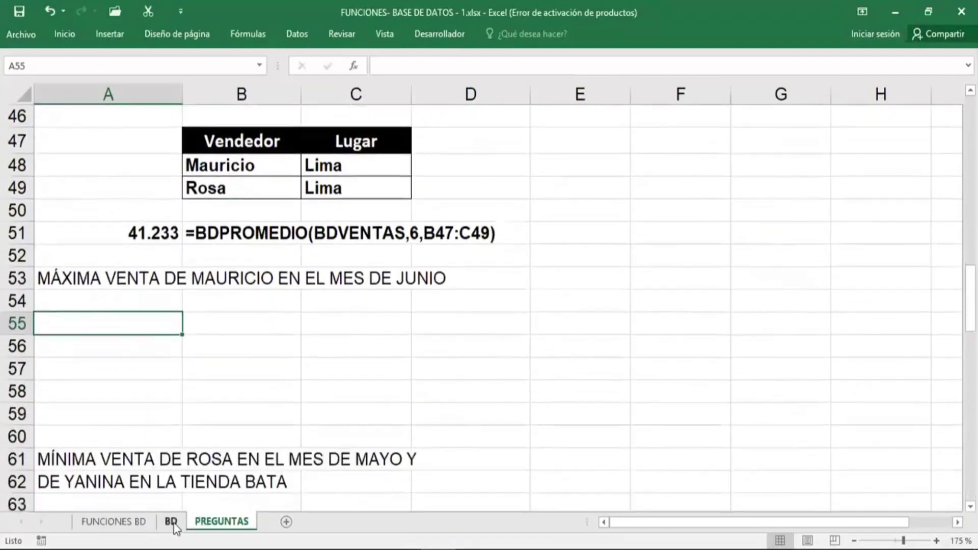
{"action": "left_click", "coordinate": [171, 522]}
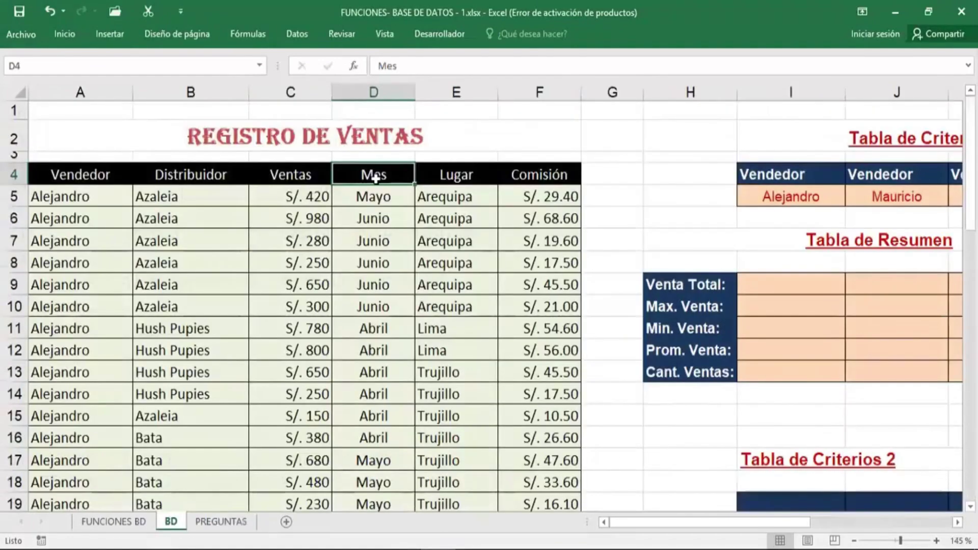
{"action": "key", "text": "ctrl+c"}
{"action": "left_click", "coordinate": [221, 522]}
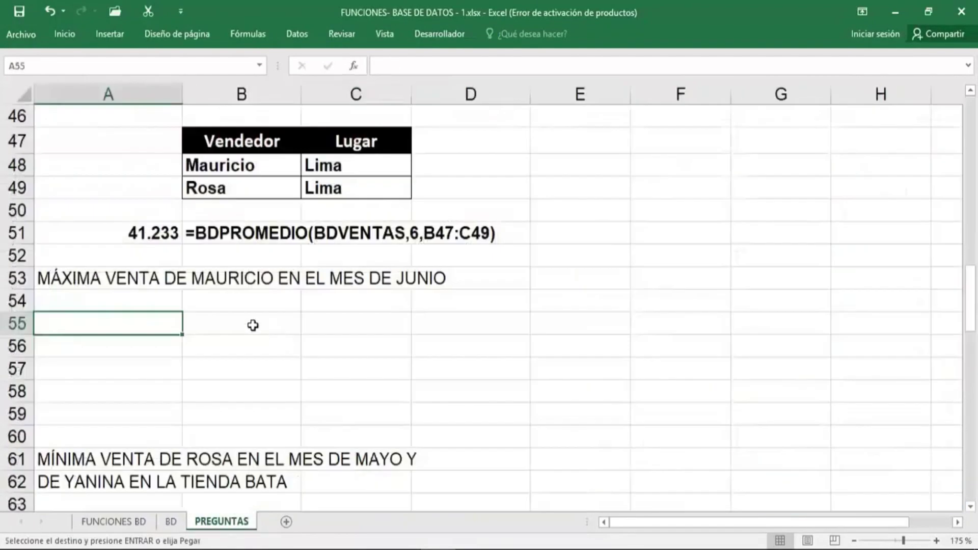
{"action": "left_click", "coordinate": [265, 326]}
{"action": "left_click", "coordinate": [309, 326]}
{"action": "key", "text": "ctrl+v"}
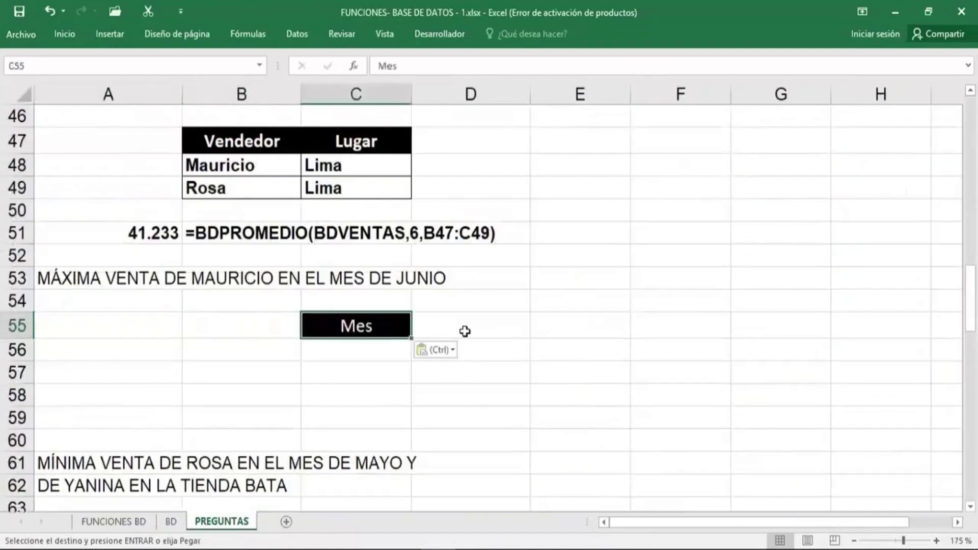
{"action": "left_click", "coordinate": [464, 331]}
{"action": "key", "text": "ctrl+v"}
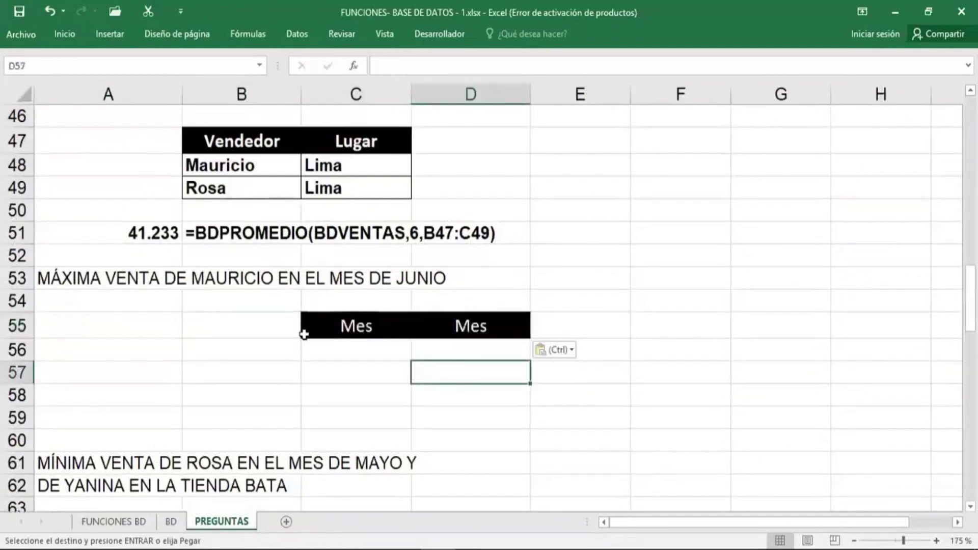
Step: Copy the Vendedor header from B47 into B55
{"action": "left_click", "coordinate": [275, 331]}
{"action": "left_click", "coordinate": [269, 150]}
{"action": "key", "text": "ctrl+c"}
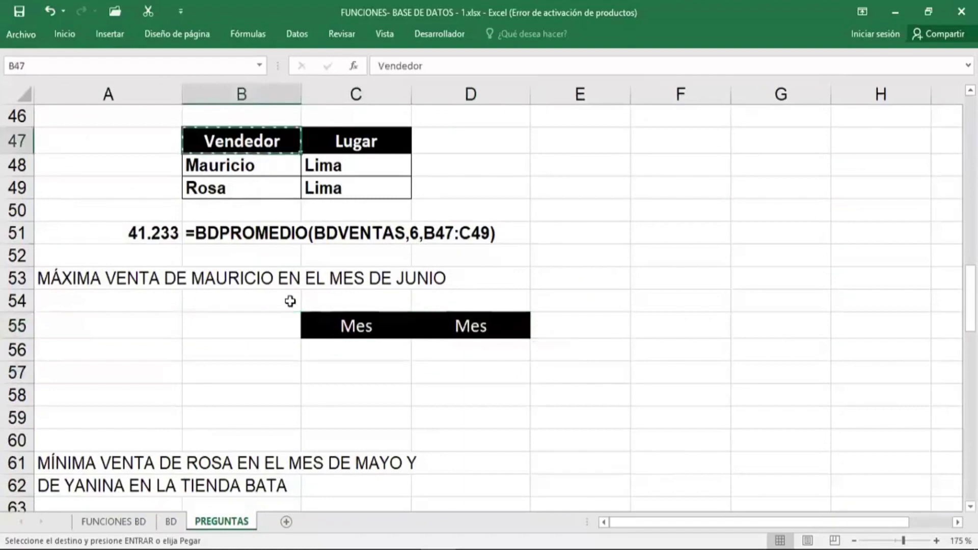
{"action": "left_click", "coordinate": [275, 328]}
{"action": "key", "text": "ctrl+v"}
{"action": "left_click", "coordinate": [285, 356]}
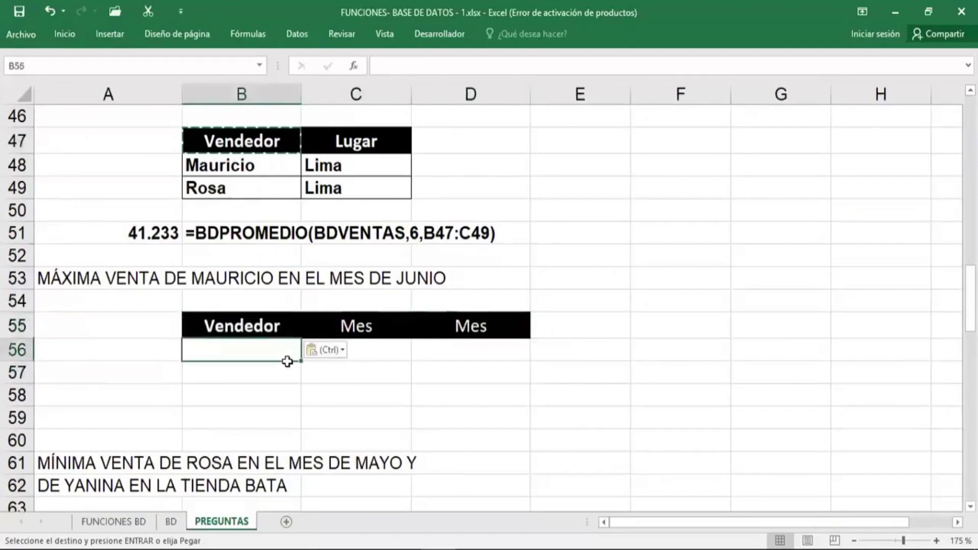
Step: Enter Mauricio, >=01/06/2010 and <=30/06/2010 in the criteria row B56:D56
{"action": "type", "text": "M"}
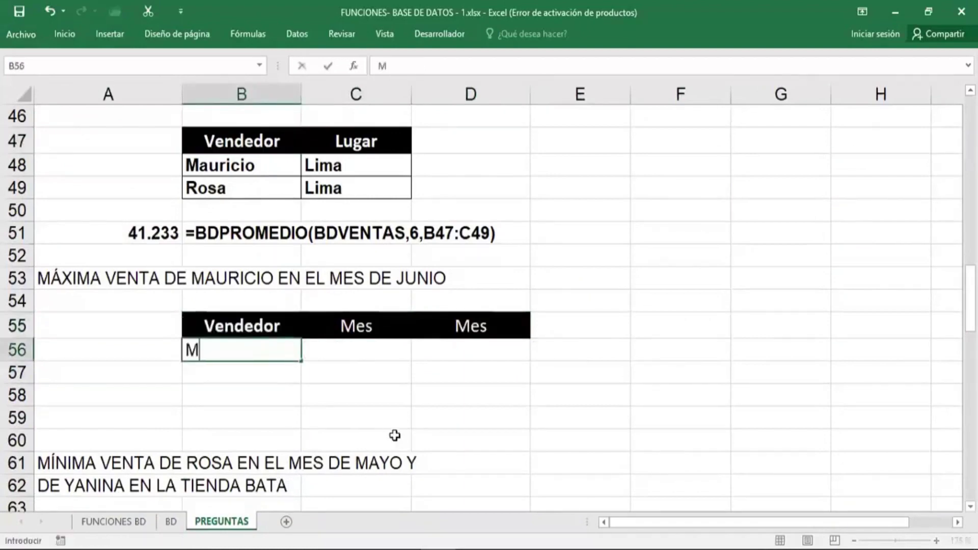
{"action": "type", "text": "auricio"}
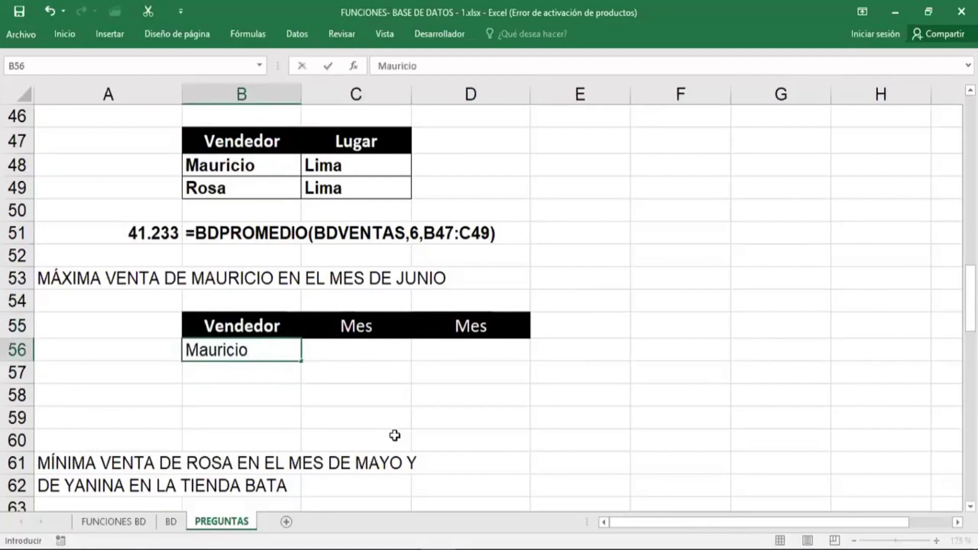
{"action": "key", "text": "Tab"}
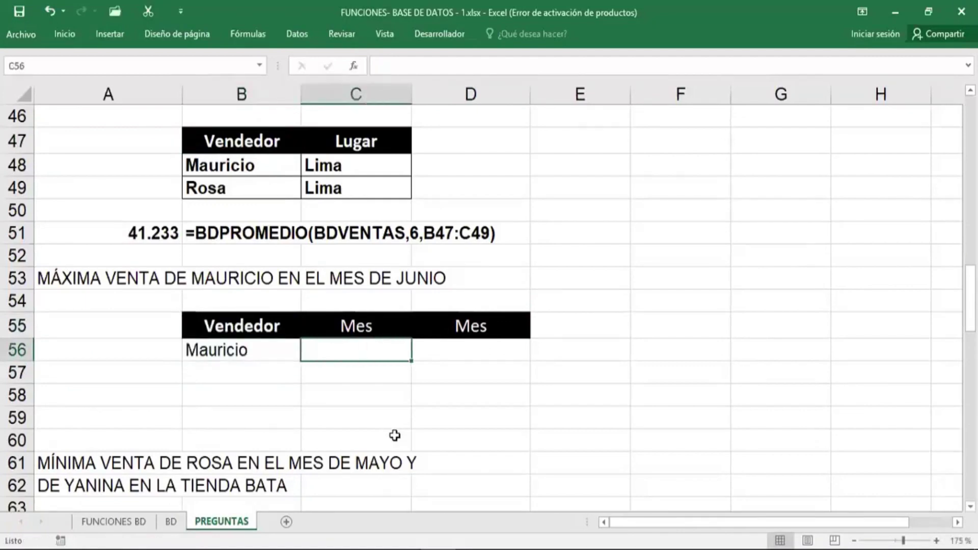
{"action": "type", "text": ">"}
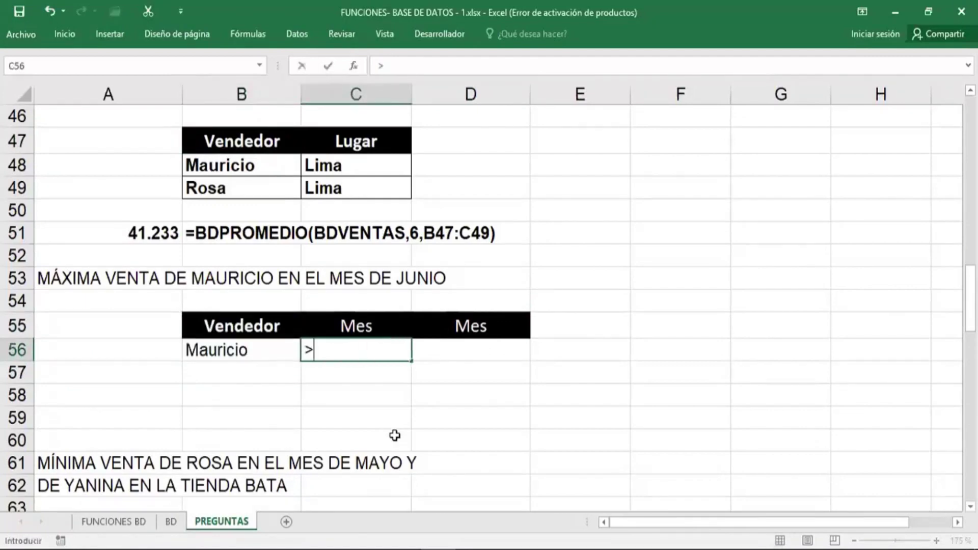
{"action": "type", "text": "=01/0"}
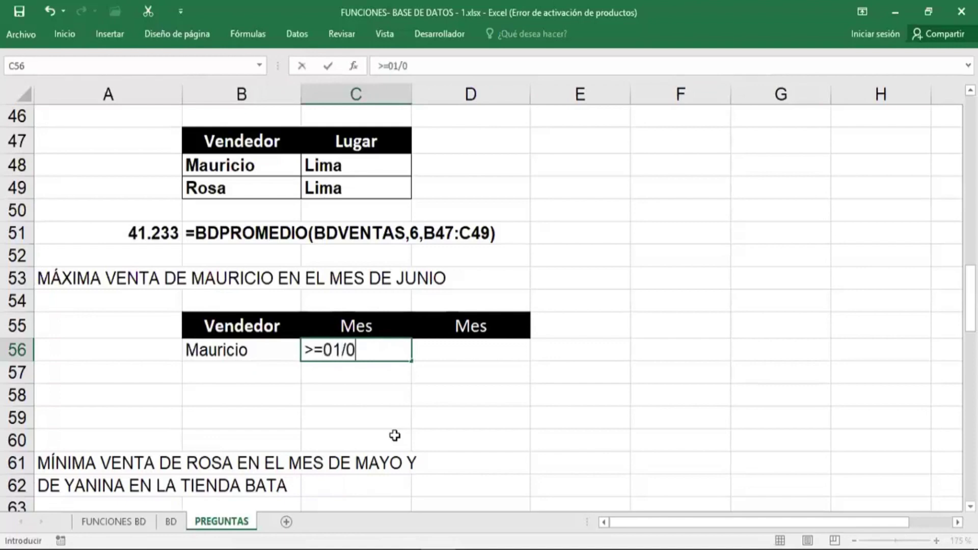
{"action": "type", "text": "6/2010"}
{"action": "key", "text": "Return"}
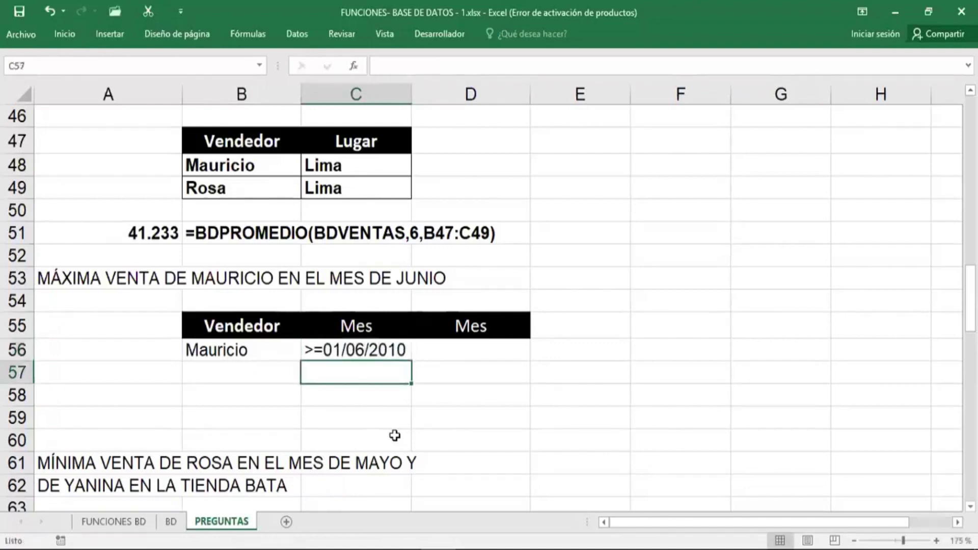
{"action": "key", "text": "Up"}
{"action": "key", "text": "Right"}
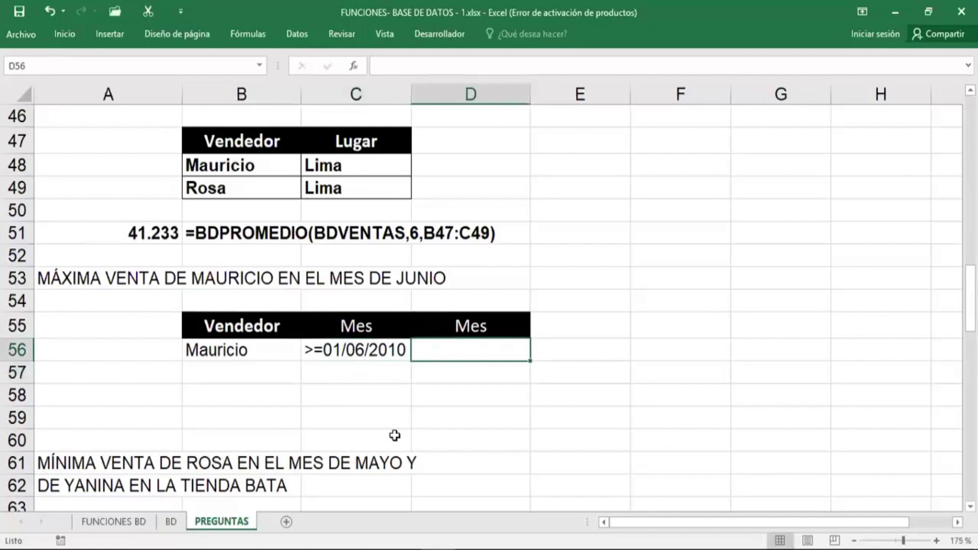
{"action": "type", "text": ">"}
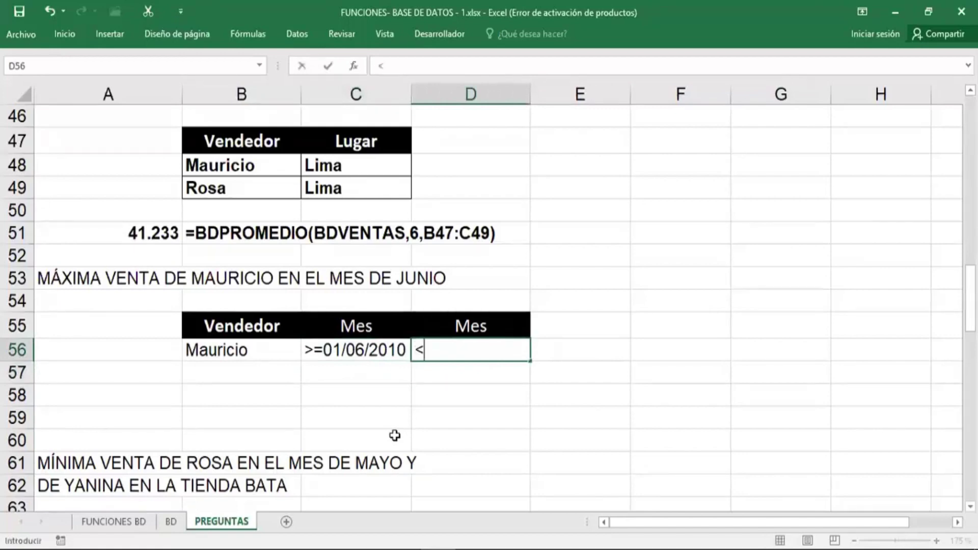
{"action": "type", "text": "=0"}
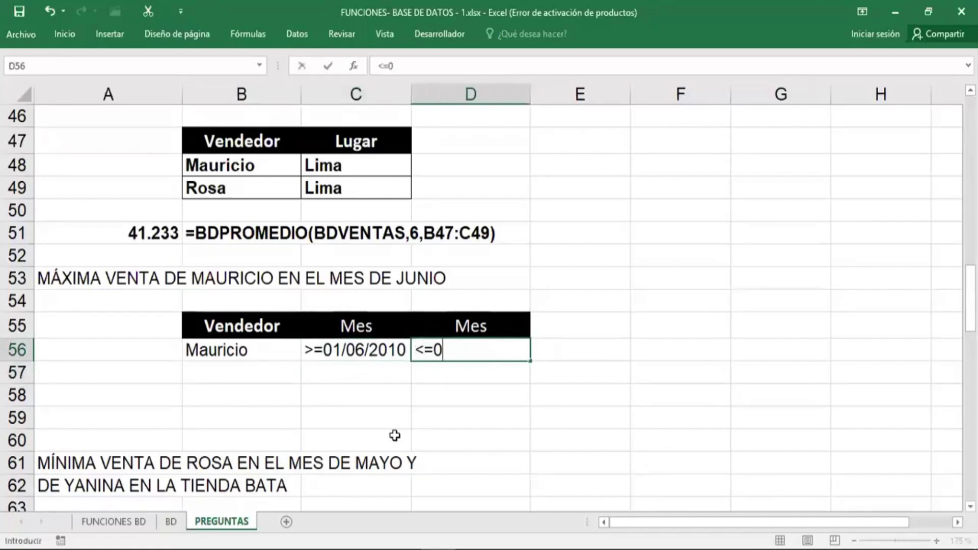
{"action": "key", "text": "BackSpace"}
{"action": "type", "text": "30/"}
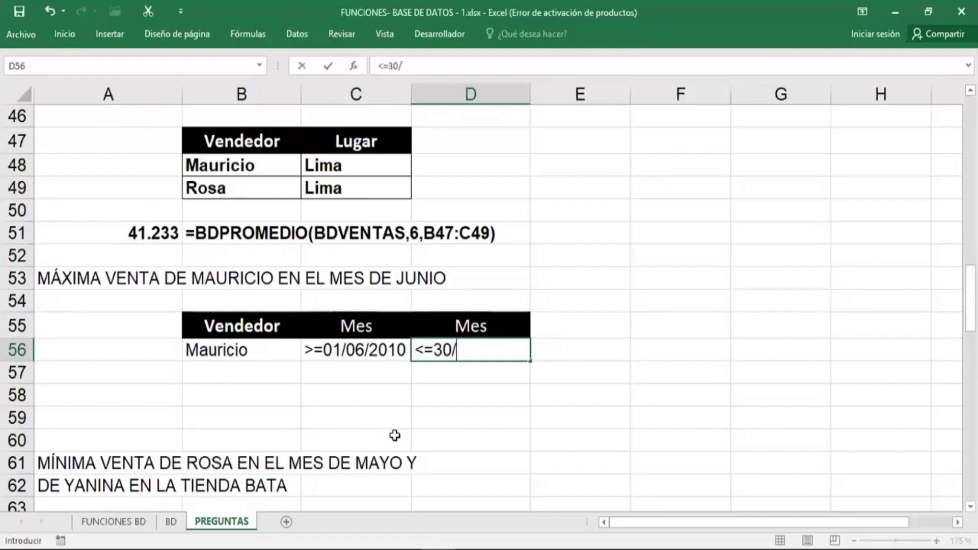
{"action": "type", "text": "06/2010"}
{"action": "key", "text": "Return"}
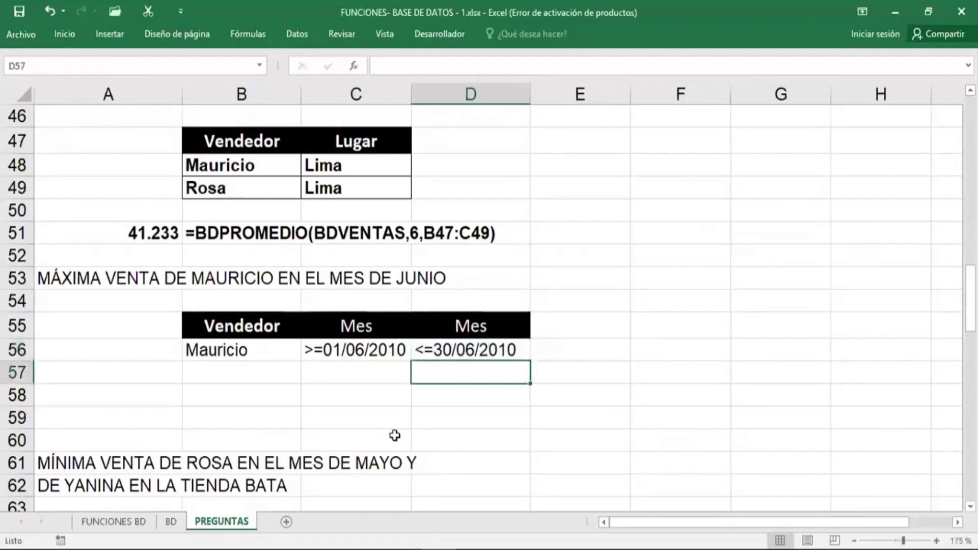
Step: Make the criteria block B55:D56 bold
{"action": "left_click_drag", "start_coordinate": [275, 354], "coordinate": [474, 323]}
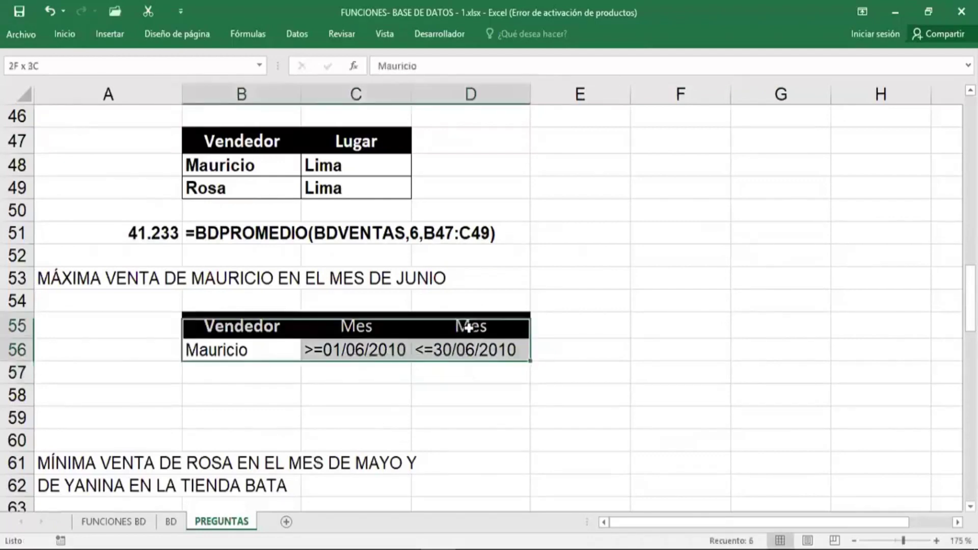
{"action": "left_click", "coordinate": [65, 34]}
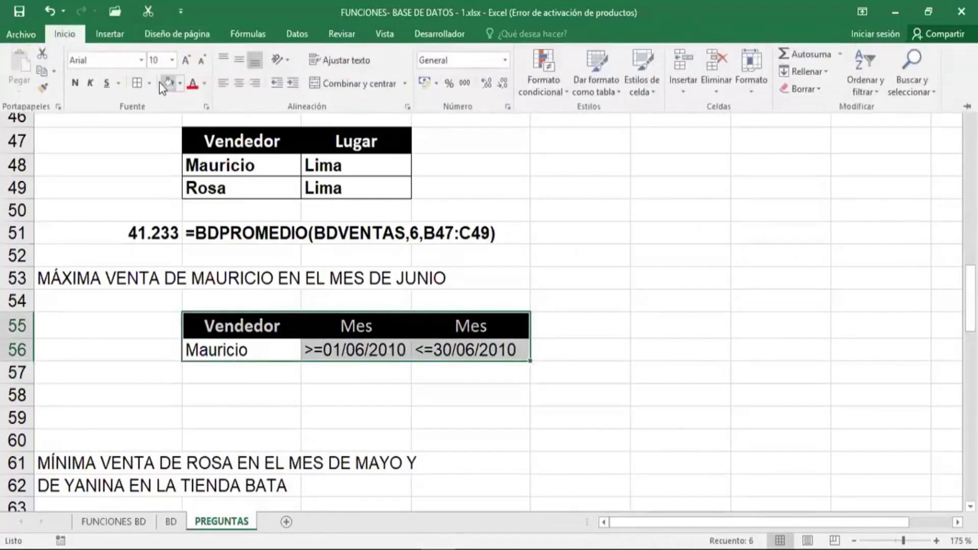
{"action": "left_click", "coordinate": [75, 83]}
{"action": "left_click", "coordinate": [145, 419]}
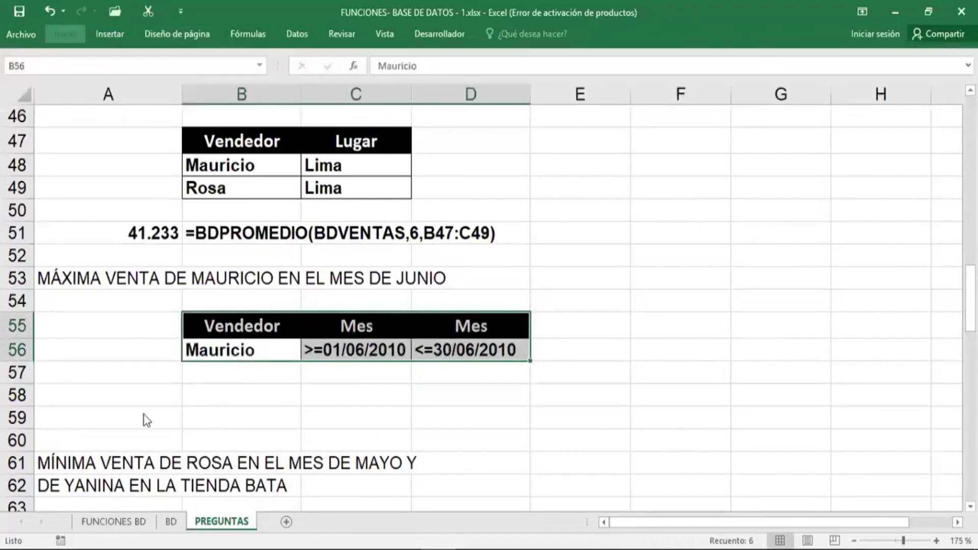
{"action": "left_click", "coordinate": [104, 400]}
Step: Enter =BDMAX(BDVENTAS,"Ventas",B55:D56) in A58, returning 1500
{"action": "type", "text": "="}
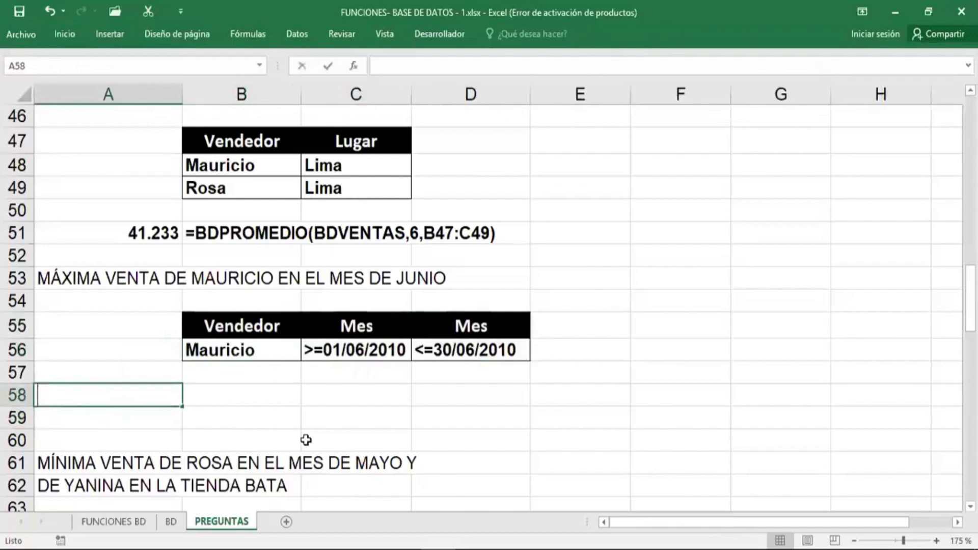
{"action": "type", "text": "bdmax"}
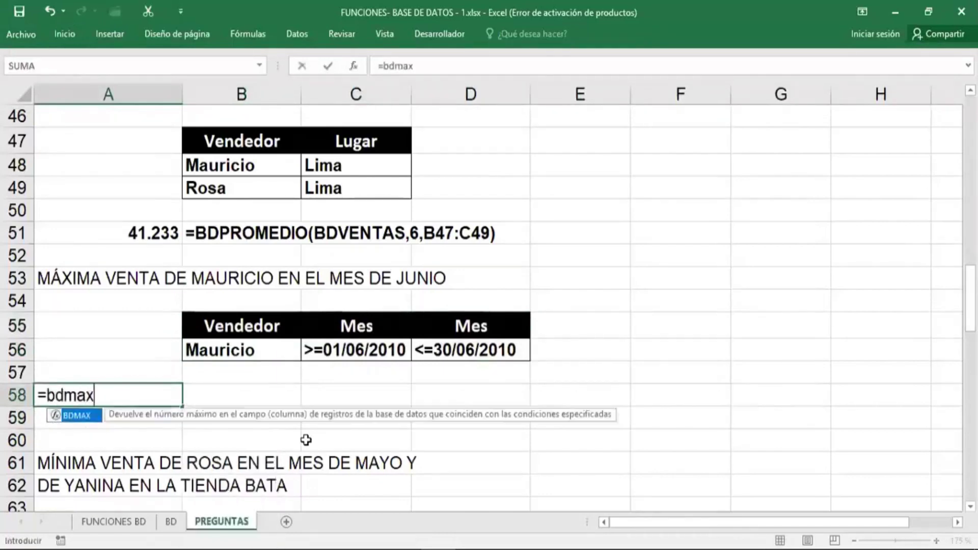
{"action": "key", "text": "Tab"}
{"action": "type", "text": "bdv"}
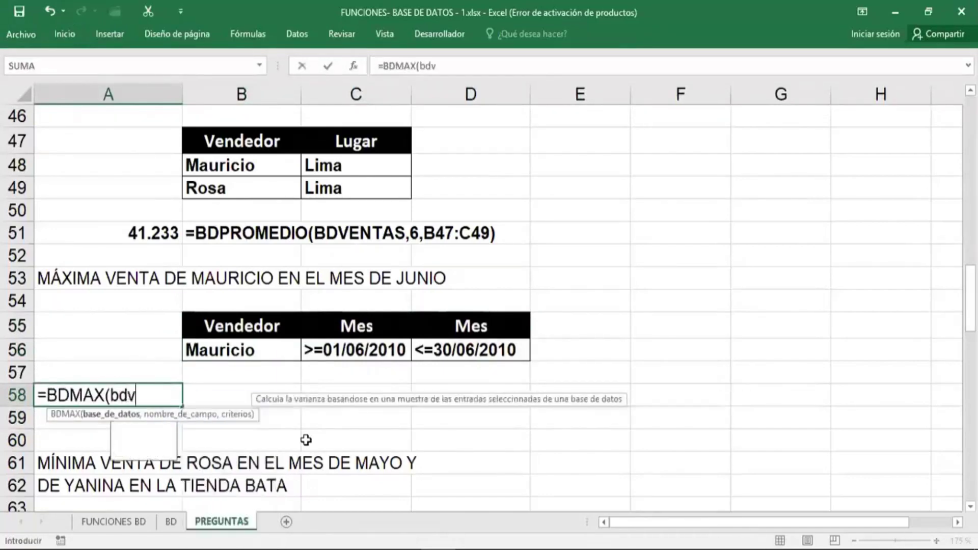
{"action": "type", "text": "en"}
{"action": "key", "text": "Tab"}
{"action": "type", "text": ","}
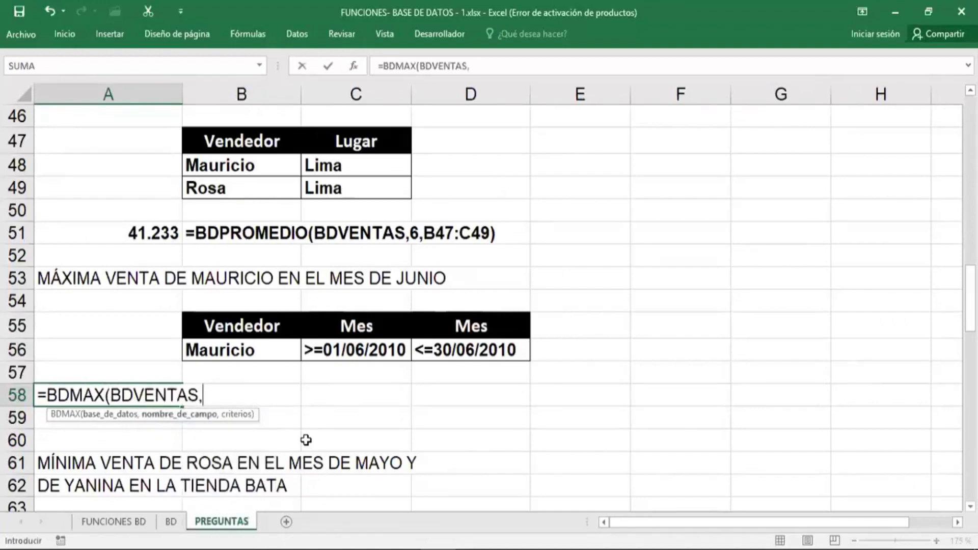
{"action": "type", "text": "ven"}
{"action": "key", "text": "BackSpace"}
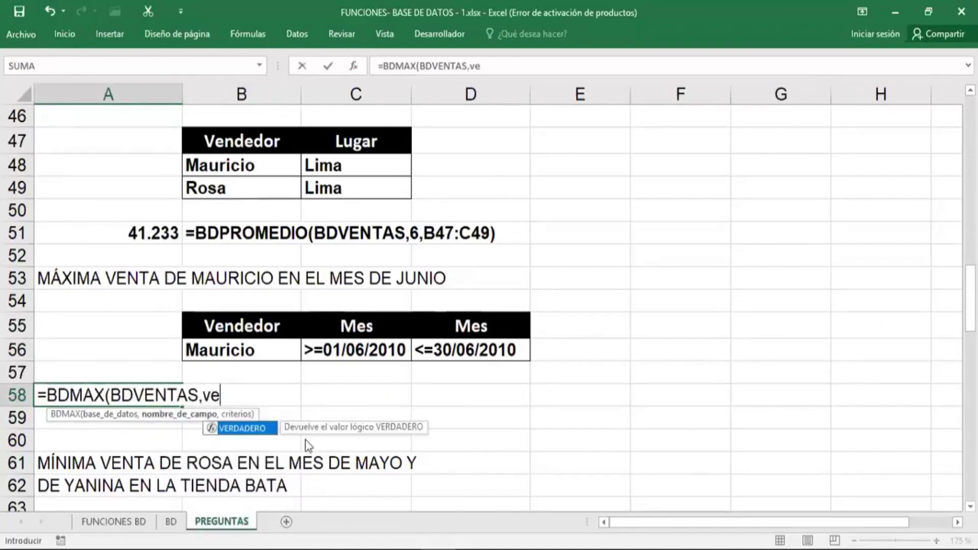
{"action": "key", "text": "BackSpace"}
{"action": "key", "text": "BackSpace"}
{"action": "type", "text": "V"}
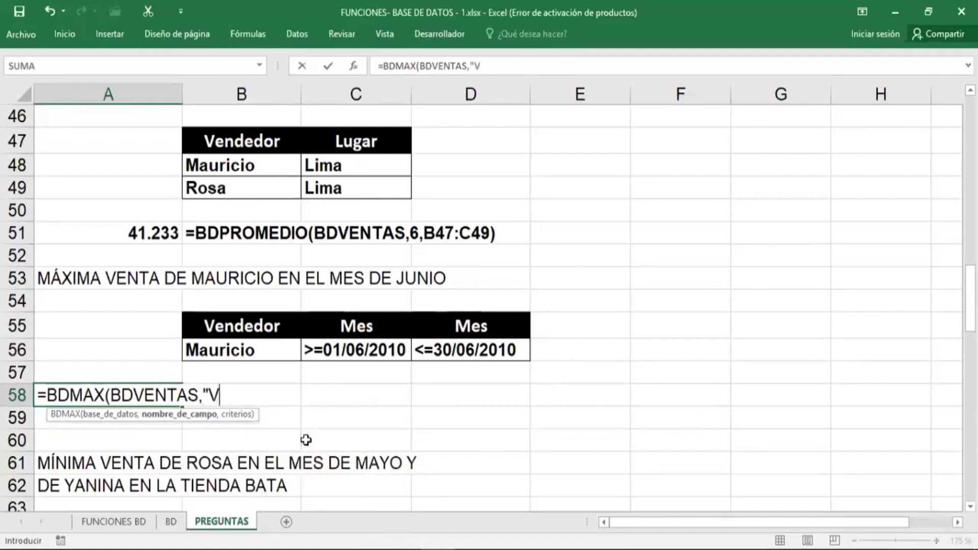
{"action": "type", "text": "entas\""}
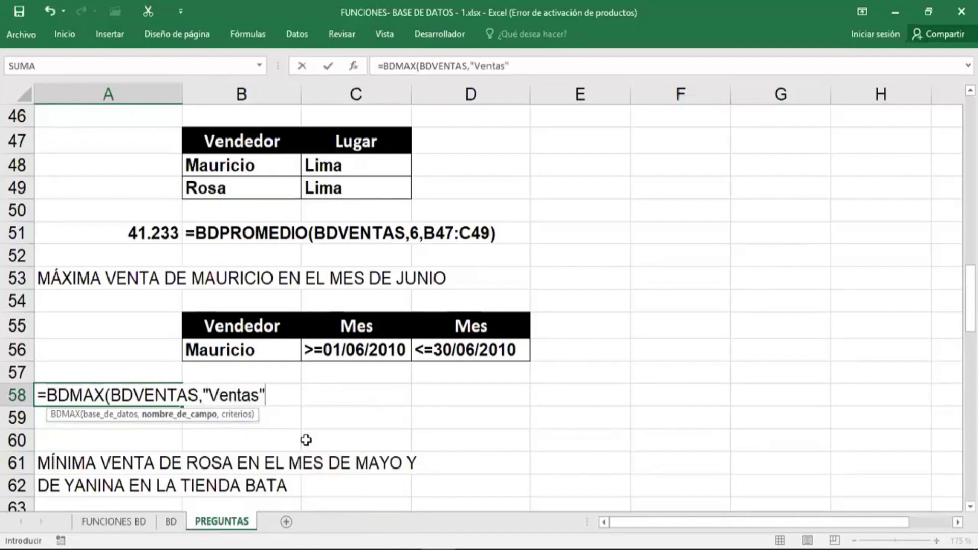
{"action": "type", "text": ","}
{"action": "left_click_drag", "start_coordinate": [239, 329], "coordinate": [433, 351]}
{"action": "key", "text": "Return"}
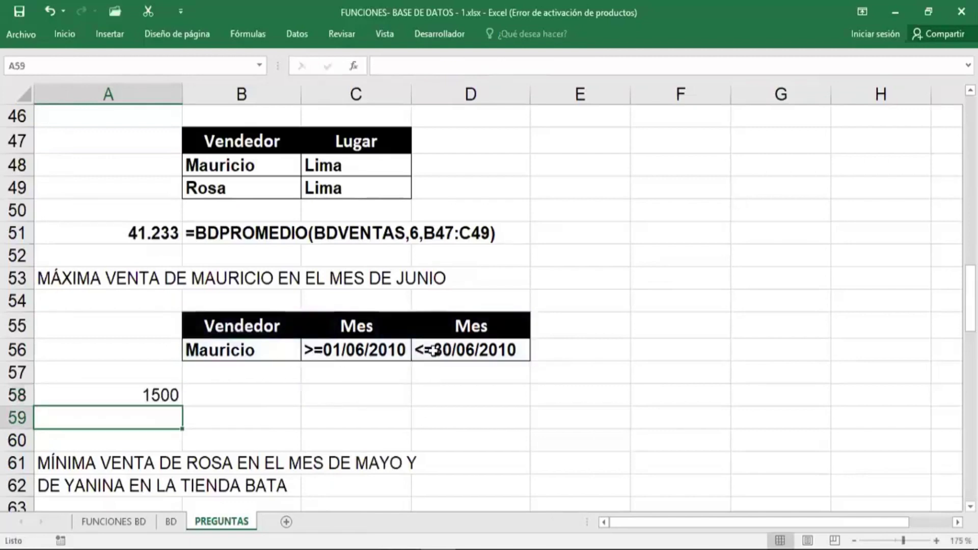
Step: Show A58's formula with =FORMULATEXTO(A58) in B58 and bold both cells
{"action": "key", "text": "Up"}
{"action": "key", "text": "Right"}
{"action": "type", "text": "="}
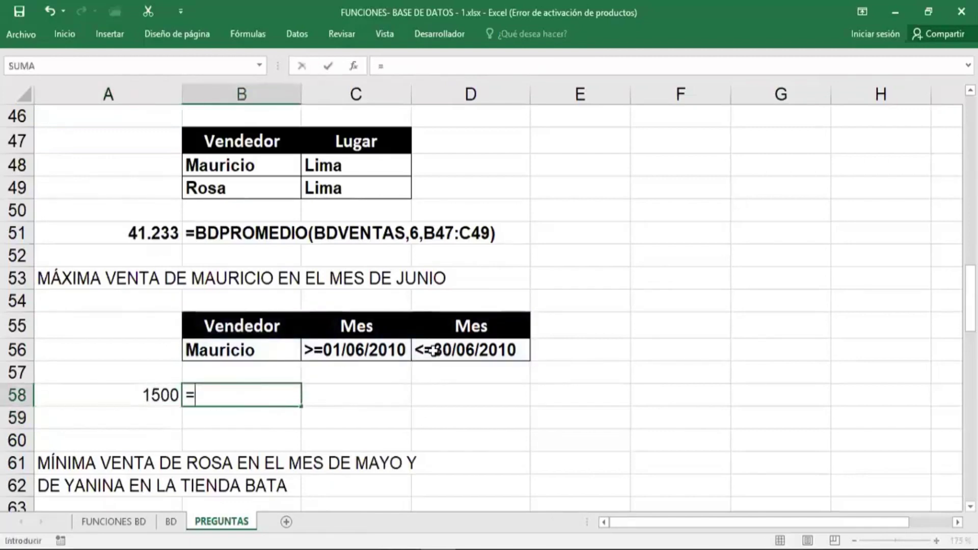
{"action": "type", "text": "fo"}
{"action": "key", "text": "Tab"}
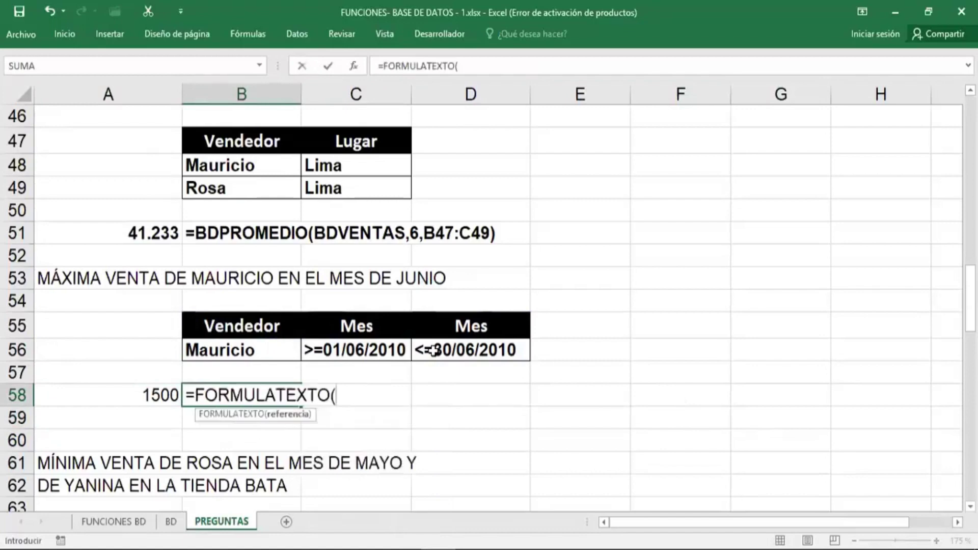
{"action": "key", "text": "Left"}
{"action": "key", "text": "Return"}
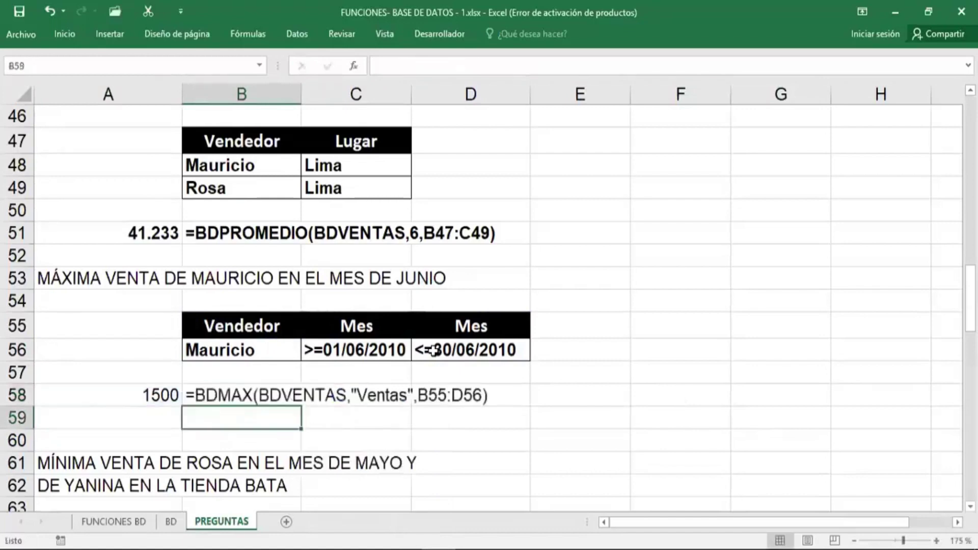
{"action": "left_click_drag", "start_coordinate": [146, 395], "coordinate": [187, 396]}
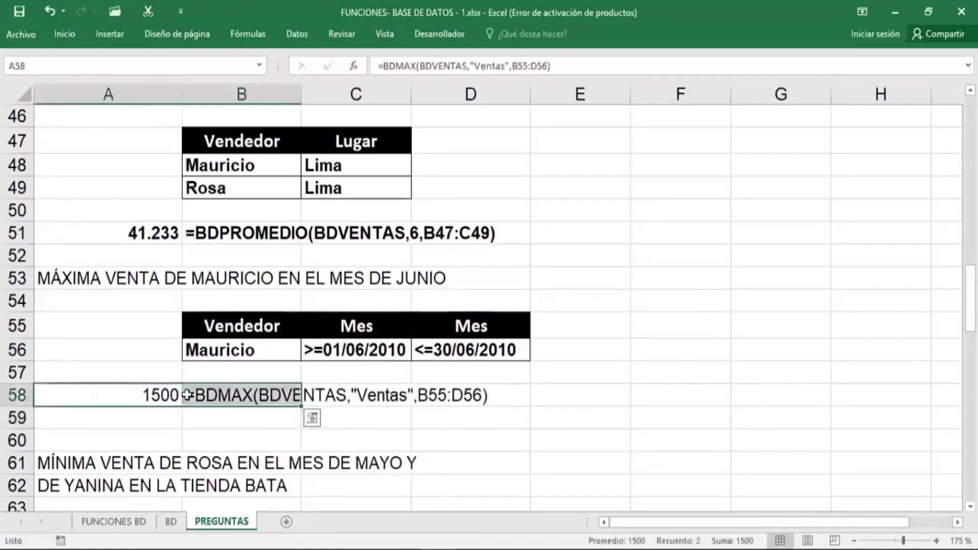
{"action": "key", "text": "ctrl+b"}
{"action": "left_click", "coordinate": [312, 418]}
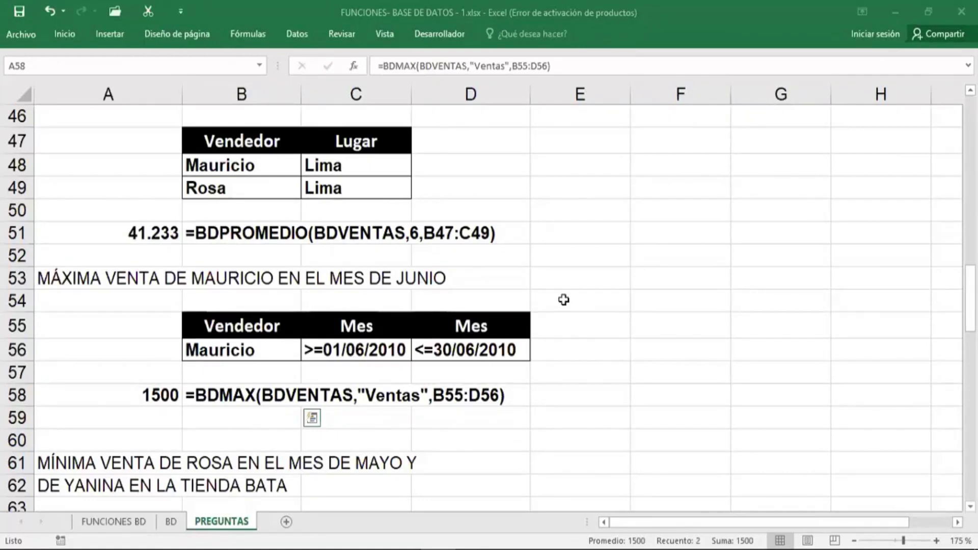
{"action": "scroll", "coordinate": [563, 299], "scroll_direction": "down", "scroll_amount": 2}
{"action": "left_click", "coordinate": [153, 411]}
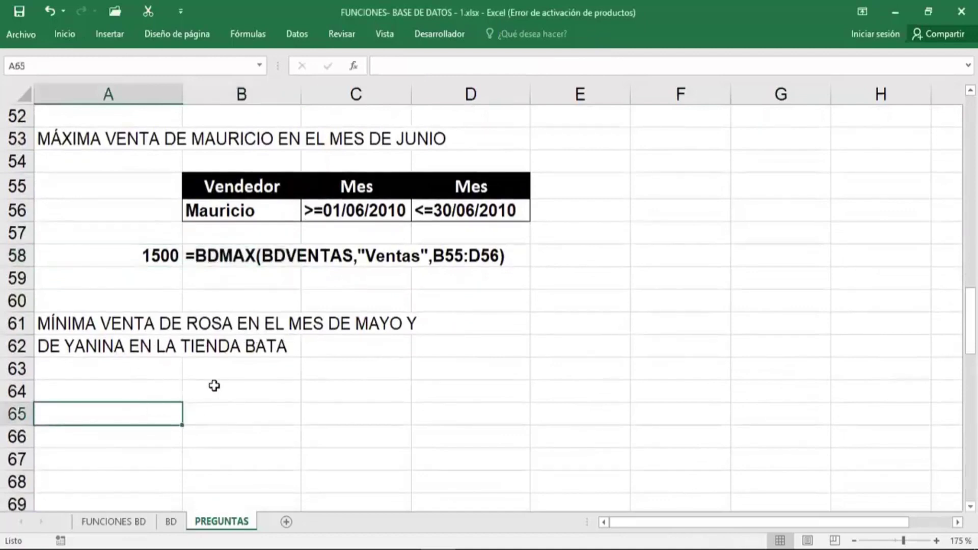
Step: Paste the Vendedor, Mes, Mes and Distribuidor headers into B64:E64
{"action": "left_click", "coordinate": [249, 383]}
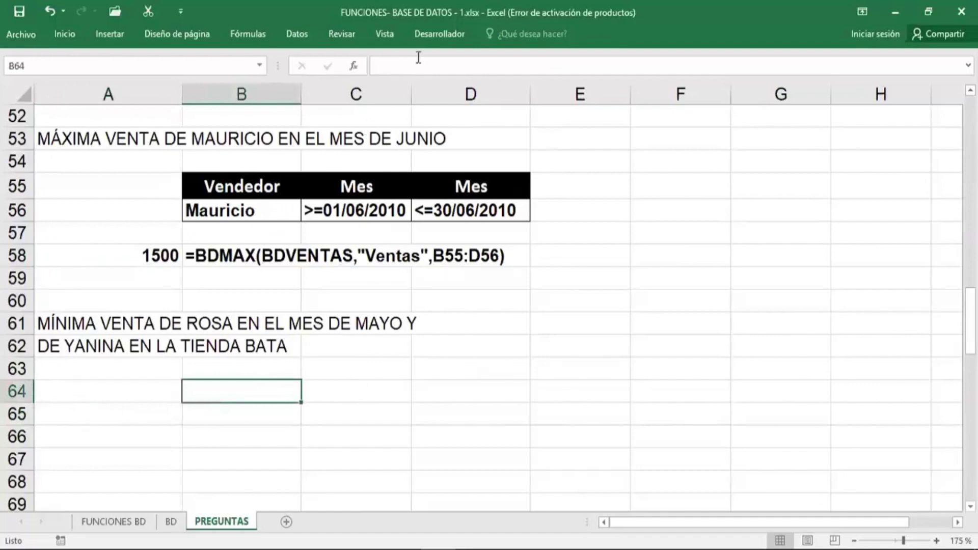
{"action": "scroll", "coordinate": [474, 298], "scroll_direction": "up", "scroll_amount": 2}
{"action": "scroll", "coordinate": [474, 288], "scroll_direction": "up", "scroll_amount": 2}
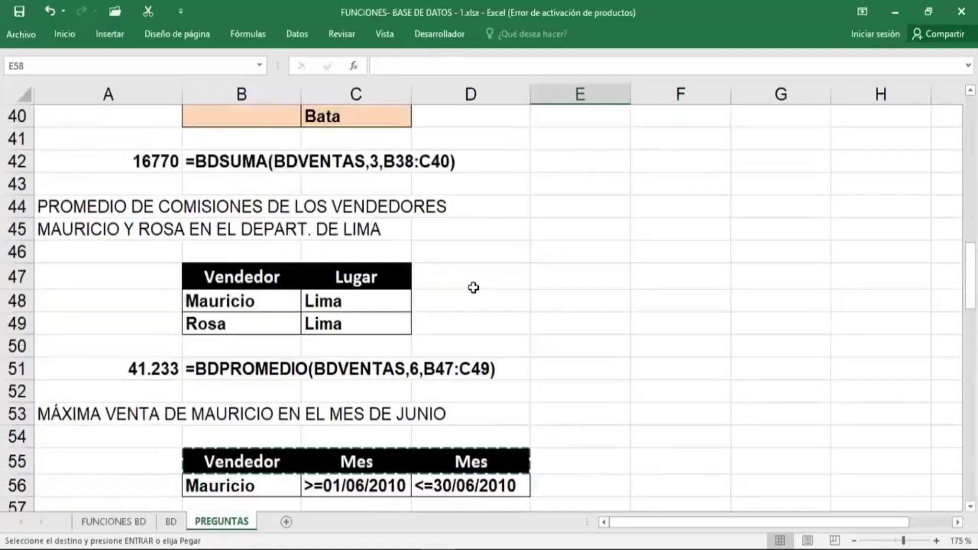
{"action": "scroll", "coordinate": [473, 288], "scroll_direction": "up", "scroll_amount": 2}
{"action": "scroll", "coordinate": [546, 330], "scroll_direction": "down", "scroll_amount": 7}
{"action": "type", "text": "Distribuidor"}
{"action": "left_click", "coordinate": [529, 357]}
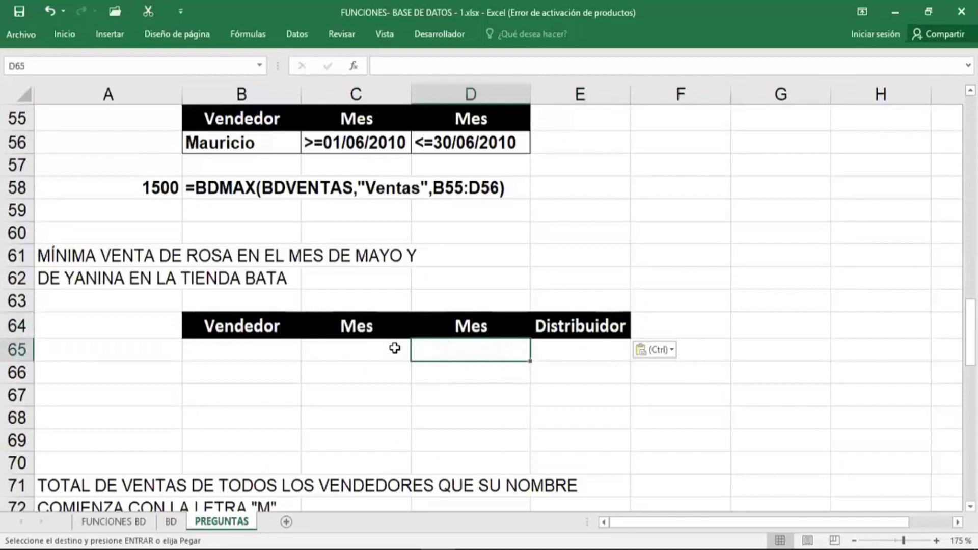
Step: Enter Rosa with >=01/05/2010 and <=31/05/2010 in row 65, and Yanina in B66
{"action": "left_click", "coordinate": [286, 348]}
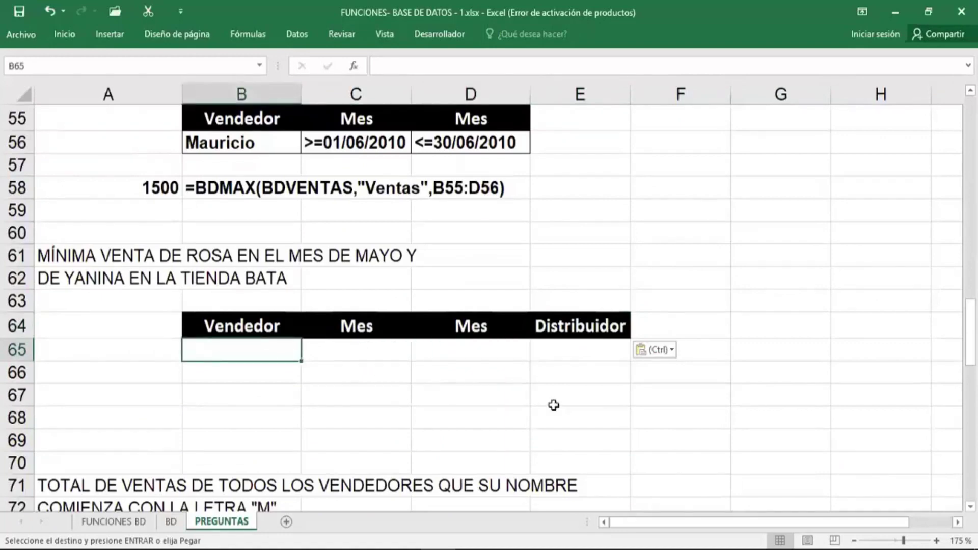
{"action": "type", "text": "Rosa"}
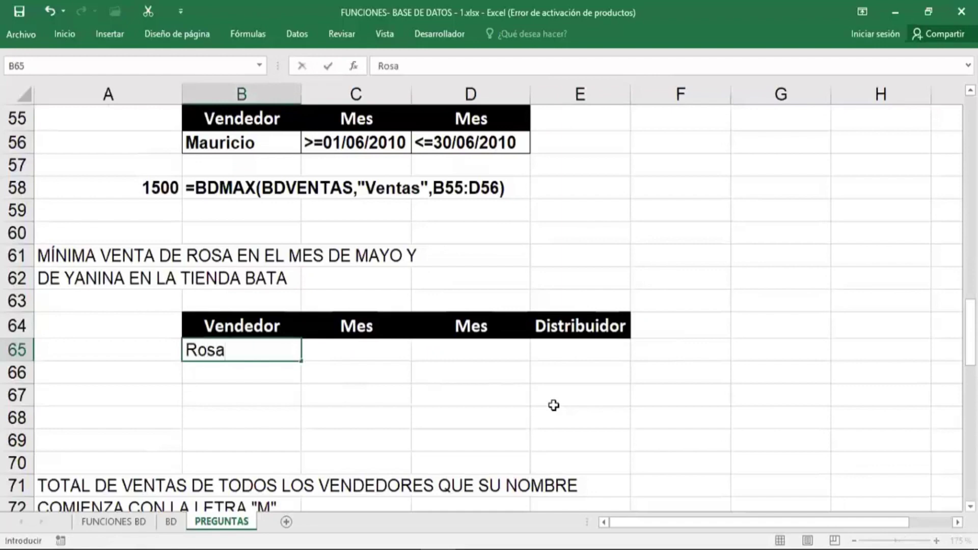
{"action": "key", "text": "Tab"}
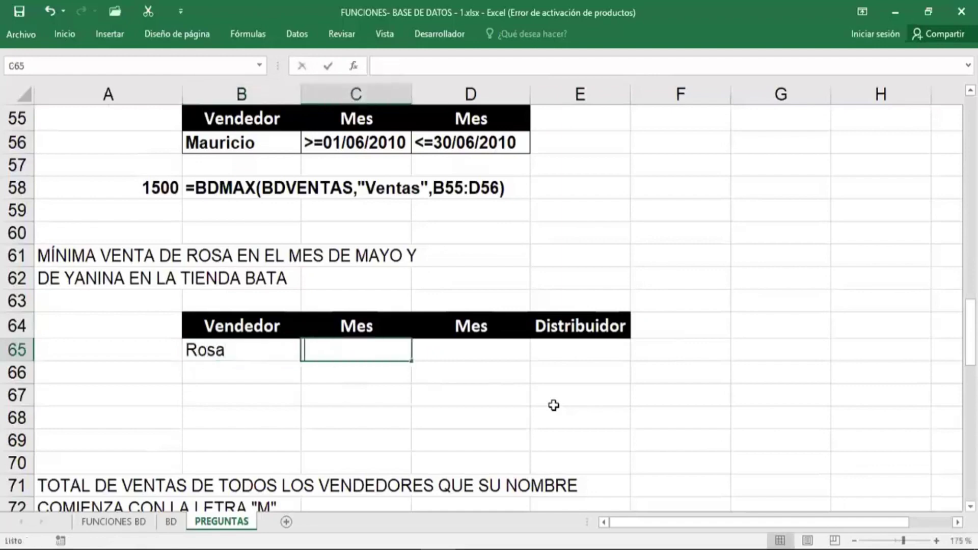
{"action": "type", "text": ">=01/"}
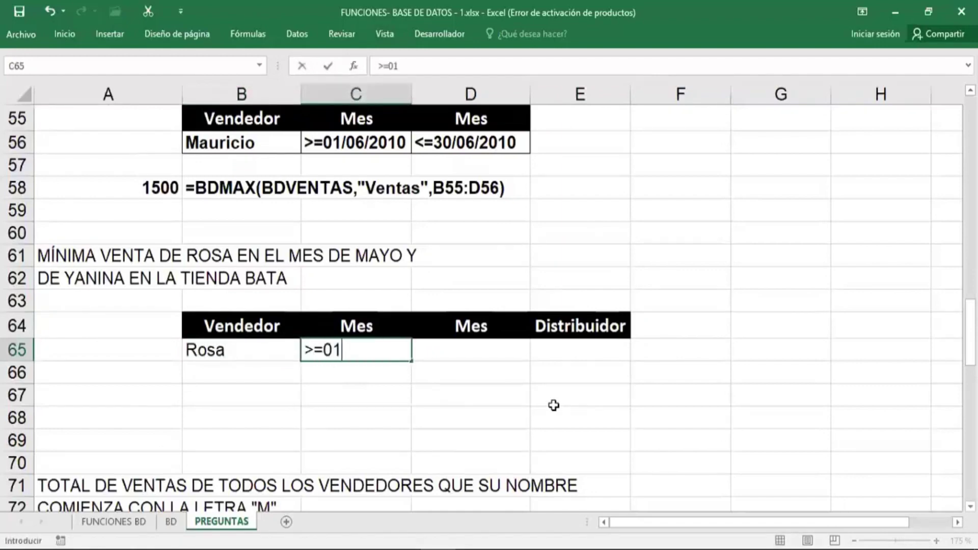
{"action": "type", "text": "05/"}
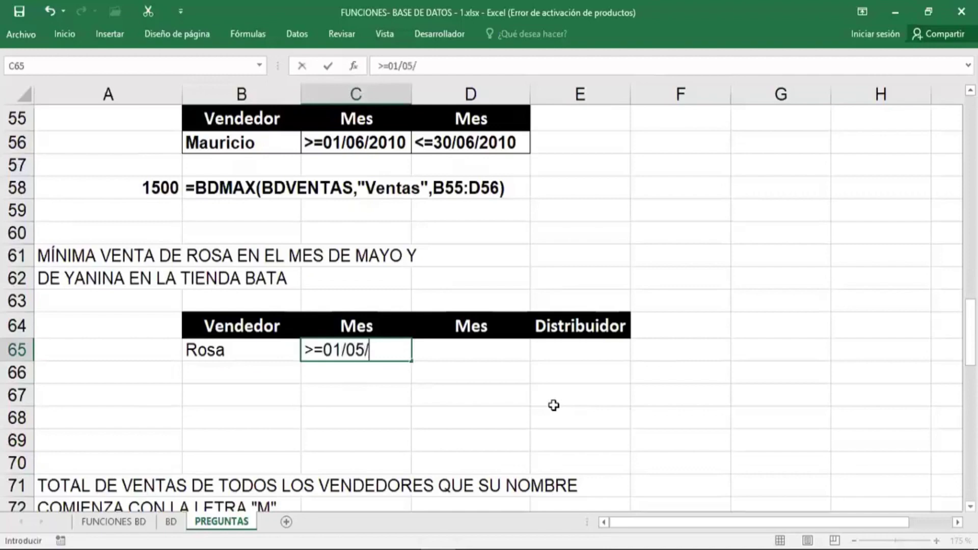
{"action": "type", "text": "2010"}
{"action": "key", "text": "Tab"}
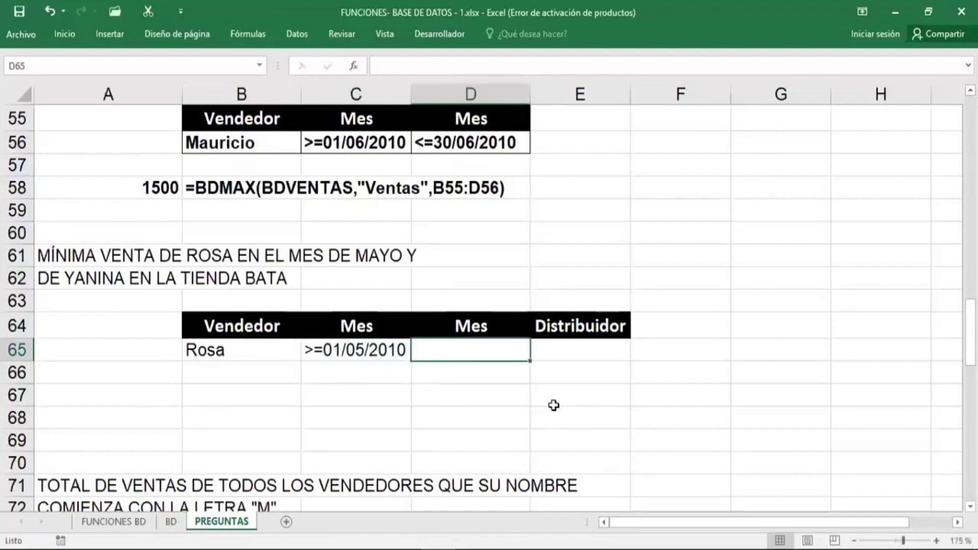
{"action": "type", "text": "<=3"}
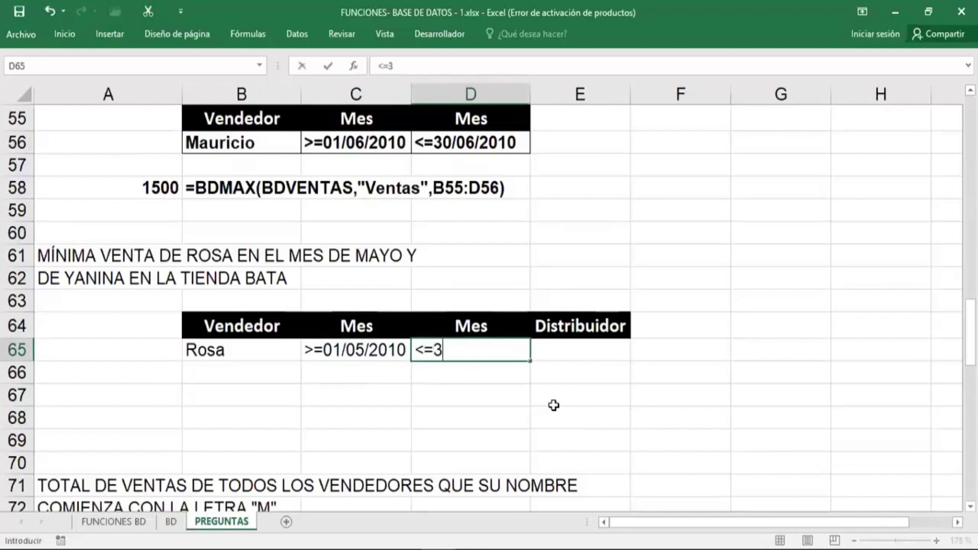
{"action": "type", "text": "1/05/"}
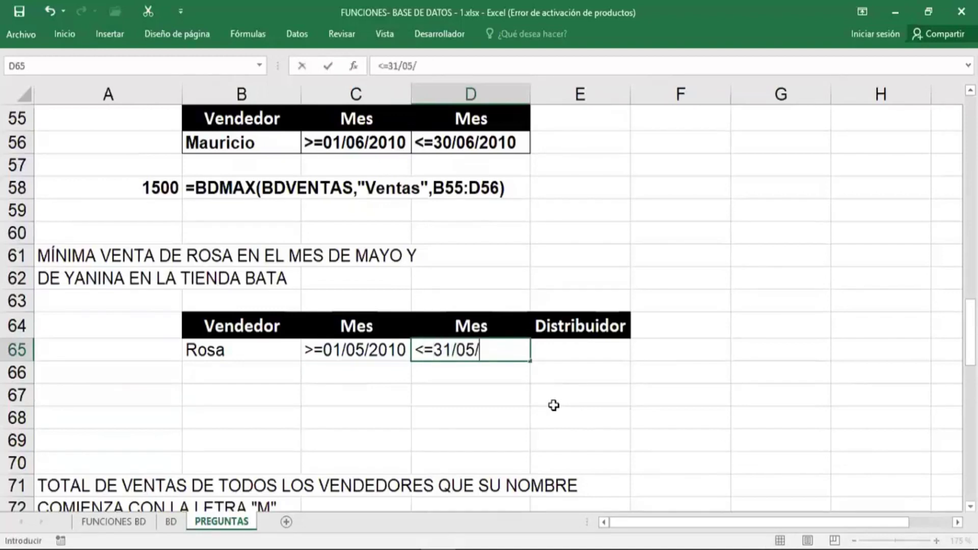
{"action": "type", "text": "2010"}
{"action": "key", "text": "Return"}
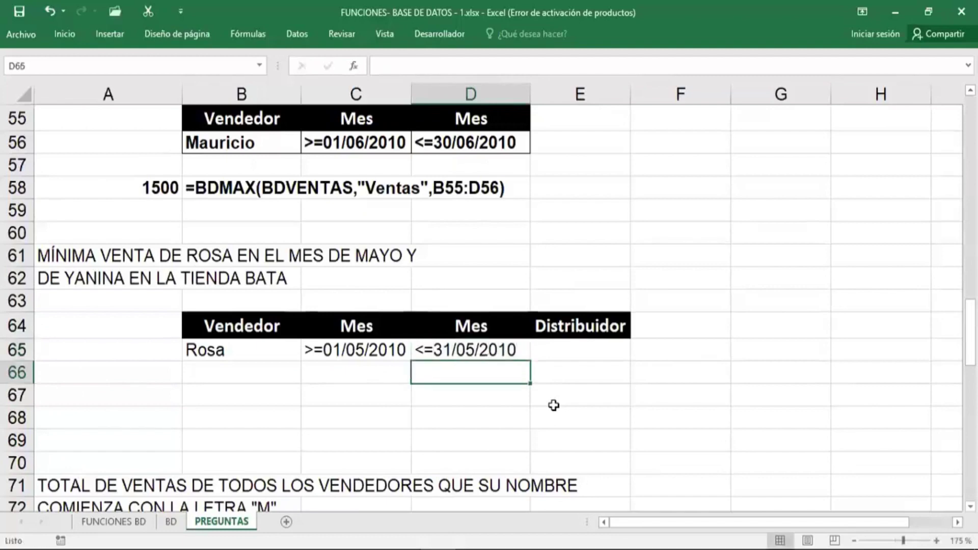
{"action": "left_click", "coordinate": [261, 374]}
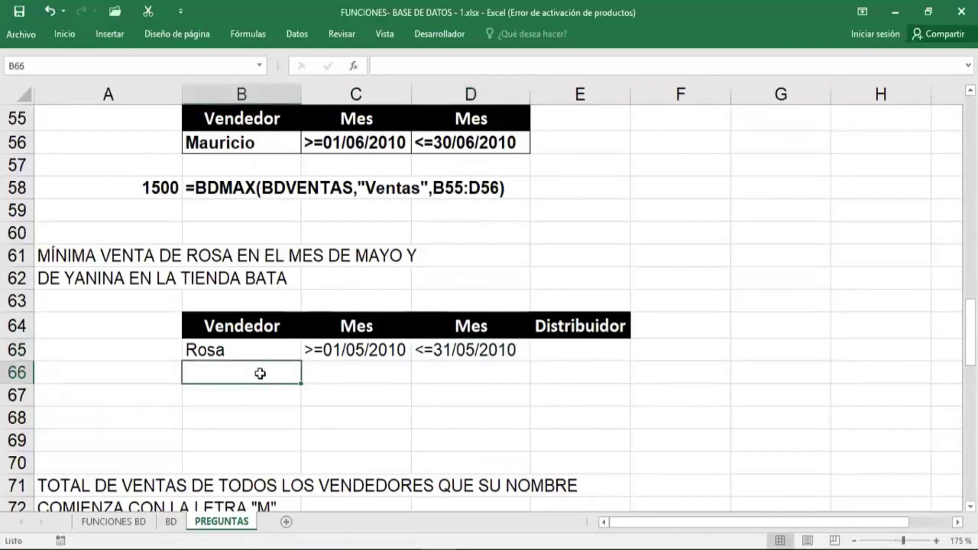
{"action": "type", "text": "Yanina"}
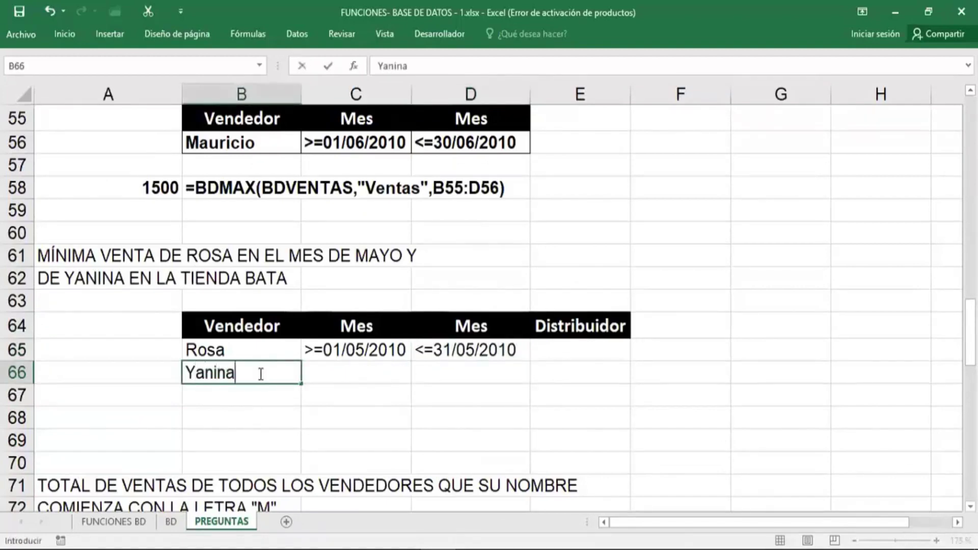
{"action": "key", "text": "Tab"}
{"action": "key", "text": "Tab"}
{"action": "key", "text": "Tab"}
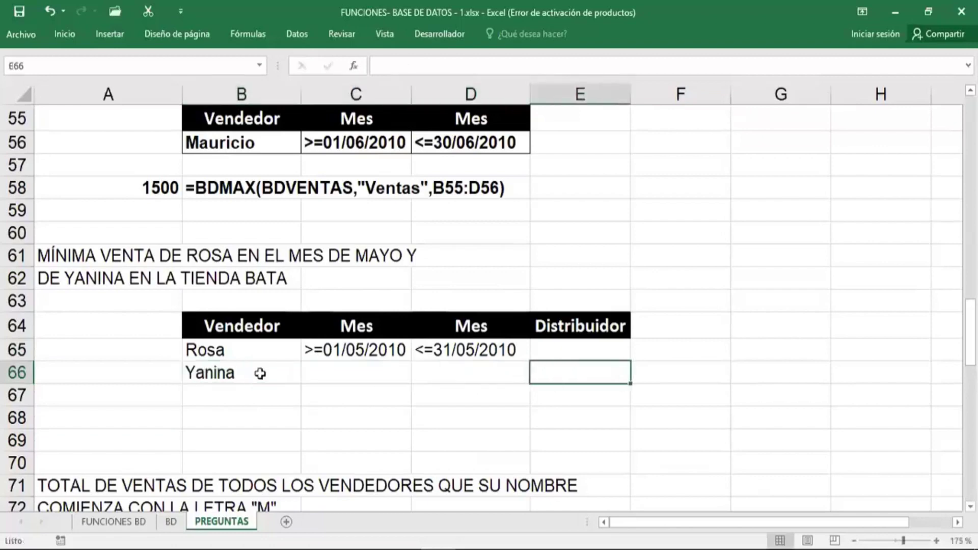
Step: Enter Bata as Yanina's distributor and fill Rosa's criteria row B65:E65 peach
{"action": "type", "text": "Bata"}
{"action": "left_click", "coordinate": [263, 351]}
{"action": "key", "text": "ctrl+a"}
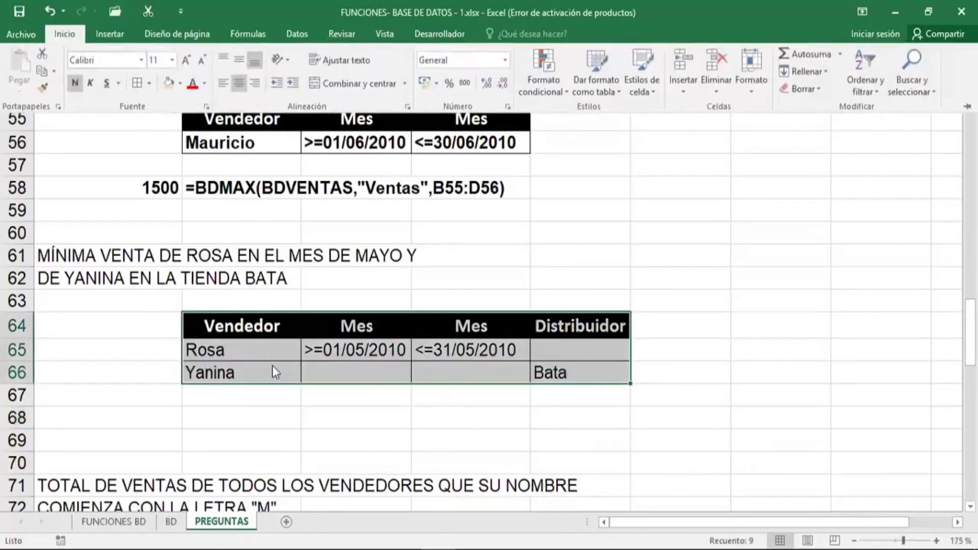
{"action": "left_click_drag", "start_coordinate": [263, 351], "coordinate": [553, 350]}
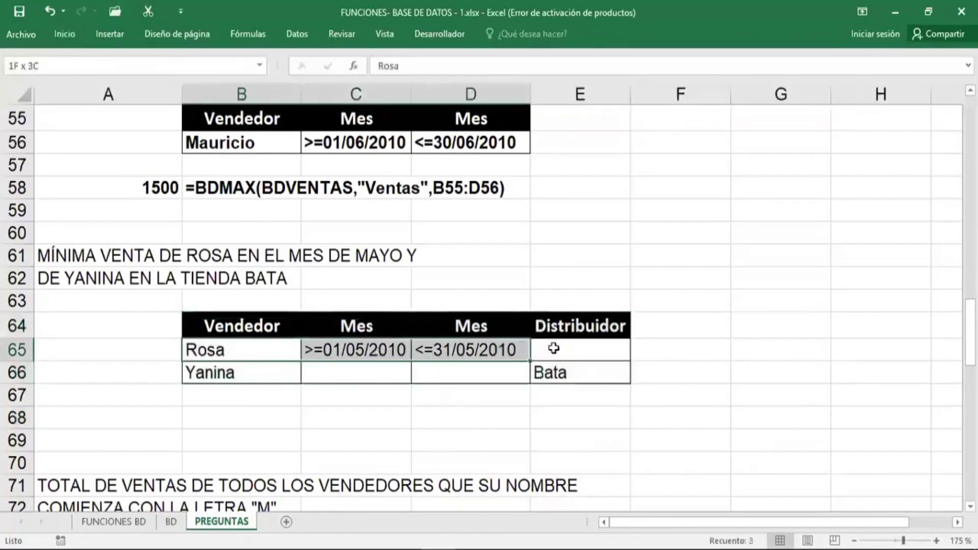
{"action": "left_click", "coordinate": [60, 39]}
{"action": "left_click", "coordinate": [171, 88]}
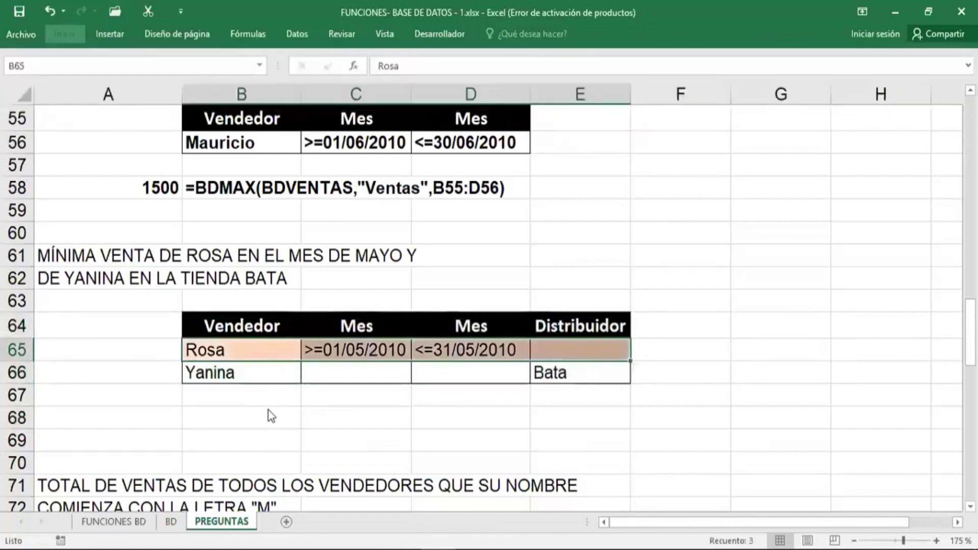
{"action": "left_click", "coordinate": [268, 415]}
Step: Fill Yanina's criteria row B66:E66 green
{"action": "left_click_drag", "start_coordinate": [256, 379], "coordinate": [614, 372]}
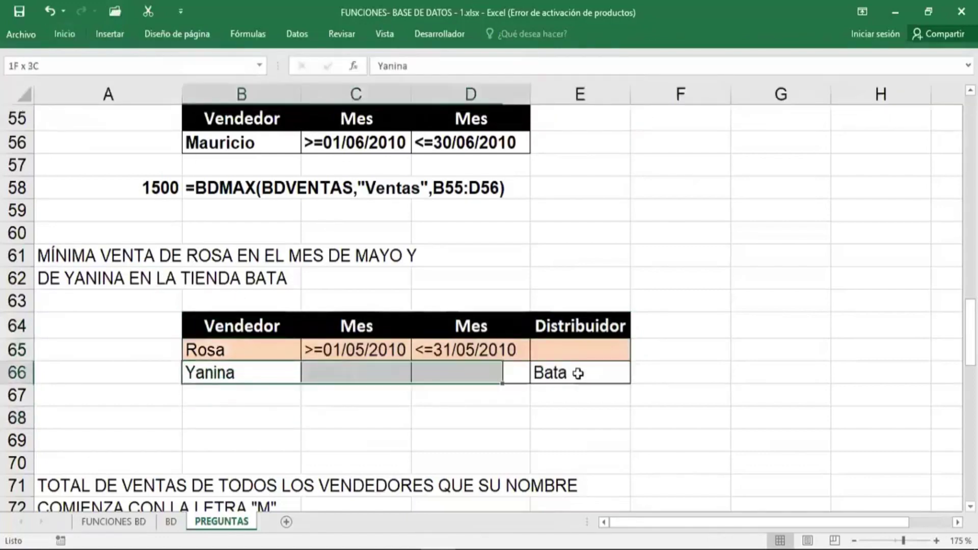
{"action": "left_click", "coordinate": [56, 36]}
{"action": "left_click", "coordinate": [181, 84]}
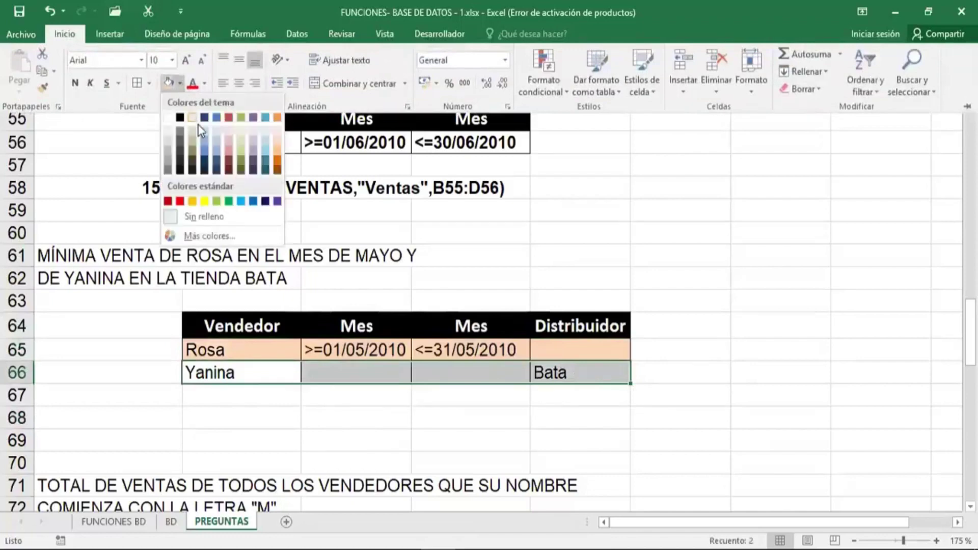
{"action": "left_click", "coordinate": [243, 143]}
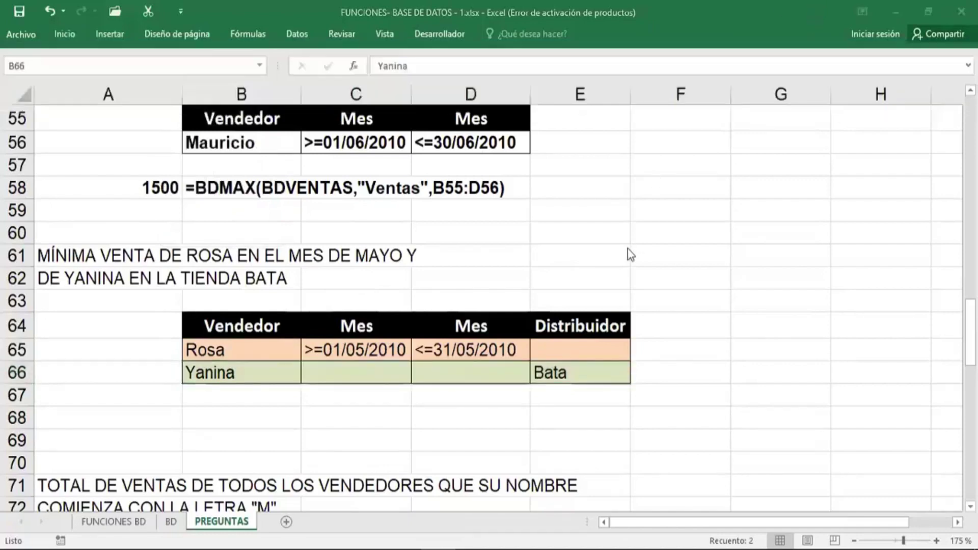
{"action": "left_click_drag", "start_coordinate": [253, 350], "coordinate": [582, 349]}
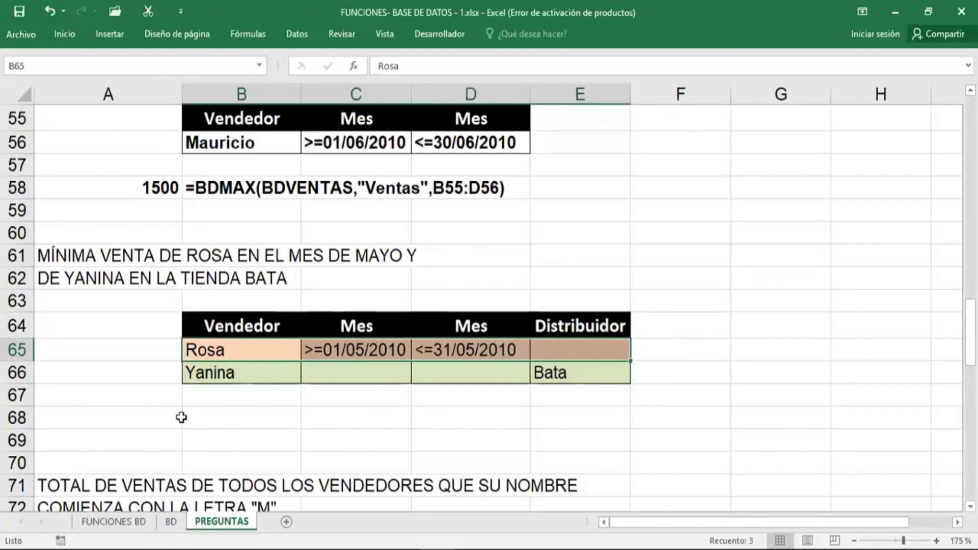
{"action": "left_click", "coordinate": [157, 417]}
Step: Enter =BDMIN(BDVENTAS,3,B64:E66) in A68, returning 130
{"action": "type", "text": "="}
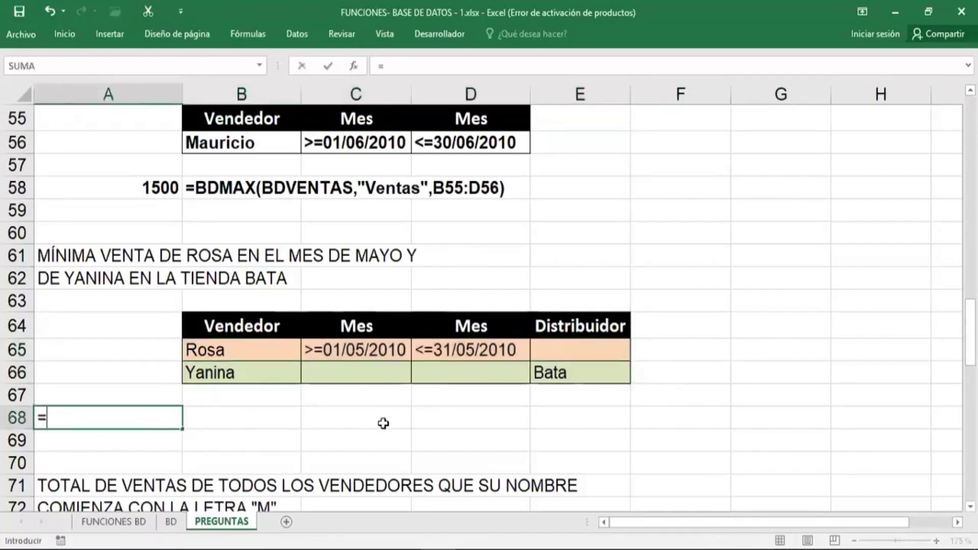
{"action": "type", "text": "bdmin"}
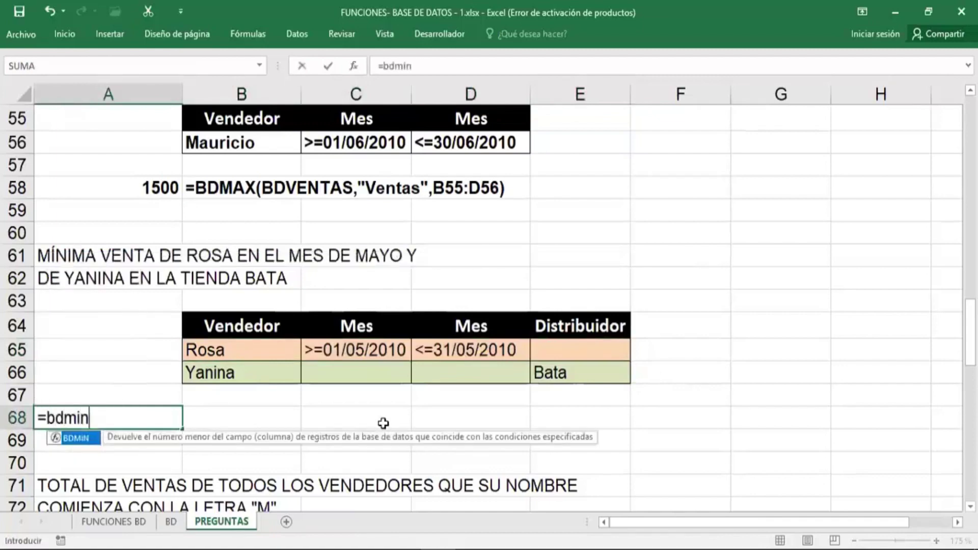
{"action": "key", "text": "Tab"}
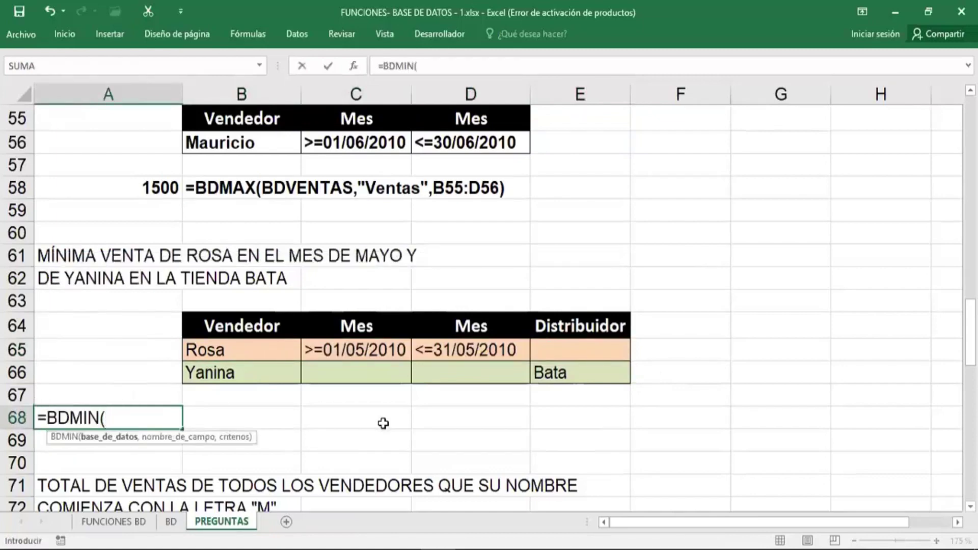
{"action": "type", "text": "bdv"}
{"action": "key", "text": "Tab"}
{"action": "type", "text": ","}
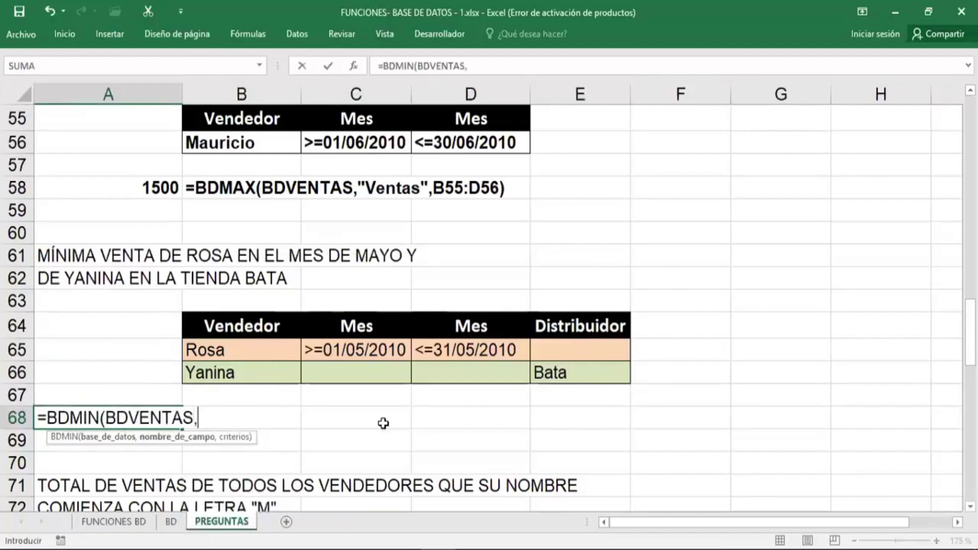
{"action": "type", "text": "3,"}
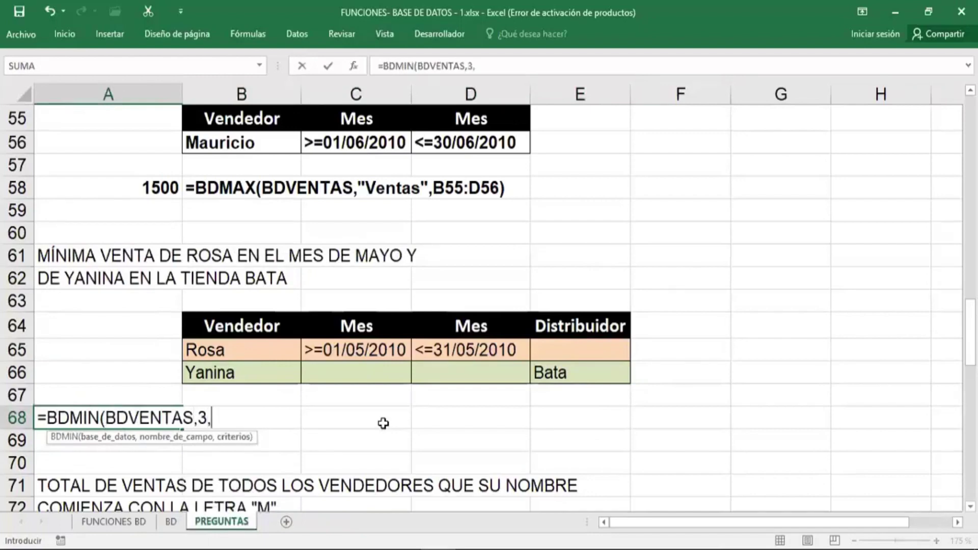
{"action": "mouse_move", "coordinate": [238, 325]}
{"action": "left_mouse_down"}
{"action": "mouse_move", "coordinate": [555, 357]}
{"action": "mouse_move", "coordinate": [557, 366]}
{"action": "left_mouse_up"}
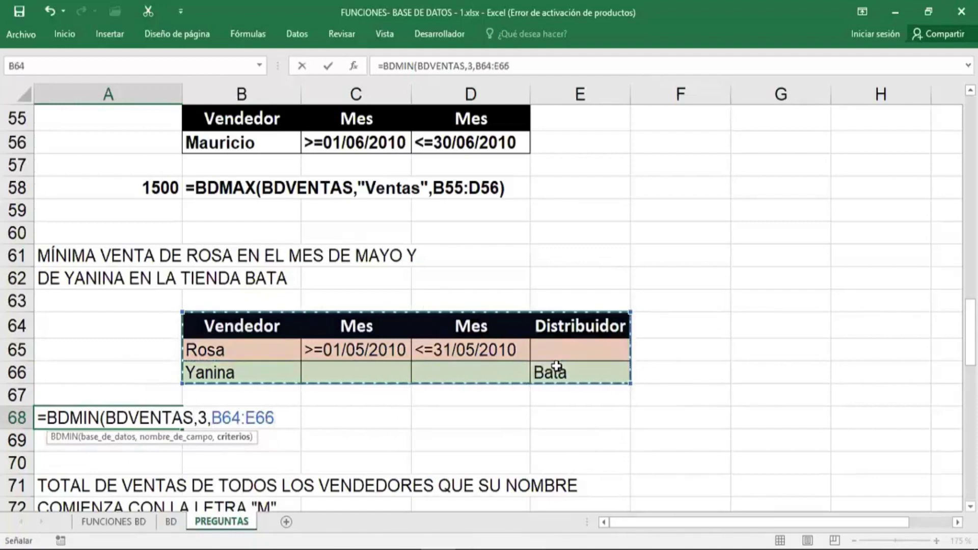
{"action": "key", "text": "Return"}
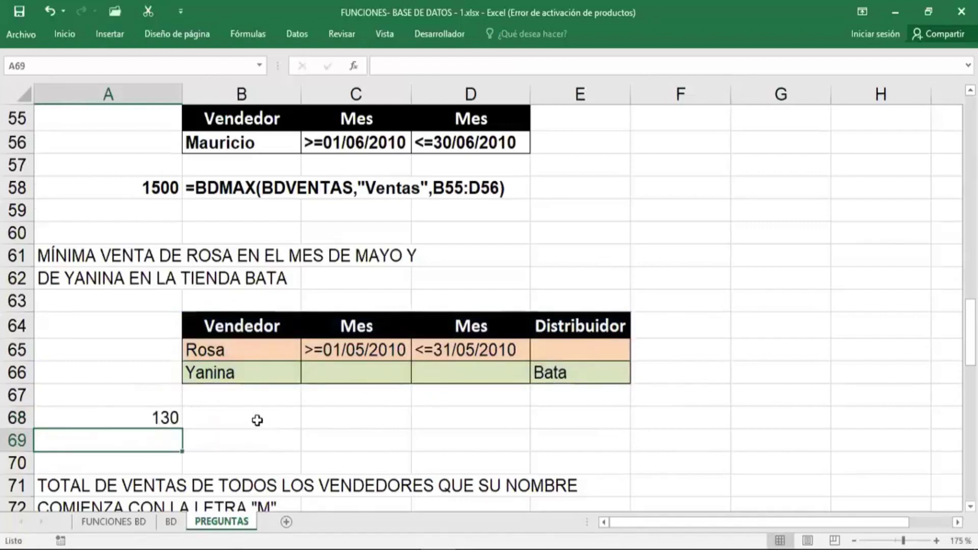
Step: Show A68's formula as text in B68 with =FORMULATEXTO(A68)
{"action": "left_click", "coordinate": [259, 420]}
{"action": "type", "text": "=fo"}
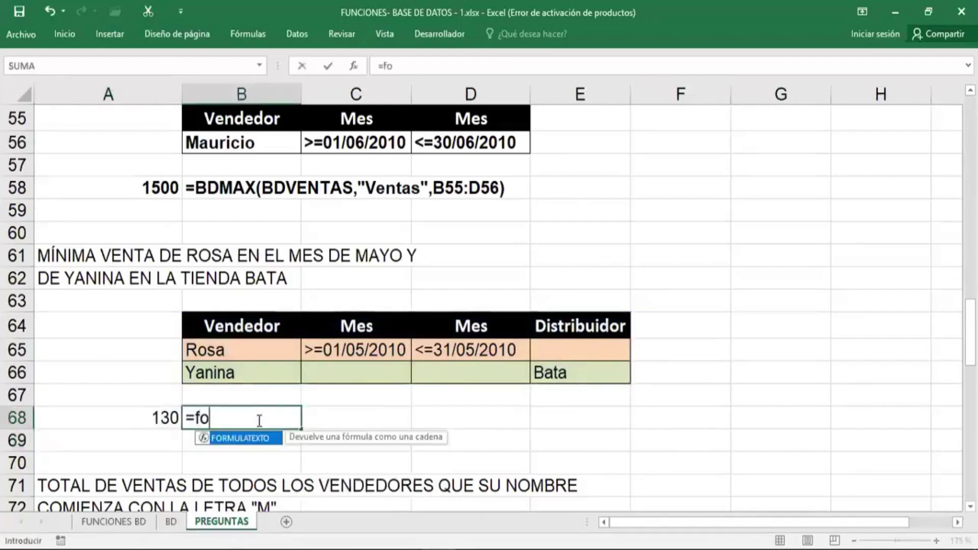
{"action": "key", "text": "Tab"}
{"action": "key", "text": "Left"}
{"action": "key", "text": "Return"}
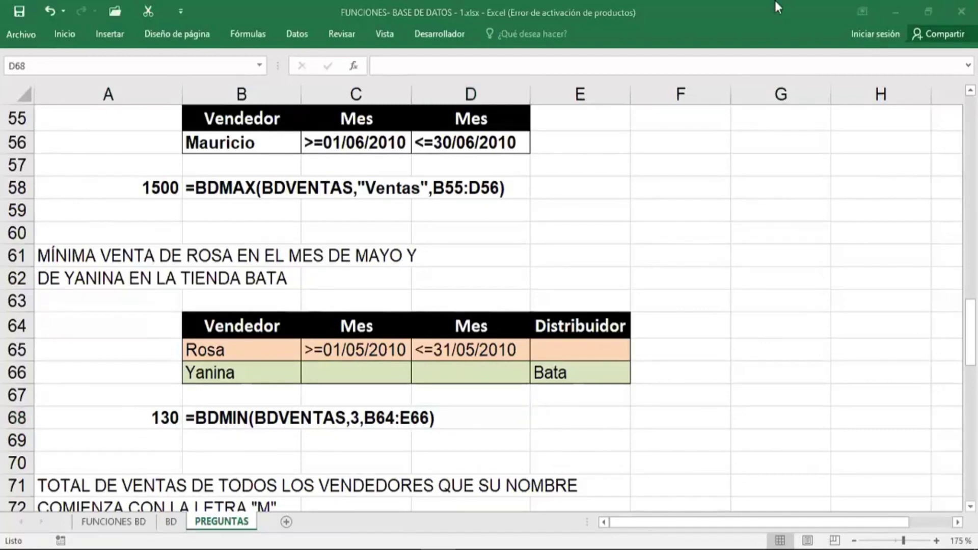
{"action": "left_click", "coordinate": [589, 252]}
{"action": "scroll", "coordinate": [586, 250], "scroll_direction": "down", "scroll_amount": 3}
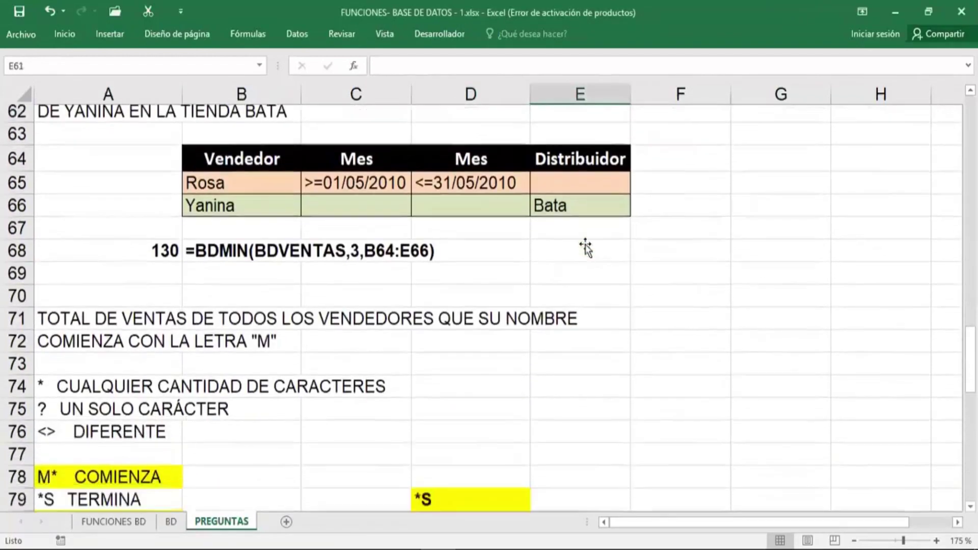
{"action": "scroll", "coordinate": [586, 248], "scroll_direction": "down", "scroll_amount": 2}
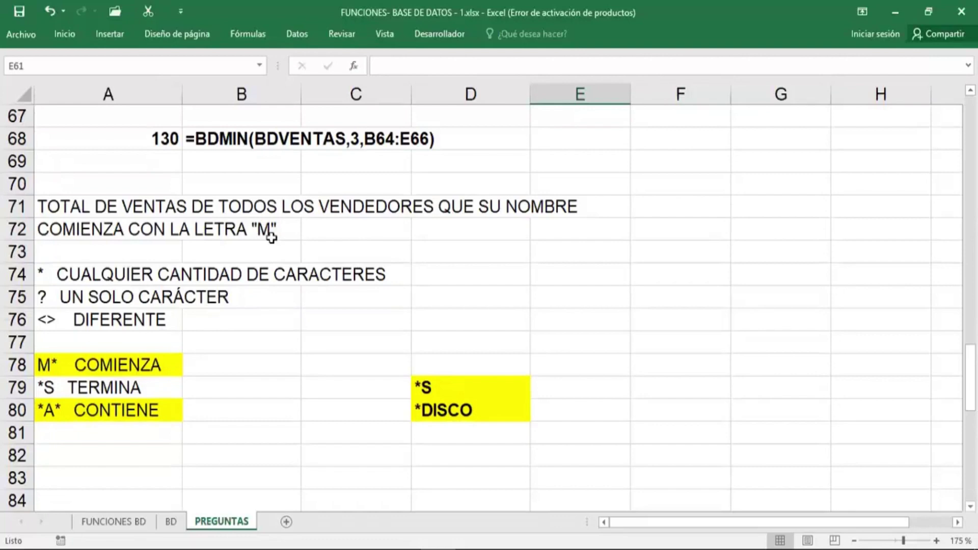
{"action": "left_click", "coordinate": [47, 273]}
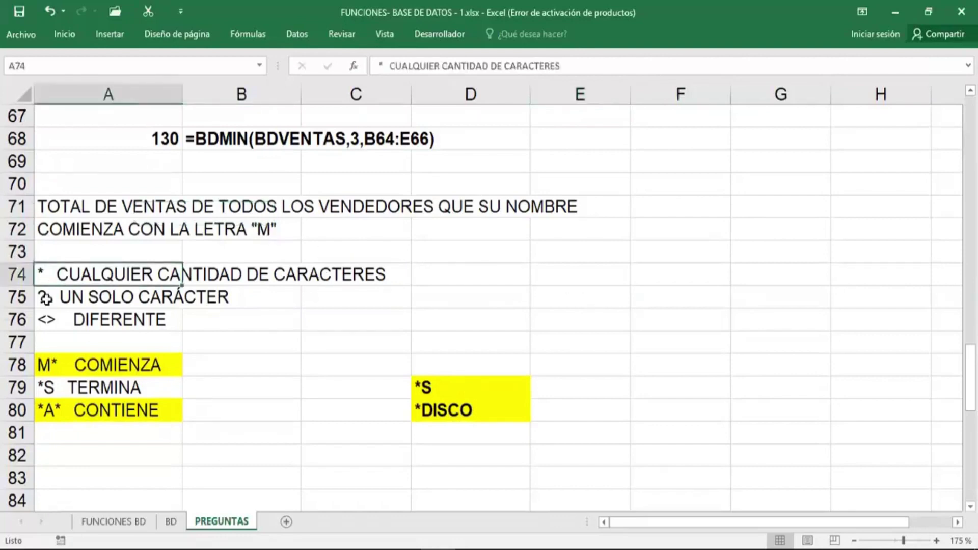
{"action": "left_click", "coordinate": [45, 297]}
{"action": "left_click", "coordinate": [50, 318]}
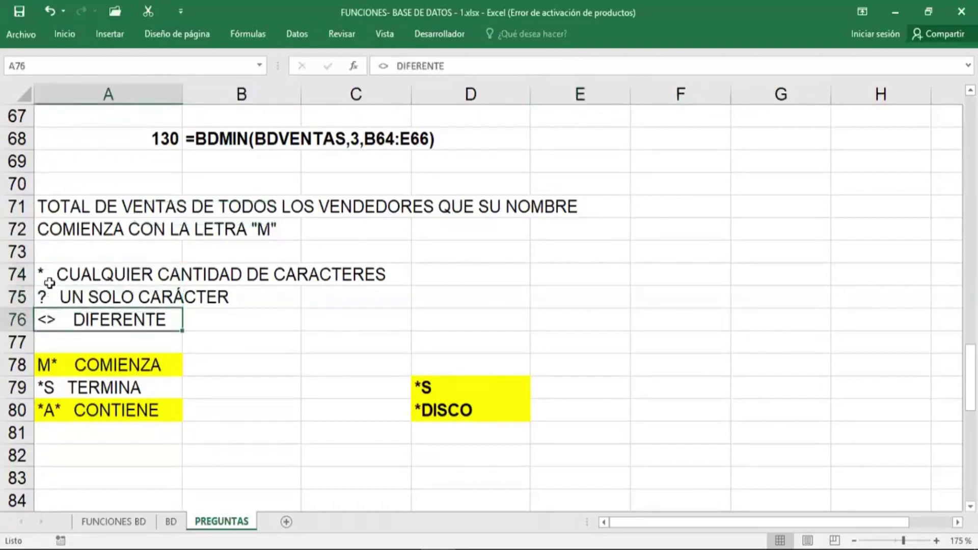
{"action": "left_click_drag", "start_coordinate": [47, 276], "coordinate": [48, 318]}
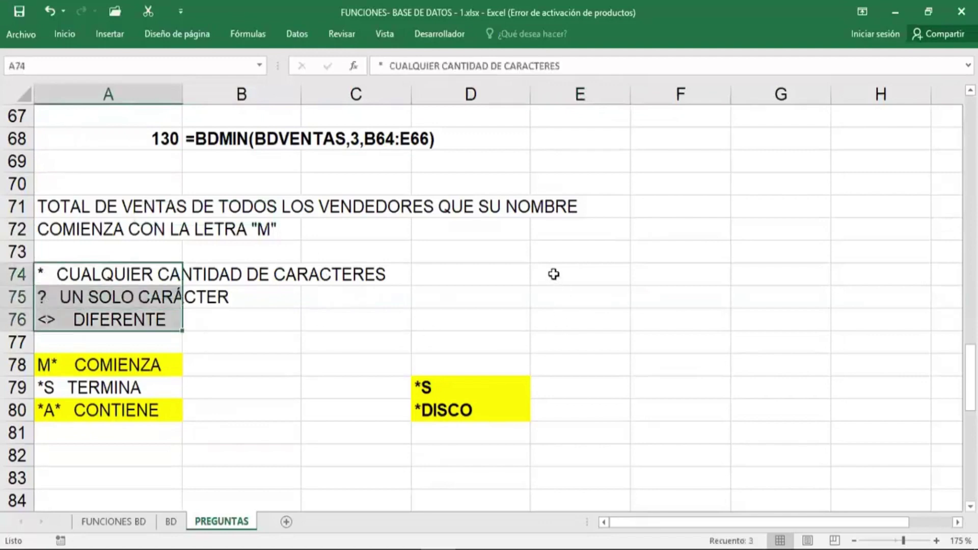
{"action": "left_click", "coordinate": [556, 275]}
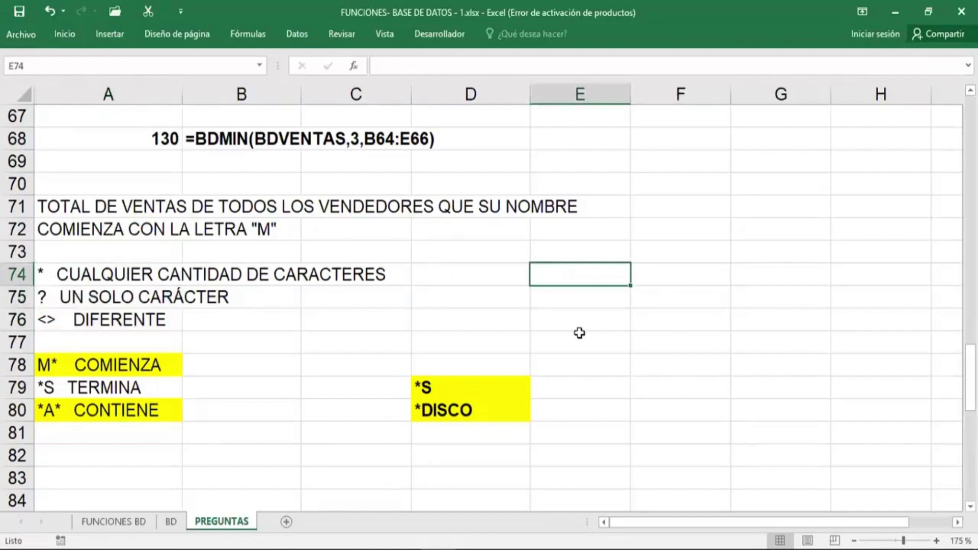
Step: Enter the wildcard examples m*, *s and *b* in E74:E76 and select them
{"action": "type", "text": "m"}
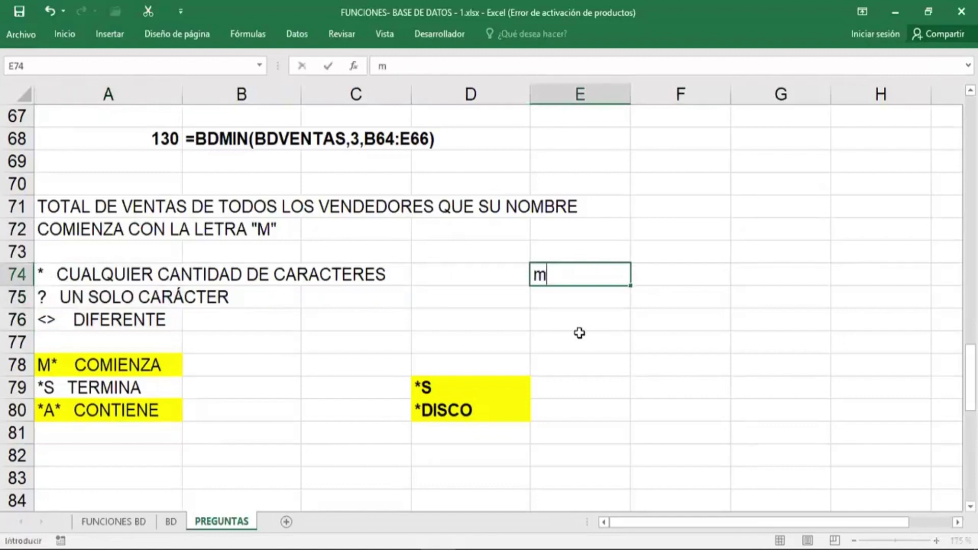
{"action": "type", "text": "*"}
{"action": "left_click", "coordinate": [580, 300]}
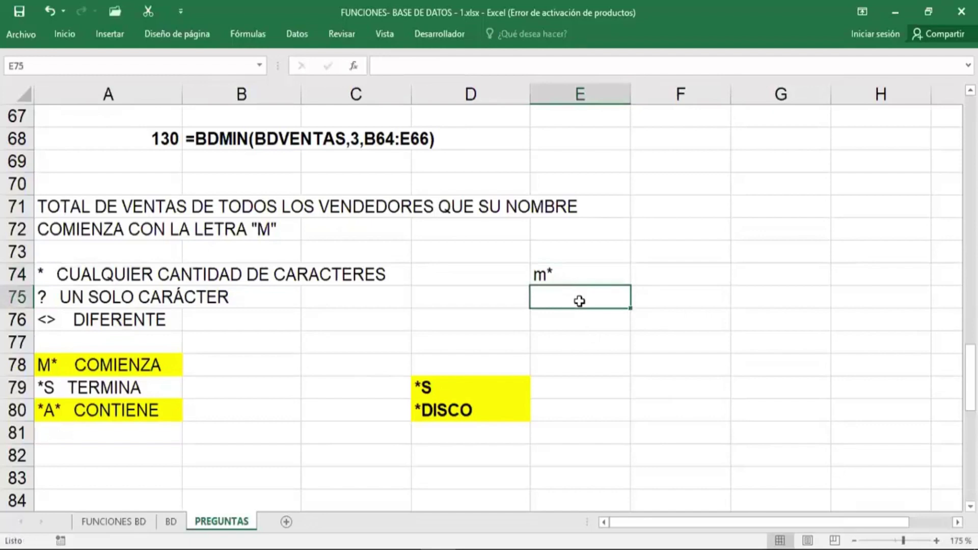
{"action": "type", "text": "*s"}
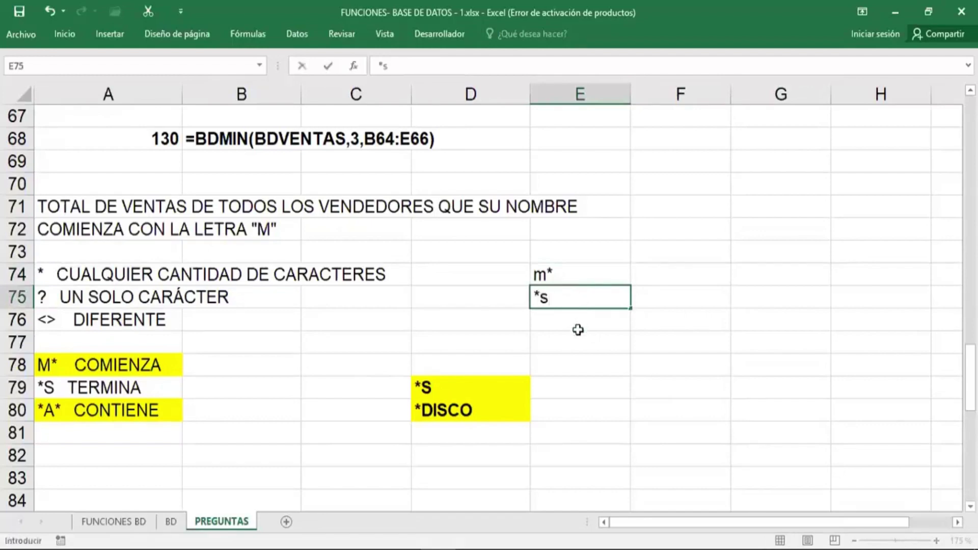
{"action": "left_click", "coordinate": [578, 320]}
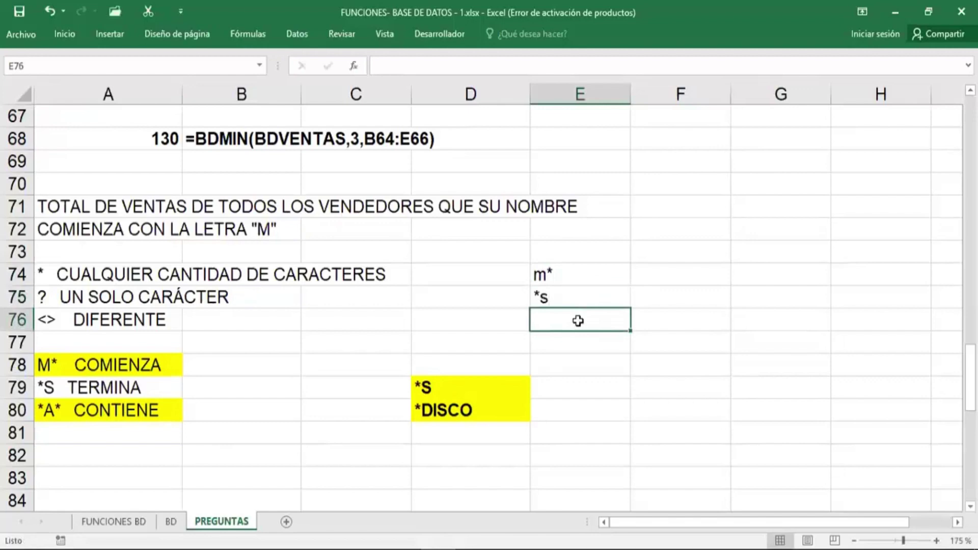
{"action": "type", "text": "*b"}
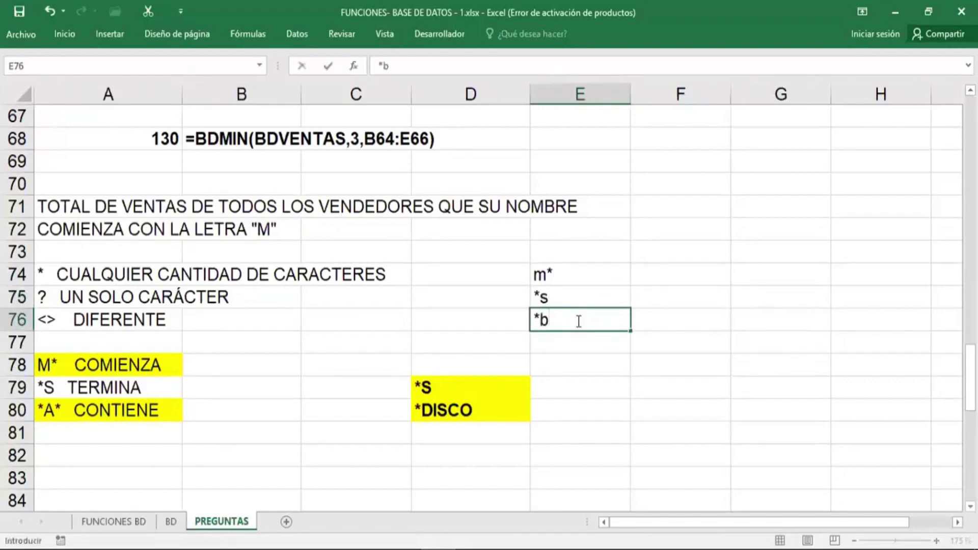
{"action": "type", "text": "*"}
{"action": "left_click", "coordinate": [696, 360]}
{"action": "left_click_drag", "start_coordinate": [594, 275], "coordinate": [593, 321]}
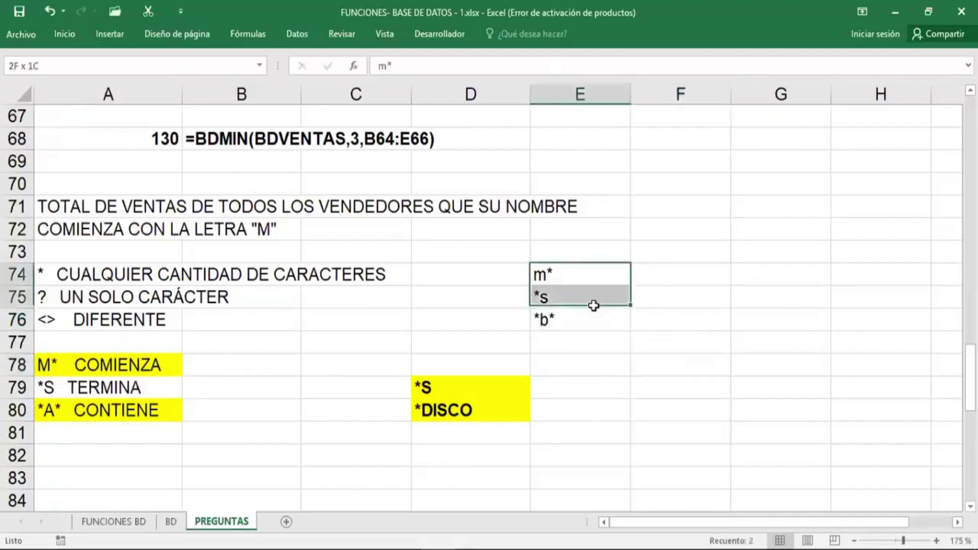
{"action": "left_click", "coordinate": [683, 373]}
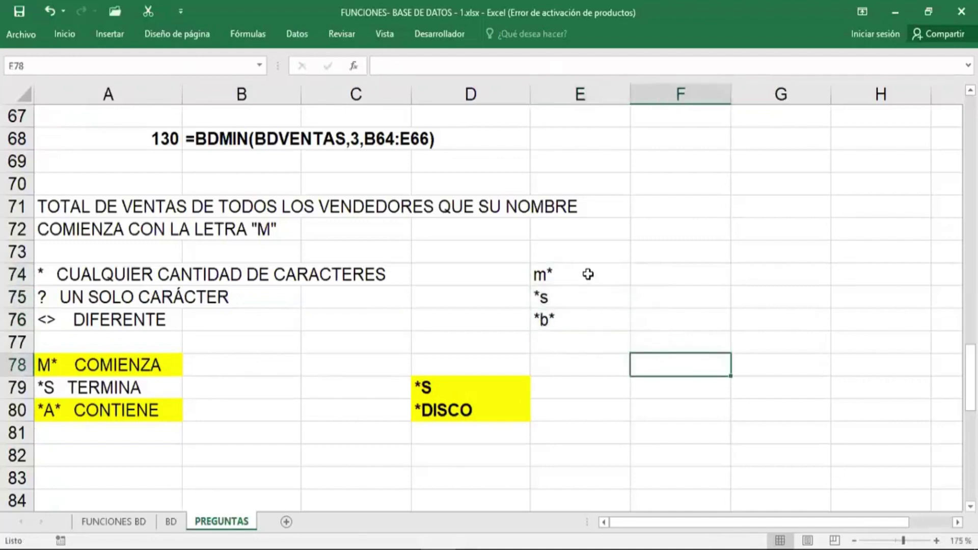
{"action": "left_click_drag", "start_coordinate": [589, 274], "coordinate": [589, 323]}
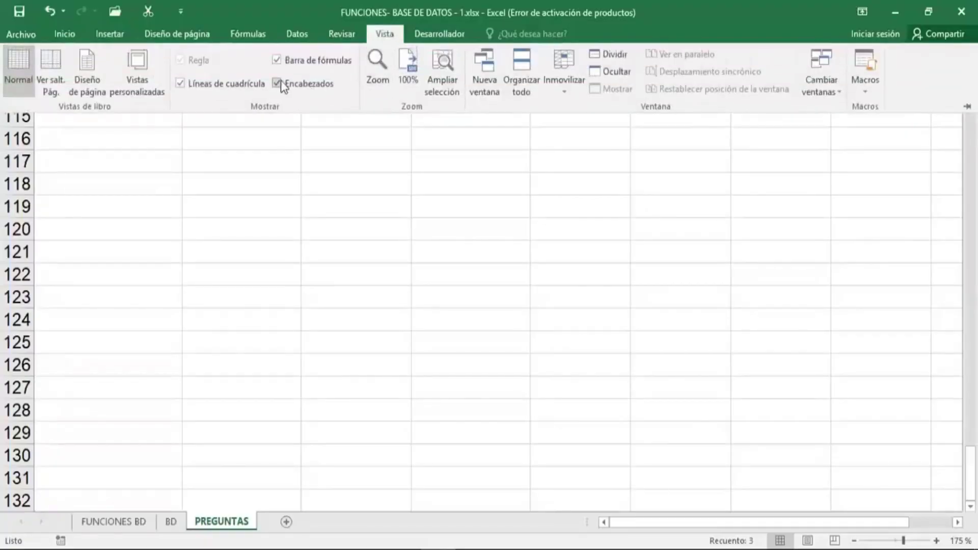
Step: Uncheck Líneas de cuadrícula on the Vista tab for the PREGUNTAS sheet
{"action": "left_click", "coordinate": [242, 81]}
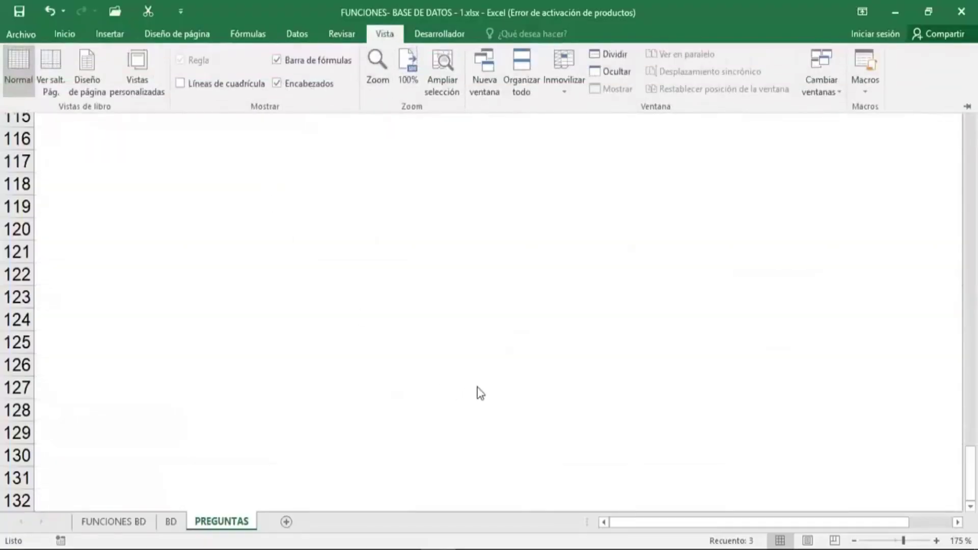
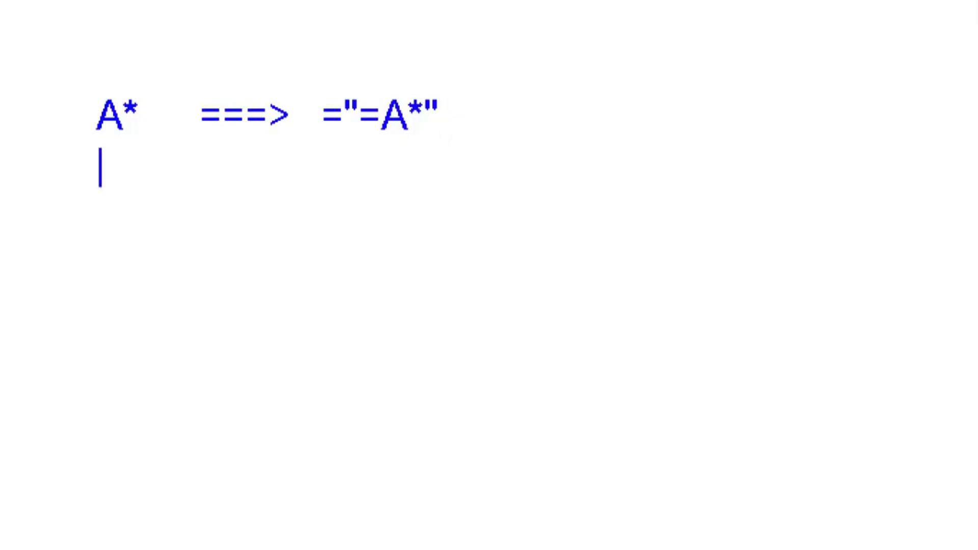
Step: Write the rule *S ===> ="=*S" on the annotation screen
{"action": "type", "text": "+"}
{"action": "type", "text": "S"}
{"action": "key", "text": "BackSpace"}
{"action": "key", "text": "BackSpace"}
{"action": "type", "text": "*S     "}
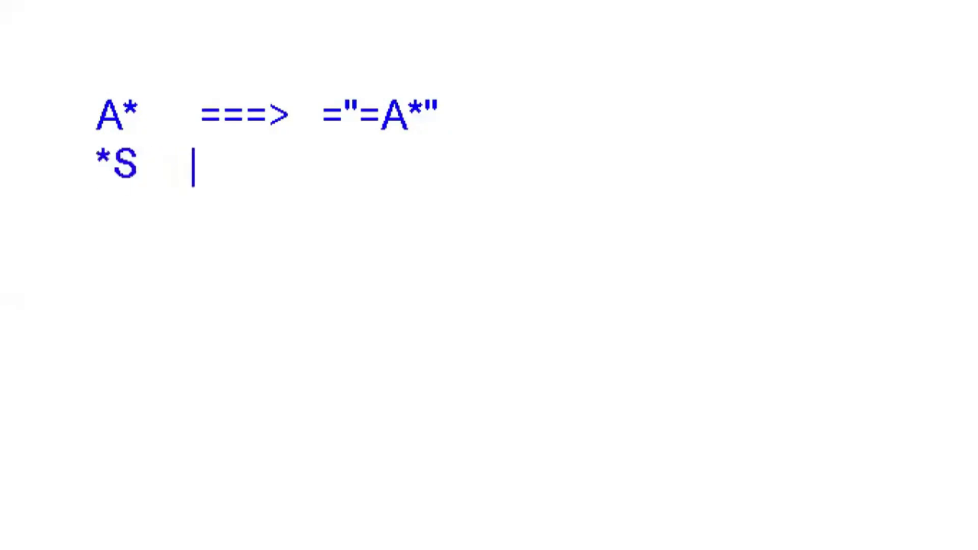
{"action": "type", "text": "===="}
{"action": "key", "text": "BackSpace"}
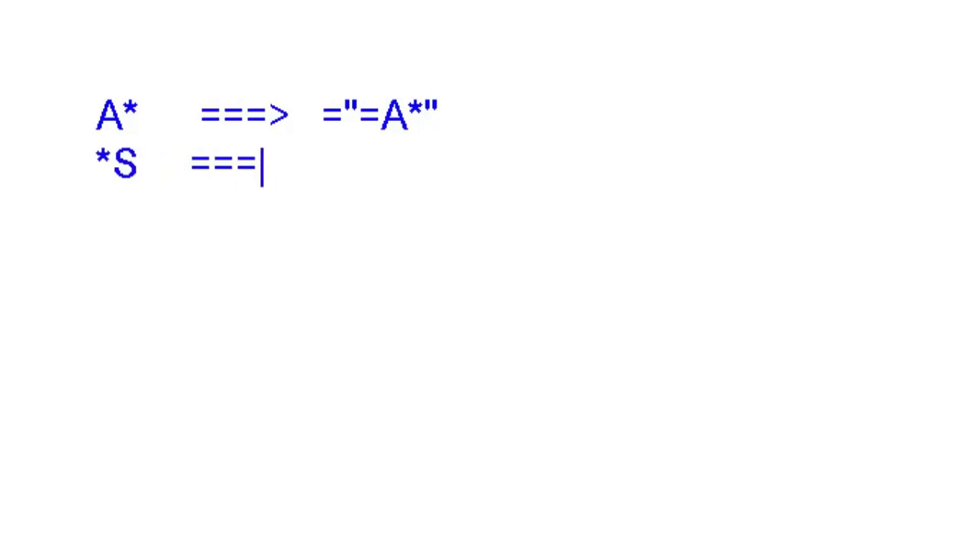
{"action": "type", "text": ">   "}
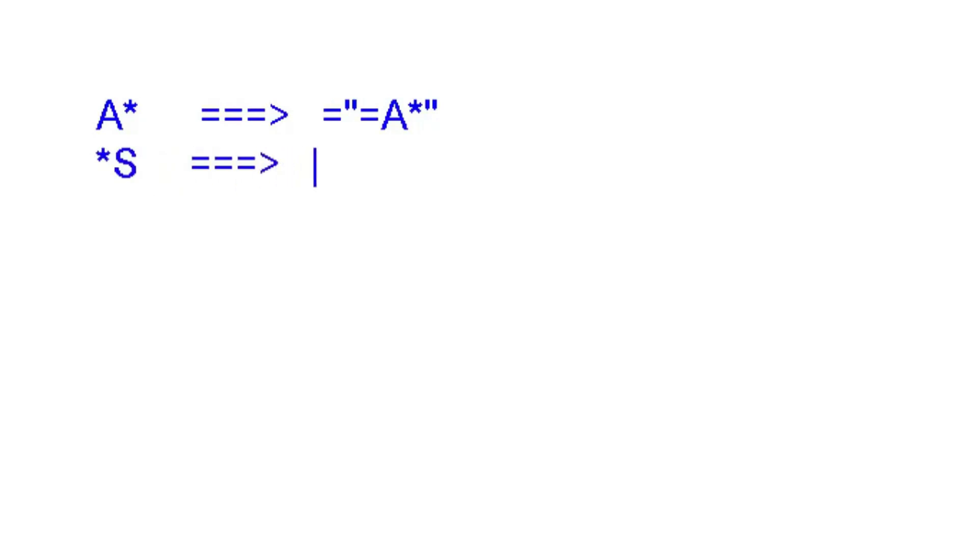
{"action": "type", "text": "=\"="}
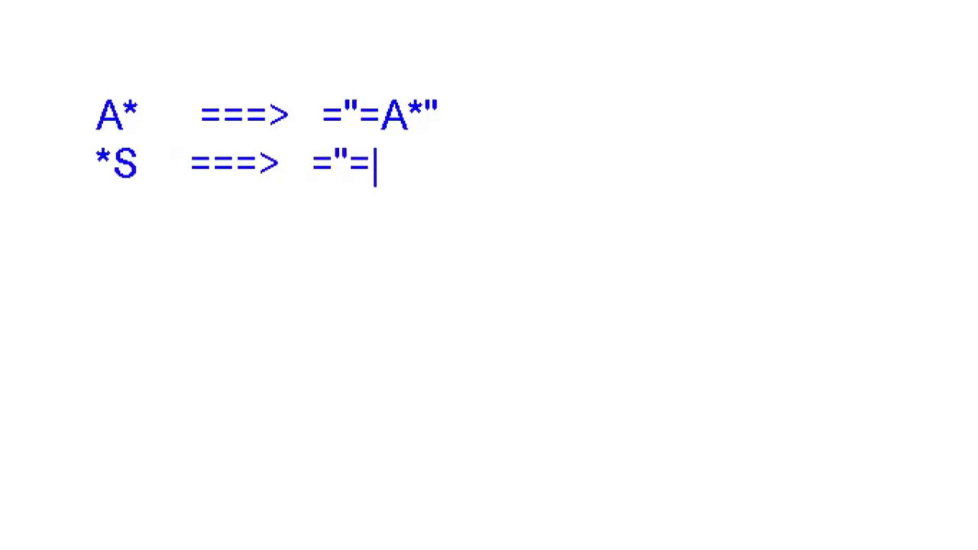
{"action": "type", "text": "*S\""}
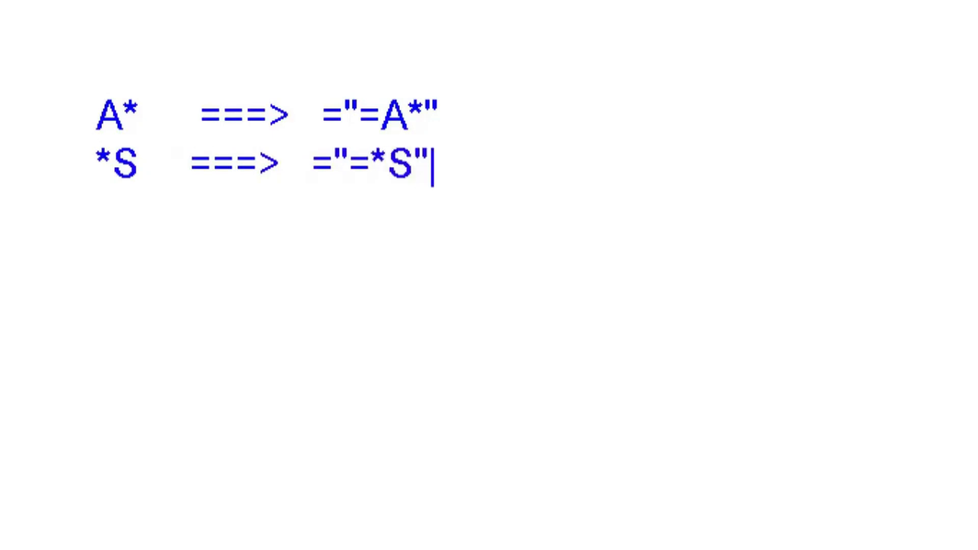
{"action": "key", "text": "Return"}
Step: Add the rule *E* ===> ="=*E*" and begin the line ?A* ===> ="=?A*"
{"action": "type", "text": "*E*   "}
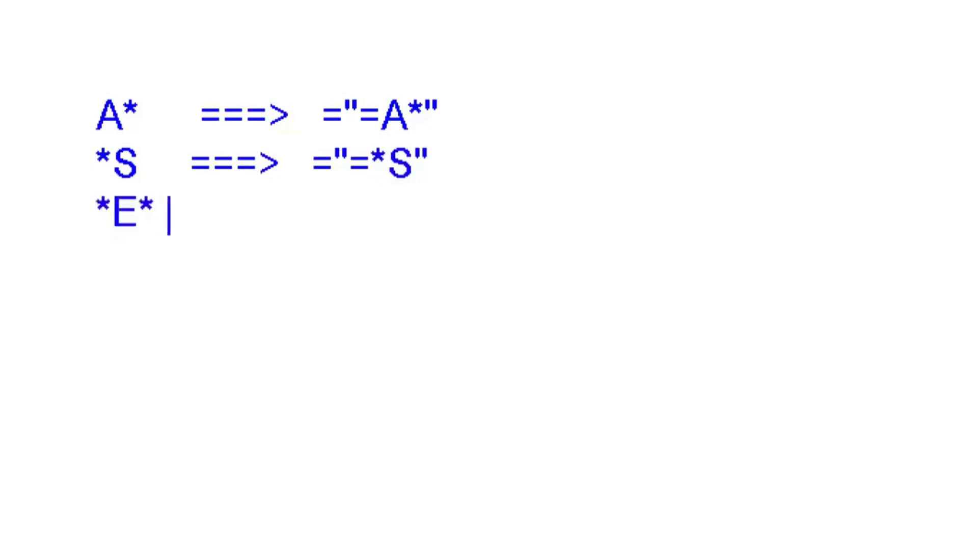
{"action": "type", "text": "==="}
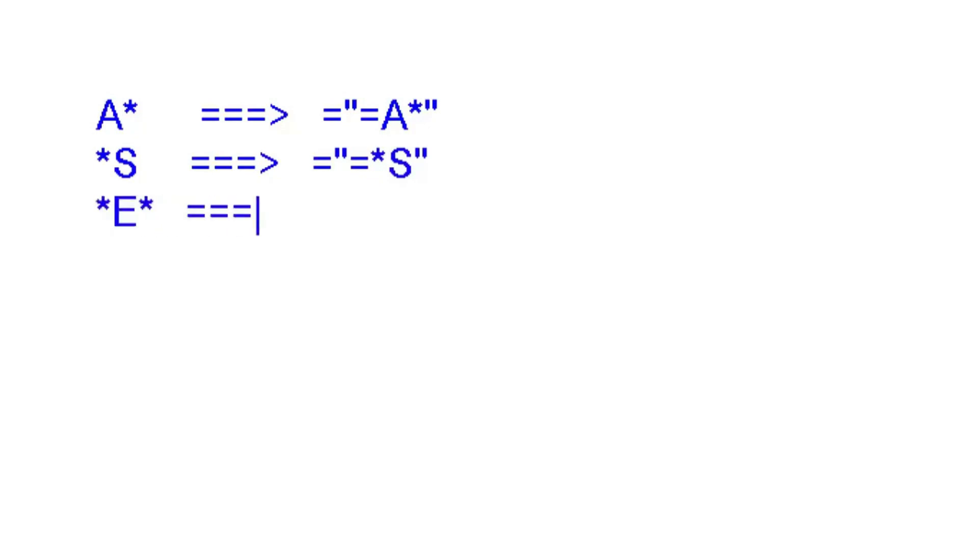
{"action": "type", "text": ">   "}
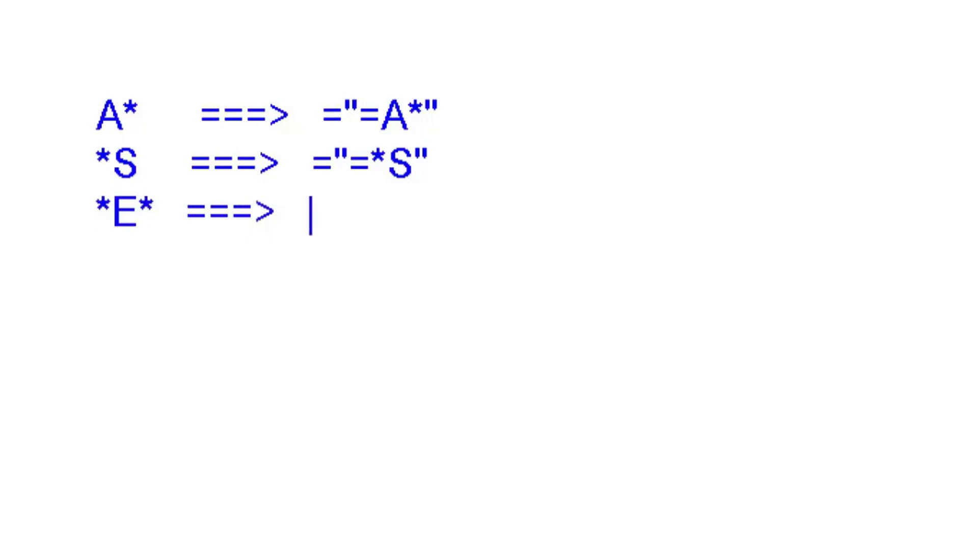
{"action": "type", "text": "=\""}
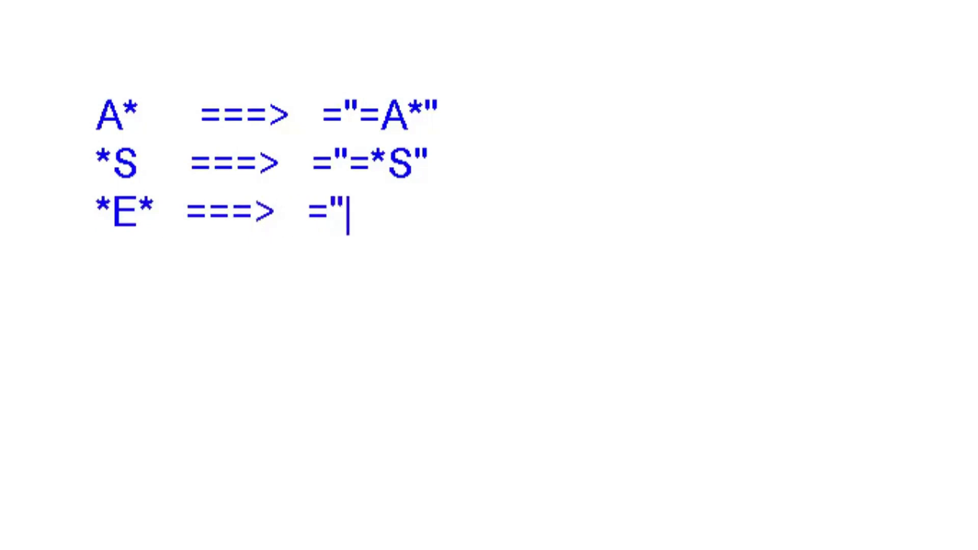
{"action": "type", "text": "=*"}
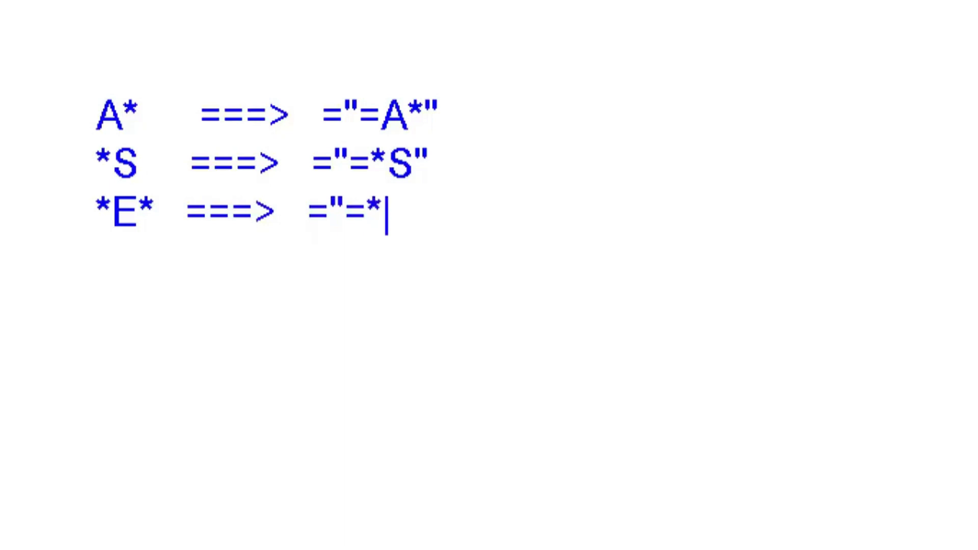
{"action": "type", "text": "E*\""}
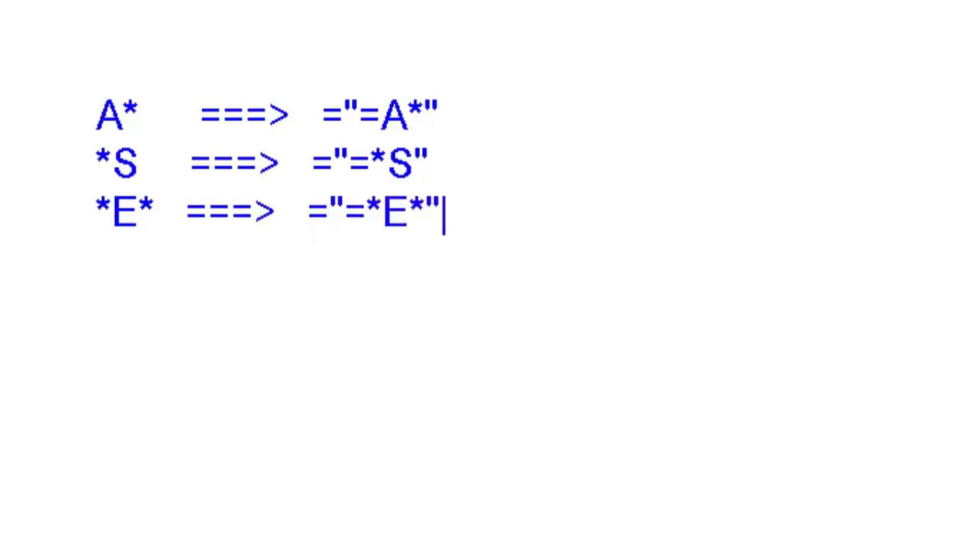
{"action": "key", "text": "Return"}
{"action": "type", "text": "?A*"}
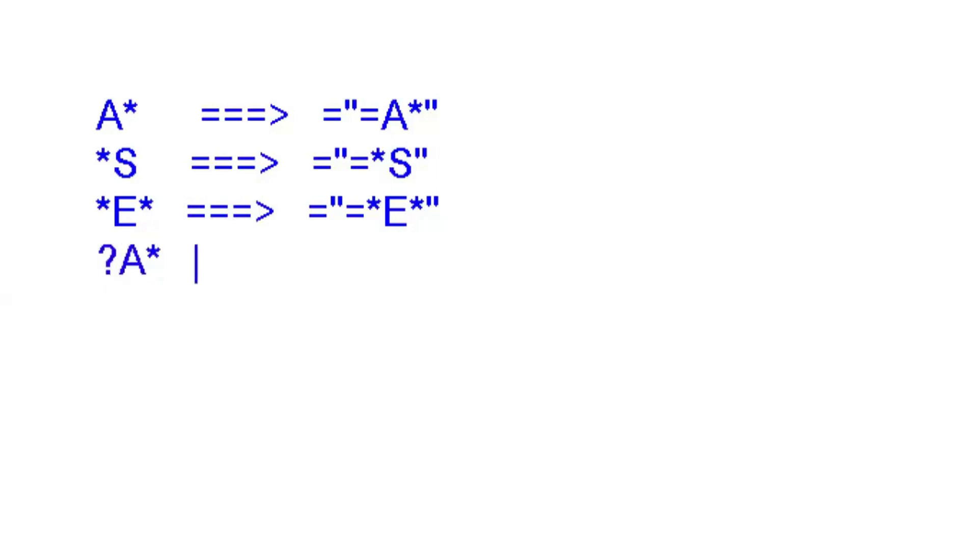
{"action": "type", "text": "  ===>"}
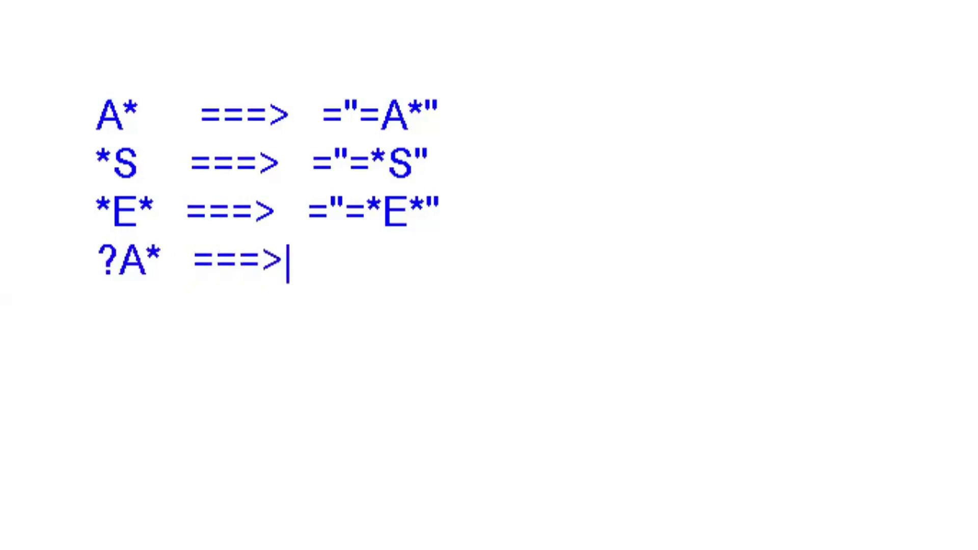
{"action": "type", "text": "  ="}
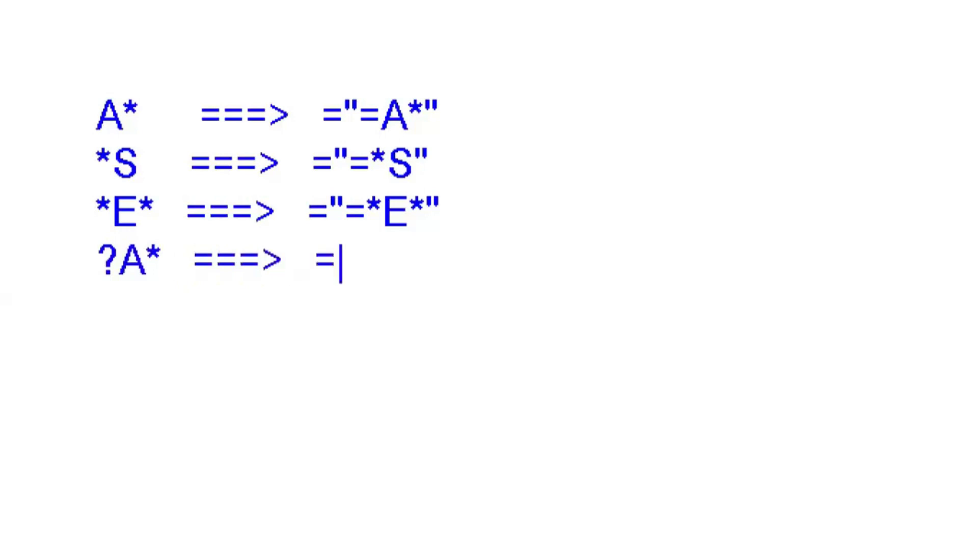
{"action": "type", "text": "\"="}
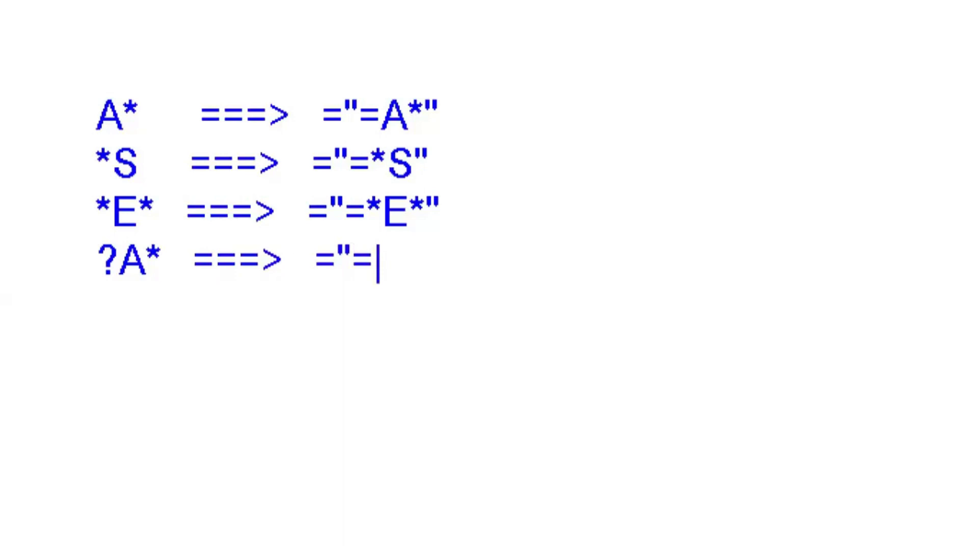
{"action": "type", "text": "?A*"}
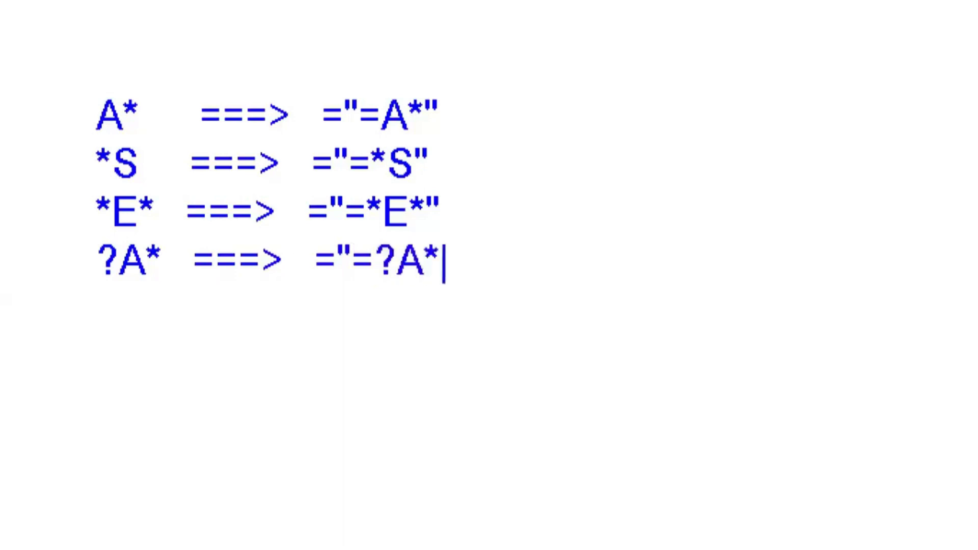
{"action": "type", "text": "\""}
Step: Finish the ?A* line and write *O? ===> ="=*O?" beneath it
{"action": "key", "text": "Return"}
{"action": "type", "text": "*"}
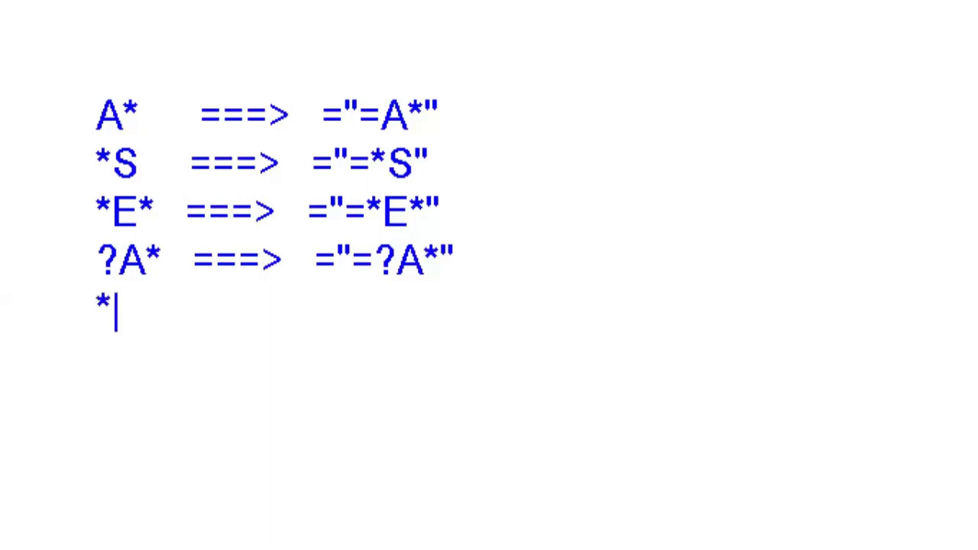
{"action": "type", "text": "O?  "}
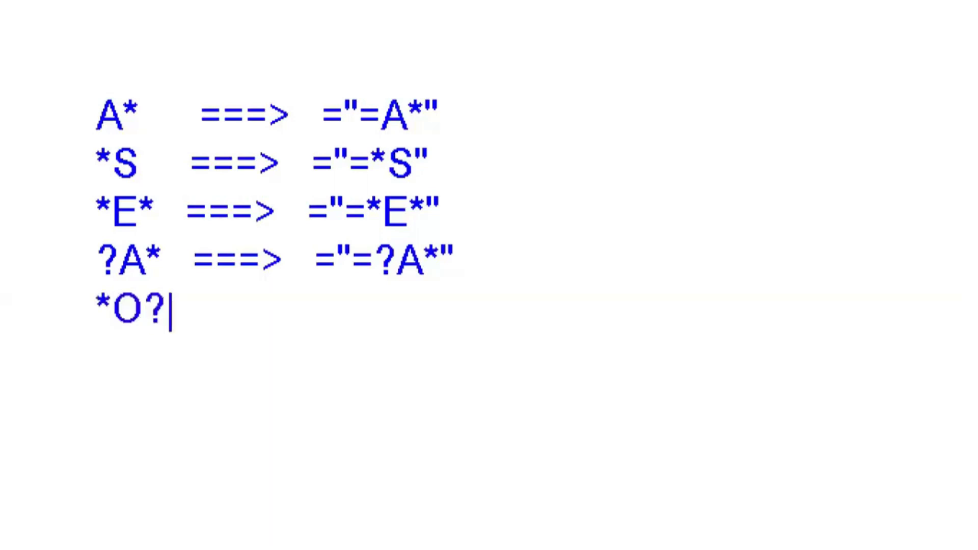
{"action": "type", "text": "==="}
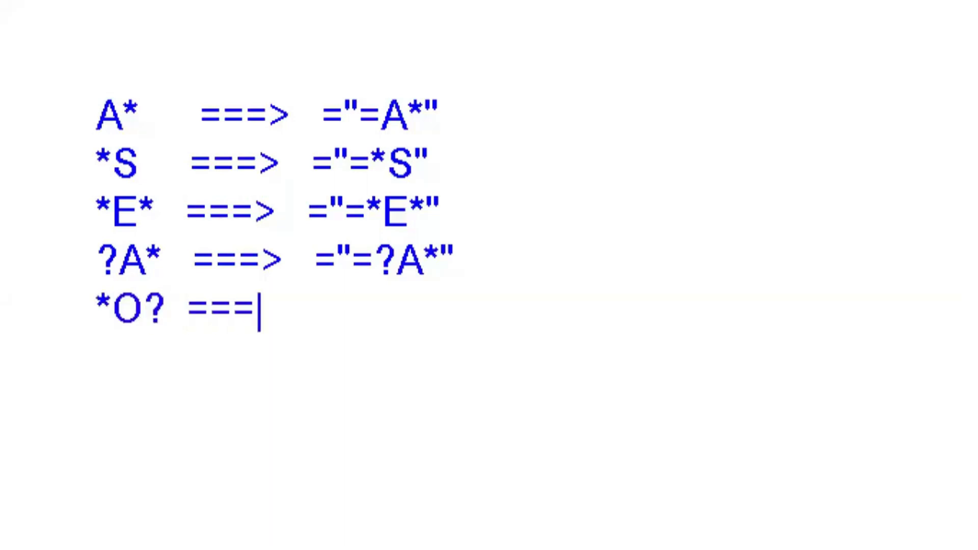
{"action": "type", "text": ">  "}
{"action": "type", "text": "=\"="}
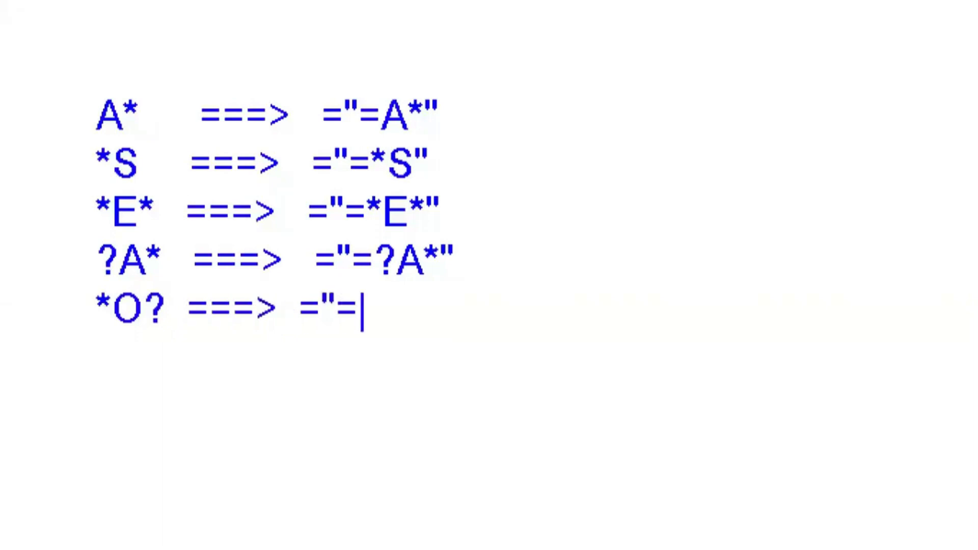
{"action": "type", "text": "*"}
{"action": "type", "text": "O?"}
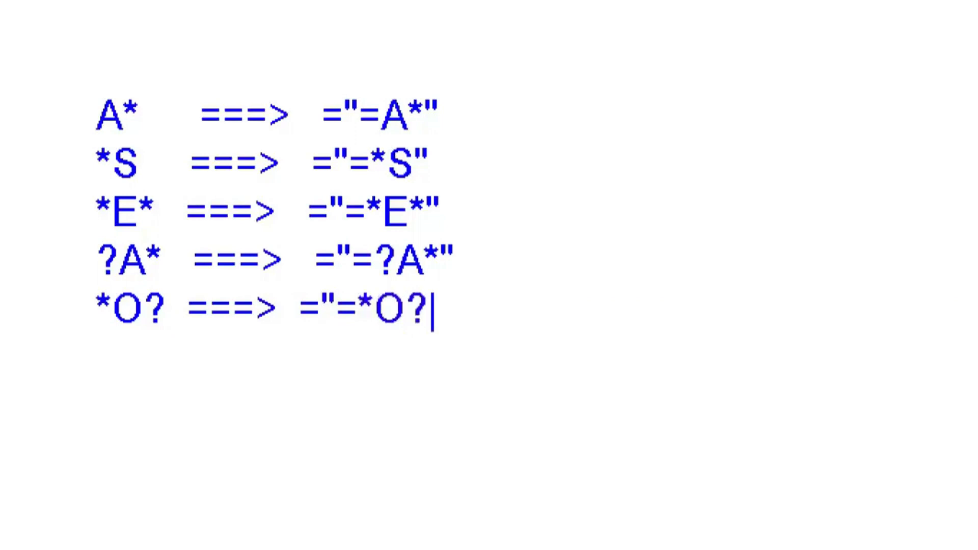
{"action": "type", "text": "\""}
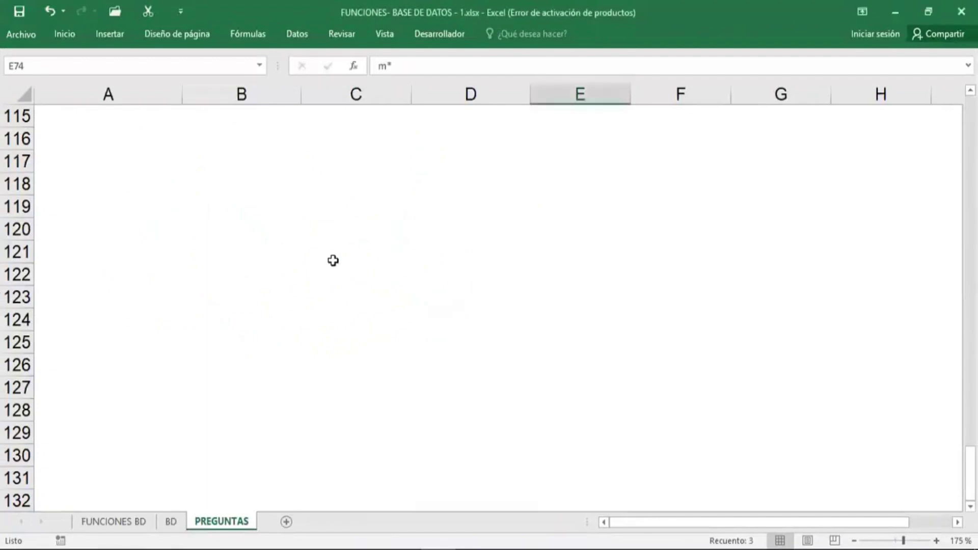
Step: Insert several blank rows at row 73, below the question about names starting with M
{"action": "scroll", "coordinate": [350, 307], "scroll_direction": "up", "scroll_amount": 3}
{"action": "scroll", "coordinate": [351, 309], "scroll_direction": "up", "scroll_amount": 5}
{"action": "scroll", "coordinate": [352, 308], "scroll_direction": "up", "scroll_amount": 3}
{"action": "scroll", "coordinate": [350, 308], "scroll_direction": "up", "scroll_amount": 3}
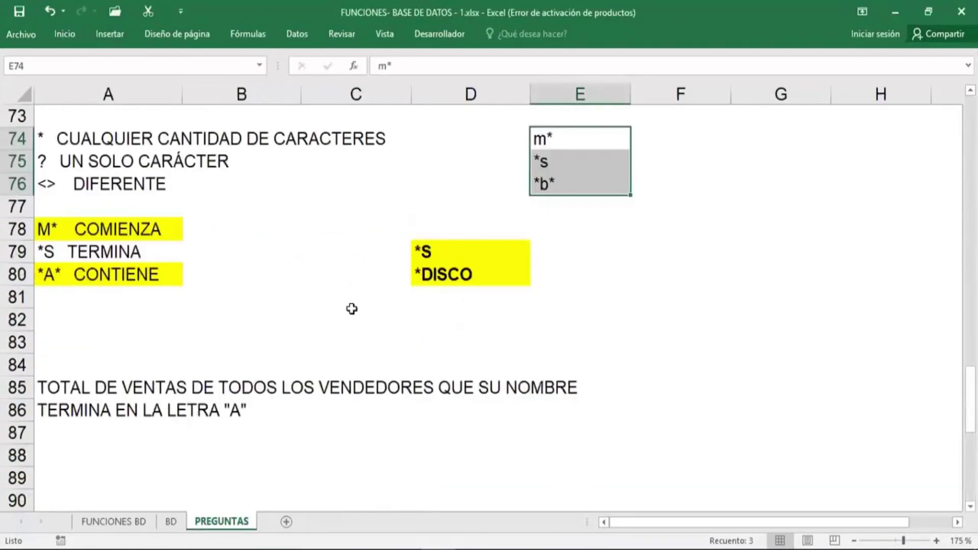
{"action": "scroll", "coordinate": [349, 307], "scroll_direction": "up", "scroll_amount": 2}
{"action": "left_click", "coordinate": [604, 338]}
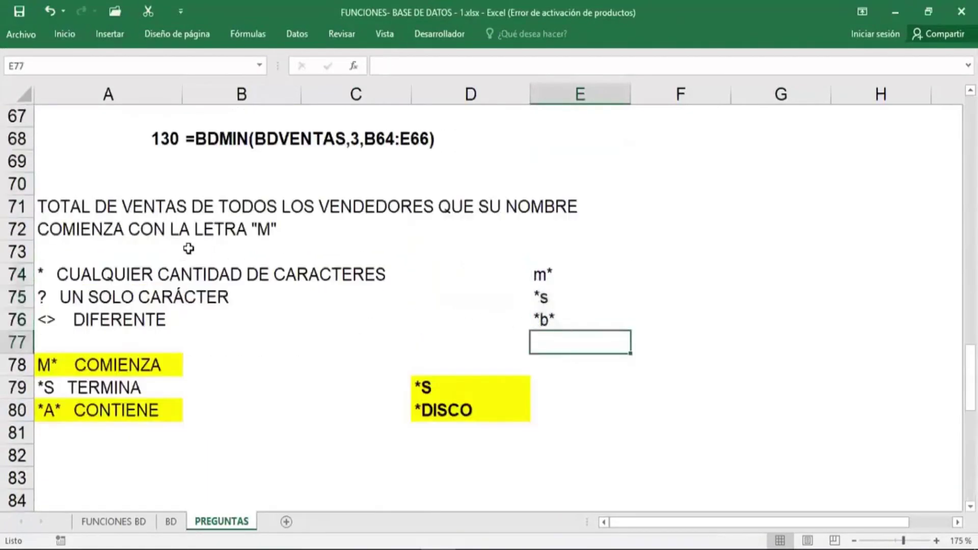
{"action": "left_click", "coordinate": [18, 251]}
{"action": "key", "text": "ctrl+plus"}
{"action": "key", "text": "ctrl+plus"}
{"action": "key", "text": "ctrl+plus"}
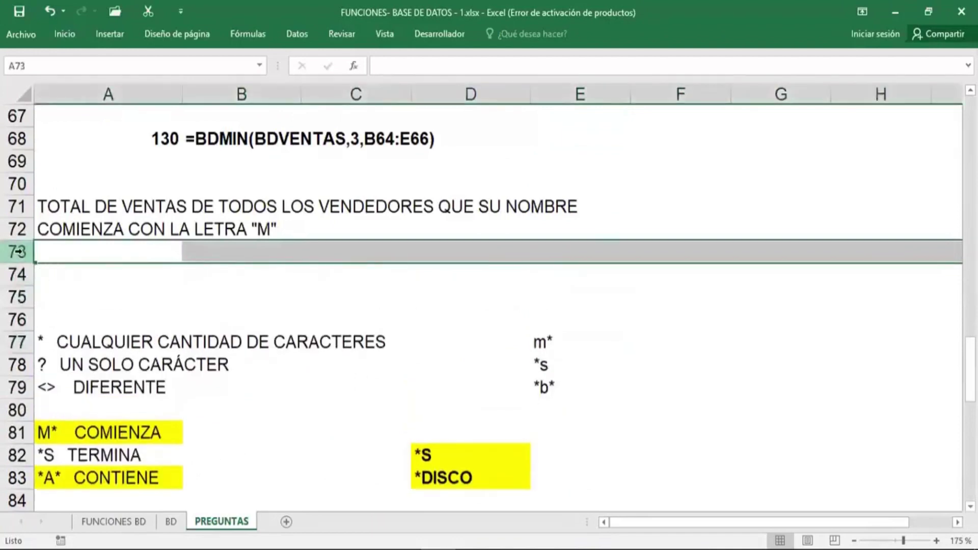
{"action": "key", "text": "ctrl+plus"}
{"action": "key", "text": "ctrl+plus"}
{"action": "key", "text": "ctrl+plus"}
{"action": "key", "text": "ctrl+plus"}
{"action": "key", "text": "ctrl+plus"}
{"action": "key", "text": "ctrl+plus"}
{"action": "key", "text": "ctrl+plus"}
{"action": "key", "text": "ctrl+plus"}
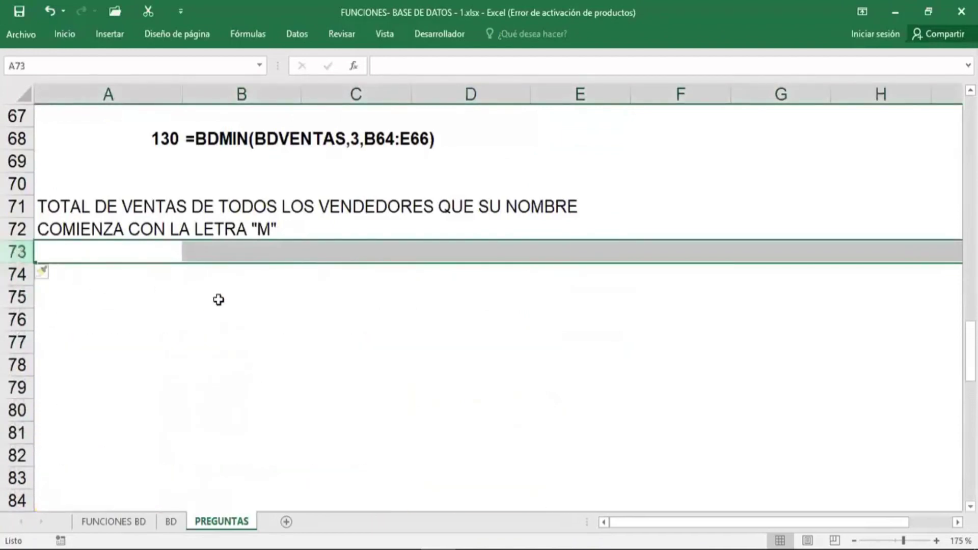
{"action": "left_click", "coordinate": [350, 318]}
Step: Copy the Vendedor header from B64 into B74
{"action": "scroll", "coordinate": [338, 304], "scroll_direction": "up", "scroll_amount": 3}
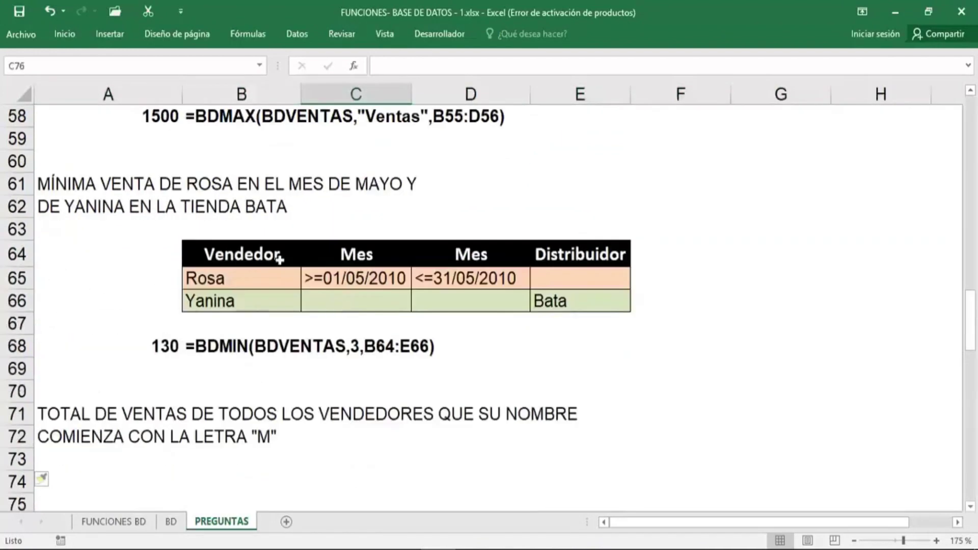
{"action": "left_click", "coordinate": [278, 259]}
{"action": "key", "text": "ctrl+c"}
{"action": "scroll", "coordinate": [288, 324], "scroll_direction": "down", "scroll_amount": 3}
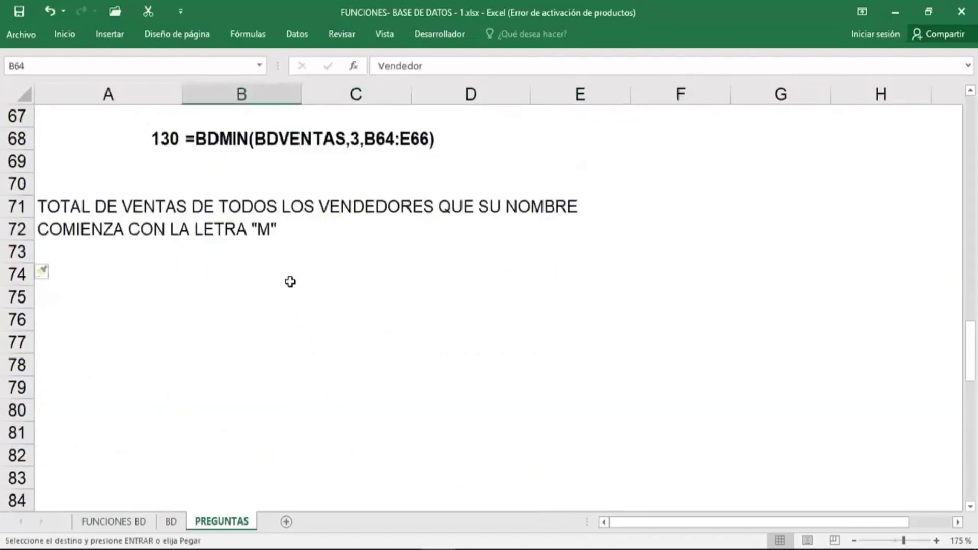
{"action": "left_click", "coordinate": [289, 282]}
{"action": "key", "text": "ctrl+v"}
{"action": "left_click", "coordinate": [263, 306]}
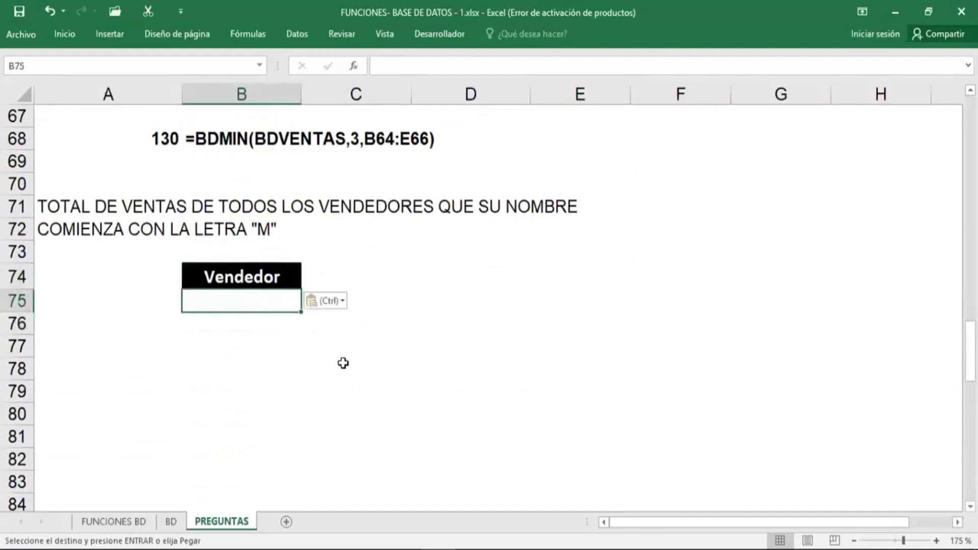
Step: Enter the =M* criterion in B75 under the Vendedor header
{"action": "type", "text": "="}
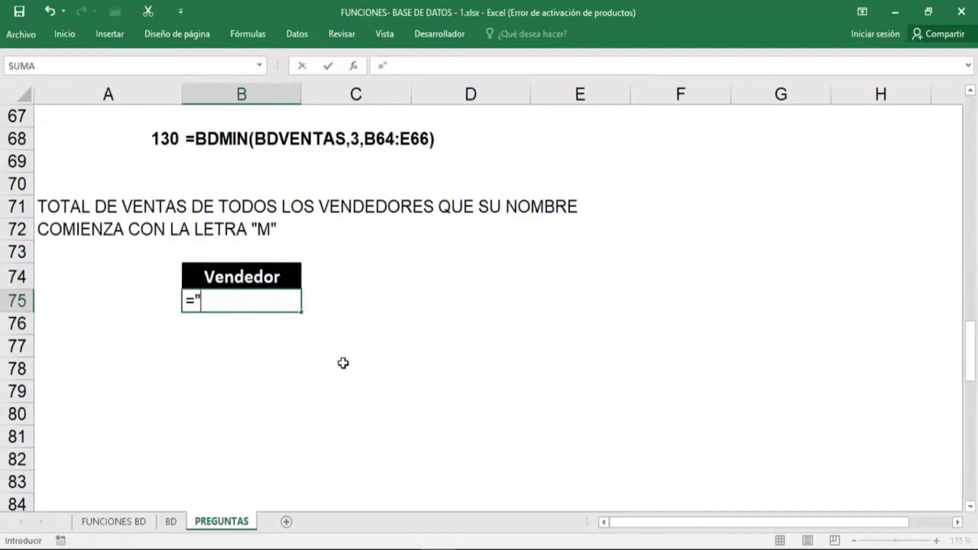
{"action": "type", "text": "M*"}
{"action": "key", "text": "Return"}
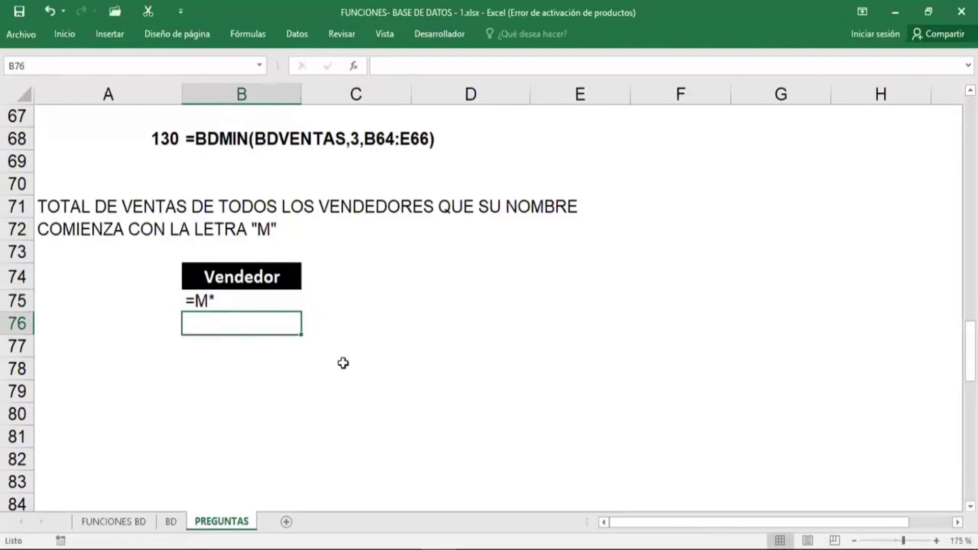
{"action": "left_click_drag", "start_coordinate": [263, 285], "coordinate": [263, 301]}
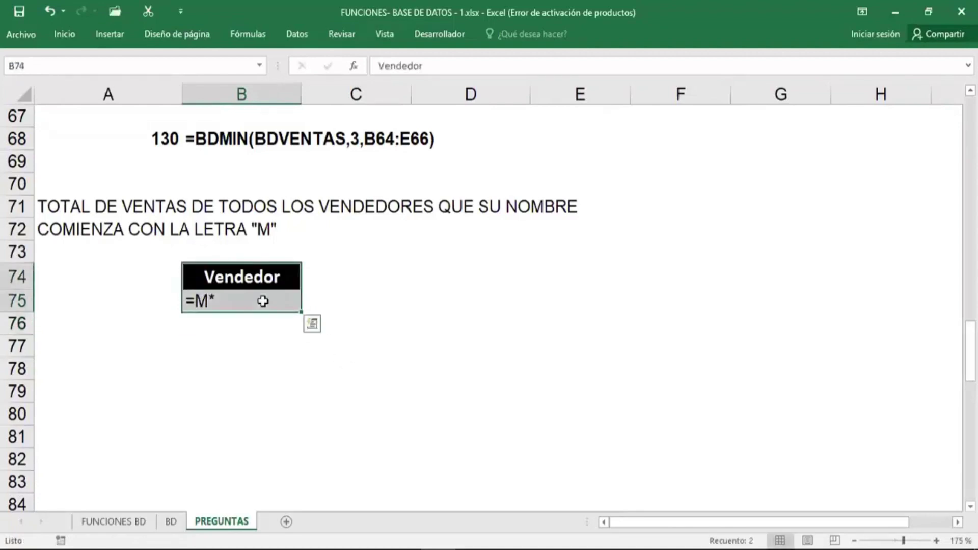
{"action": "key", "text": "alt+h"}
{"action": "key", "text": "Escape"}
Step: Put =BDSUMA(BDVENTAS,3,B74:B75) in A78 (10080) and show its formula text in B78
{"action": "left_click", "coordinate": [106, 375]}
{"action": "type", "text": "="}
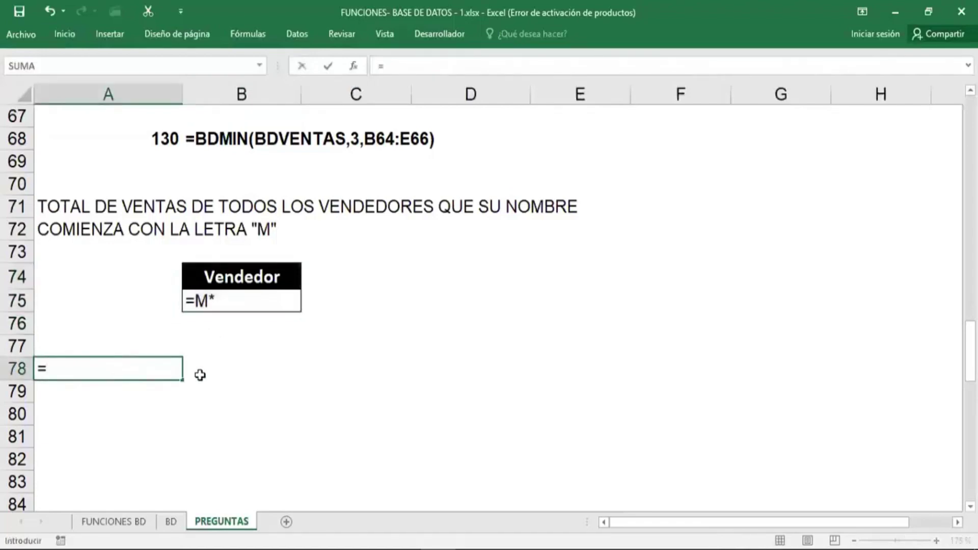
{"action": "type", "text": "BDSU"}
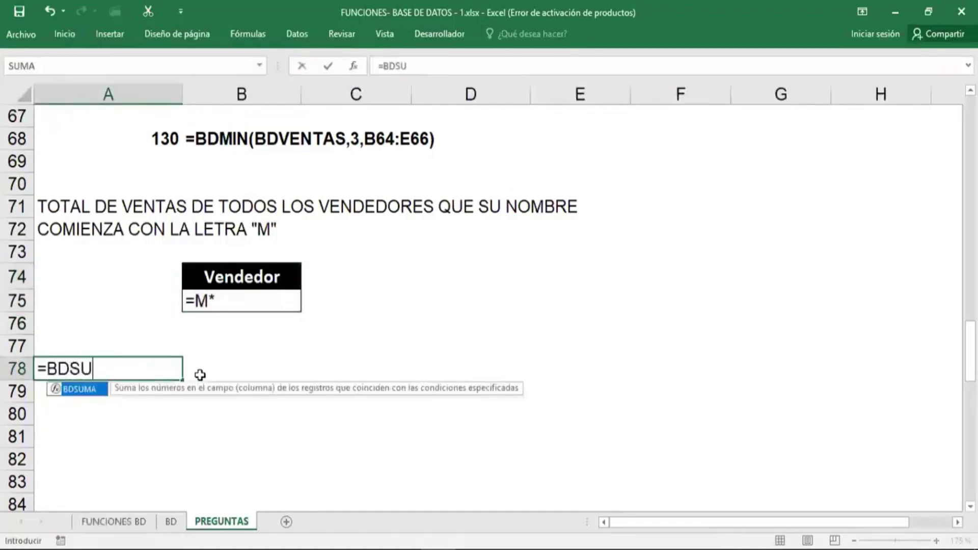
{"action": "type", "text": "MA(BDVENTAS"}
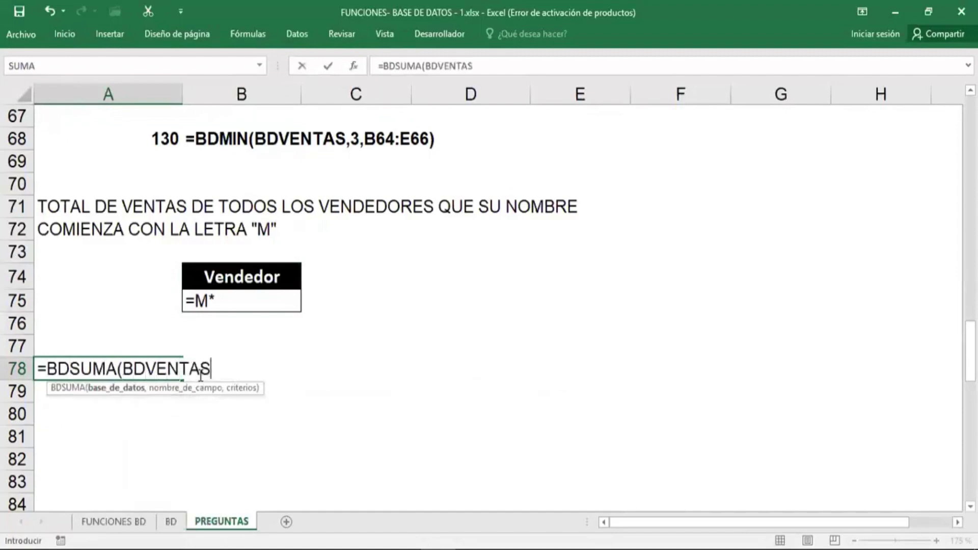
{"action": "type", "text": ",3,"}
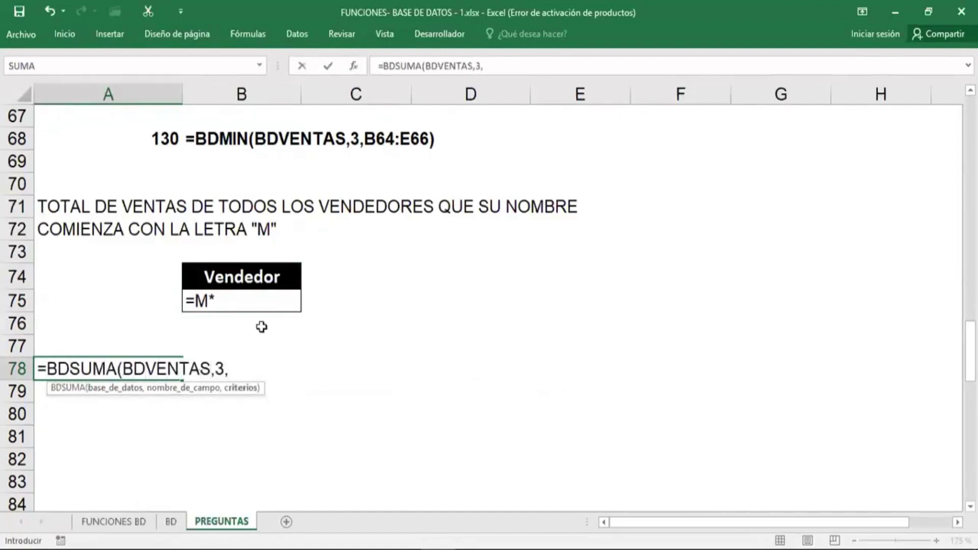
{"action": "left_click_drag", "start_coordinate": [264, 278], "coordinate": [267, 296]}
{"action": "key", "text": "Return"}
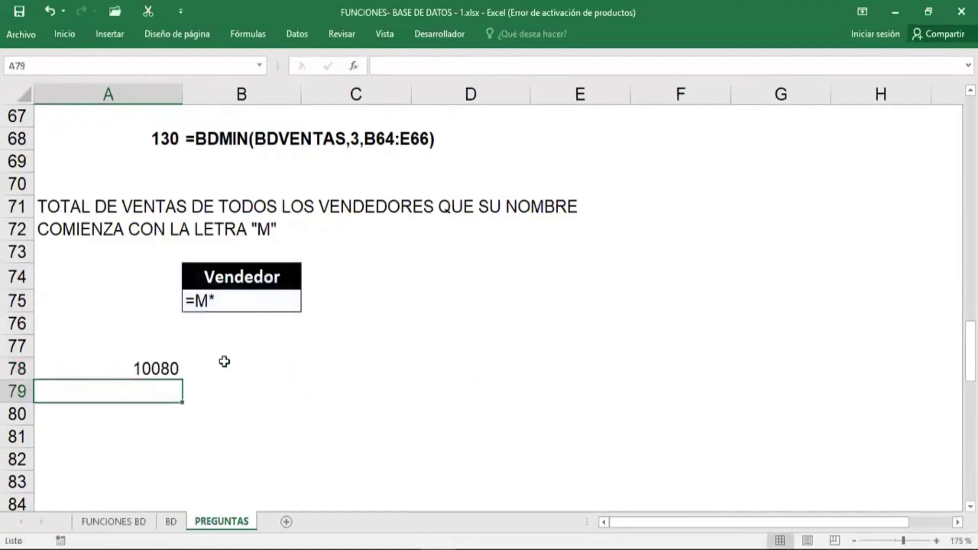
{"action": "left_click", "coordinate": [224, 362]}
{"action": "type", "text": "=FORMULATEXTO("}
{"action": "key", "text": "Left"}
{"action": "key", "text": "Return"}
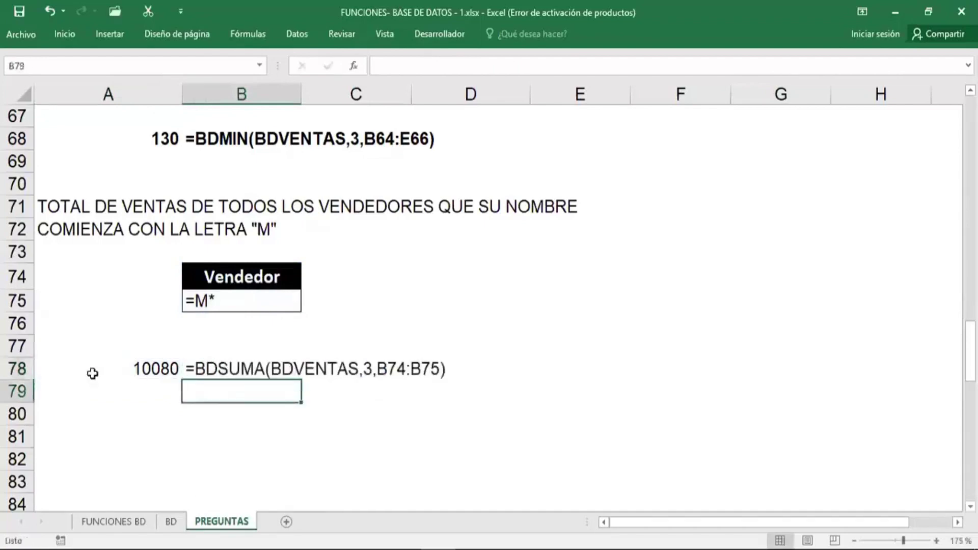
{"action": "left_click_drag", "start_coordinate": [92, 374], "coordinate": [213, 370]}
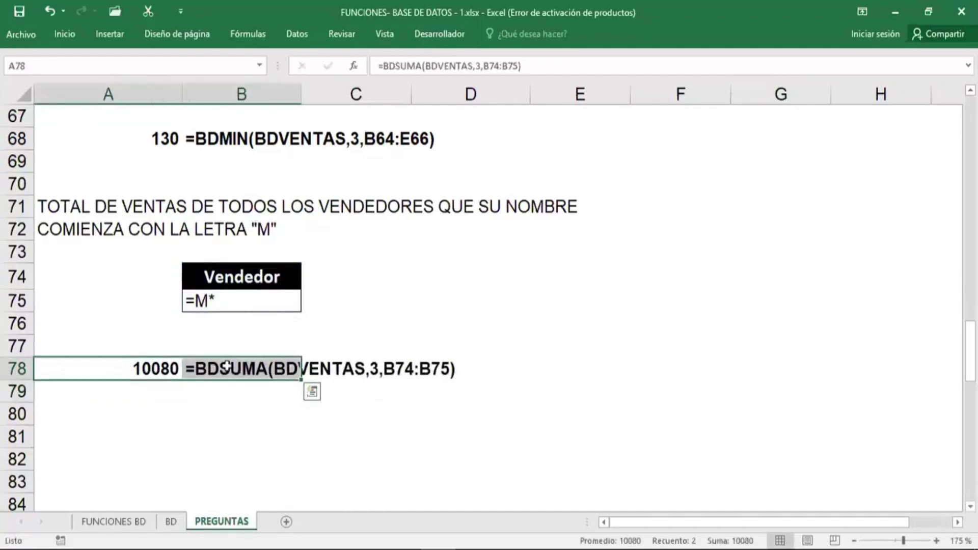
Step: Show the criterion's formula text in C75 with =FORMULATEXTO(B75)
{"action": "left_click", "coordinate": [390, 305]}
{"action": "type", "text": "="}
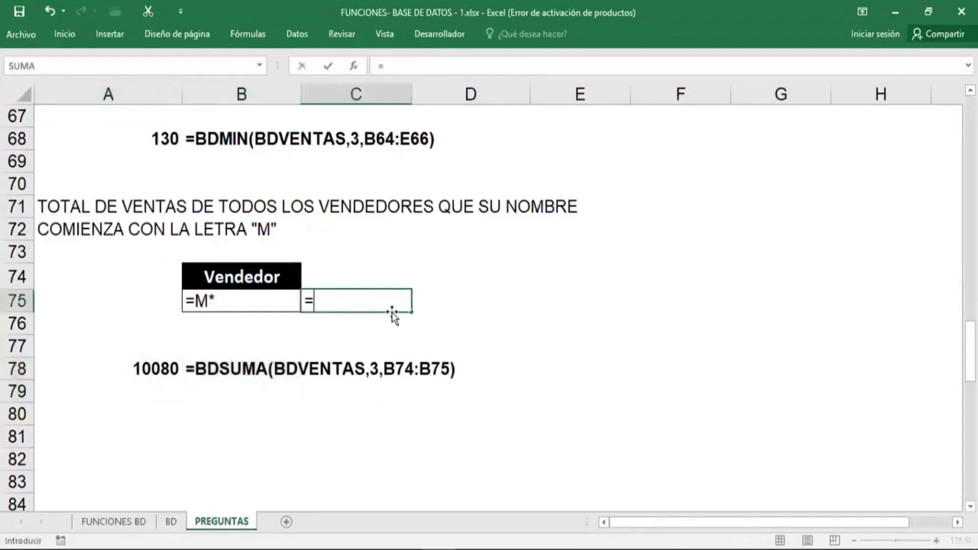
{"action": "type", "text": "FORMULATEXTO("}
{"action": "key", "text": "Left"}
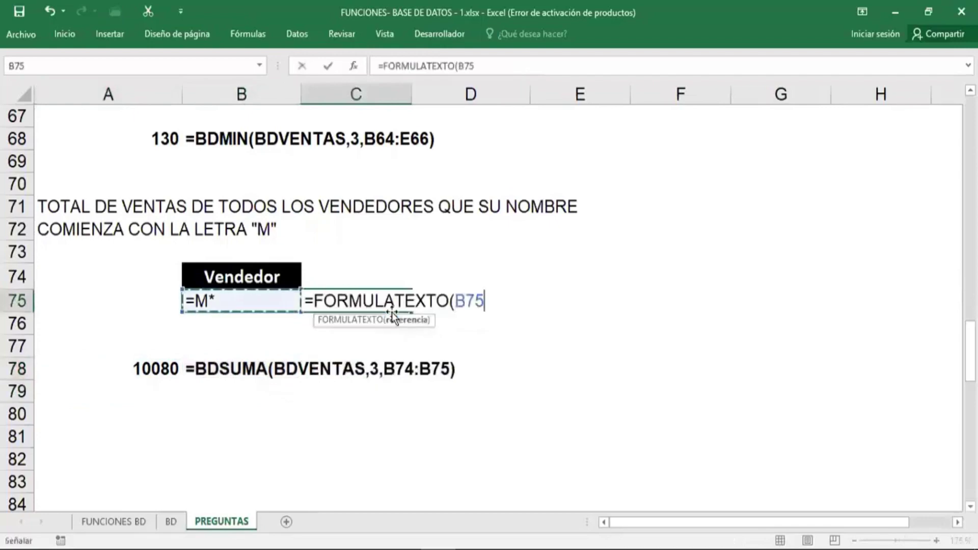
{"action": "key", "text": "Return"}
{"action": "key", "text": "Up"}
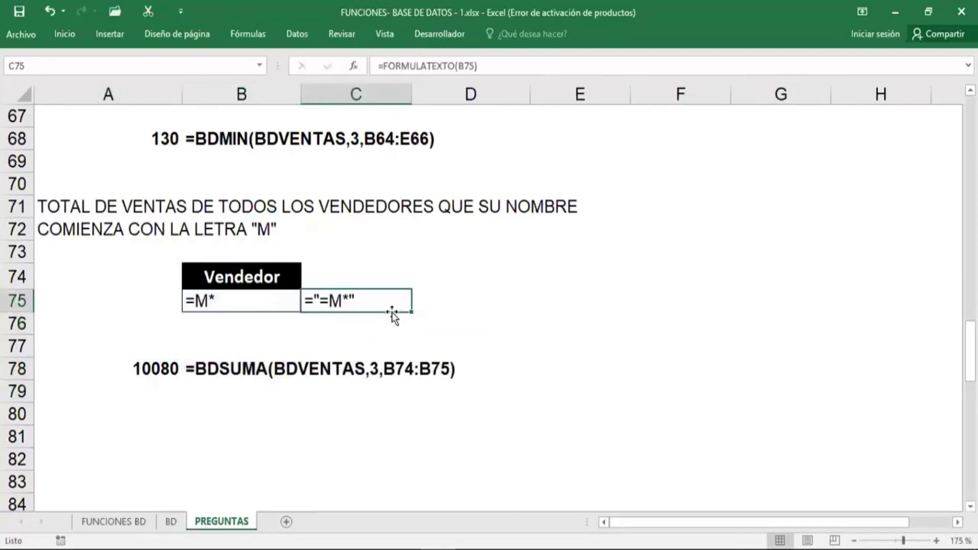
Step: Try a plain M* criterion in B75 and compare the total and formula text
{"action": "left_click", "coordinate": [219, 420]}
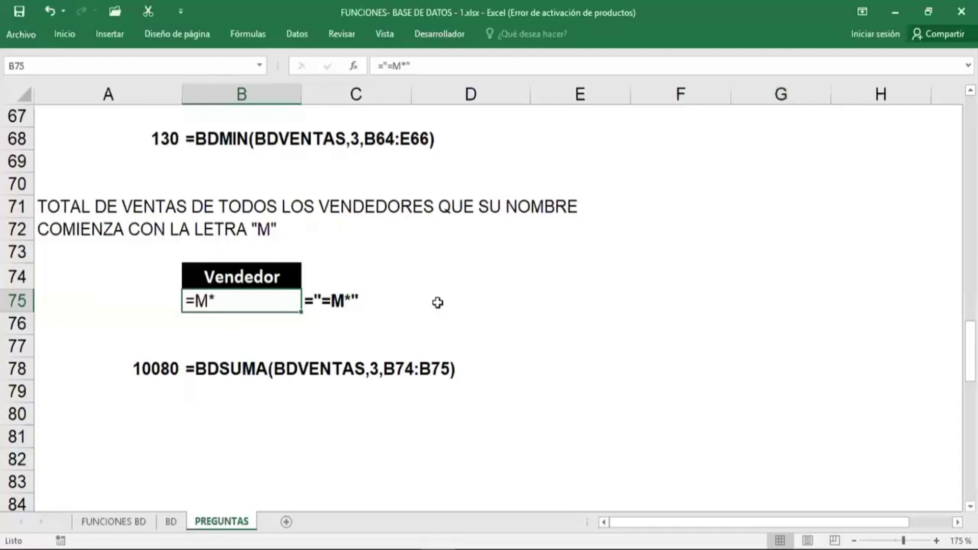
{"action": "type", "text": "M"}
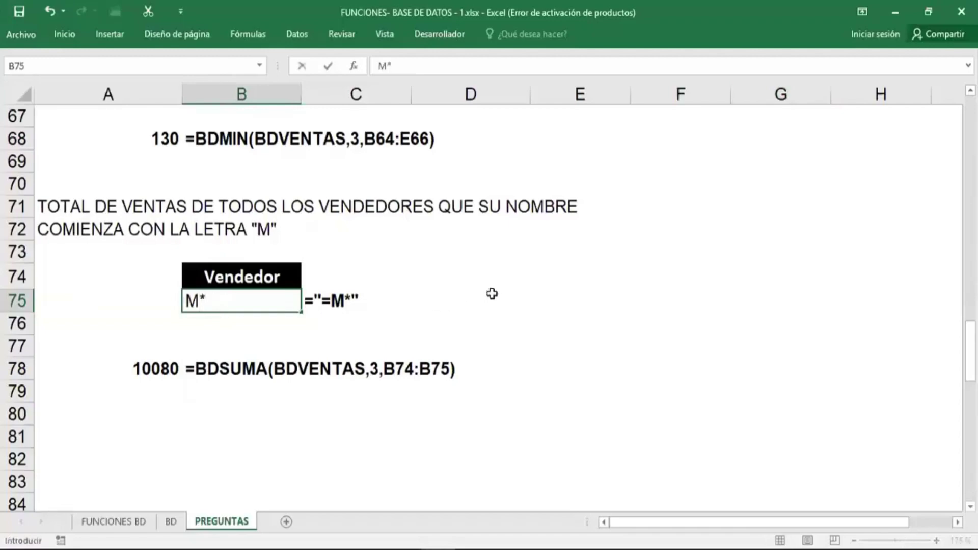
{"action": "left_click", "coordinate": [491, 295]}
{"action": "left_click", "coordinate": [206, 300]}
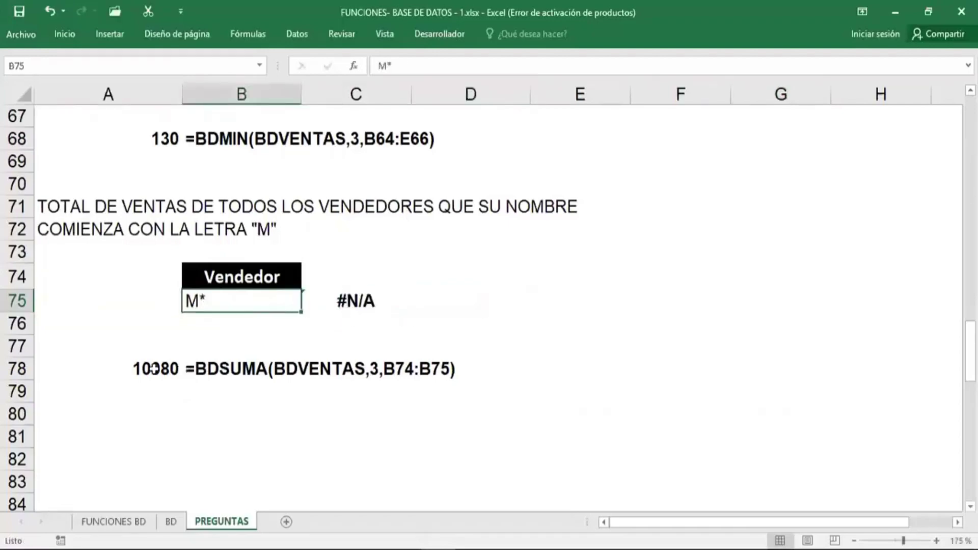
{"action": "key", "text": "Down"}
{"action": "key", "text": "Down"}
{"action": "key", "text": "Down"}
{"action": "key", "text": "Left"}
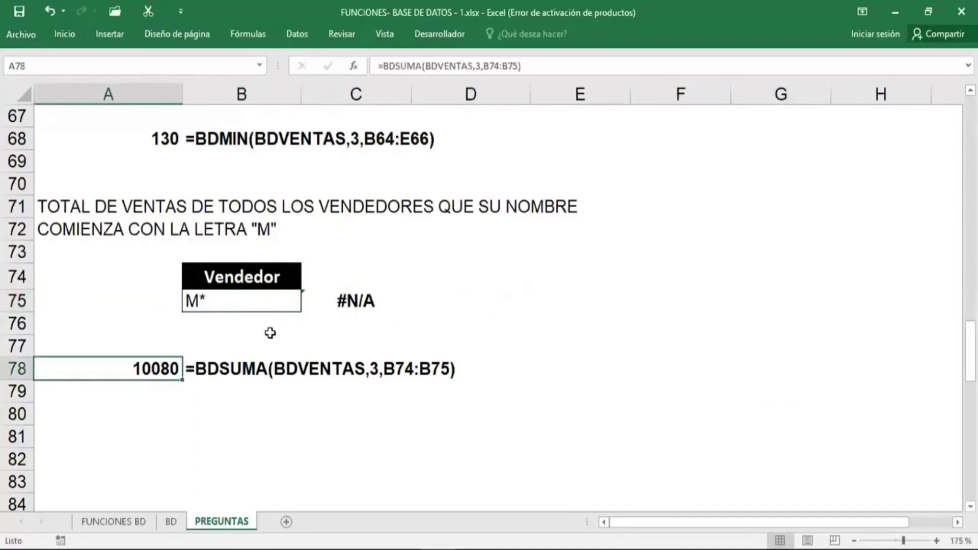
{"action": "left_click", "coordinate": [316, 303]}
{"action": "left_click", "coordinate": [239, 302]}
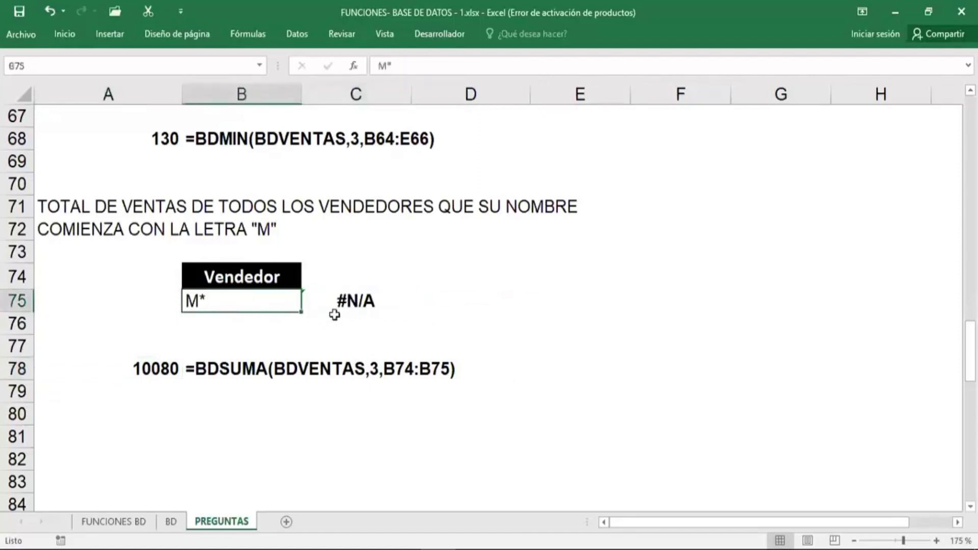
{"action": "left_click", "coordinate": [469, 330]}
{"action": "left_click", "coordinate": [125, 368]}
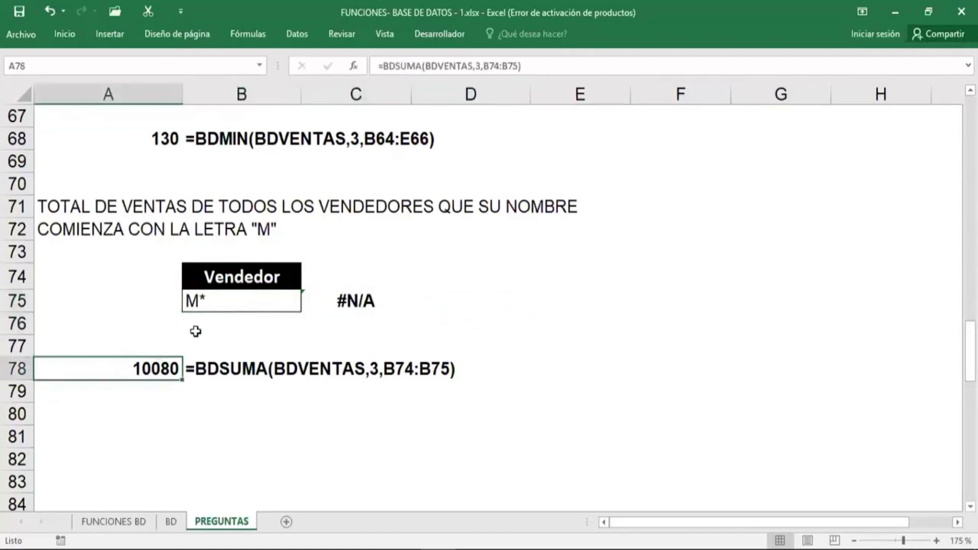
Step: Restore the B75 criterion as ="=M*"
{"action": "left_click", "coordinate": [232, 299]}
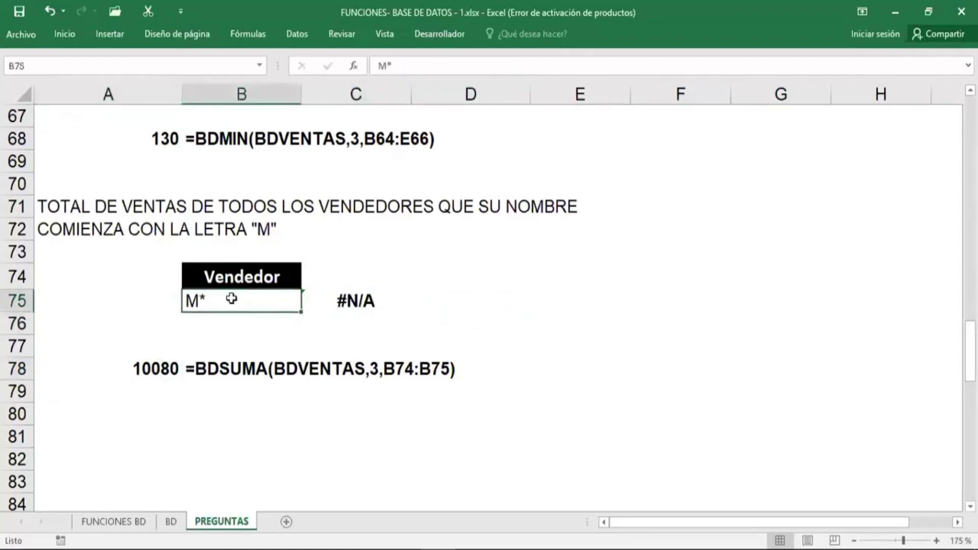
{"action": "type", "text": "=\"=M*\""}
{"action": "key", "text": "ctrl+Return"}
{"action": "left_click", "coordinate": [504, 352]}
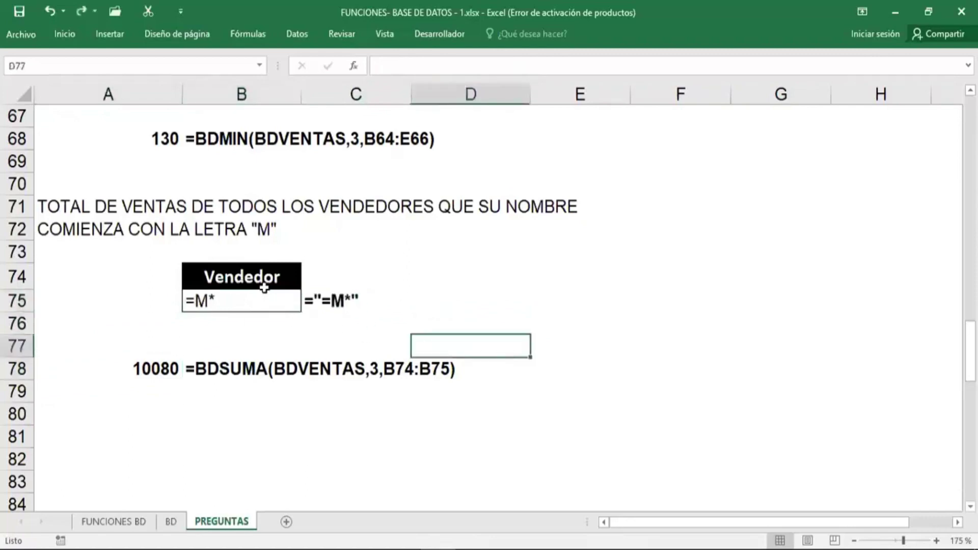
Step: Insert blank rows at row 81 below the BDSUMA total
{"action": "scroll", "coordinate": [262, 280], "scroll_direction": "down", "scroll_amount": 1}
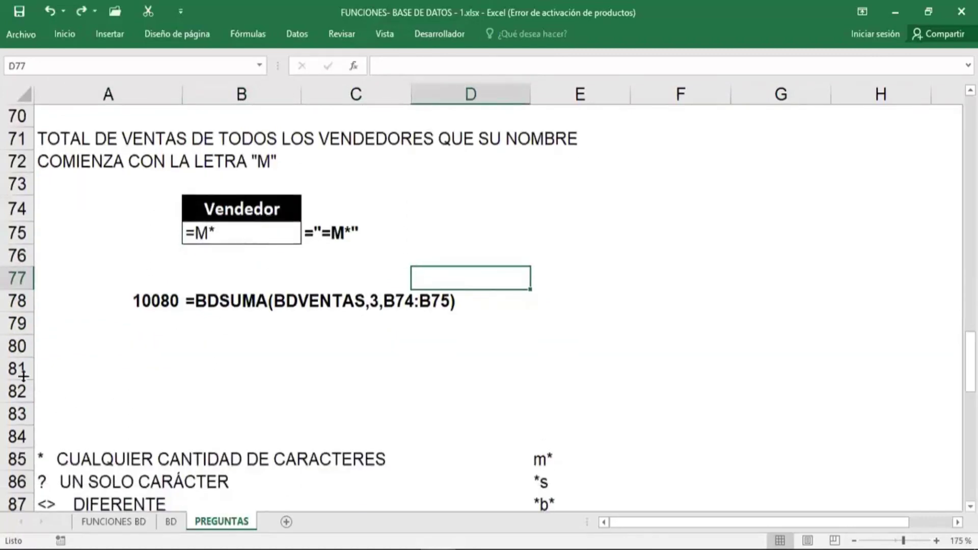
{"action": "left_click", "coordinate": [13, 371]}
{"action": "key", "text": "ctrl+plus"}
{"action": "key", "text": "ctrl+plus"}
{"action": "key", "text": "ctrl+plus"}
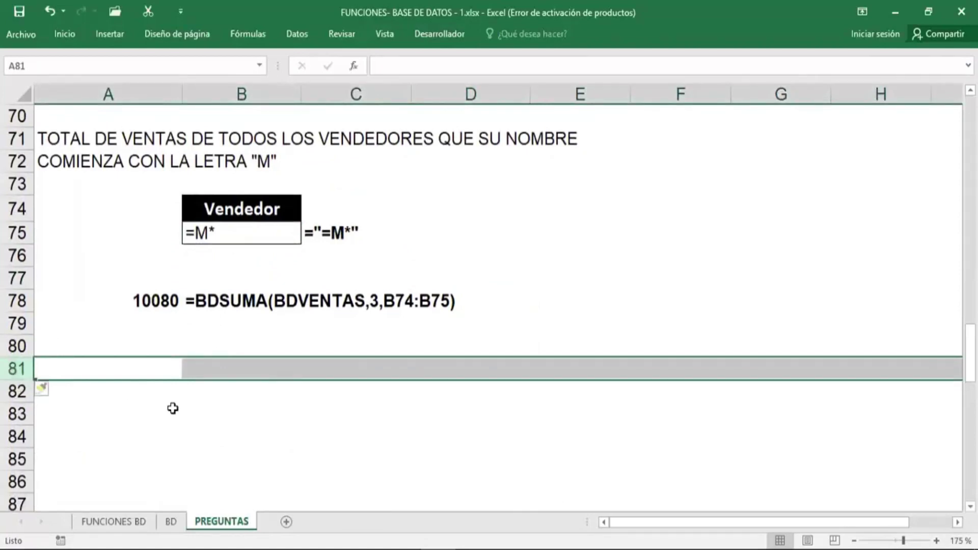
{"action": "scroll", "coordinate": [173, 408], "scroll_direction": "down", "scroll_amount": 1}
{"action": "scroll", "coordinate": [173, 408], "scroll_direction": "down", "scroll_amount": 1}
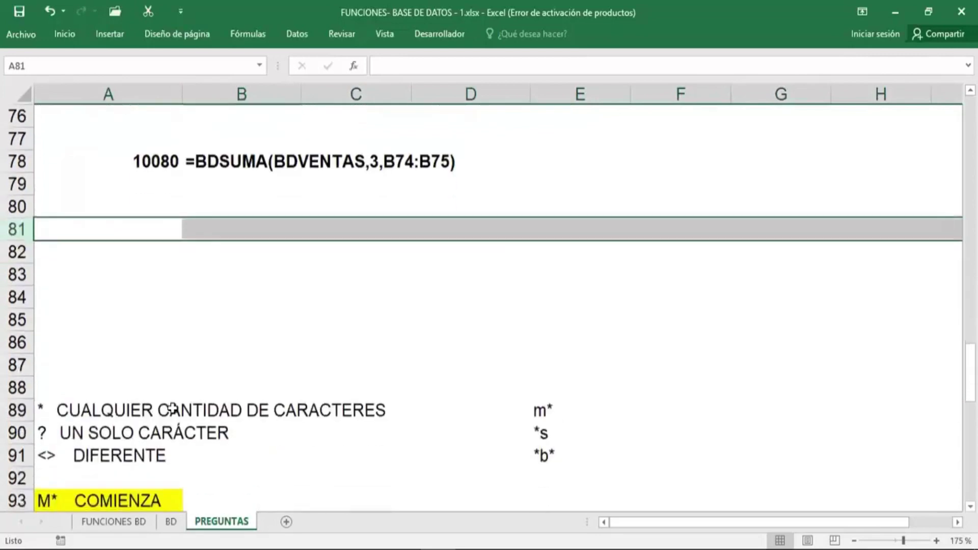
{"action": "scroll", "coordinate": [173, 408], "scroll_direction": "down", "scroll_amount": 2}
{"action": "scroll", "coordinate": [172, 409], "scroll_direction": "down", "scroll_amount": 2}
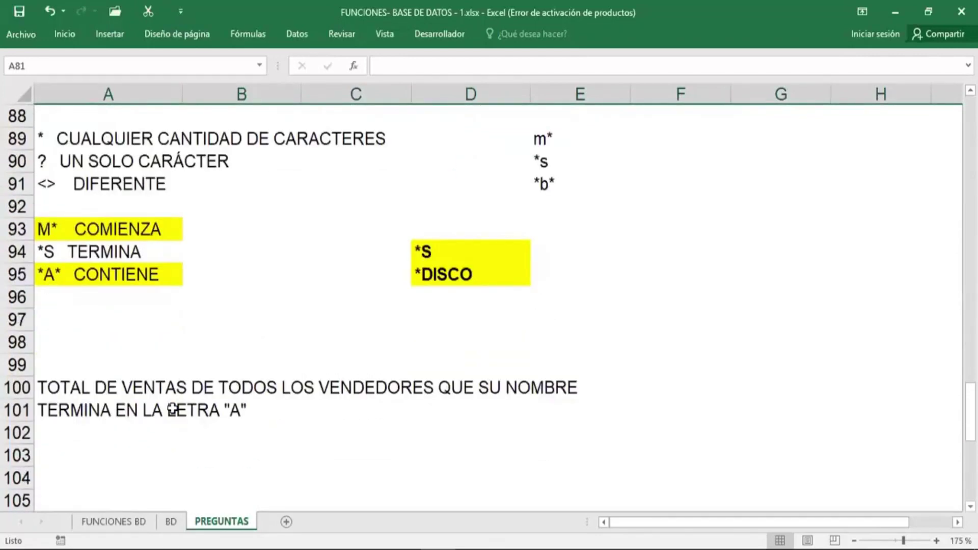
{"action": "scroll", "coordinate": [173, 408], "scroll_direction": "up", "scroll_amount": 2}
{"action": "scroll", "coordinate": [225, 352], "scroll_direction": "up", "scroll_amount": 3}
Step: Copy the Vendedor criteria block B74:B75 to B81 and F81
{"action": "left_click", "coordinate": [199, 301]}
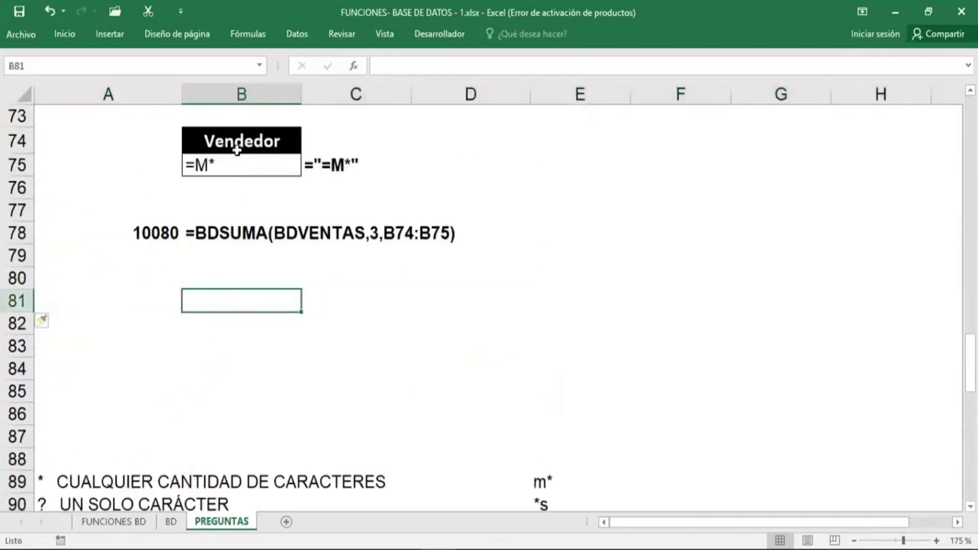
{"action": "left_click_drag", "start_coordinate": [237, 149], "coordinate": [238, 159]}
{"action": "key", "text": "ctrl+c"}
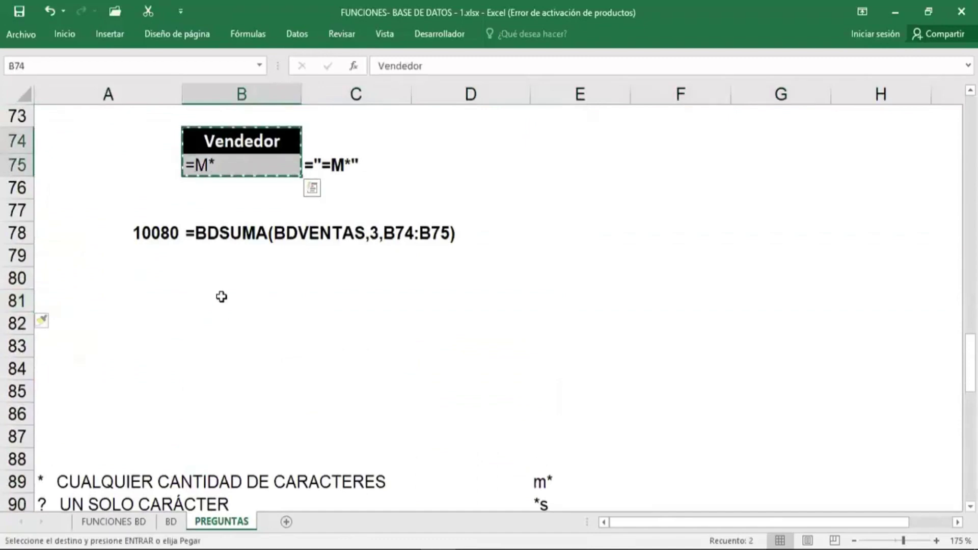
{"action": "left_click", "coordinate": [221, 290]}
{"action": "key", "text": "ctrl+v"}
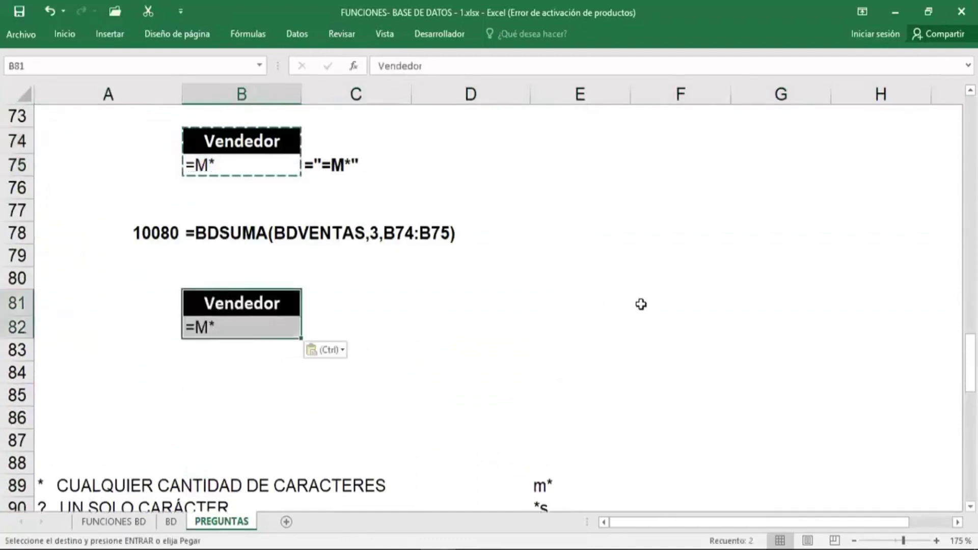
{"action": "left_click", "coordinate": [641, 305]}
{"action": "key", "text": "ctrl+v"}
{"action": "left_click", "coordinate": [484, 366]}
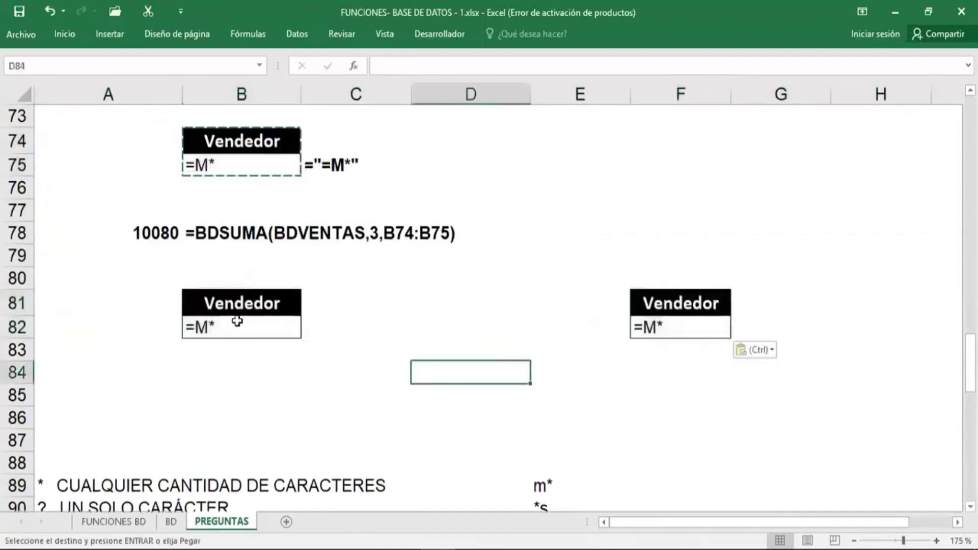
Step: Change the criteria to *A in B82 and =*A in F82
{"action": "left_click", "coordinate": [247, 332]}
{"action": "type", "text": "*"}
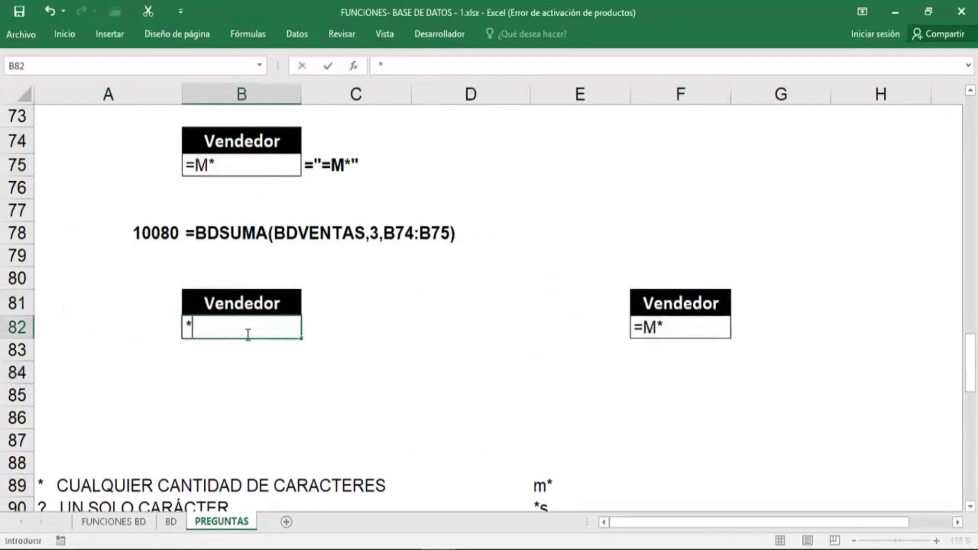
{"action": "left_click", "coordinate": [459, 393]}
{"action": "left_click", "coordinate": [665, 330]}
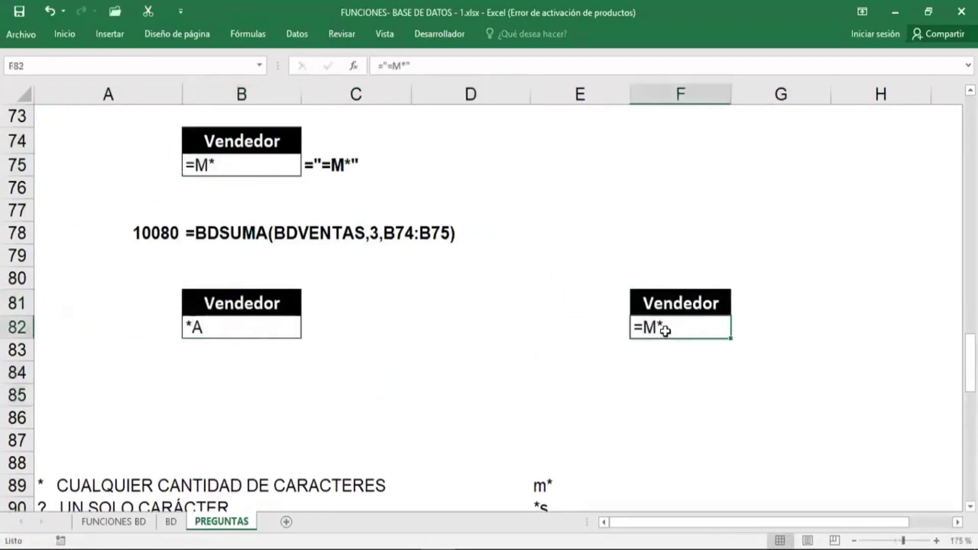
{"action": "type", "text": "="}
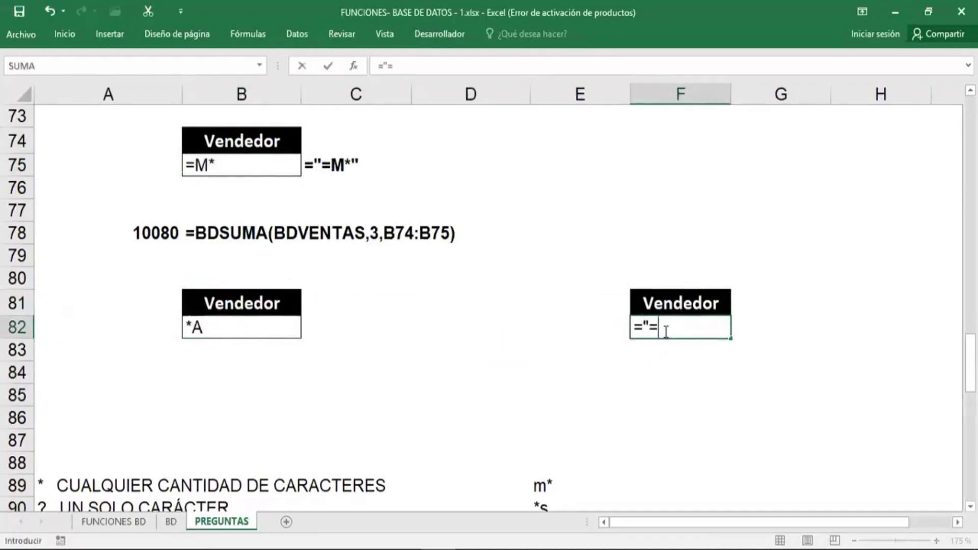
{"action": "type", "text": "*A"}
{"action": "key", "text": "Return"}
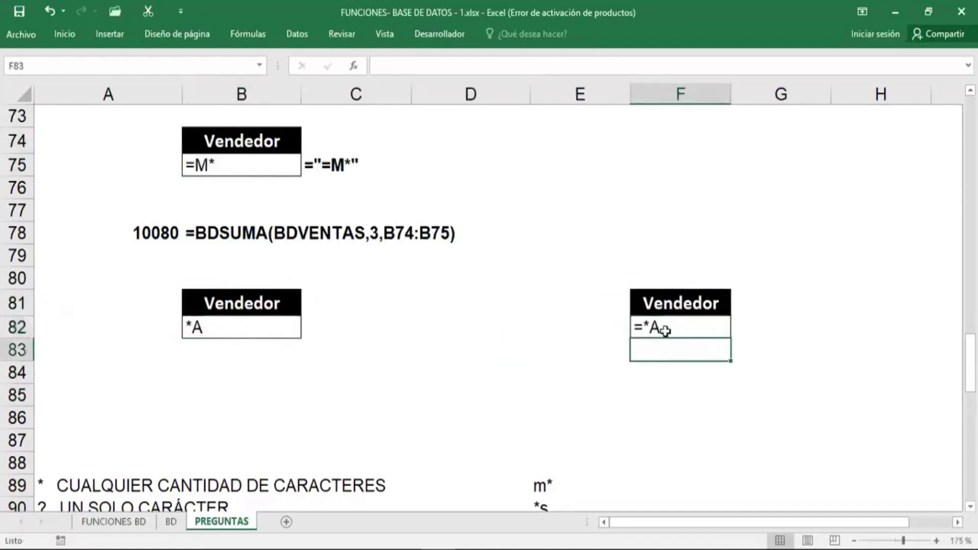
Step: Show F82's formula text in G82 with =FORMULATEXTO(F82)
{"action": "left_click", "coordinate": [763, 327]}
{"action": "type", "text": "="}
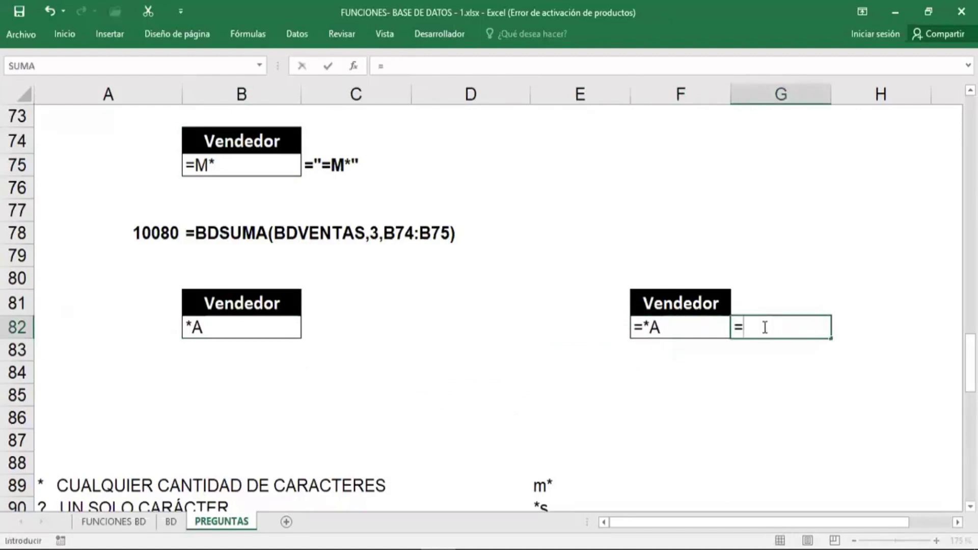
{"action": "type", "text": "FORMULATEXTO("}
{"action": "left_click", "coordinate": [680, 328]}
{"action": "key", "text": "Return"}
{"action": "left_click", "coordinate": [153, 395]}
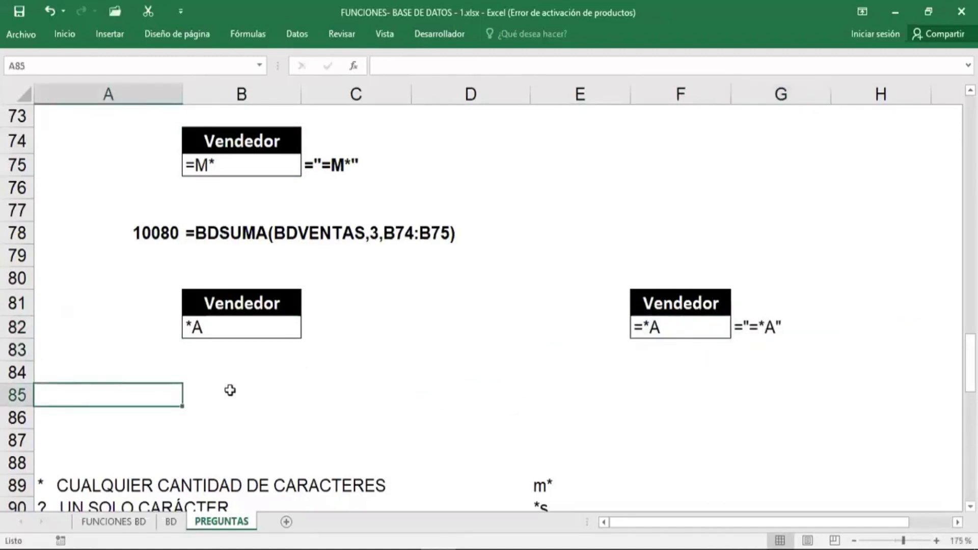
Step: Sum sales for the *A criterion in A85 (29078), with formula text in B85
{"action": "type", "text": "=D"}
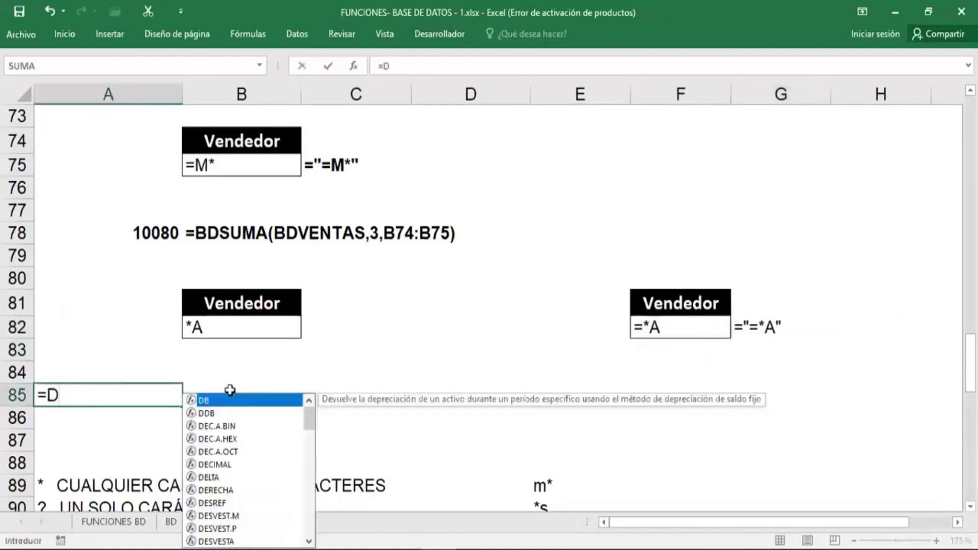
{"action": "key", "text": "BackSpace"}
{"action": "type", "text": "BDSU"}
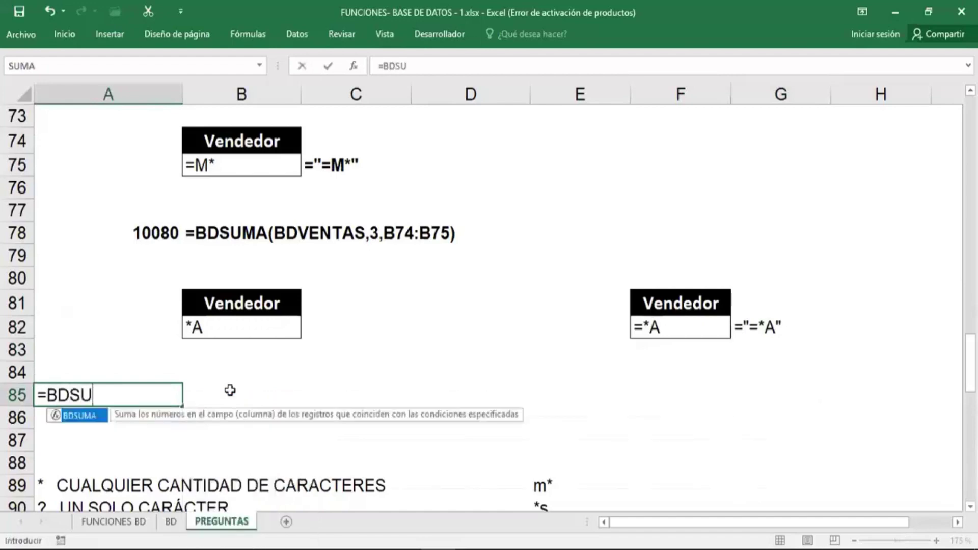
{"action": "type", "text": "MA(BDVE"}
{"action": "key", "text": "Tab"}
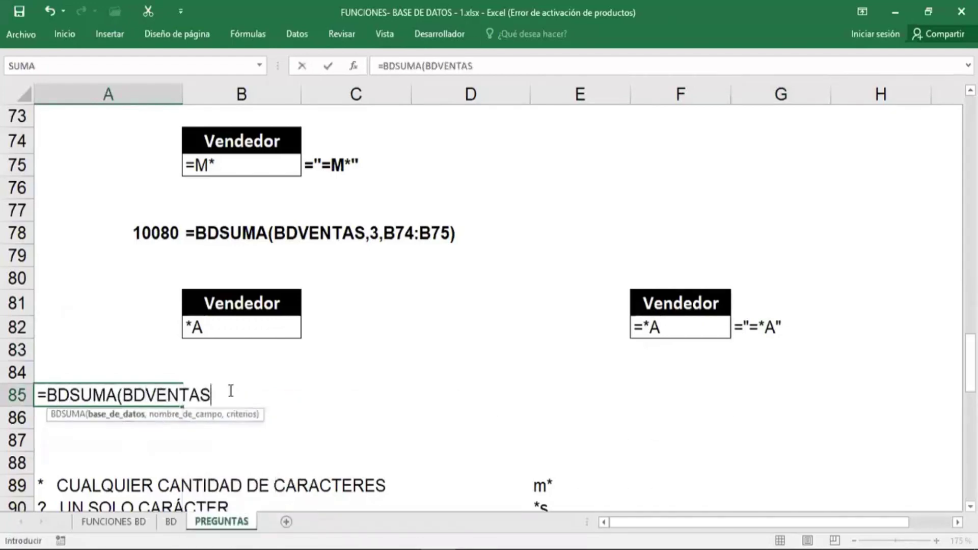
{"action": "type", "text": ",3,"}
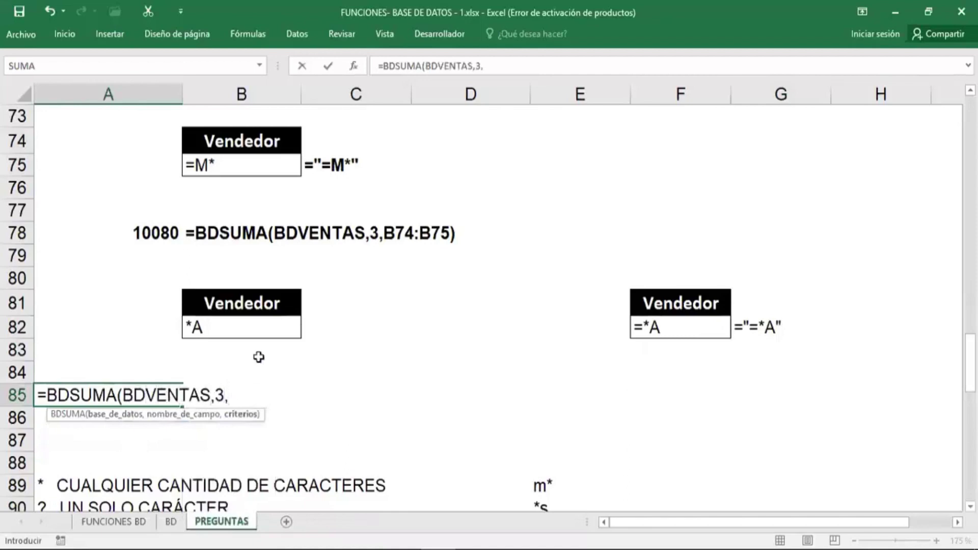
{"action": "left_click_drag", "start_coordinate": [256, 305], "coordinate": [258, 326]}
{"action": "key", "text": "Return"}
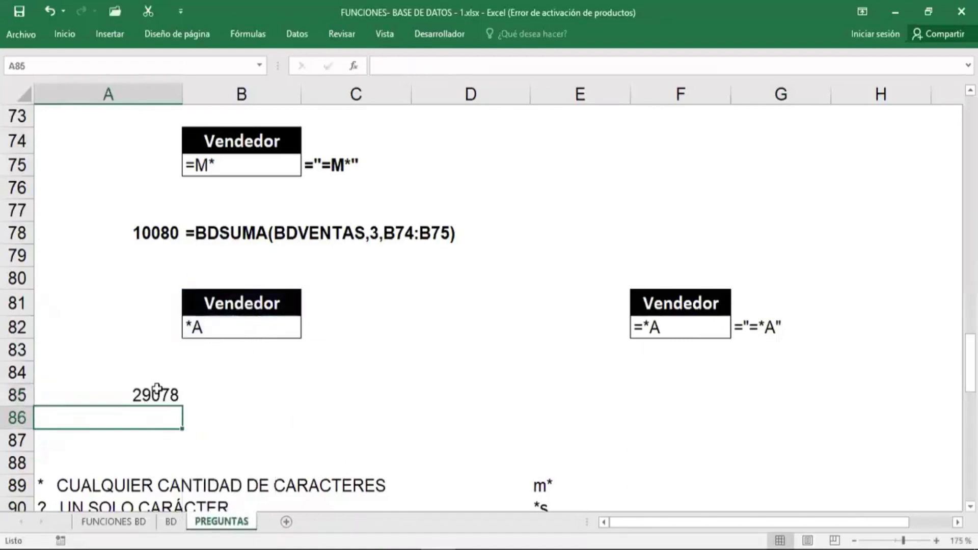
{"action": "left_click", "coordinate": [212, 402]}
{"action": "type", "text": "="}
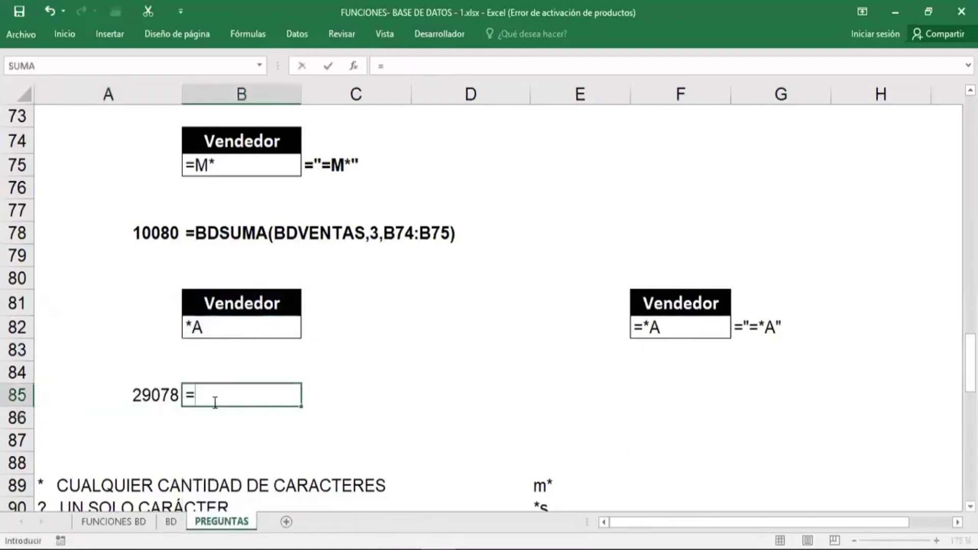
{"action": "type", "text": "FO"}
{"action": "key", "text": "Tab"}
{"action": "key", "text": "Left"}
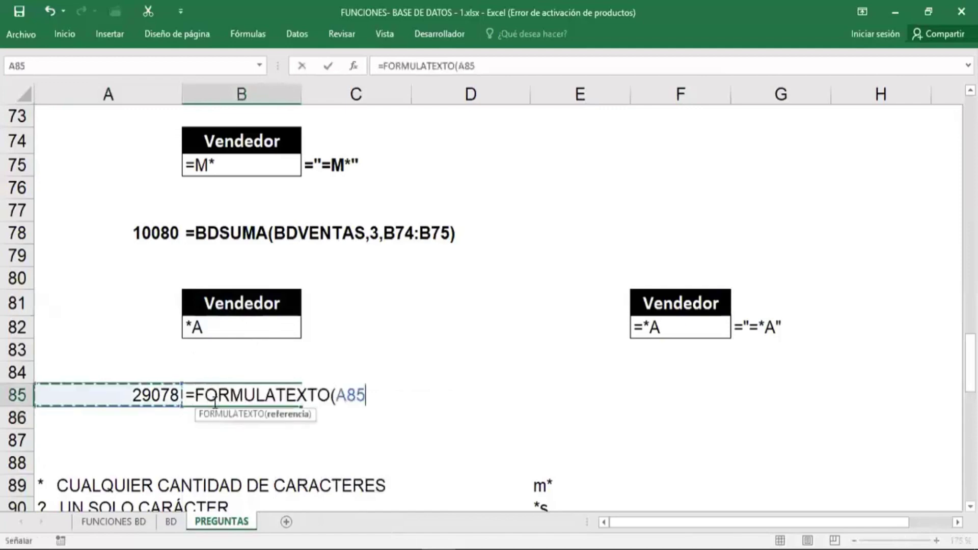
{"action": "key", "text": "Return"}
Step: Sum sales for the =*A criterion in F84 (11718), with formula text in G84
{"action": "left_click", "coordinate": [641, 378]}
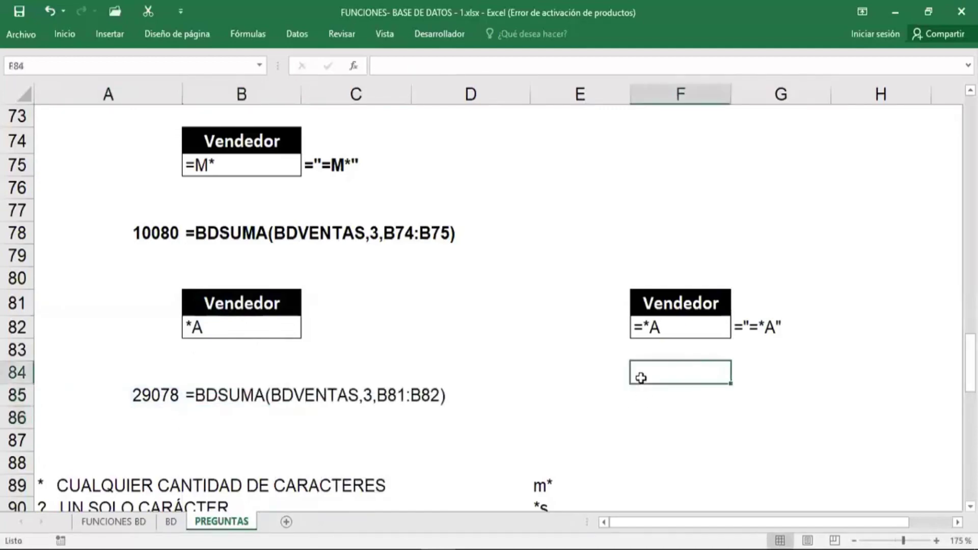
{"action": "type", "text": "=BD"}
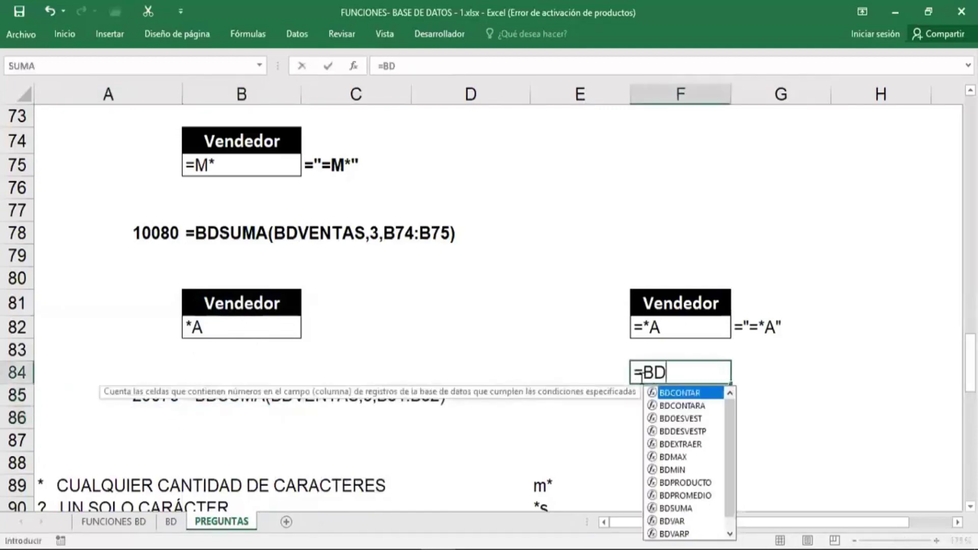
{"action": "type", "text": "SUMA("}
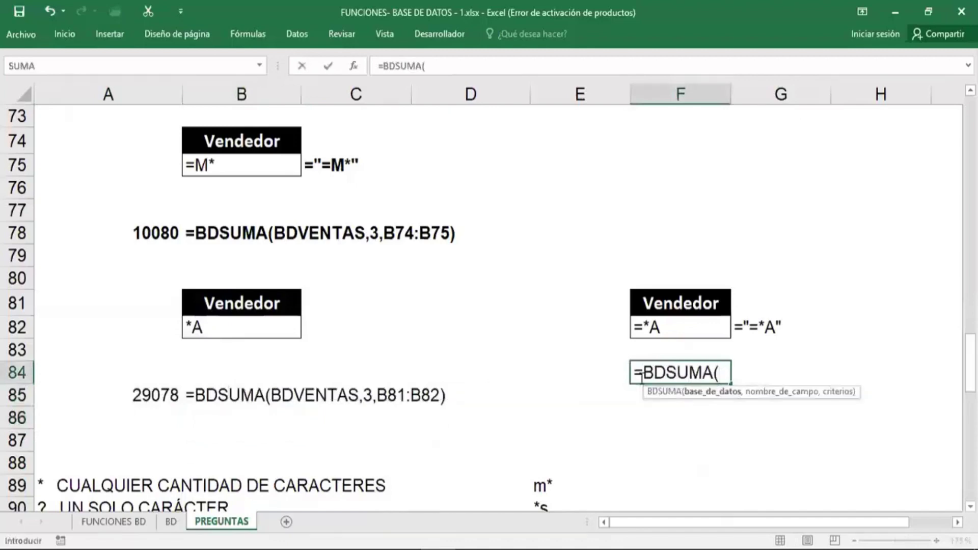
{"action": "type", "text": "BDV"}
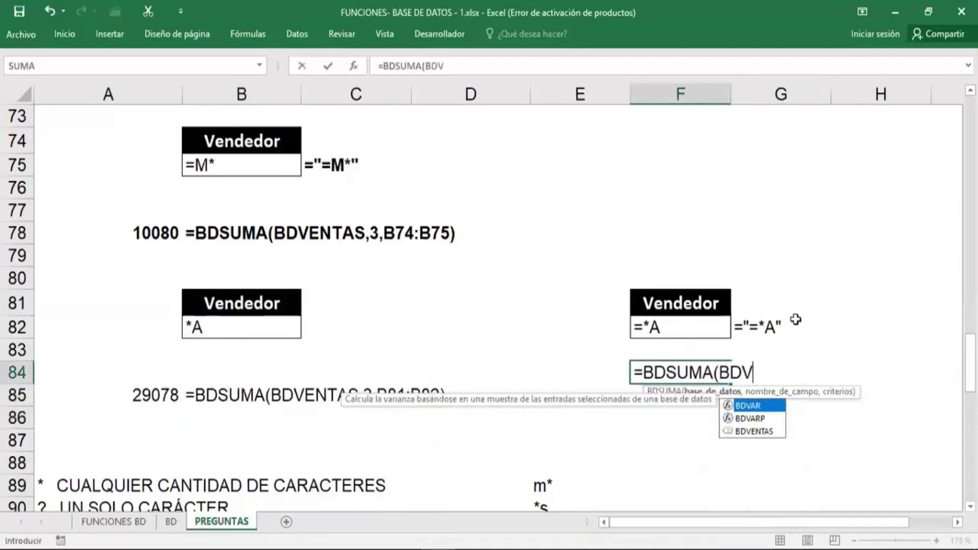
{"action": "type", "text": "ENTAS,3,"}
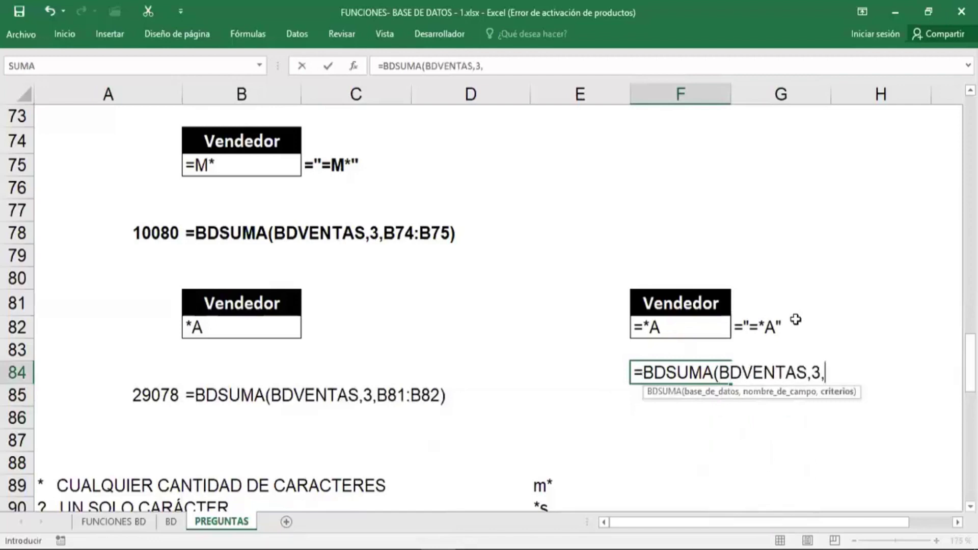
{"action": "left_click_drag", "start_coordinate": [682, 304], "coordinate": [691, 320]}
{"action": "key", "text": "Return"}
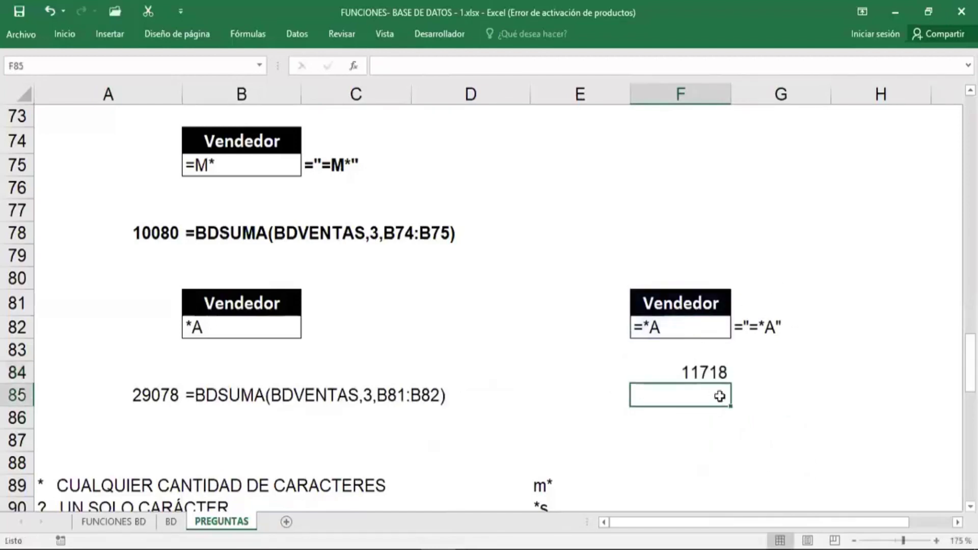
{"action": "left_click", "coordinate": [757, 370]}
{"action": "type", "text": "="}
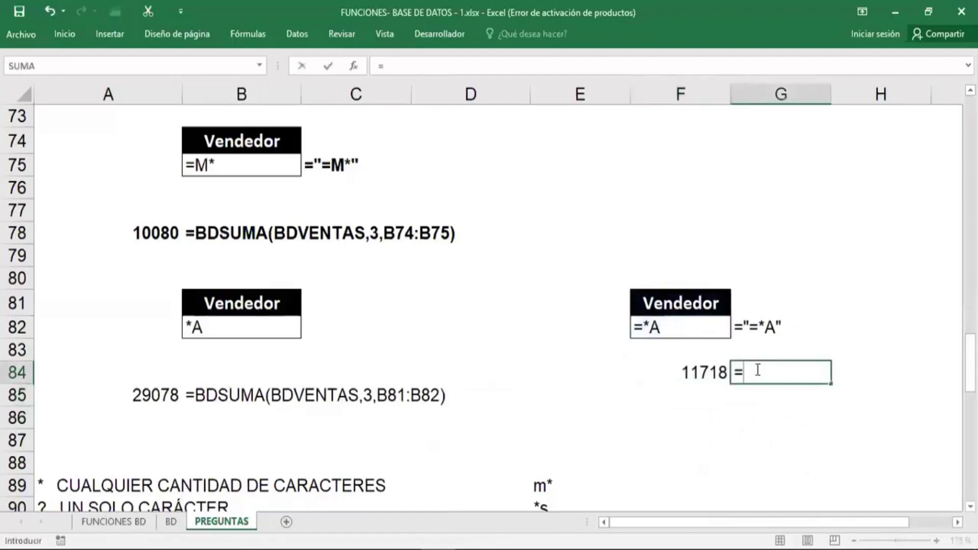
{"action": "type", "text": "FORMULATEXTO("}
{"action": "left_click", "coordinate": [705, 373]}
{"action": "key", "text": "Return"}
{"action": "scroll", "coordinate": [856, 458], "scroll_direction": "down", "scroll_amount": 2, "text": "ctrl"}
{"action": "left_click", "coordinate": [815, 436]}
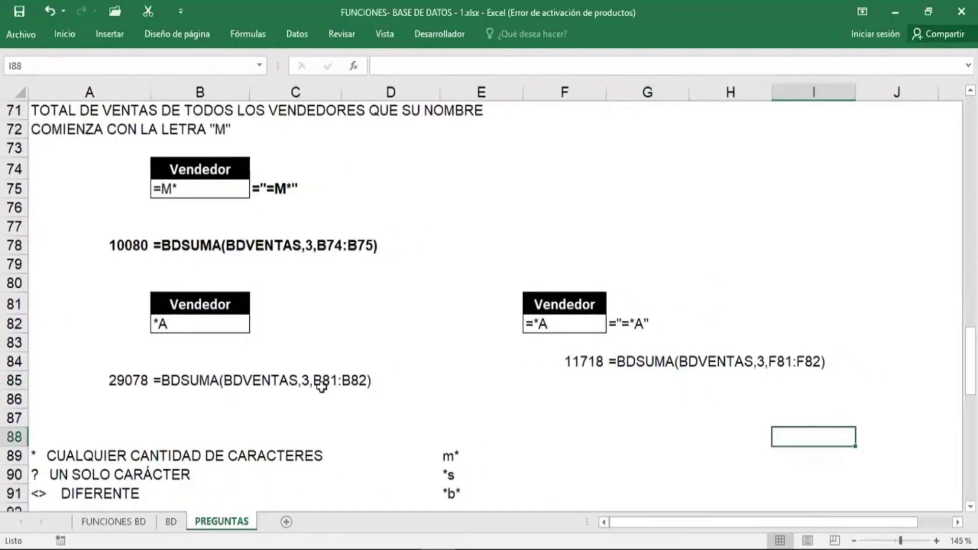
{"action": "left_click", "coordinate": [170, 522]}
{"action": "left_click", "coordinate": [204, 350]}
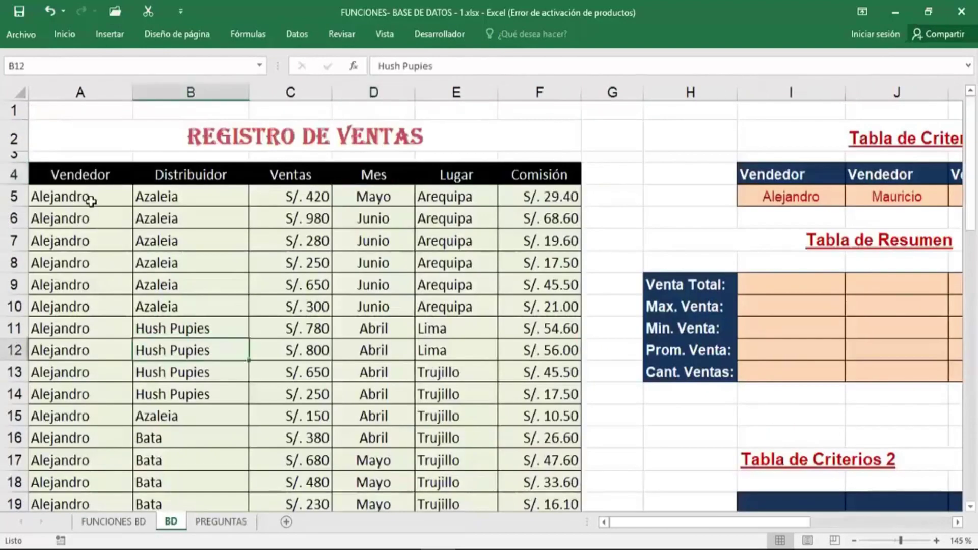
{"action": "left_click", "coordinate": [89, 198]}
{"action": "scroll", "coordinate": [139, 403], "scroll_direction": "down", "scroll_amount": 3}
{"action": "scroll", "coordinate": [138, 403], "scroll_direction": "down", "scroll_amount": 3}
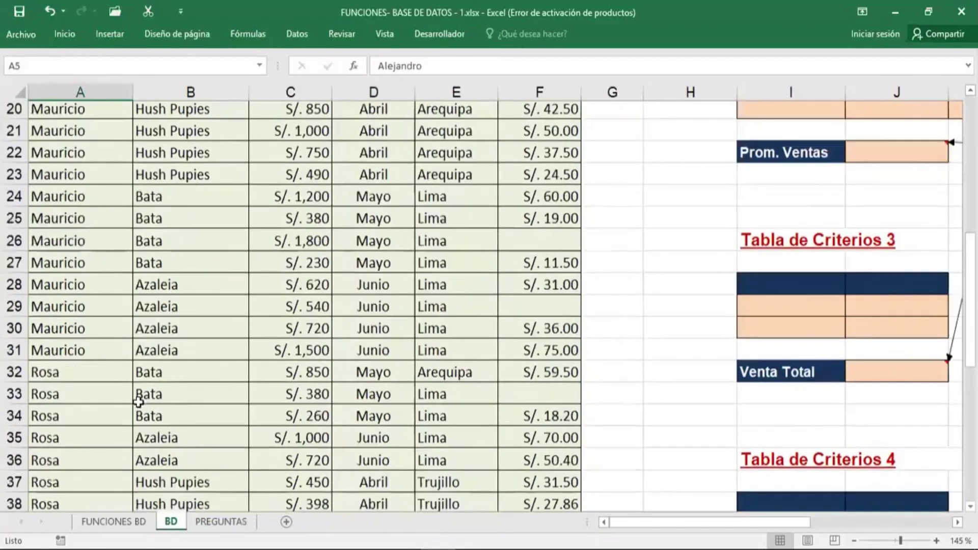
{"action": "scroll", "coordinate": [138, 402], "scroll_direction": "down", "scroll_amount": 5}
{"action": "scroll", "coordinate": [138, 403], "scroll_direction": "down", "scroll_amount": 1}
{"action": "scroll", "coordinate": [138, 403], "scroll_direction": "up", "scroll_amount": 1}
{"action": "scroll", "coordinate": [138, 403], "scroll_direction": "up", "scroll_amount": 9}
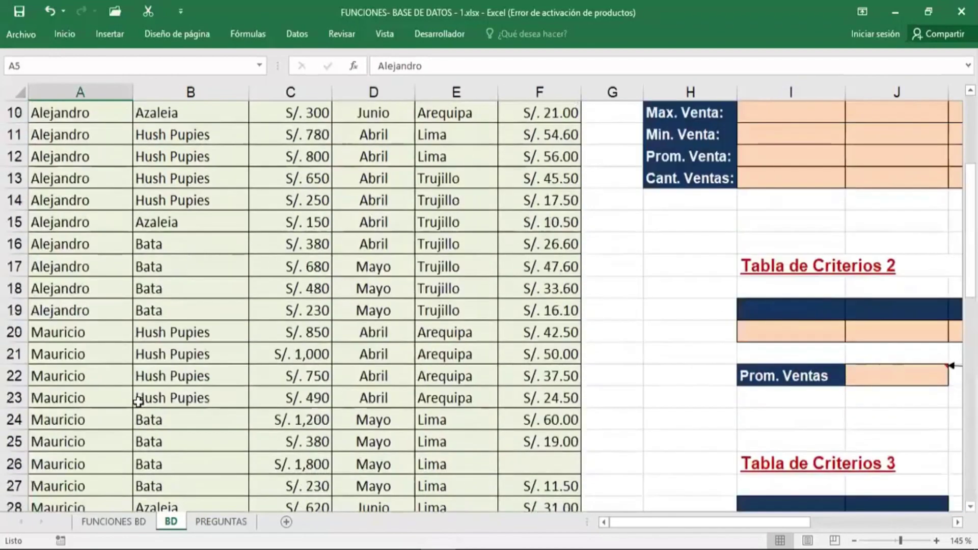
{"action": "scroll", "coordinate": [141, 402], "scroll_direction": "up", "scroll_amount": 3}
{"action": "scroll", "coordinate": [141, 402], "scroll_direction": "down", "scroll_amount": 2}
{"action": "scroll", "coordinate": [137, 399], "scroll_direction": "down", "scroll_amount": 3}
{"action": "scroll", "coordinate": [137, 399], "scroll_direction": "down", "scroll_amount": 2}
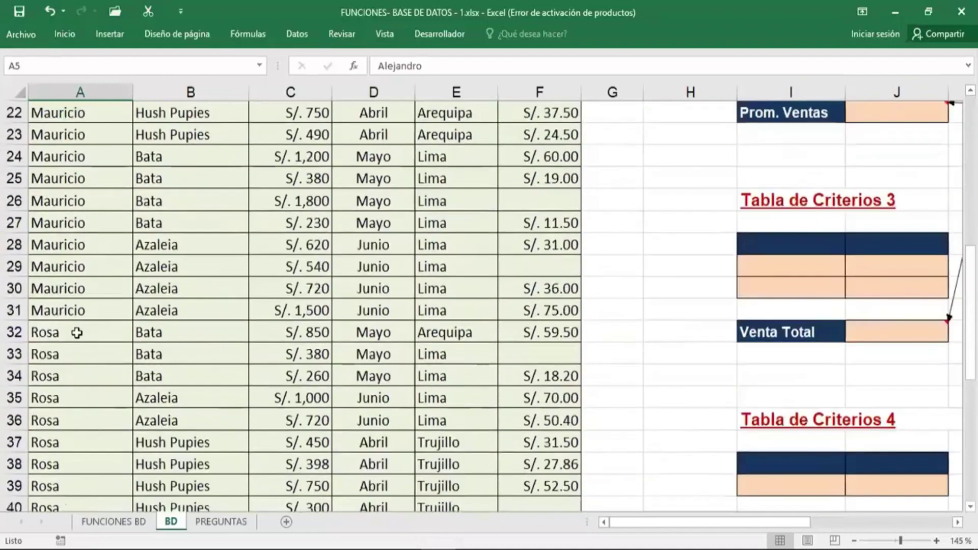
{"action": "left_click", "coordinate": [125, 332]}
{"action": "left_click", "coordinate": [284, 329]}
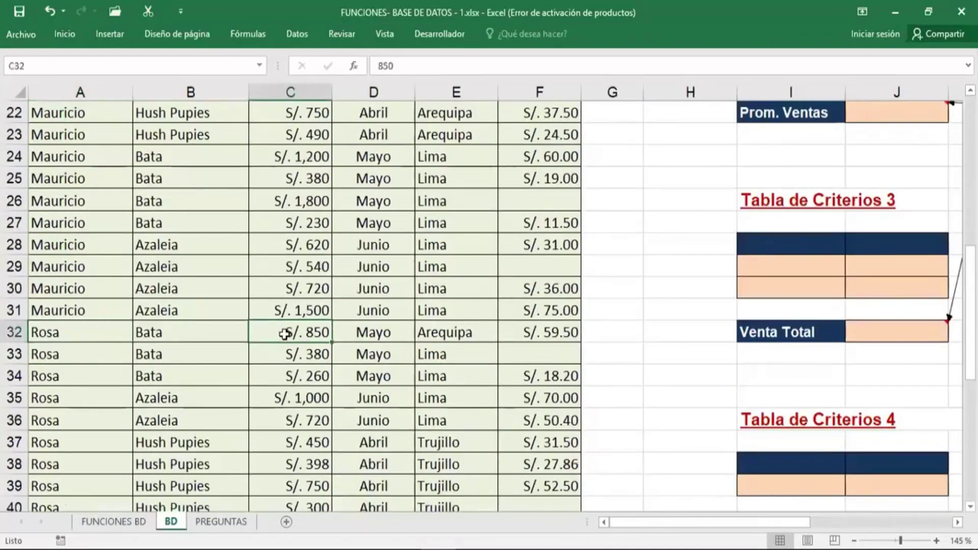
{"action": "mouse_move", "coordinate": [285, 328]}
{"action": "left_mouse_down"}
{"action": "mouse_move", "coordinate": [290, 509]}
{"action": "mouse_move", "coordinate": [305, 465]}
{"action": "left_mouse_up"}
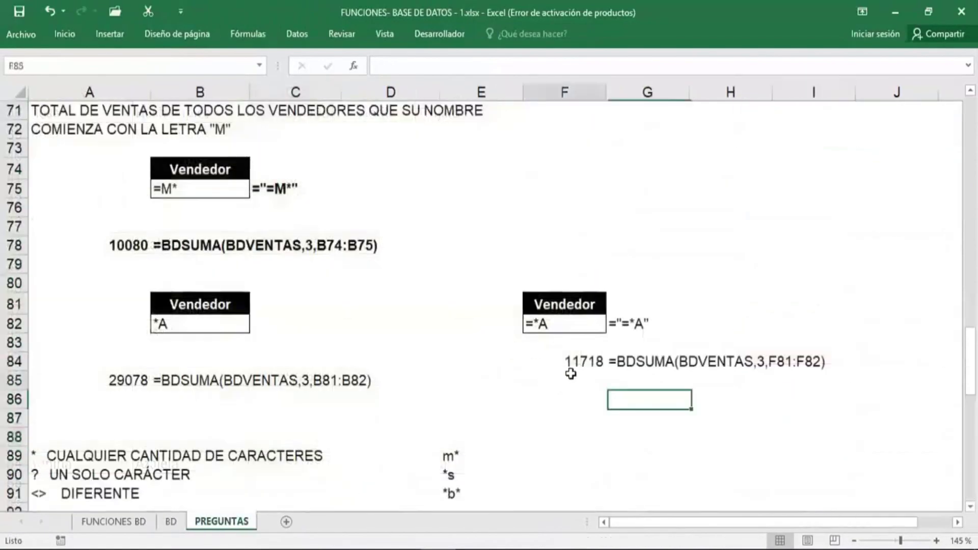
{"action": "left_click", "coordinate": [575, 360]}
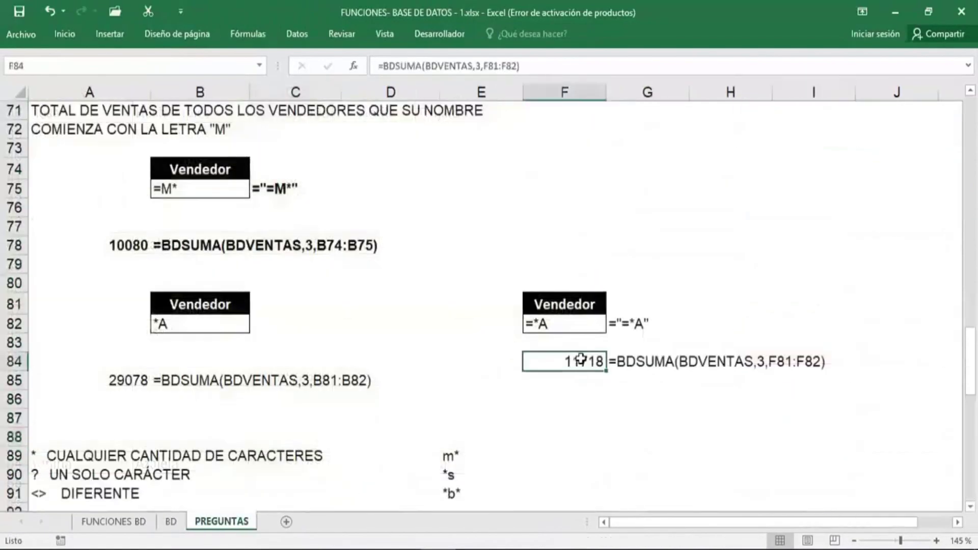
Step: Check the *A and =*A total formulas in A85 and F84
{"action": "left_click", "coordinate": [110, 380]}
{"action": "left_click", "coordinate": [578, 426]}
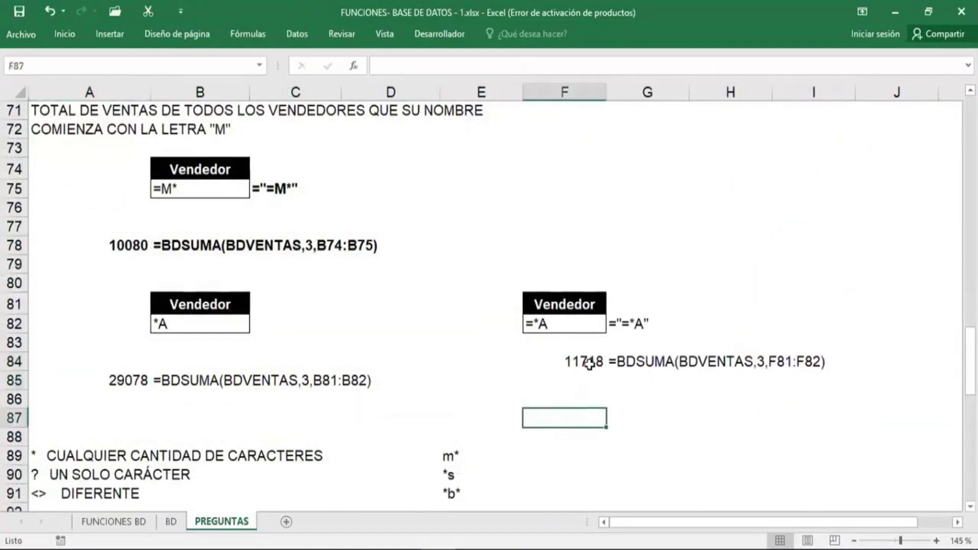
{"action": "left_click", "coordinate": [587, 363]}
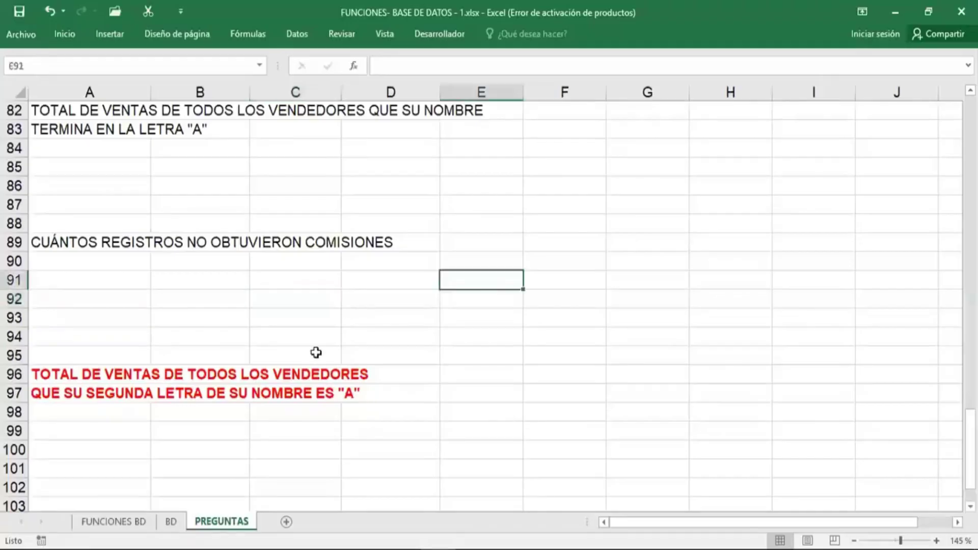
{"action": "left_click", "coordinate": [173, 283]}
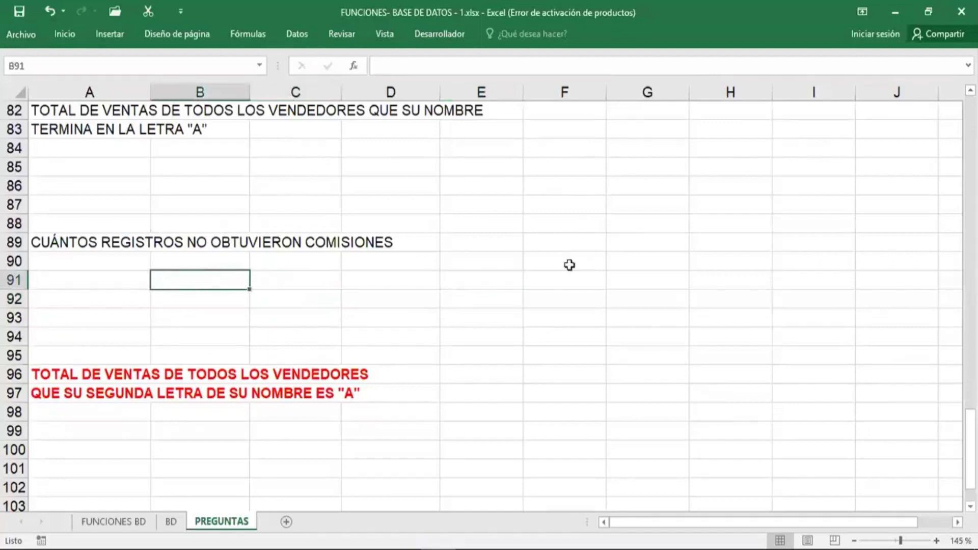
Step: Enter the comparison example 20>10 with result VERDADERO
{"action": "left_click", "coordinate": [548, 184]}
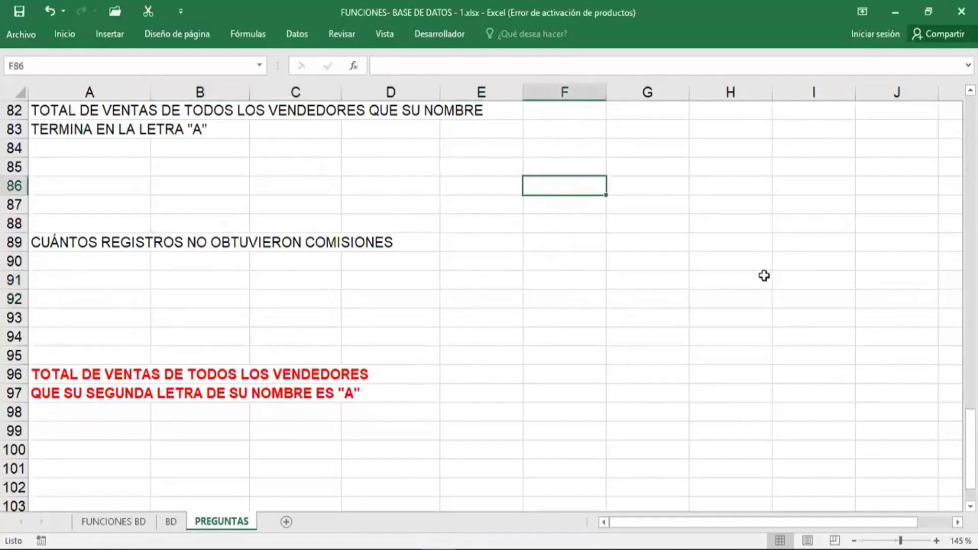
{"action": "type", "text": "20>10"}
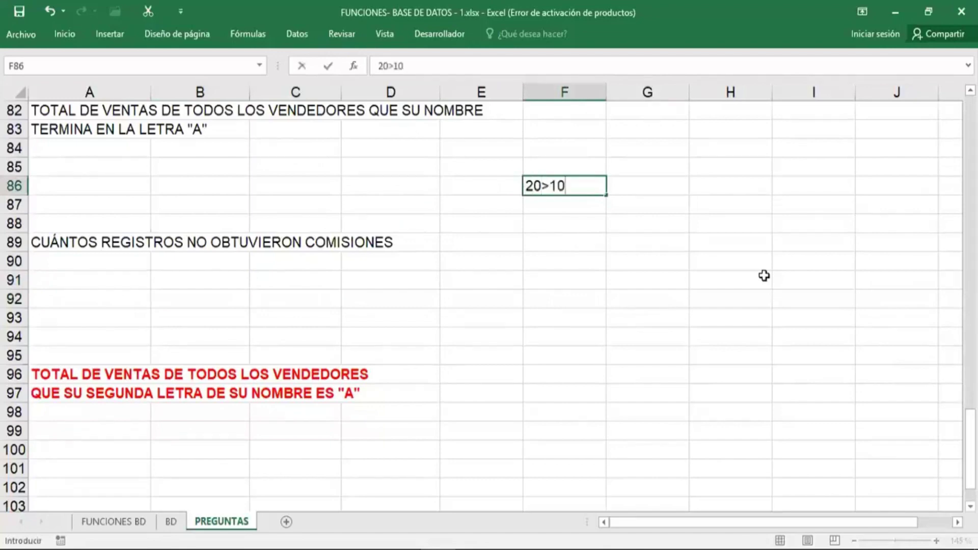
{"action": "key", "text": "Tab"}
{"action": "type", "text": "ver"}
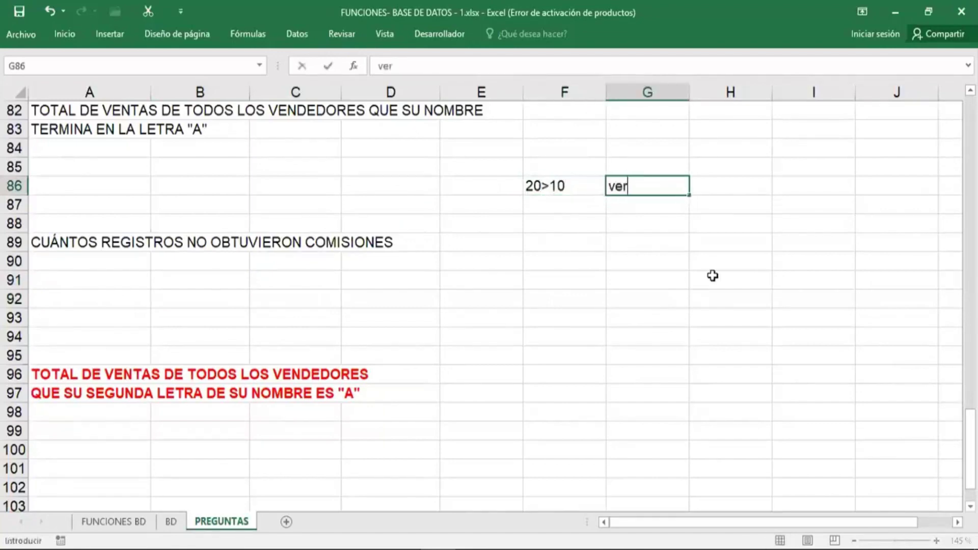
{"action": "type", "text": "dadero"}
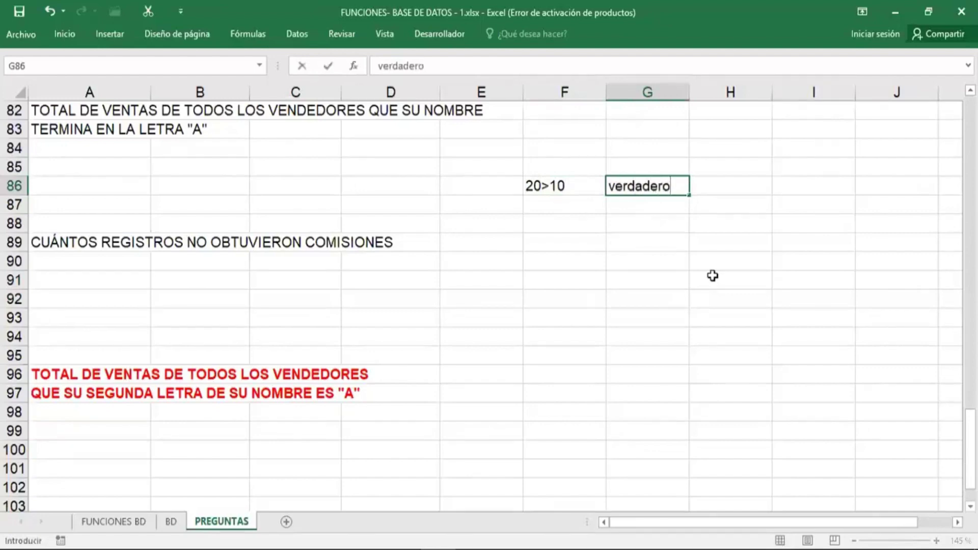
{"action": "key", "text": "Return"}
Step: Add the example 20>30 with result FALSO in F87:G87
{"action": "type", "text": "20>3"}
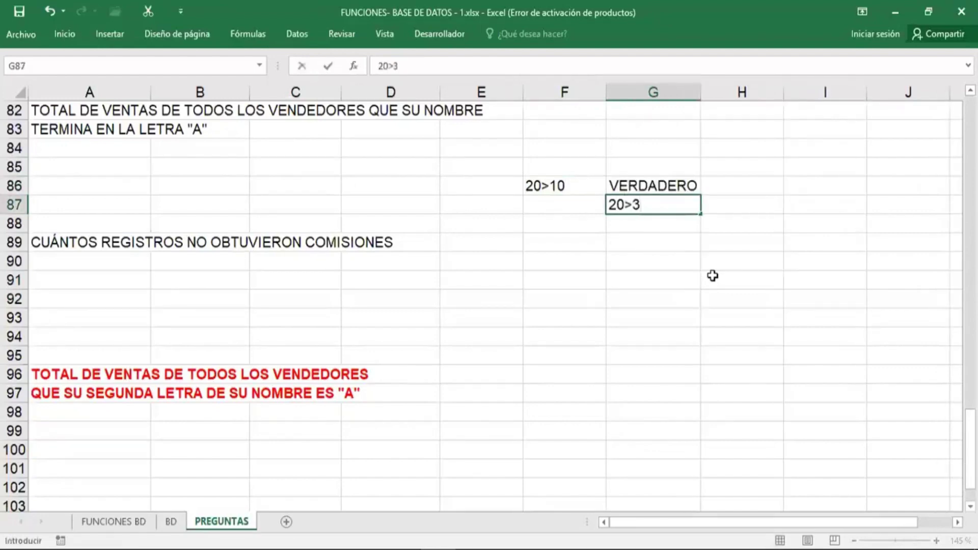
{"action": "key", "text": "Escape"}
{"action": "key", "text": "Left"}
{"action": "type", "text": "20>30"}
{"action": "key", "text": "Right"}
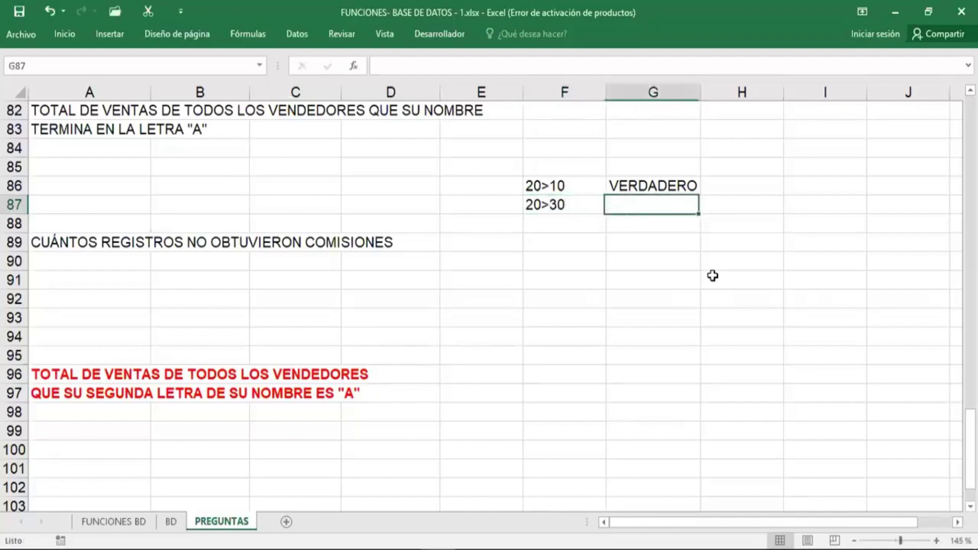
{"action": "type", "text": "falso"}
{"action": "key", "text": "Return"}
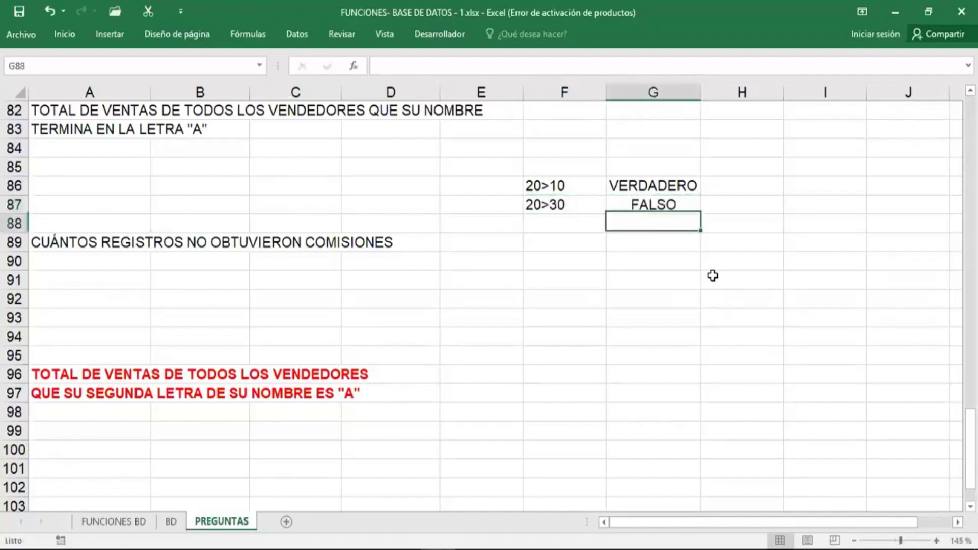
{"action": "key", "text": "Return"}
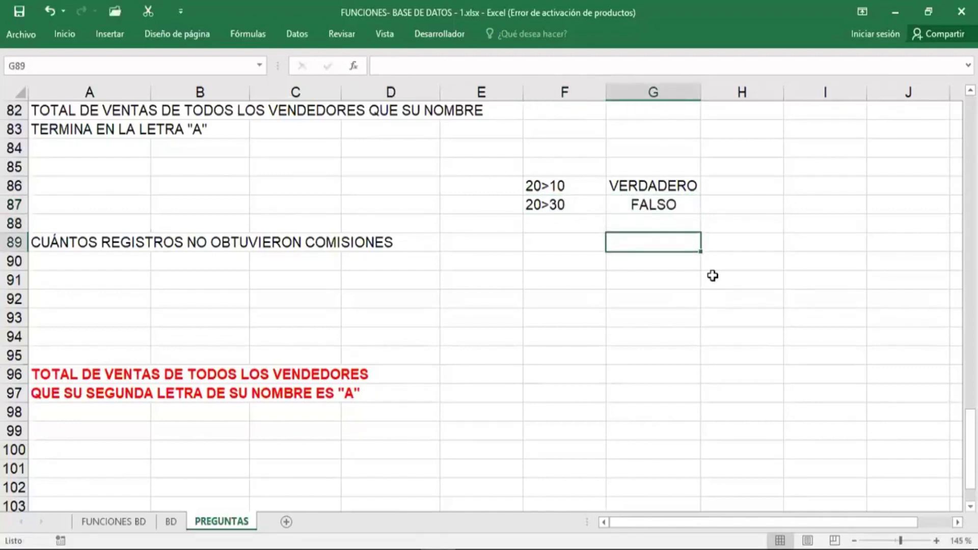
Step: Select cells B91 and F90 around the commissions question
{"action": "left_click", "coordinate": [202, 295]}
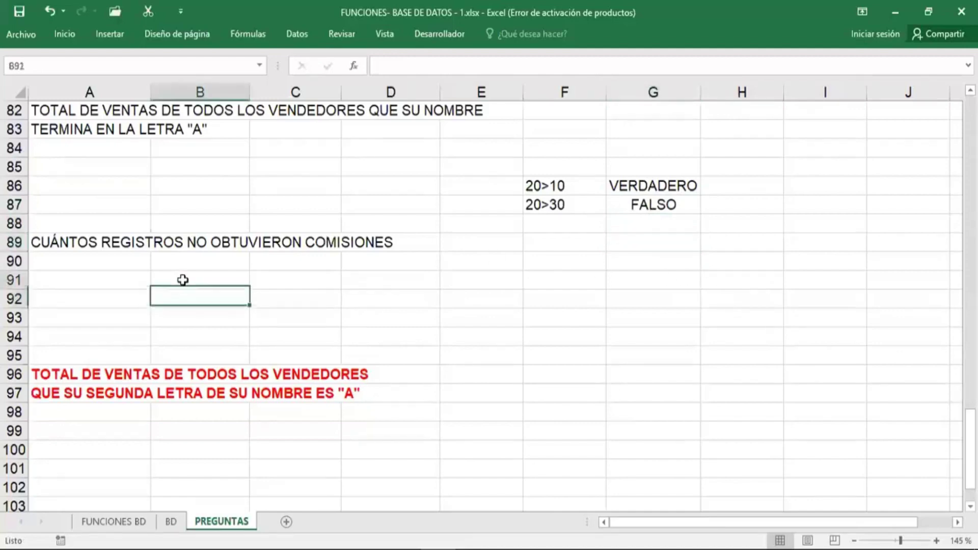
{"action": "left_click", "coordinate": [183, 280]}
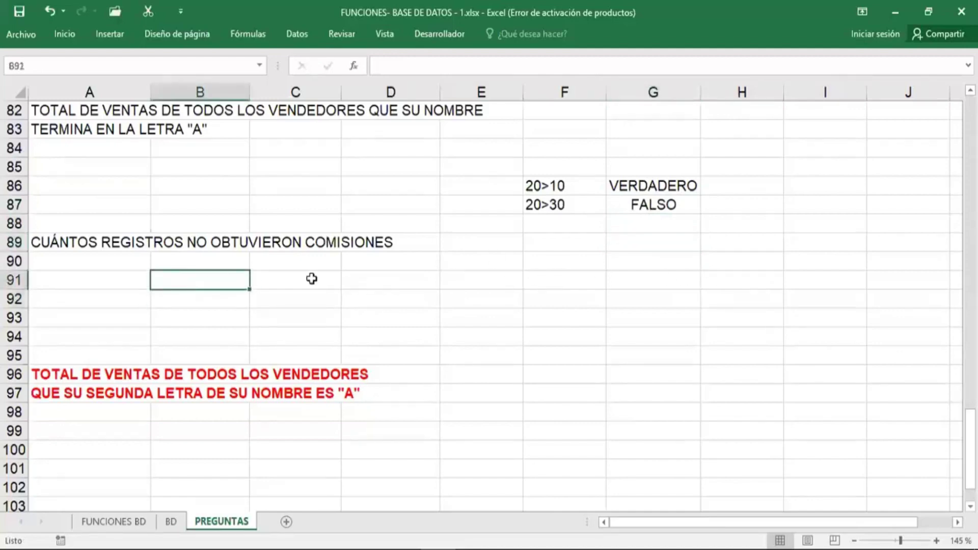
{"action": "left_click", "coordinate": [556, 259]}
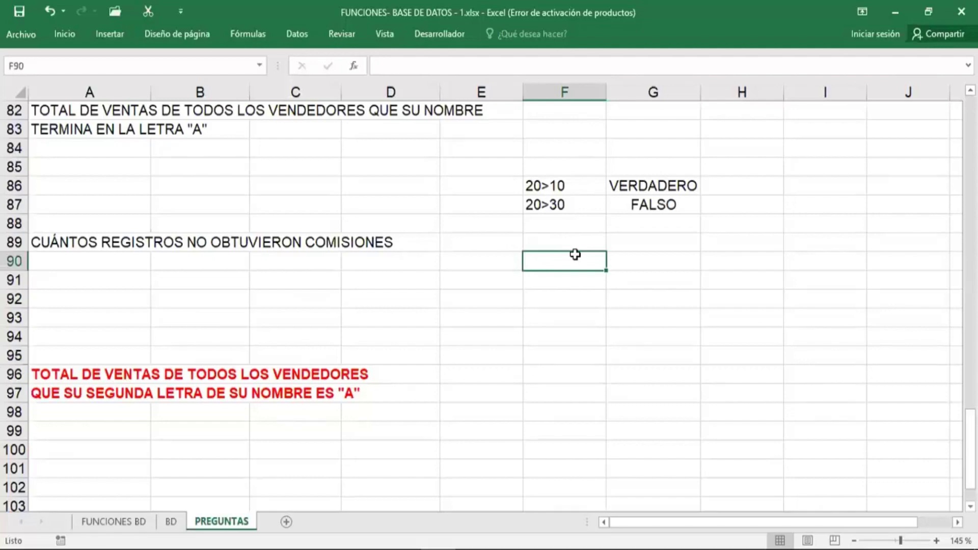
Step: Copy a sales-table header cell from the BD sheet into cell E91 of PREGUNTAS
{"action": "scroll", "coordinate": [567, 273], "scroll_direction": "up", "scroll_amount": 2}
{"action": "scroll", "coordinate": [397, 253], "scroll_direction": "up", "scroll_amount": 2}
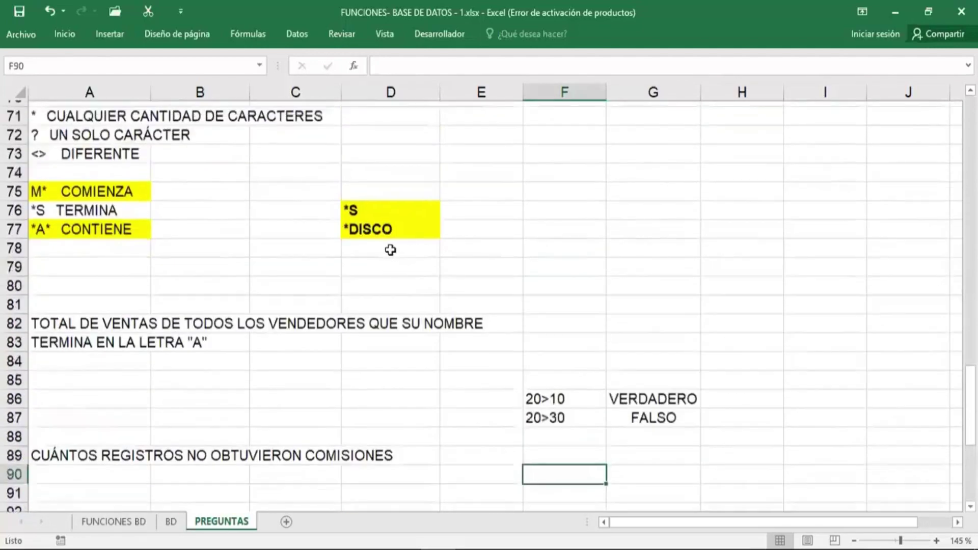
{"action": "scroll", "coordinate": [342, 251], "scroll_direction": "up", "scroll_amount": 4}
{"action": "scroll", "coordinate": [342, 251], "scroll_direction": "up", "scroll_amount": 3}
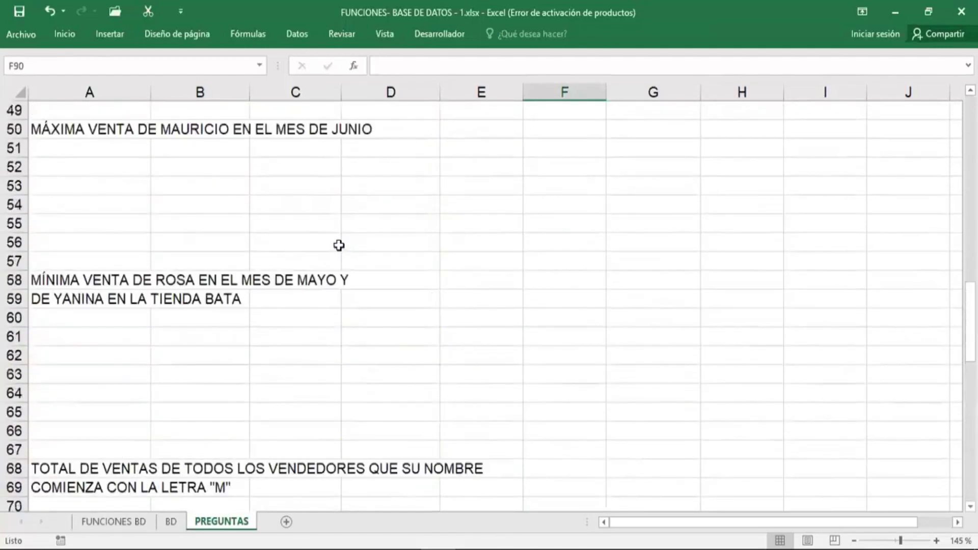
{"action": "left_click", "coordinate": [151, 523]}
{"action": "left_click", "coordinate": [171, 522]}
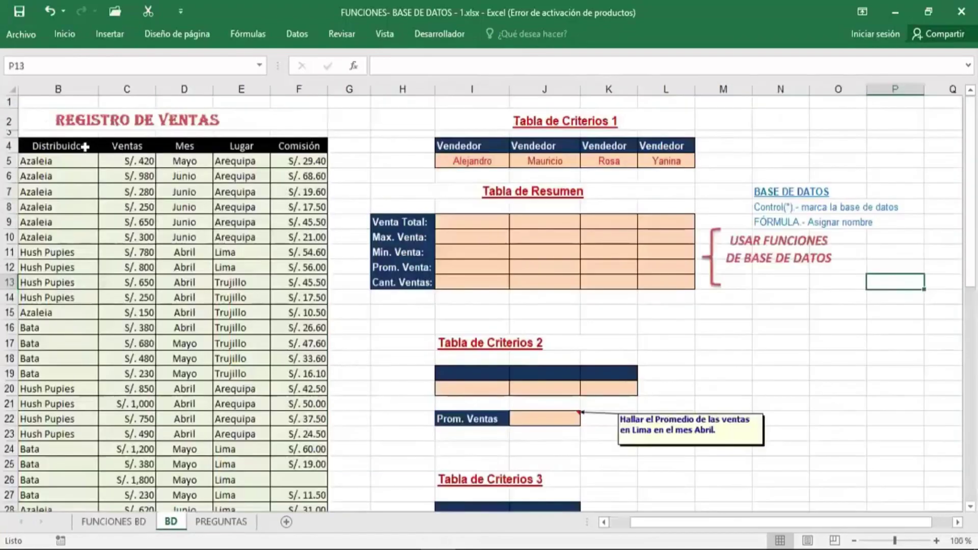
{"action": "left_click", "coordinate": [84, 147]}
{"action": "key", "text": "ctrl+c"}
{"action": "left_click", "coordinate": [219, 522]}
{"action": "scroll", "coordinate": [480, 411], "scroll_direction": "down", "scroll_amount": 4}
{"action": "left_click", "coordinate": [459, 337]}
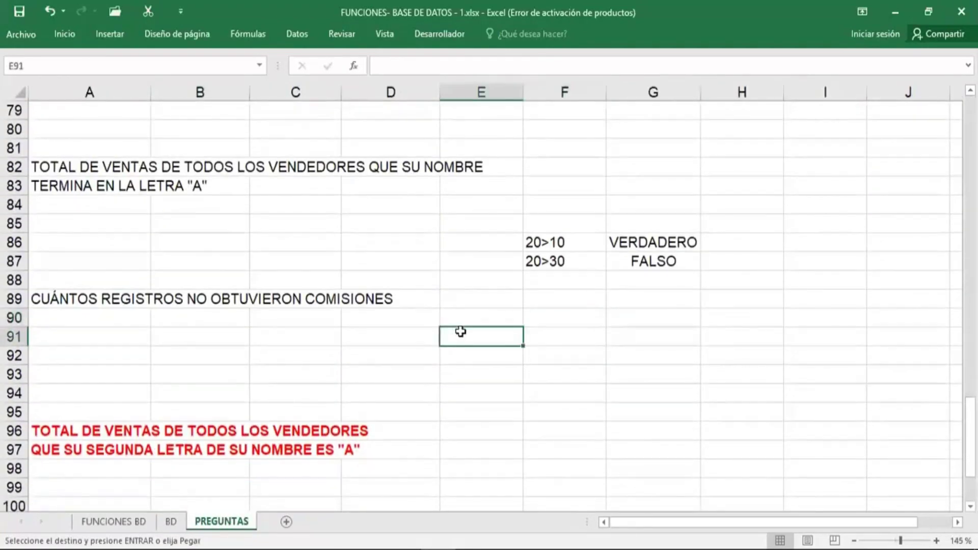
{"action": "key", "text": "ctrl+v"}
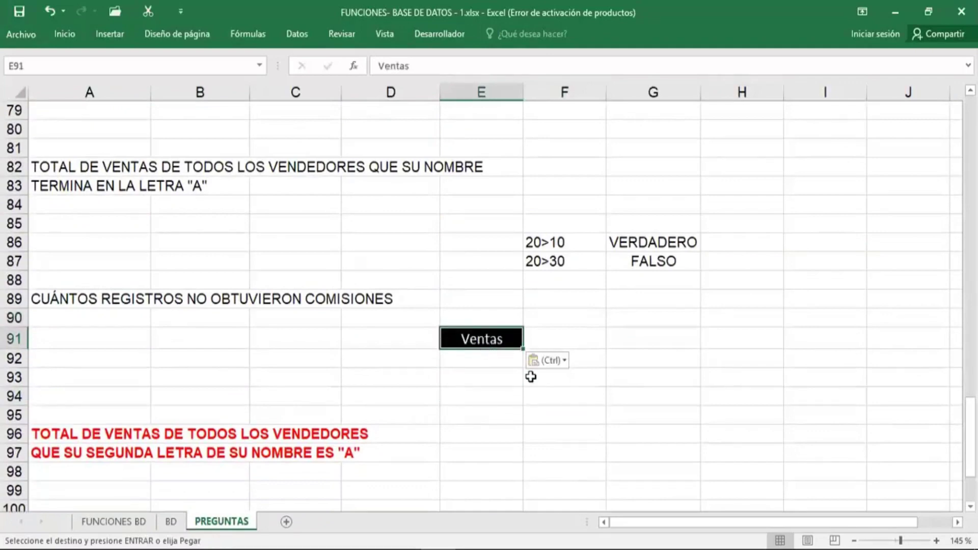
Step: Retitle E91 as 'Comisiones' and widen column E to fit it
{"action": "type", "text": "C"}
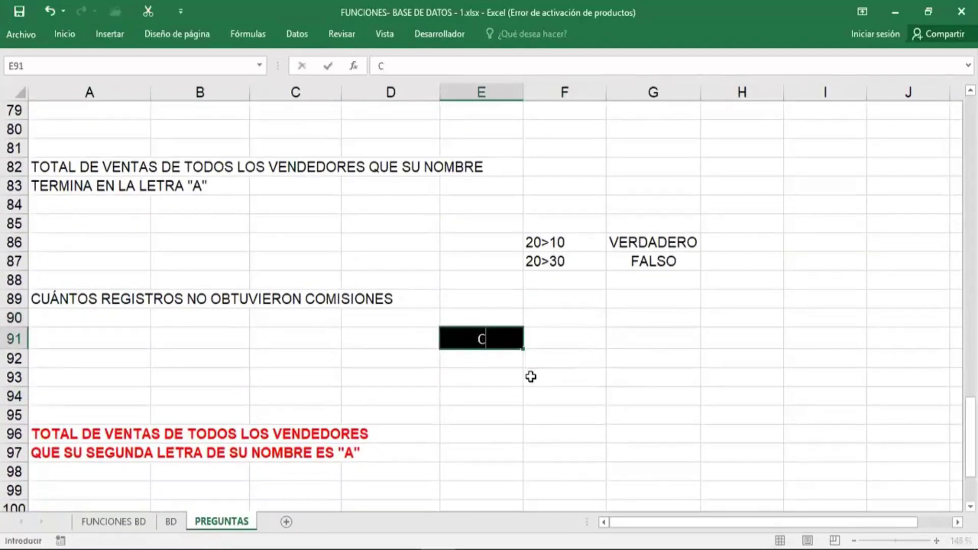
{"action": "type", "text": "omsi"}
{"action": "key", "text": "BackSpace"}
{"action": "key", "text": "BackSpace"}
{"action": "type", "text": "i"}
{"action": "type", "text": "siones"}
{"action": "key", "text": "Return"}
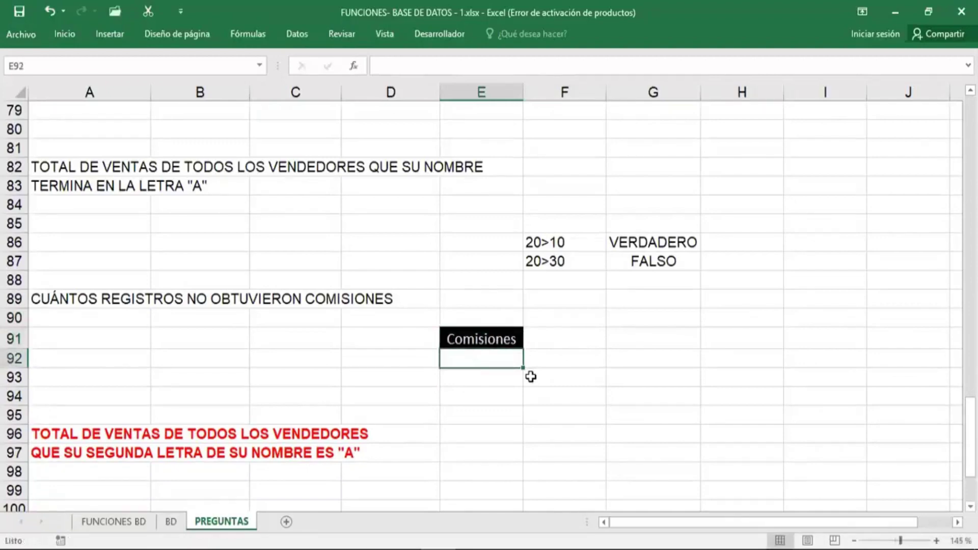
{"action": "left_click_drag", "start_coordinate": [523, 93], "coordinate": [530, 97]}
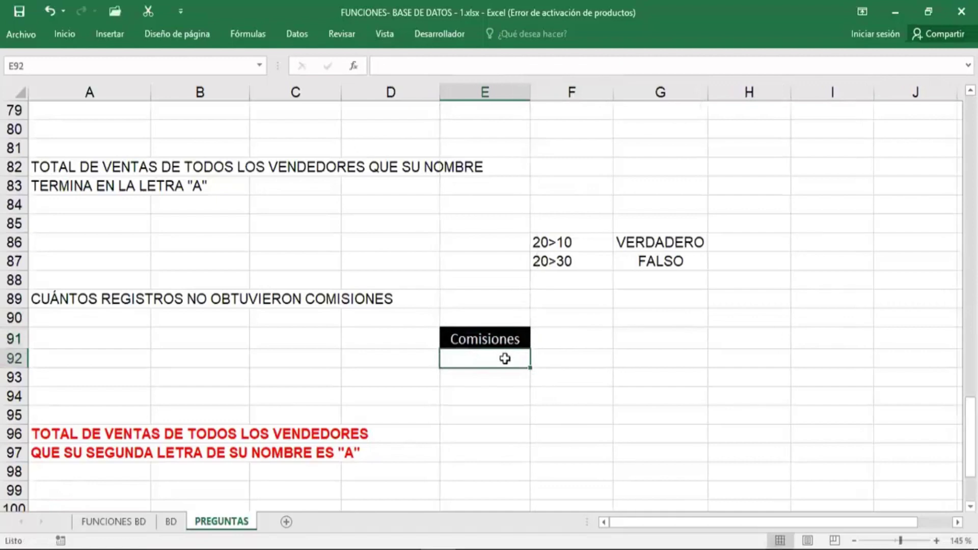
{"action": "left_click", "coordinate": [65, 33]}
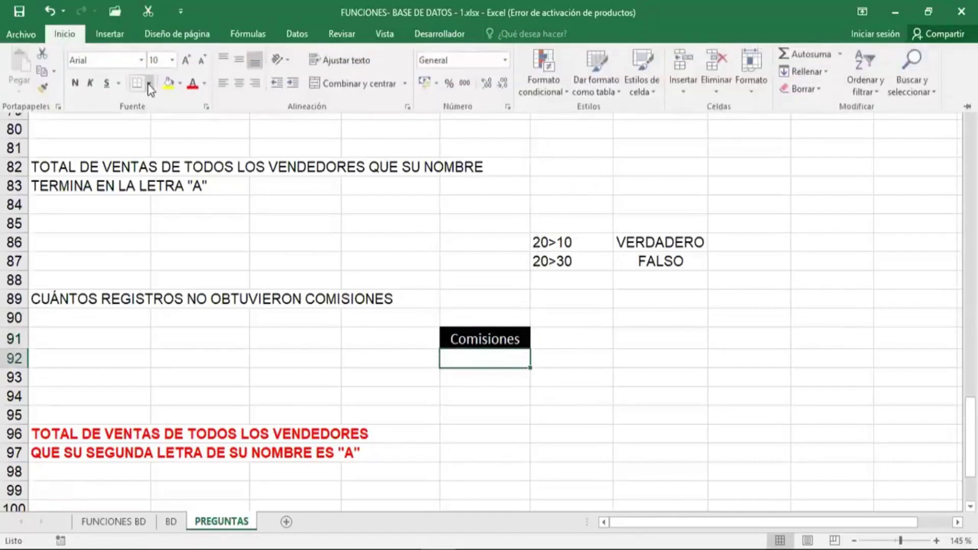
Step: Border cell E92, then name the BD sheet's sales data range BDVENTAS
{"action": "left_click", "coordinate": [148, 68]}
{"action": "key", "text": "Escape"}
{"action": "key", "text": "Escape"}
{"action": "key", "text": "ctrl+Page_Up"}
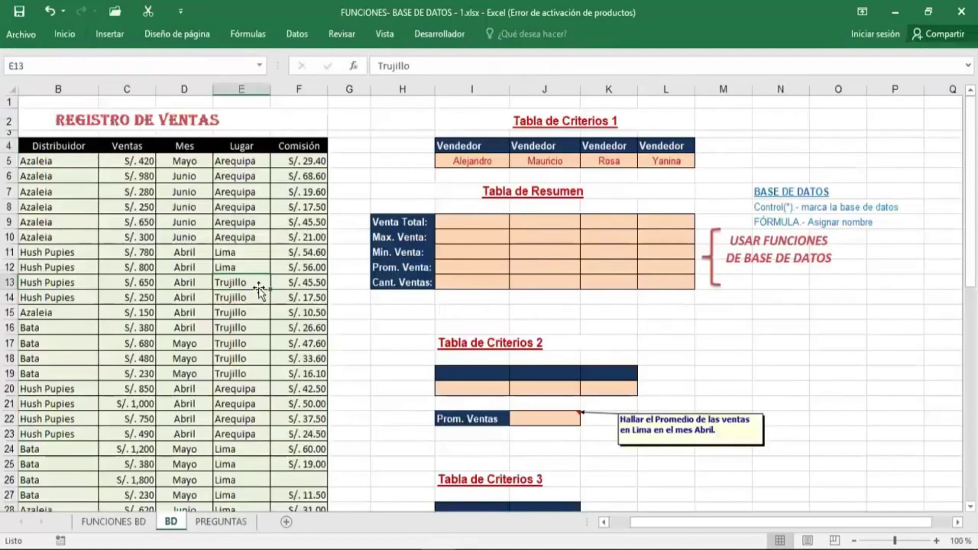
{"action": "key", "text": "ctrl+asterisk"}
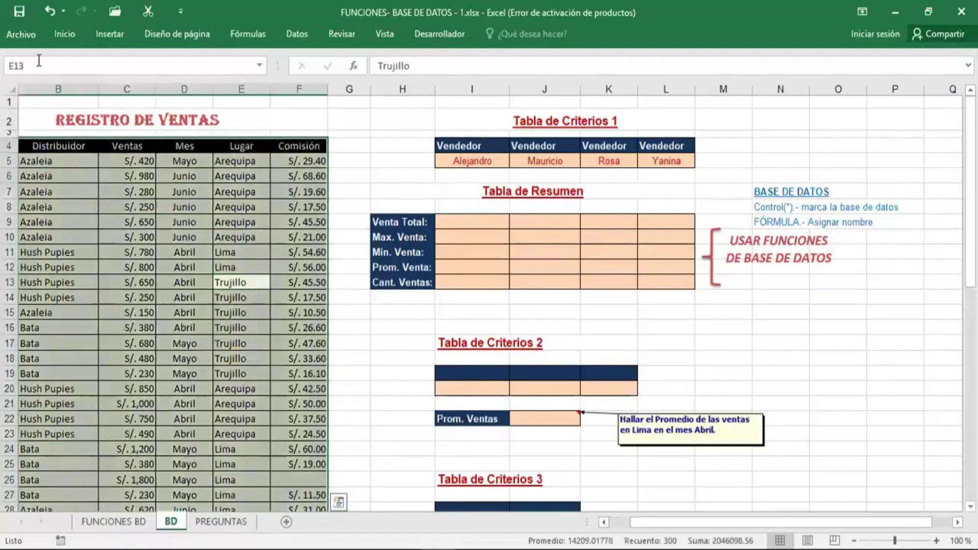
{"action": "left_click", "coordinate": [39, 66]}
{"action": "type", "text": "BDVENTAS"}
{"action": "key", "text": "Return"}
{"action": "left_click", "coordinate": [222, 522]}
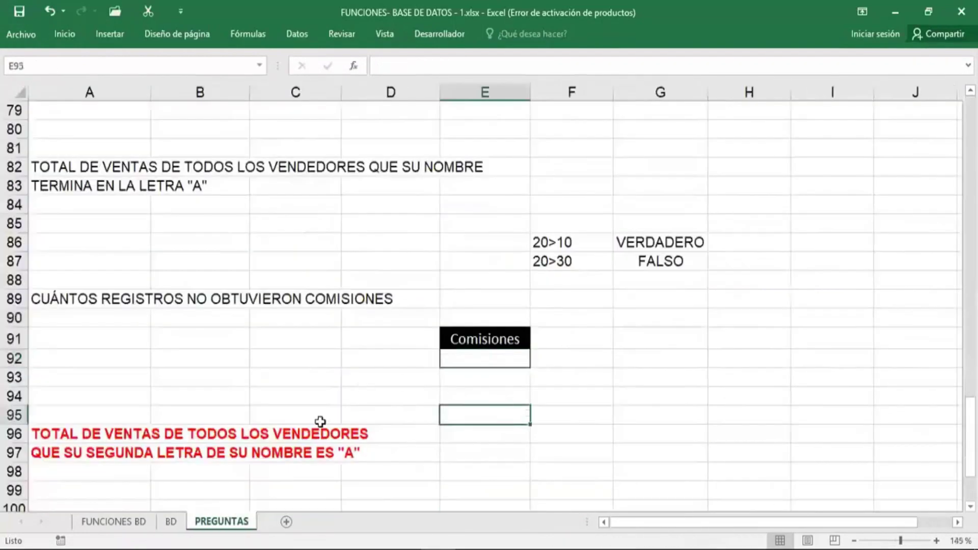
Step: Make commission cell F5 on the BD sheet bold with a yellow fill
{"action": "key", "text": "ctrl+Page_Up"}
{"action": "left_click", "coordinate": [288, 162]}
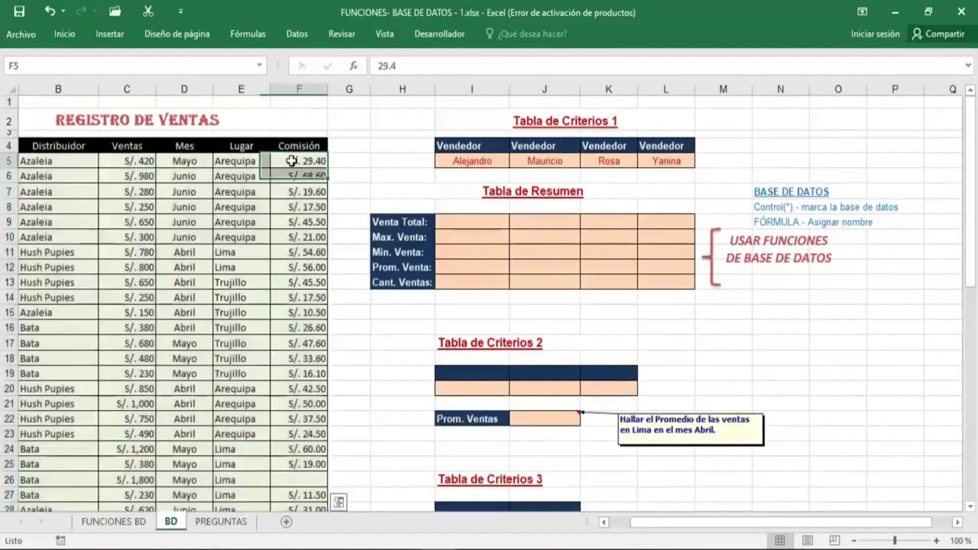
{"action": "left_click", "coordinate": [69, 35]}
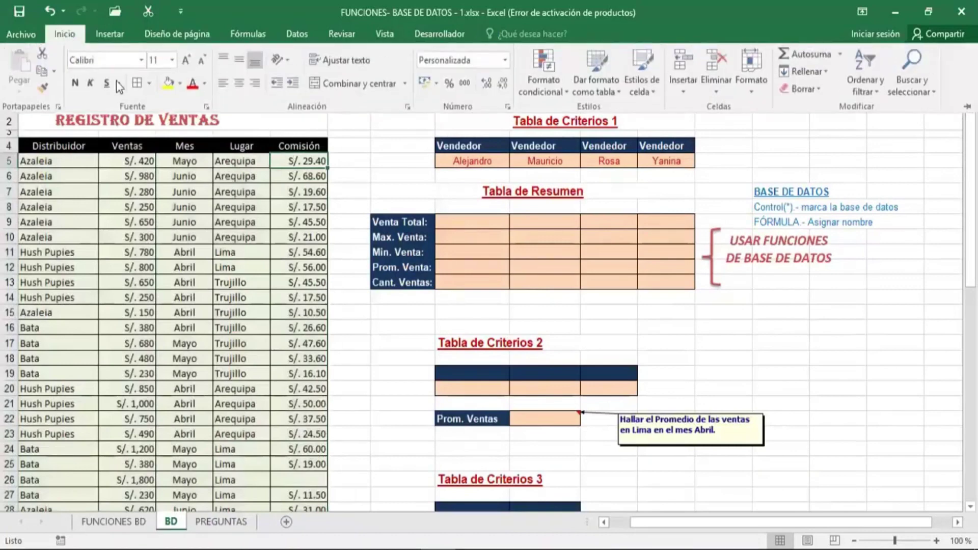
{"action": "left_click", "coordinate": [169, 84]}
{"action": "left_click", "coordinate": [75, 83]}
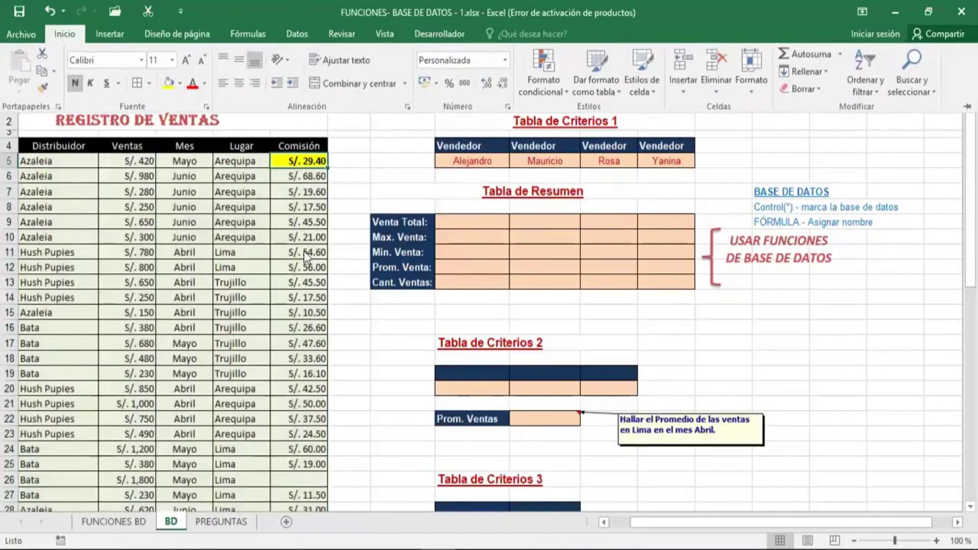
{"action": "left_click", "coordinate": [300, 237]}
{"action": "scroll", "coordinate": [286, 235], "scroll_direction": "up", "scroll_amount": 2, "text": "ctrl"}
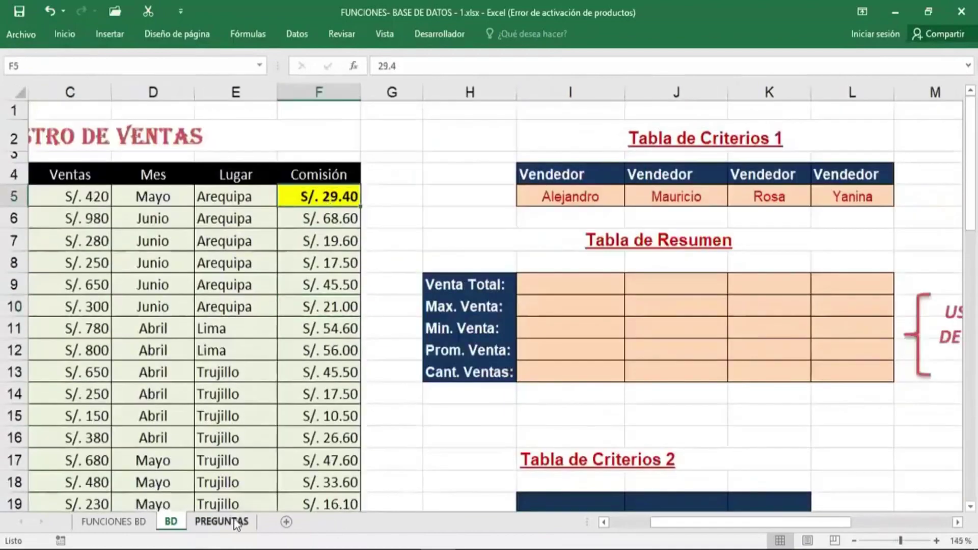
Step: Enter the criterion =BD!F5="" in E92 under Comisiones, which returns FALSO
{"action": "left_click", "coordinate": [222, 521]}
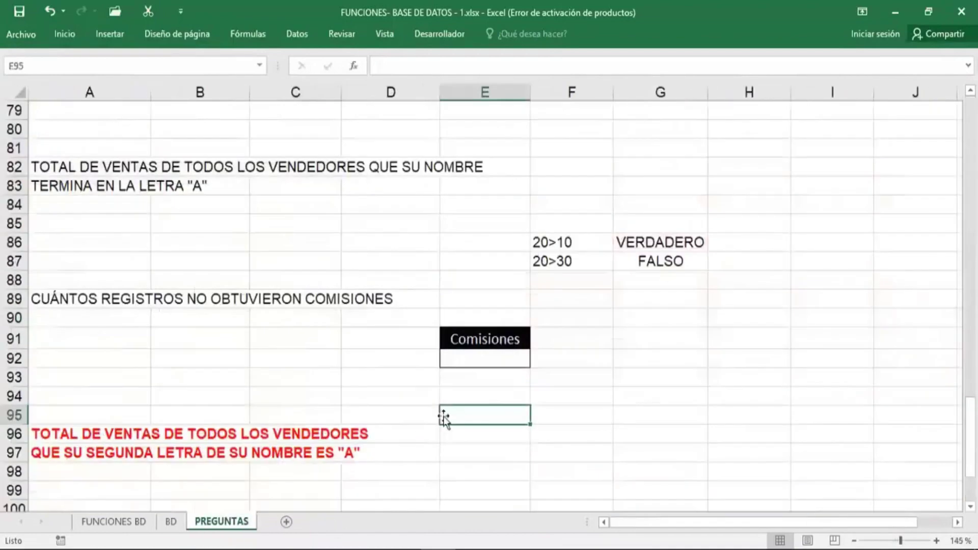
{"action": "key", "text": "Up"}
{"action": "key", "text": "Up"}
{"action": "key", "text": "Up"}
{"action": "type", "text": "="}
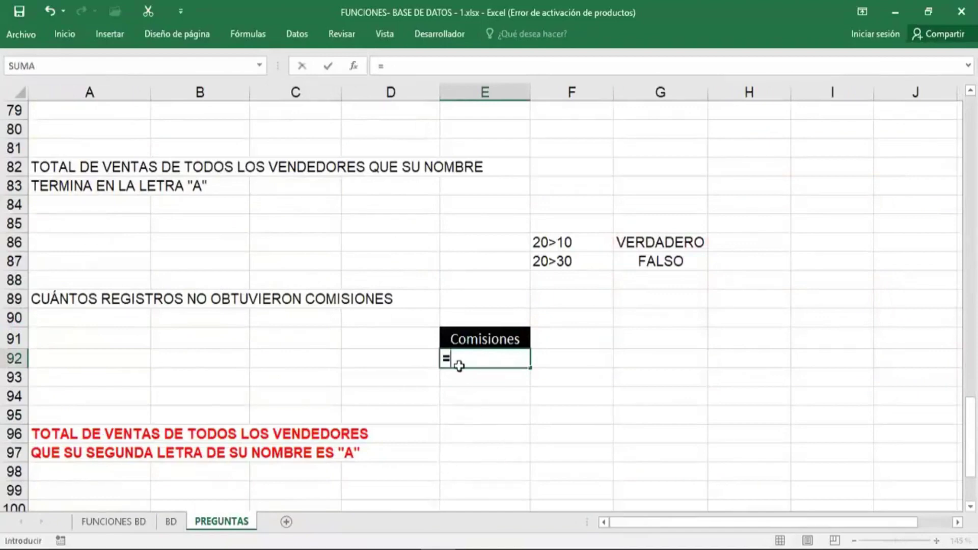
{"action": "left_click", "coordinate": [172, 525]}
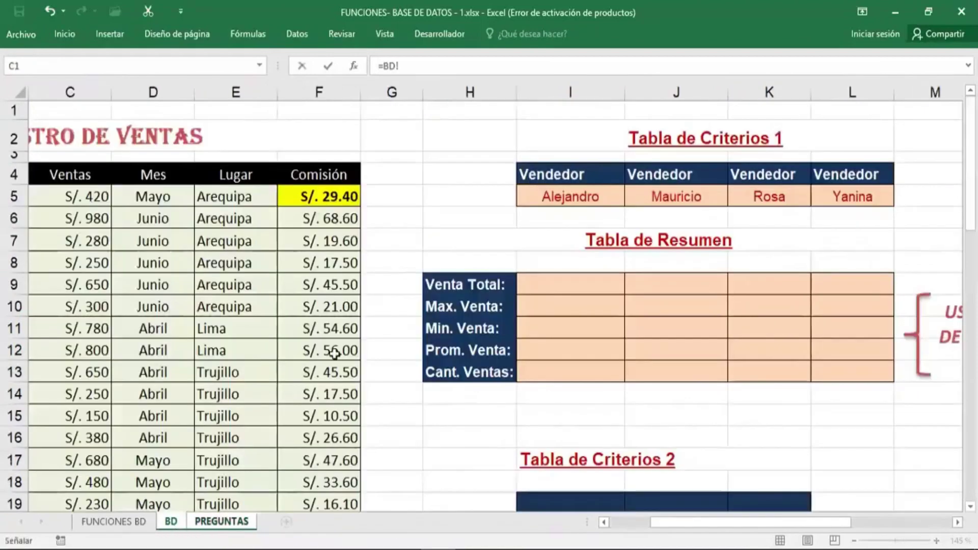
{"action": "left_click", "coordinate": [339, 194]}
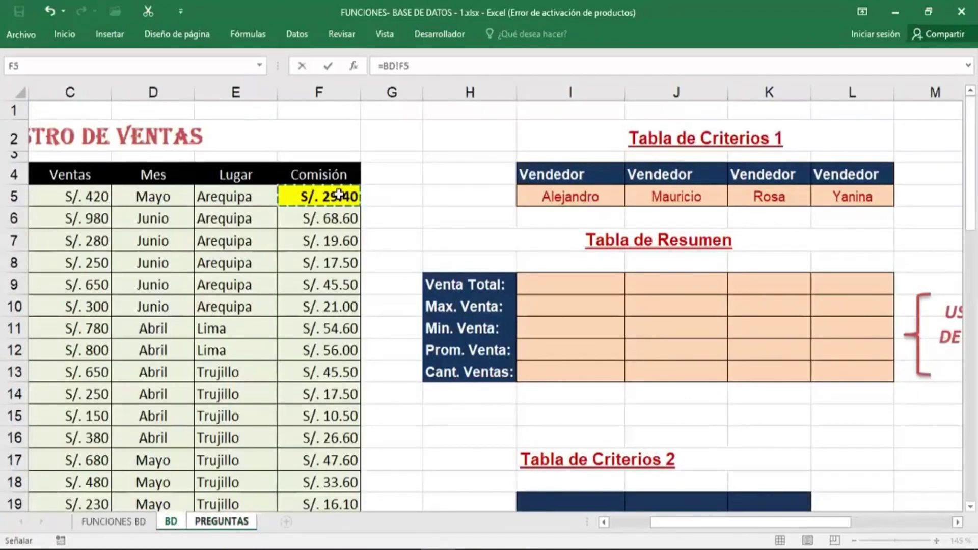
{"action": "type", "text": "="}
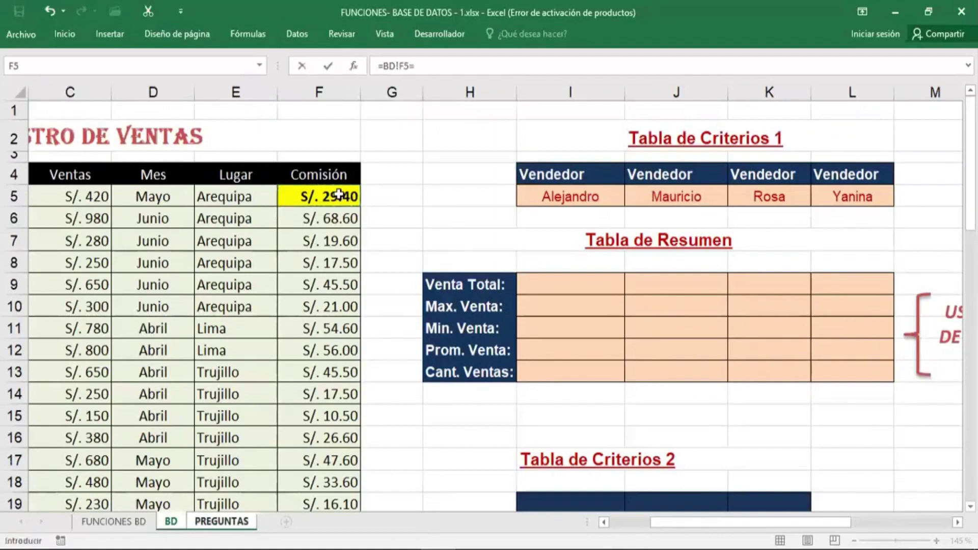
{"action": "key", "text": "Return"}
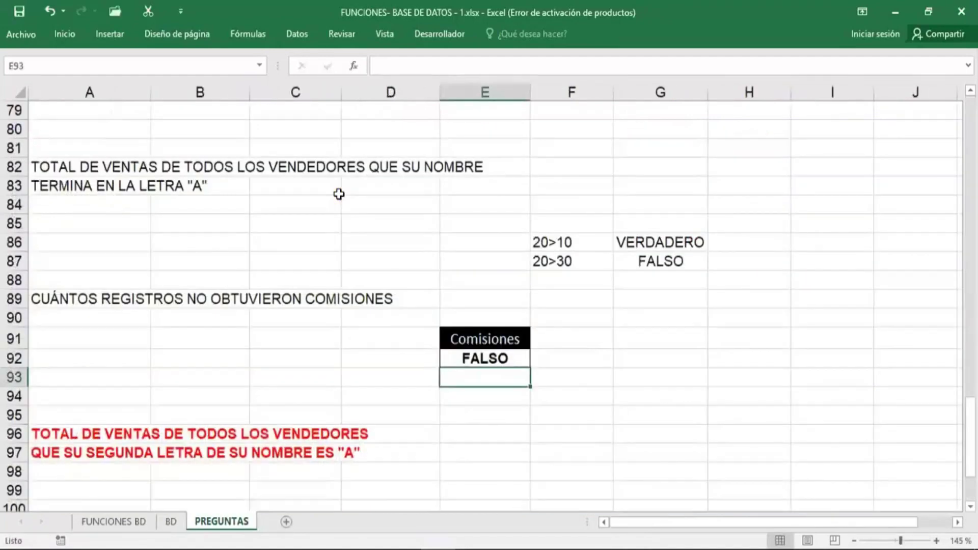
{"action": "left_click", "coordinate": [493, 345]}
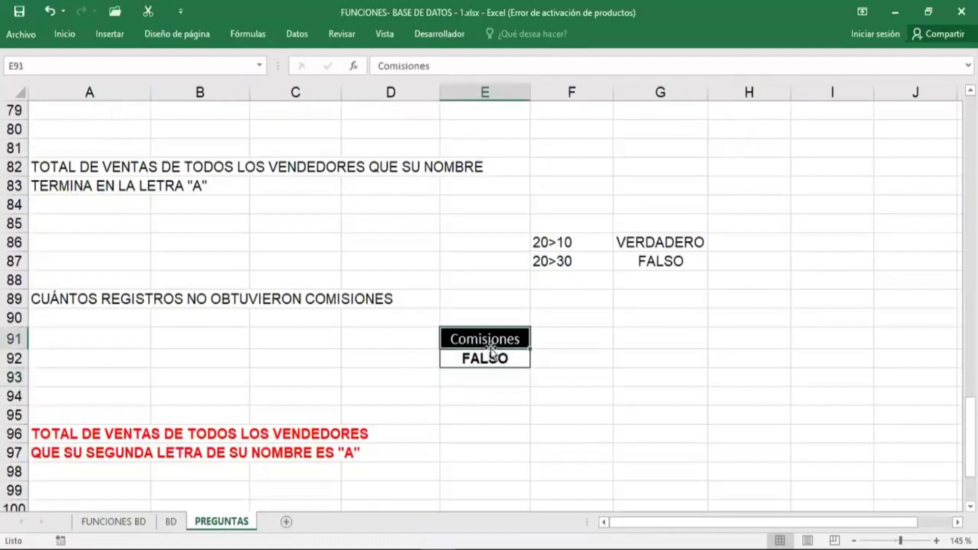
{"action": "left_click", "coordinate": [508, 381]}
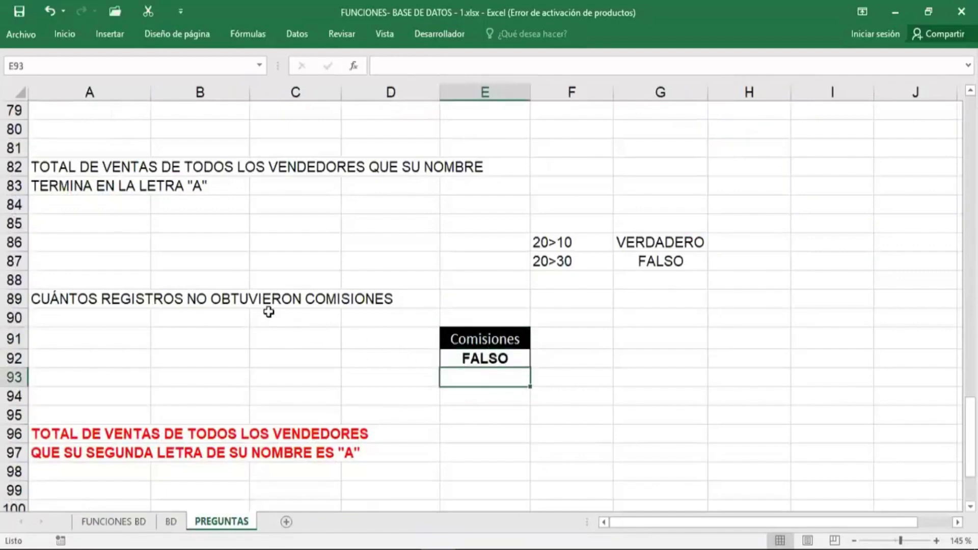
{"action": "left_click", "coordinate": [502, 359]}
Step: Display E92's formula in F92 with =FORMULATEXTO(E92), then begin =BDCONTAR(BDVENTAS,3, in D94
{"action": "left_click", "coordinate": [581, 362]}
{"action": "type", "text": "="}
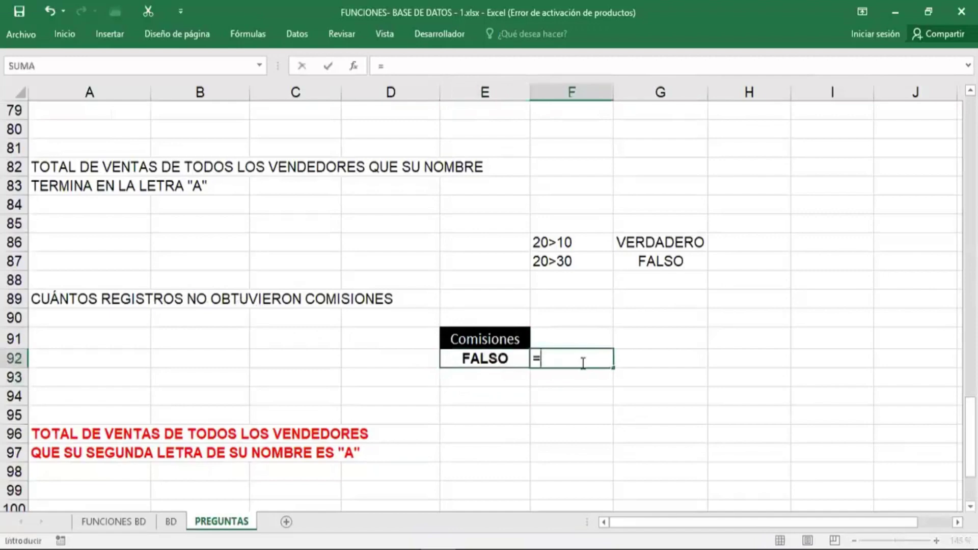
{"action": "type", "text": "FO"}
{"action": "key", "text": "Tab"}
{"action": "left_click", "coordinate": [502, 363]}
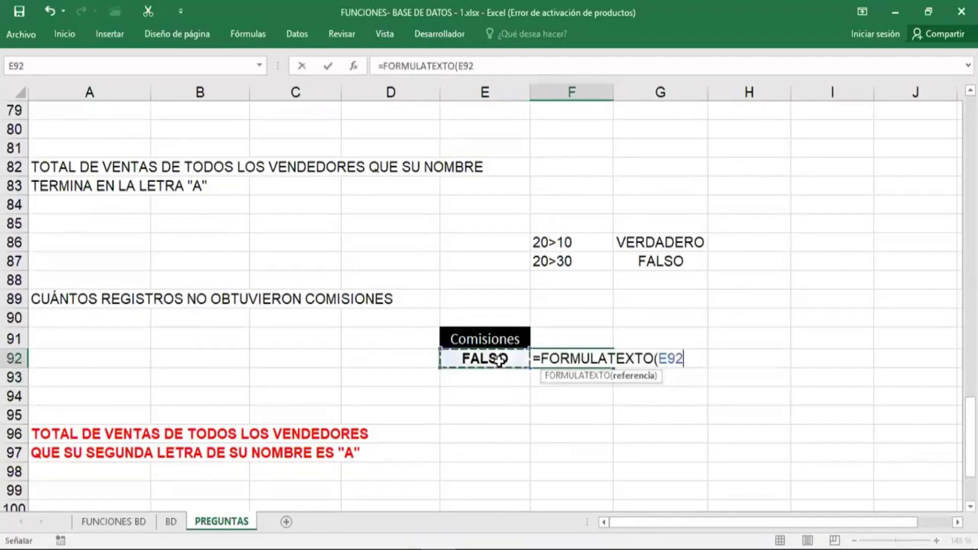
{"action": "key", "text": "Return"}
{"action": "left_click", "coordinate": [397, 394]}
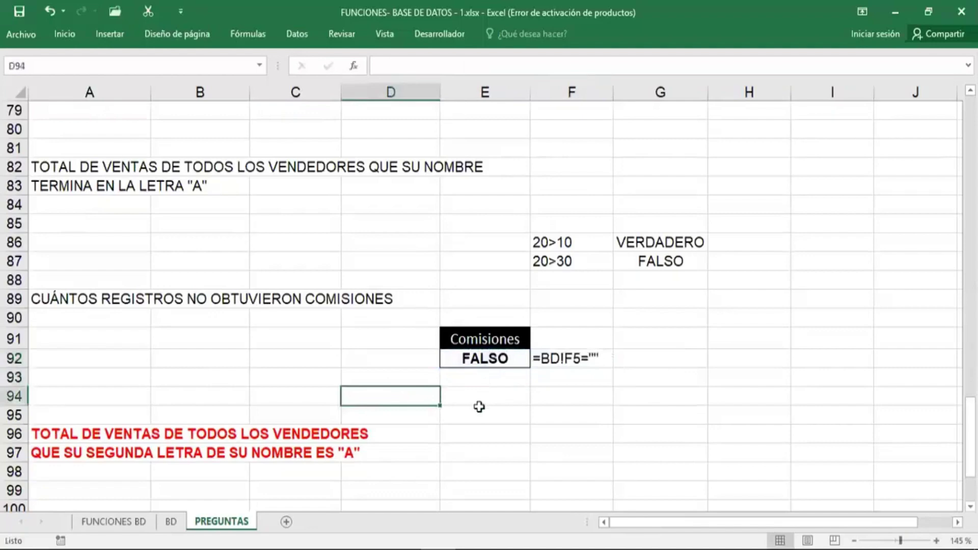
{"action": "type", "text": "="}
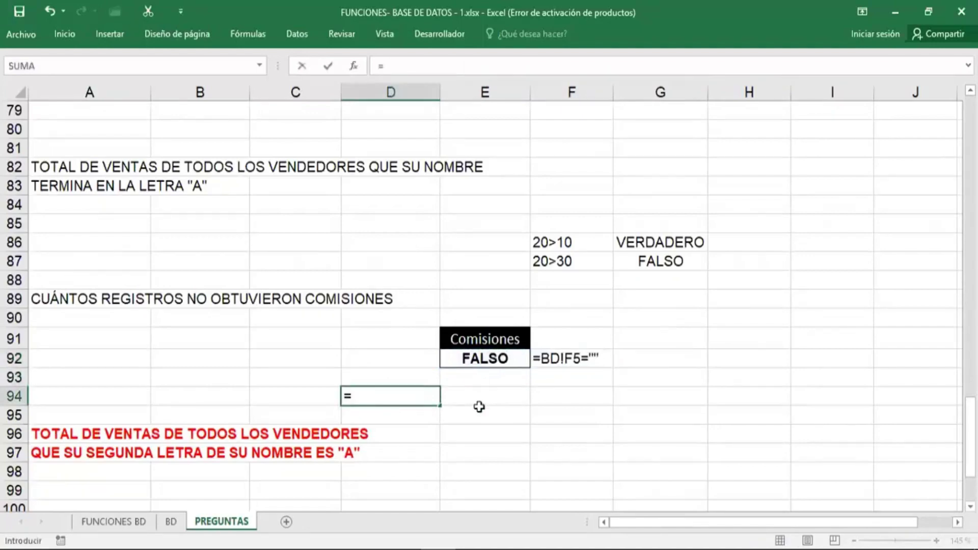
{"action": "type", "text": "BDCONTAR("}
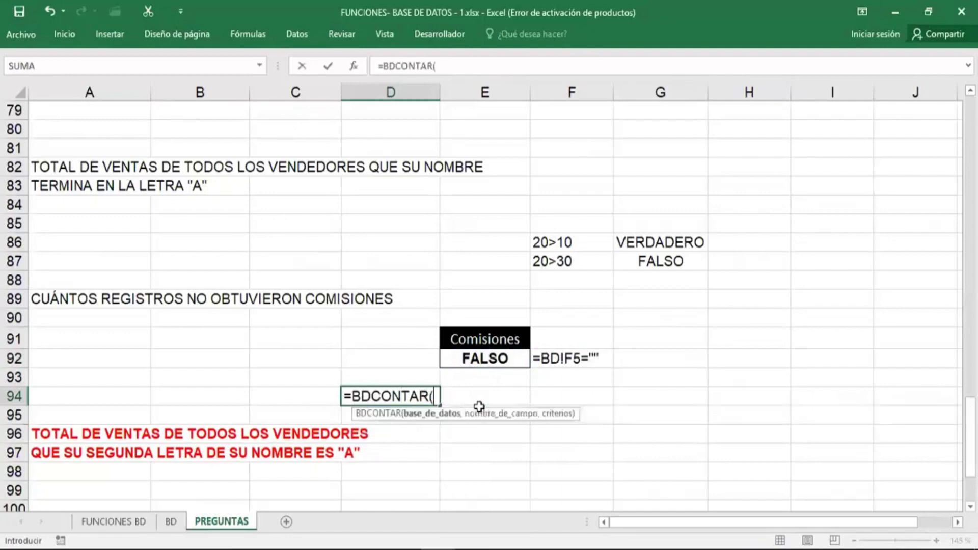
{"action": "type", "text": "BDVENTAS"}
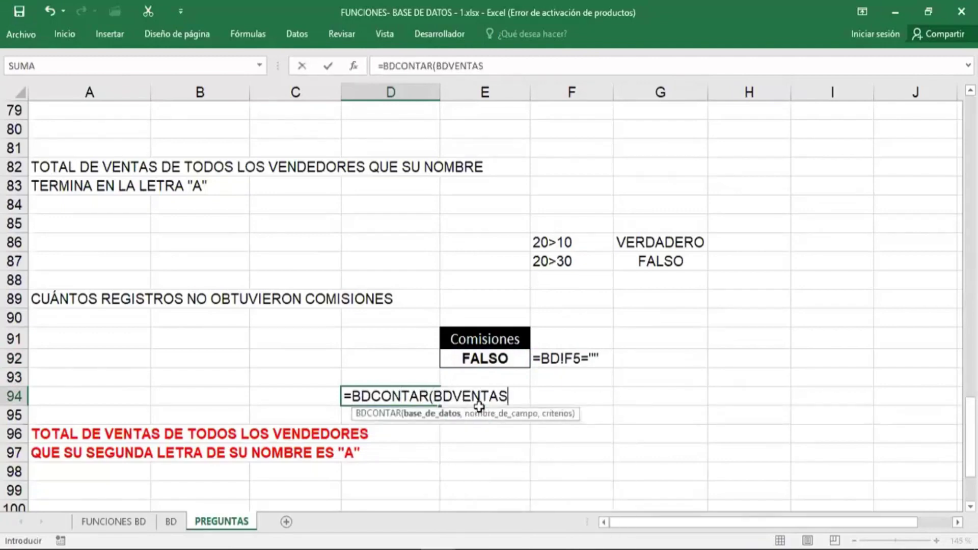
{"action": "type", "text": ","}
{"action": "type", "text": "3,"}
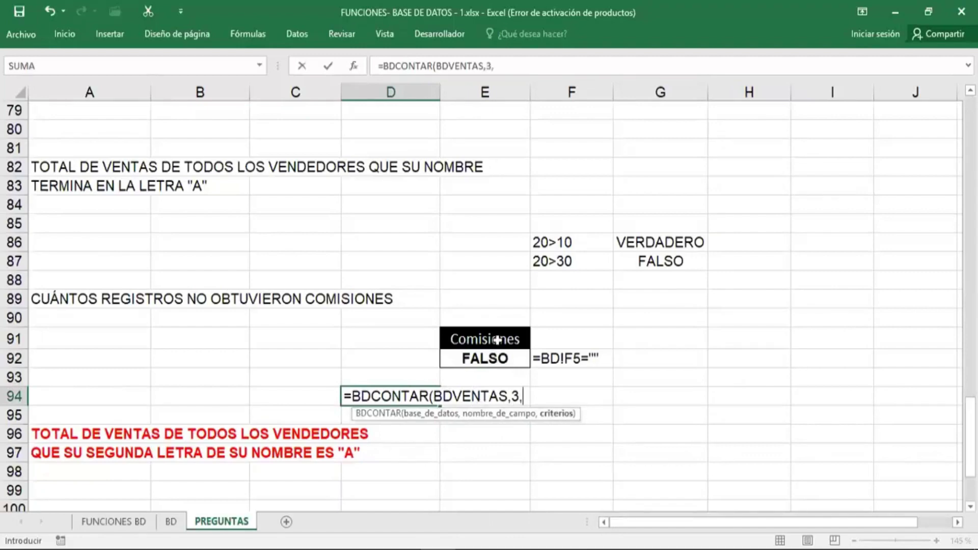
Step: Complete =BDCONTAR(BDVENTAS,3,E91:E92) in D94 (result 6) and show its text in E94 via FORMULATEXTO
{"action": "left_click_drag", "start_coordinate": [497, 340], "coordinate": [498, 351]}
{"action": "key", "text": "Return"}
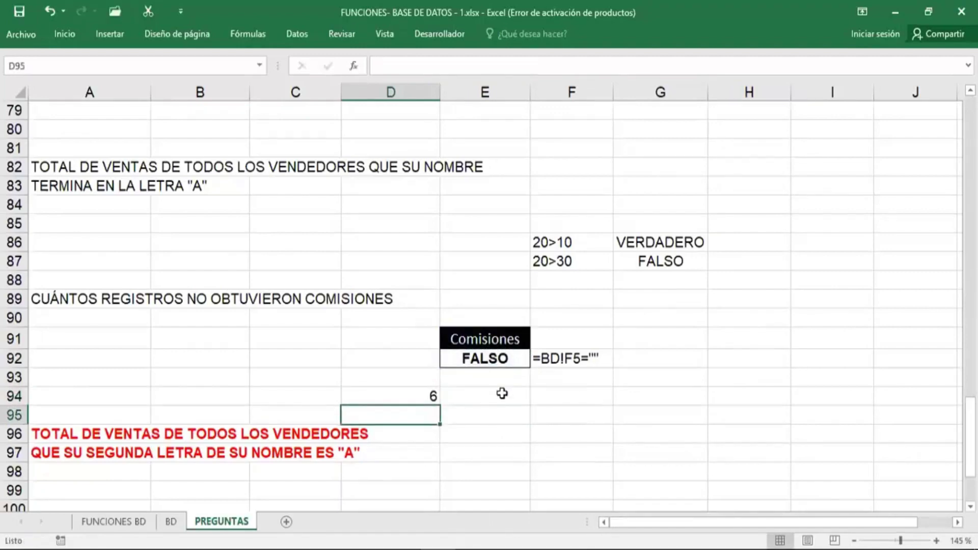
{"action": "left_click", "coordinate": [501, 395]}
{"action": "type", "text": "=F"}
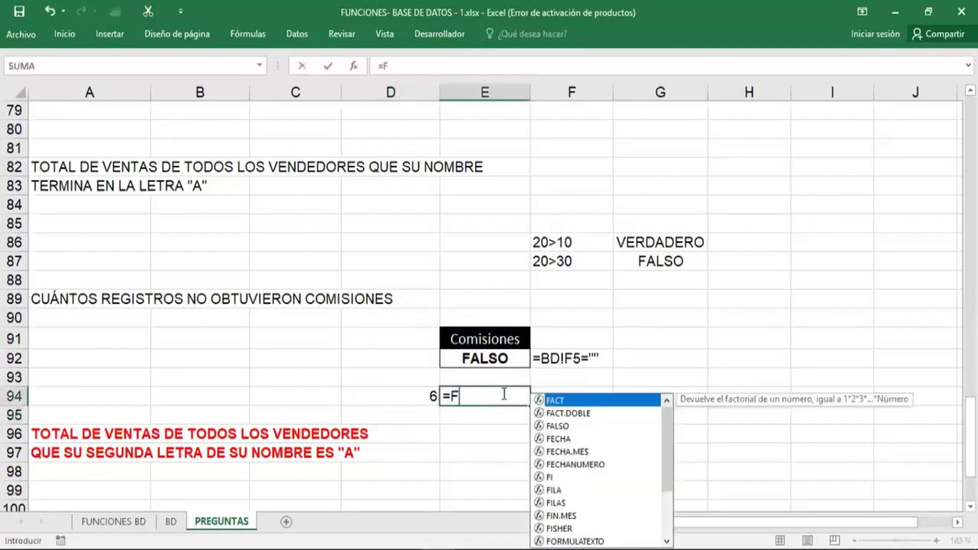
{"action": "type", "text": "OR"}
{"action": "key", "text": "Tab"}
{"action": "left_click", "coordinate": [433, 396]}
{"action": "key", "text": "Return"}
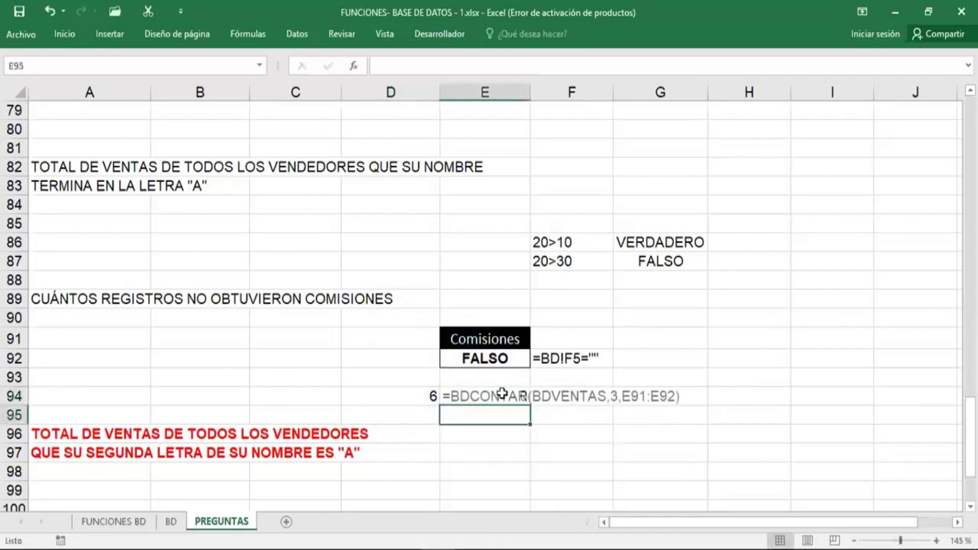
{"action": "left_click", "coordinate": [436, 395]}
{"action": "left_click", "coordinate": [484, 471]}
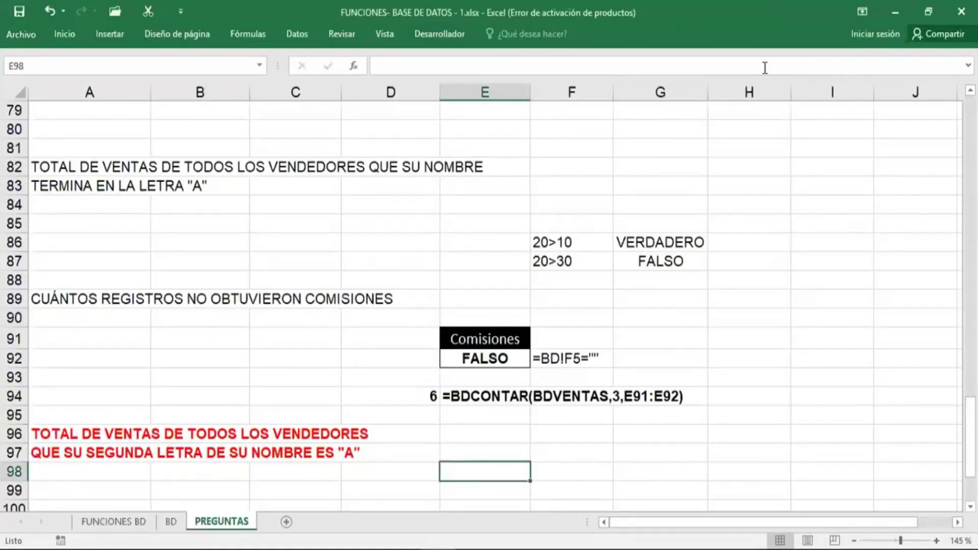
Step: Insert blank rows at row 101 beneath the second-letter question
{"action": "scroll", "coordinate": [676, 330], "scroll_direction": "down", "scroll_amount": 2}
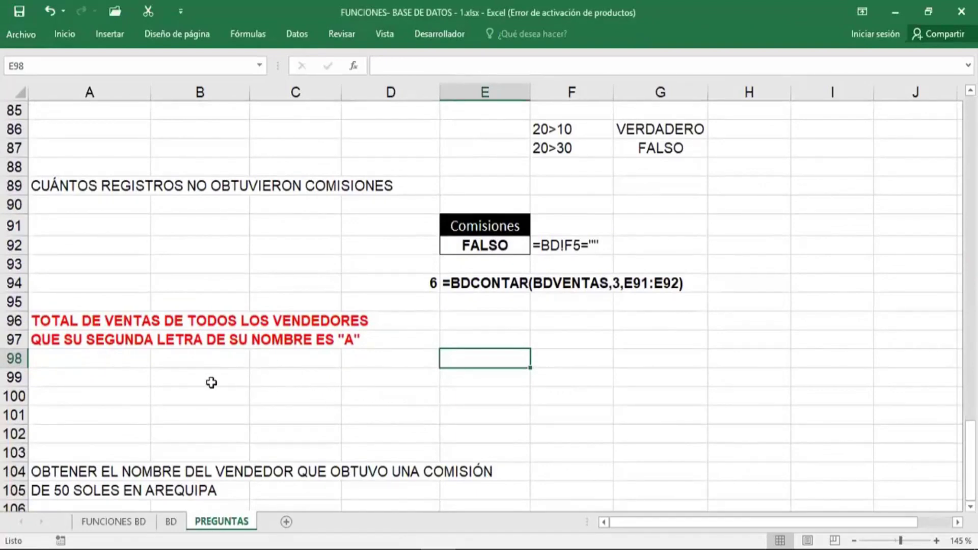
{"action": "left_click", "coordinate": [212, 383]}
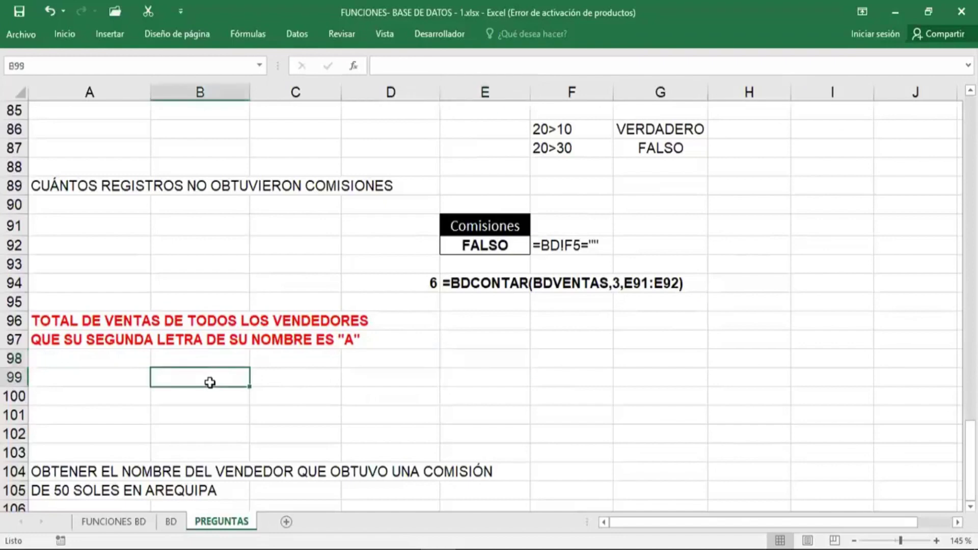
{"action": "left_click", "coordinate": [12, 417]}
{"action": "key", "text": "ctrl+plus"}
{"action": "key", "text": "ctrl+plus"}
{"action": "key", "text": "ctrl+plus"}
{"action": "key", "text": "ctrl+plus"}
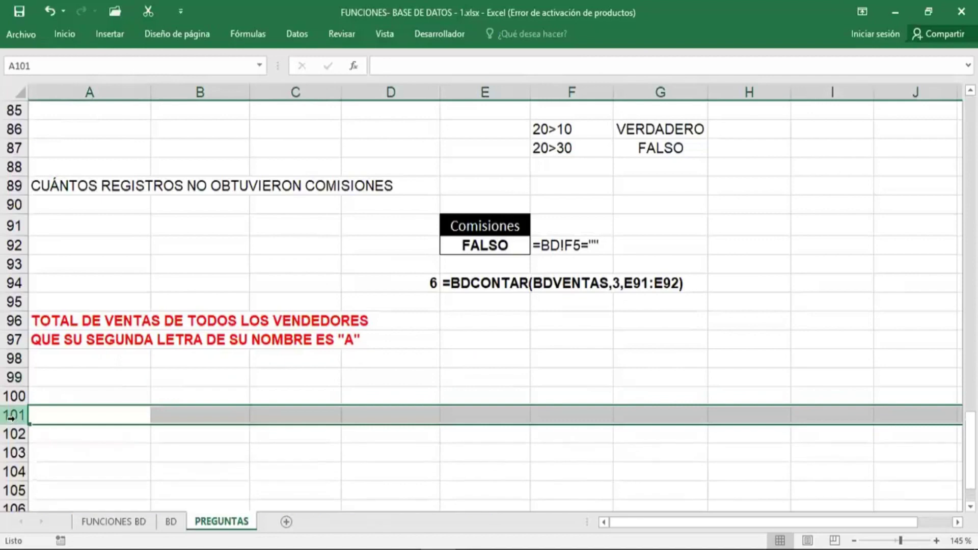
{"action": "left_click", "coordinate": [185, 376]}
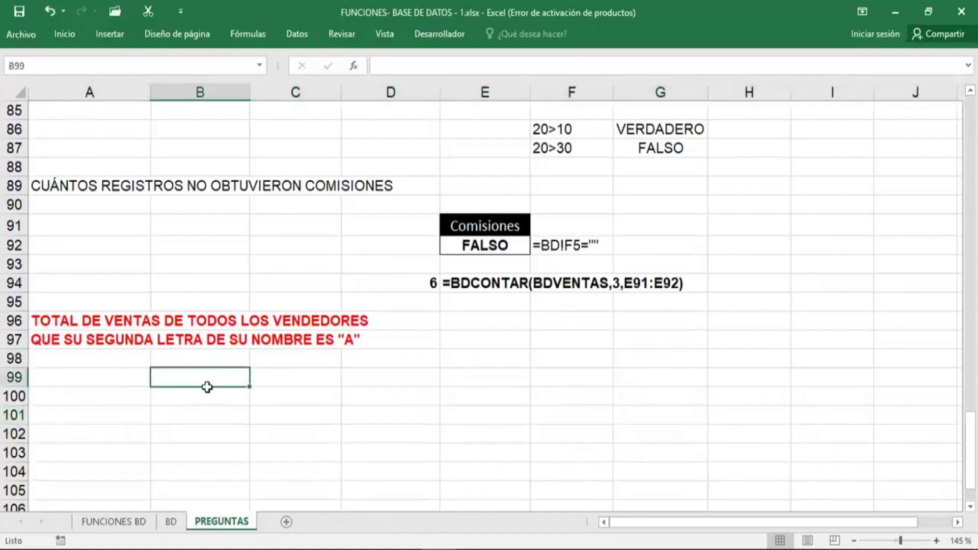
{"action": "scroll", "coordinate": [224, 377], "scroll_direction": "up", "scroll_amount": 2}
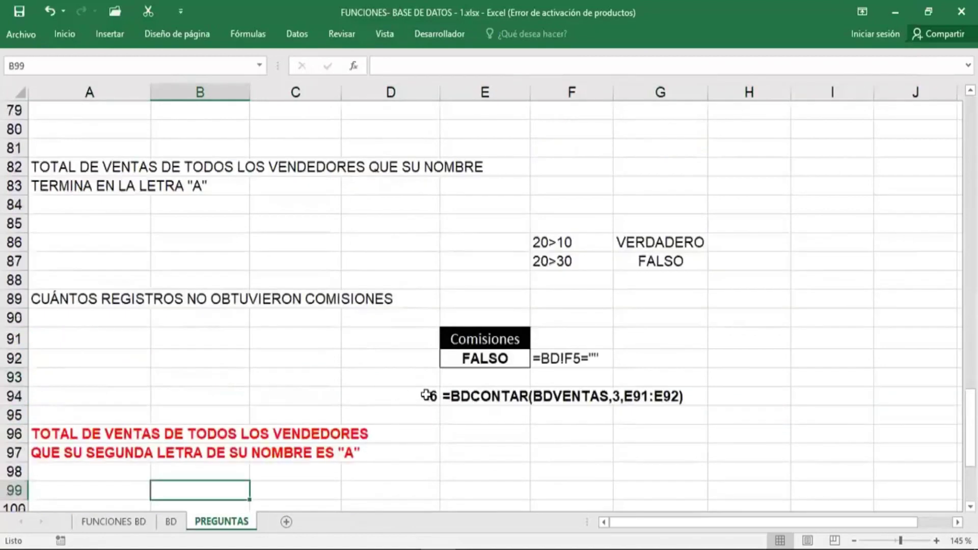
{"action": "scroll", "coordinate": [427, 395], "scroll_direction": "down", "scroll_amount": 2}
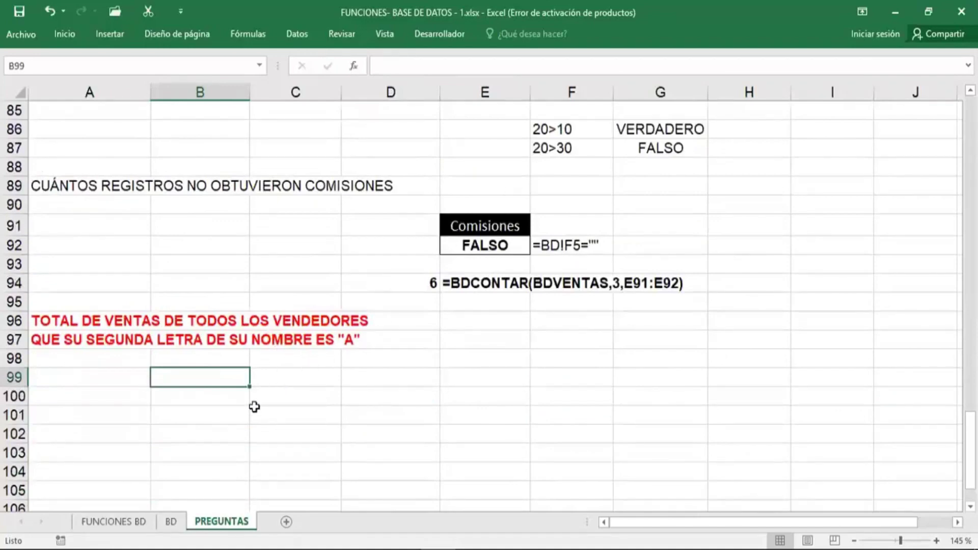
Step: Type the sample name MARIA into cell A100
{"action": "left_click", "coordinate": [136, 397]}
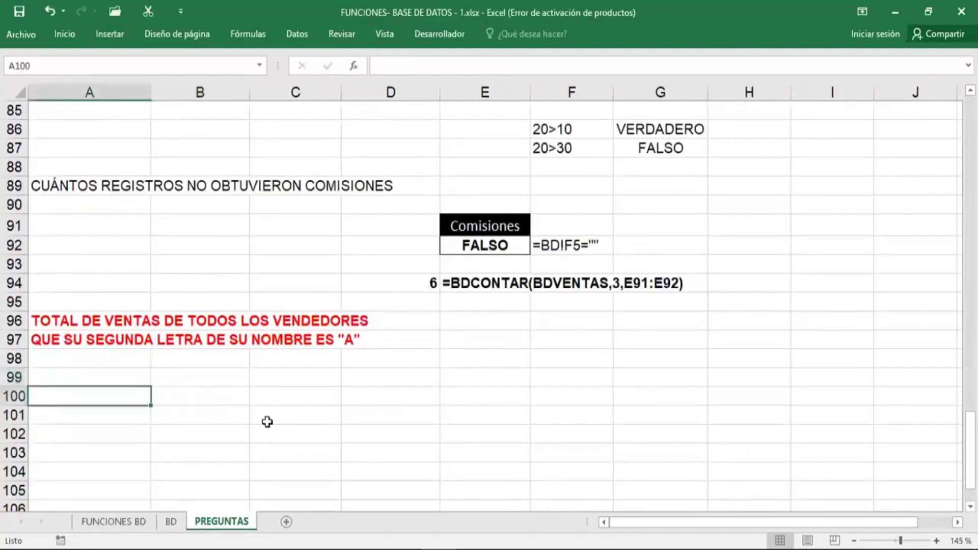
{"action": "type", "text": "m"}
{"action": "key", "text": "BackSpace"}
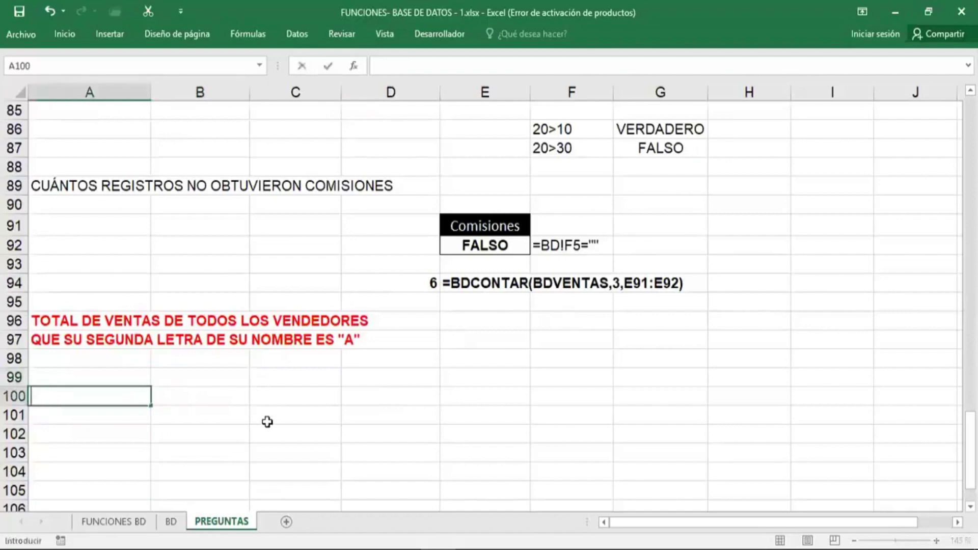
{"action": "type", "text": "MARIA"}
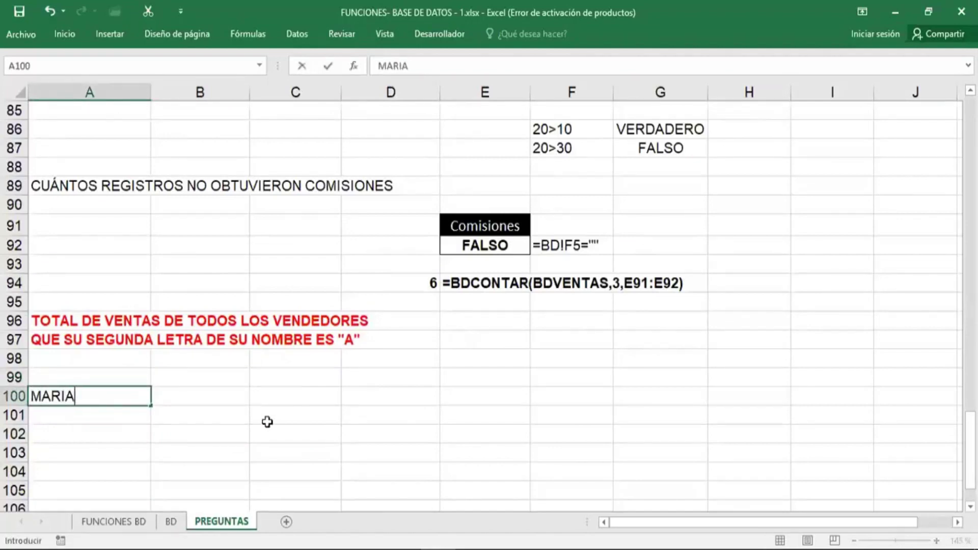
Step: Extract the second letter of A100 into C100 with =EXTRAE(A100,2,1)
{"action": "key", "text": "Tab"}
{"action": "key", "text": "Tab"}
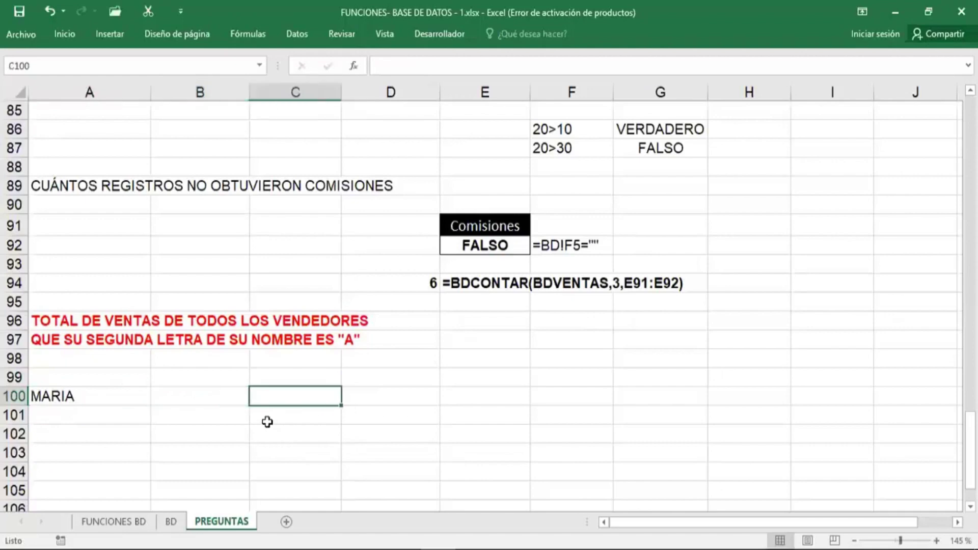
{"action": "type", "text": "=EX"}
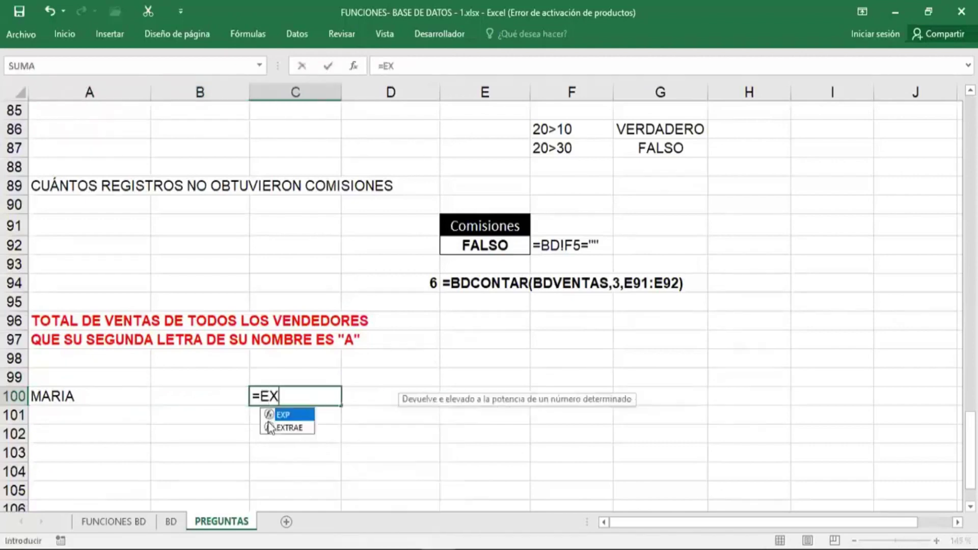
{"action": "type", "text": "TR"}
{"action": "key", "text": "Tab"}
{"action": "key", "text": "Left"}
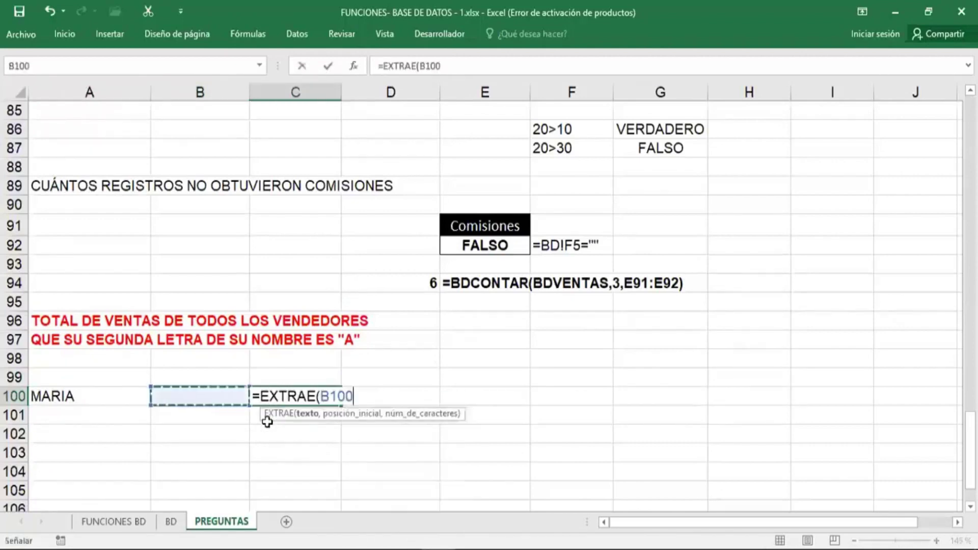
{"action": "key", "text": "Left"}
{"action": "type", "text": ","}
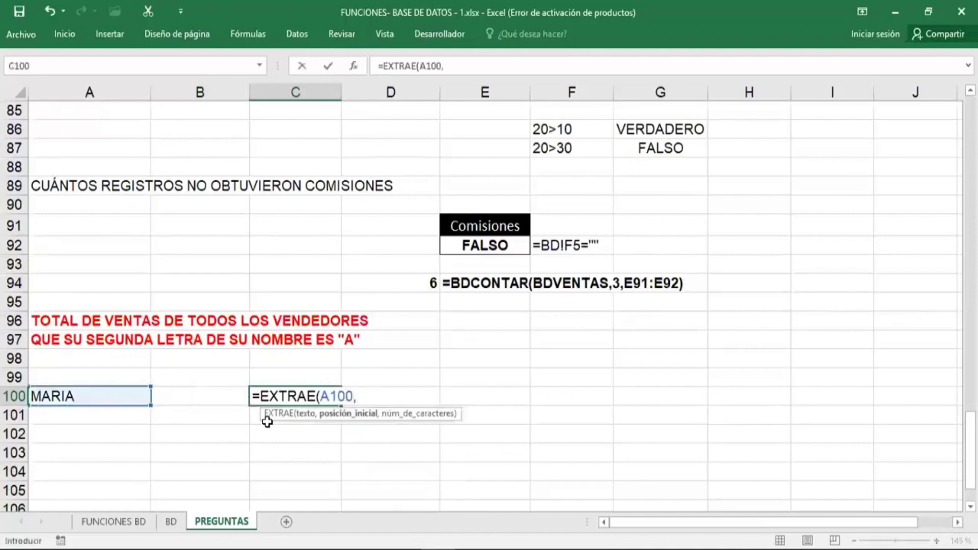
{"action": "type", "text": "2"}
{"action": "type", "text": ",1"}
{"action": "key", "text": "Return"}
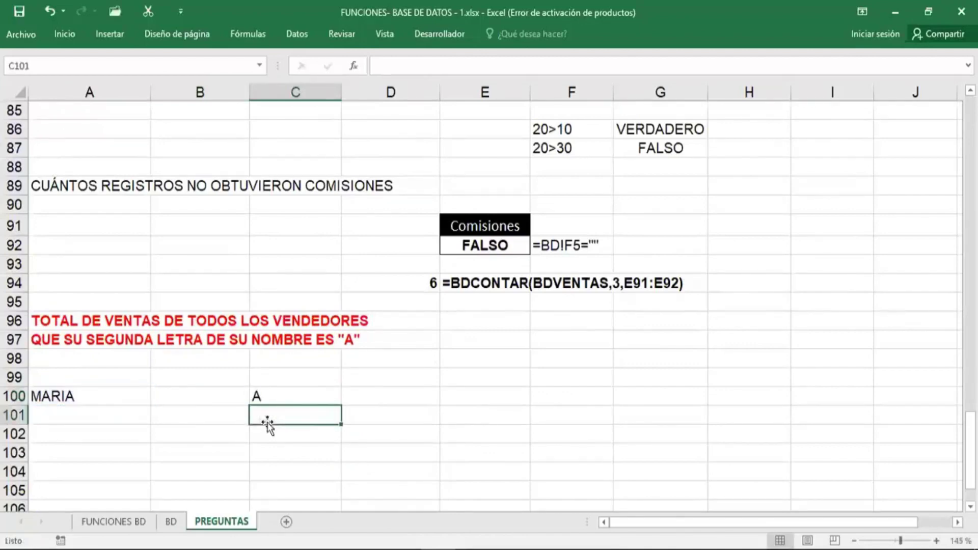
Step: Test in D100 whether that letter is A using =C100="A"
{"action": "key", "text": "Up"}
{"action": "key", "text": "Right"}
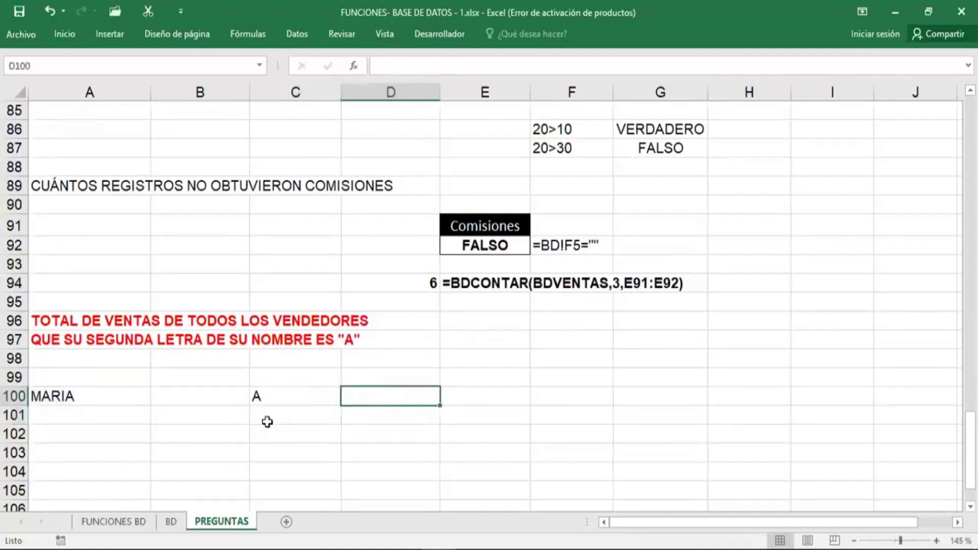
{"action": "type", "text": "="}
{"action": "key", "text": "Left"}
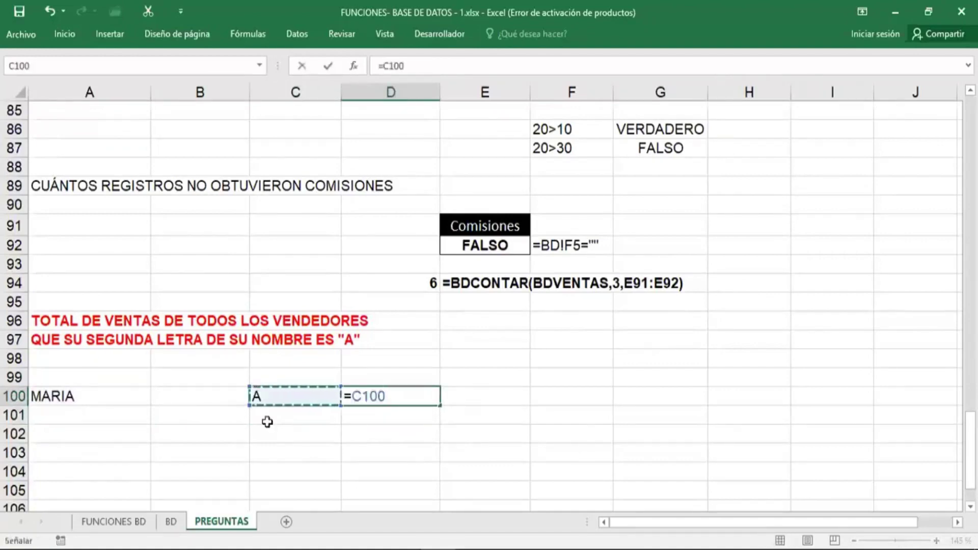
{"action": "type", "text": "=\"A"}
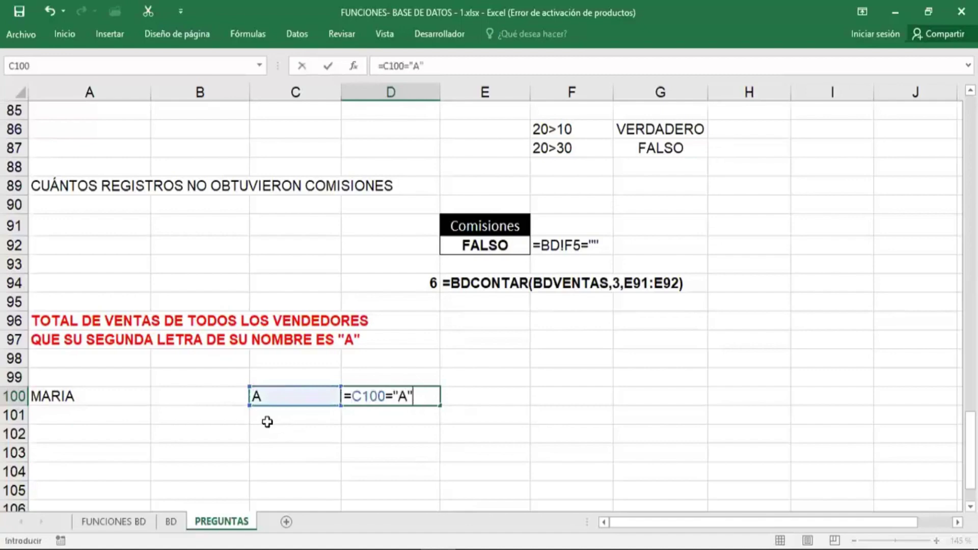
{"action": "key", "text": "Return"}
Step: Try JOSE and MARLENE as test names in A100
{"action": "key", "text": "Up"}
{"action": "type", "text": "JOSE"}
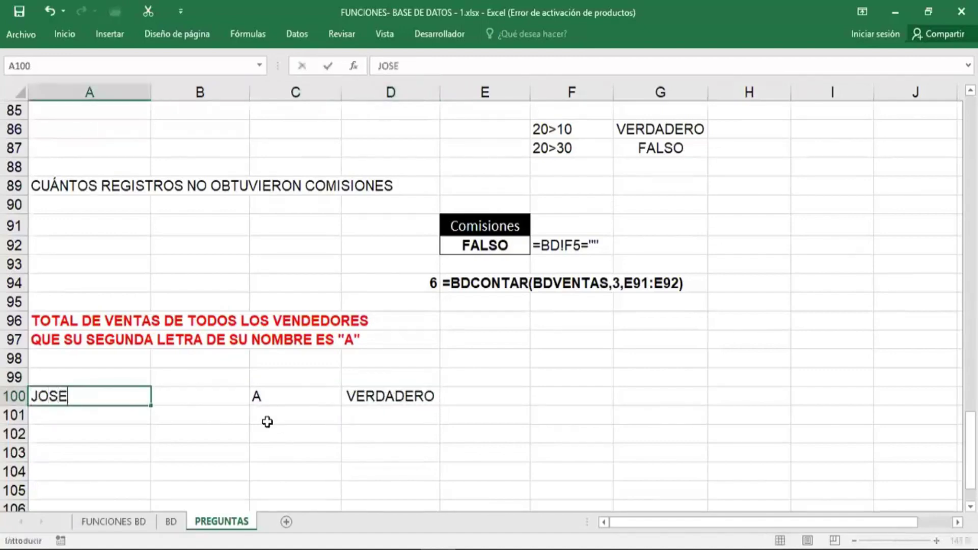
{"action": "key", "text": "Return"}
{"action": "key", "text": "Up"}
{"action": "type", "text": "MARLENE"}
{"action": "key", "text": "Return"}
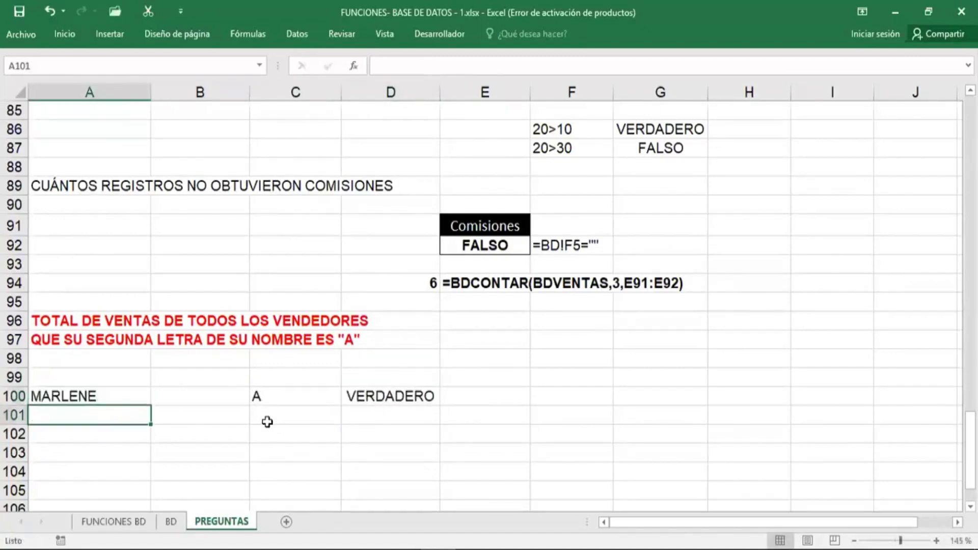
Step: Review the EXTRAE formula in C100 and select the example cells A100:D100
{"action": "key", "text": "Up"}
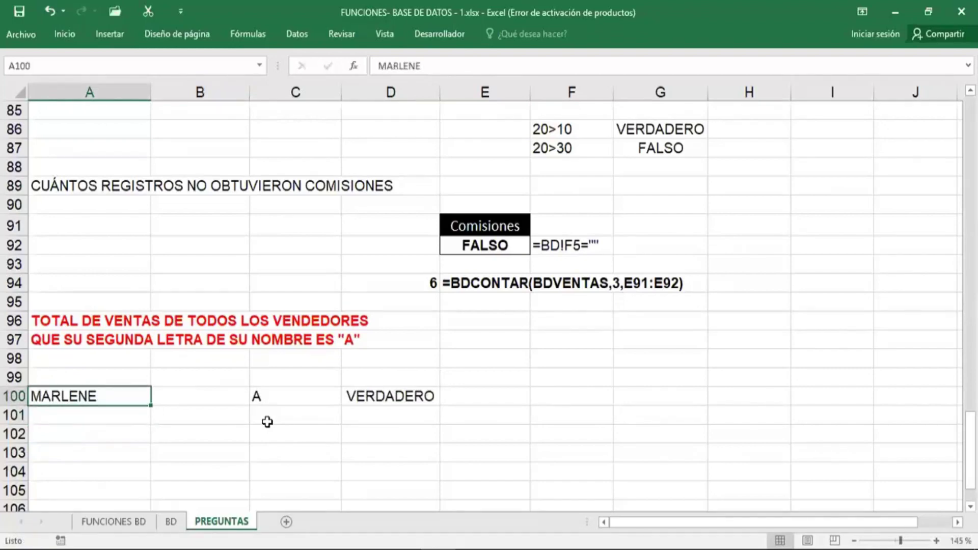
{"action": "key", "text": "Right"}
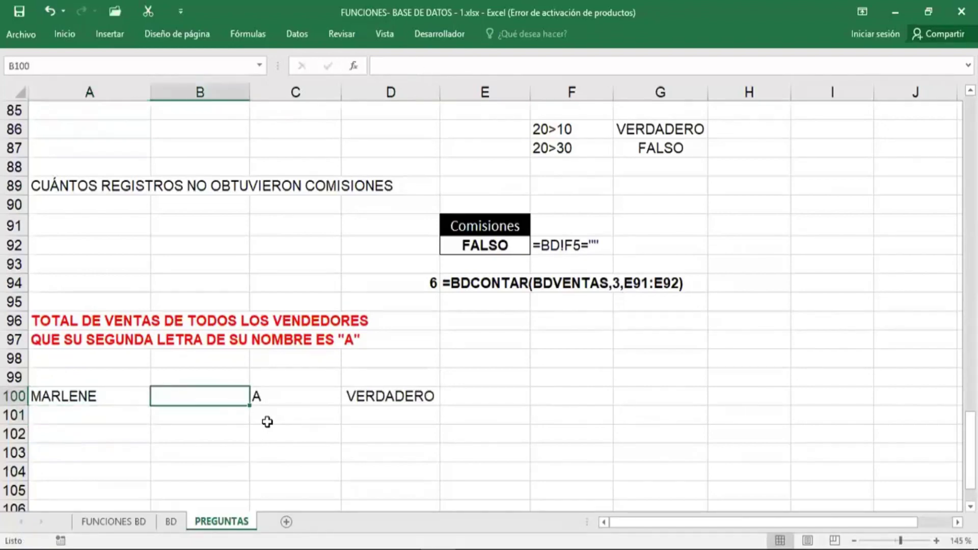
{"action": "key", "text": "Right"}
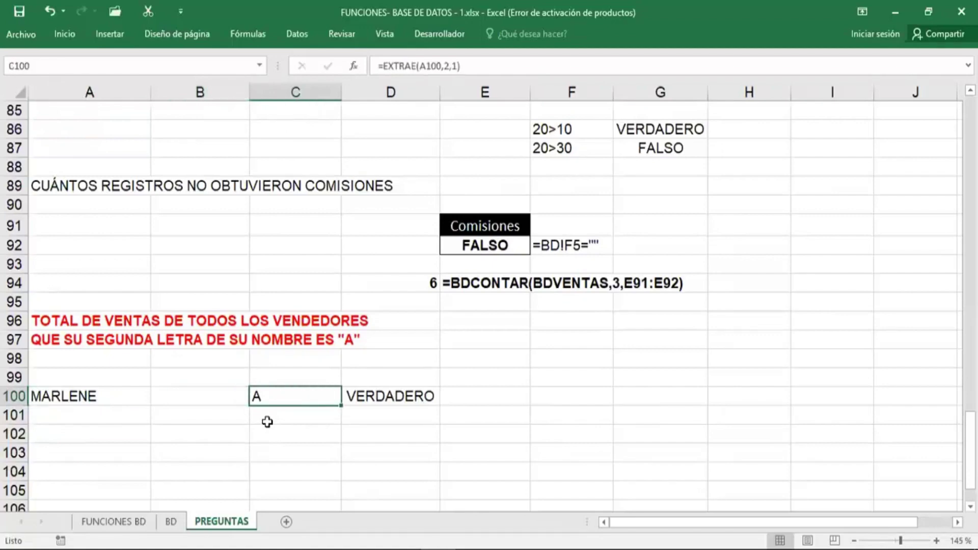
{"action": "key", "text": "F2"}
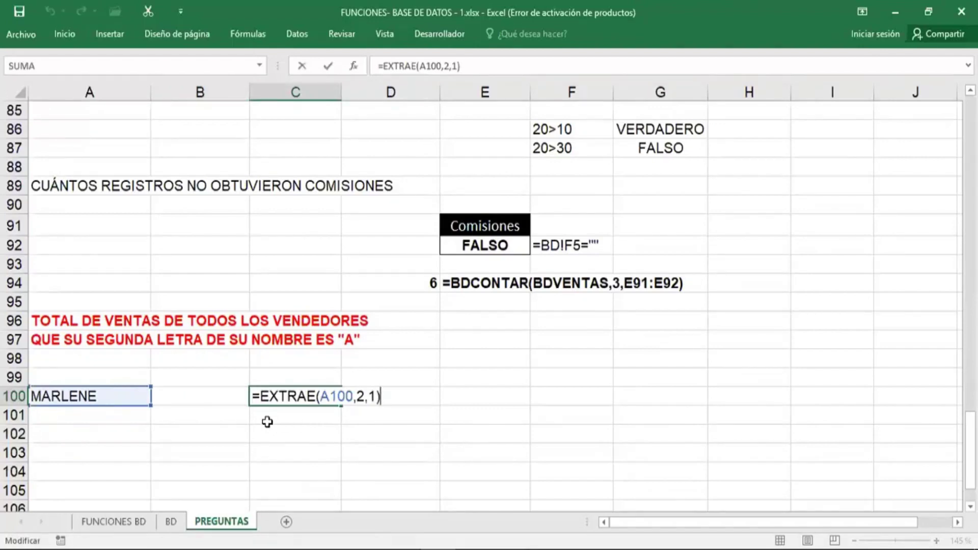
{"action": "key", "text": "Return"}
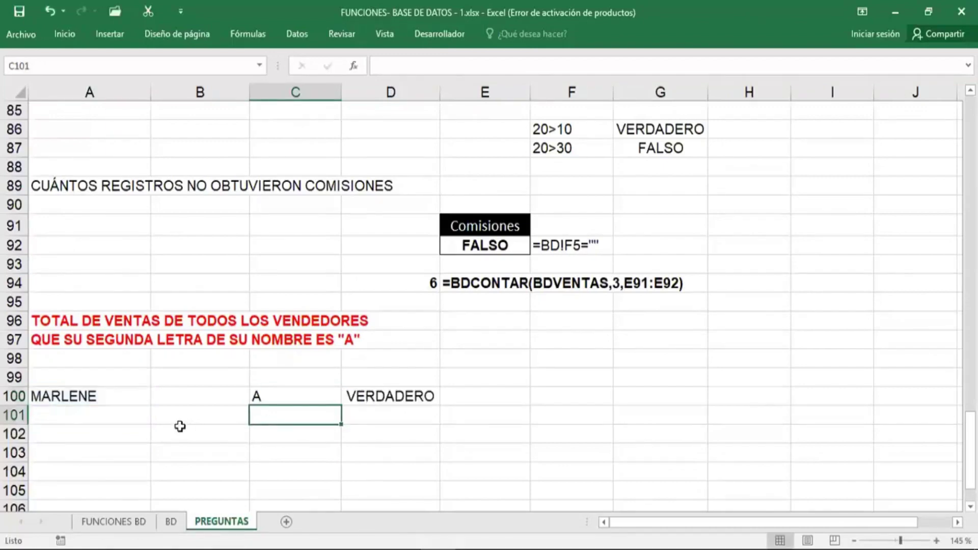
{"action": "left_click_drag", "start_coordinate": [99, 400], "coordinate": [427, 398]}
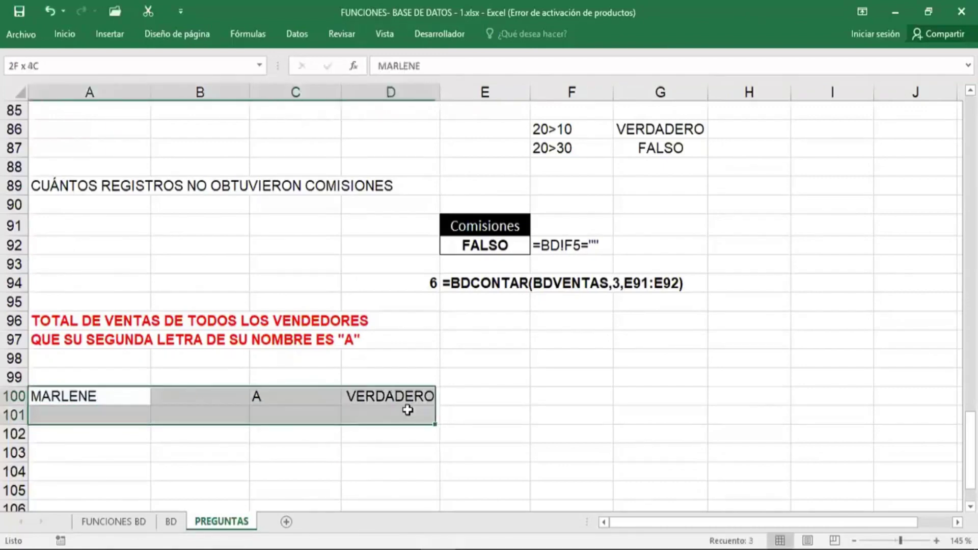
Step: Copy the Comisiones header from E91 into cell F100
{"action": "left_click", "coordinate": [380, 430]}
{"action": "scroll", "coordinate": [305, 408], "scroll_direction": "down", "scroll_amount": 1}
{"action": "left_click", "coordinate": [265, 369]}
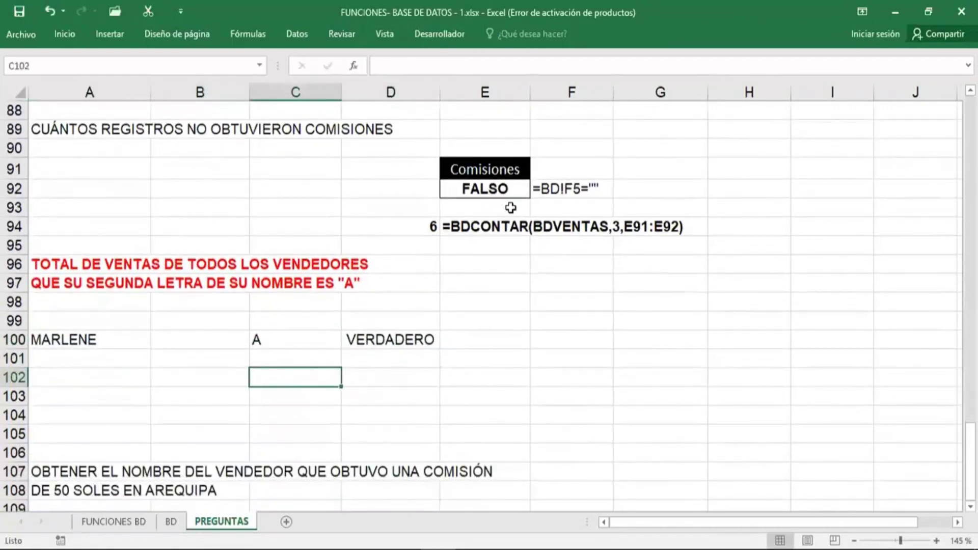
{"action": "left_click", "coordinate": [500, 171]}
{"action": "scroll", "coordinate": [459, 374], "scroll_direction": "up", "scroll_amount": 2}
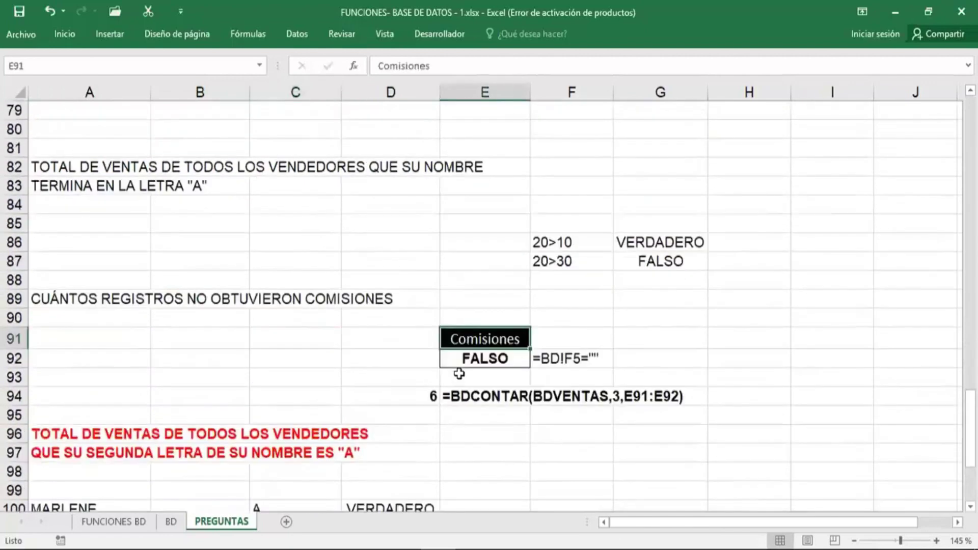
{"action": "scroll", "coordinate": [459, 374], "scroll_direction": "up", "scroll_amount": 1}
{"action": "scroll", "coordinate": [459, 374], "scroll_direction": "down", "scroll_amount": 2}
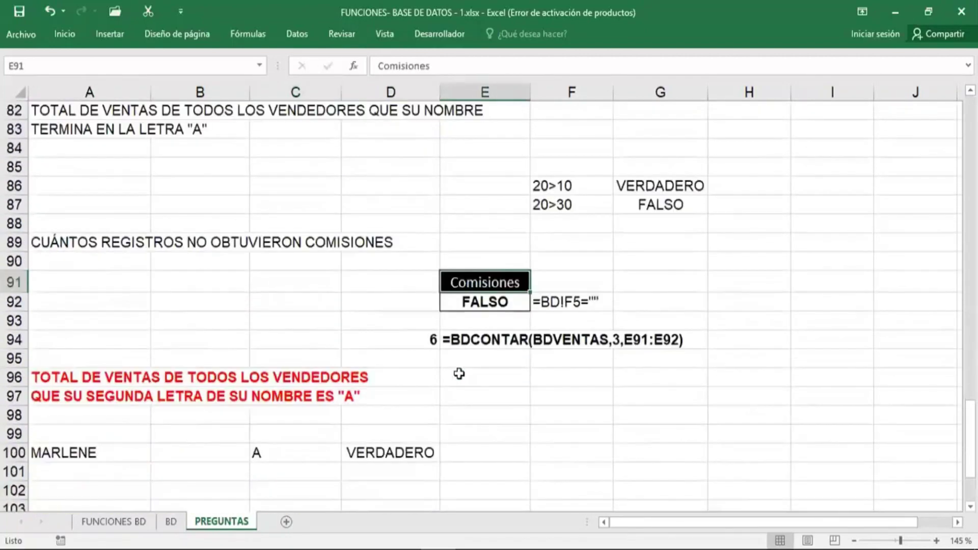
{"action": "key", "text": "ctrl+c"}
{"action": "scroll", "coordinate": [459, 372], "scroll_direction": "down", "scroll_amount": 2}
{"action": "left_click", "coordinate": [545, 338]}
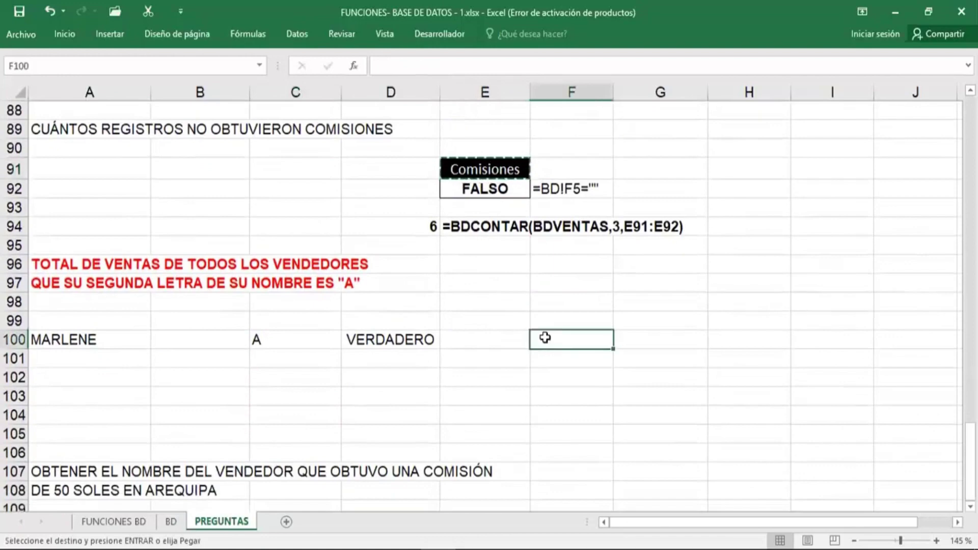
{"action": "key", "text": "ctrl+v"}
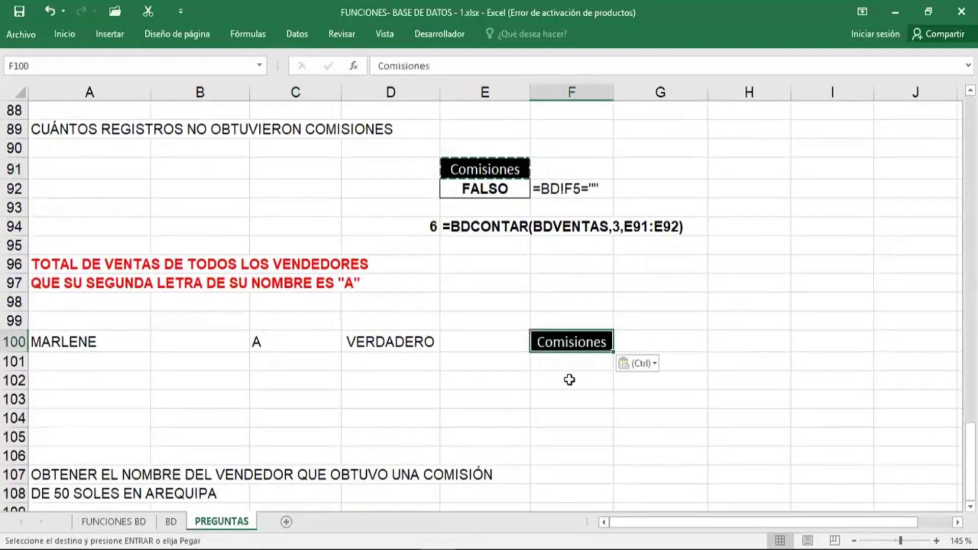
Step: Retitle the F100 header as VENDEDOR1
{"action": "type", "text": "v"}
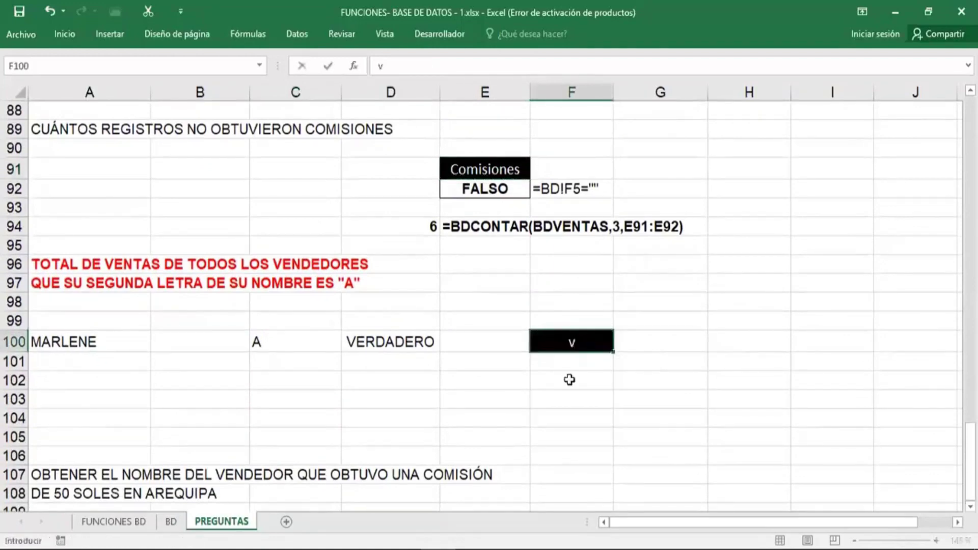
{"action": "left_click", "coordinate": [570, 379]}
{"action": "left_click", "coordinate": [572, 342]}
{"action": "type", "text": "VENDEDOR1"}
{"action": "key", "text": "Return"}
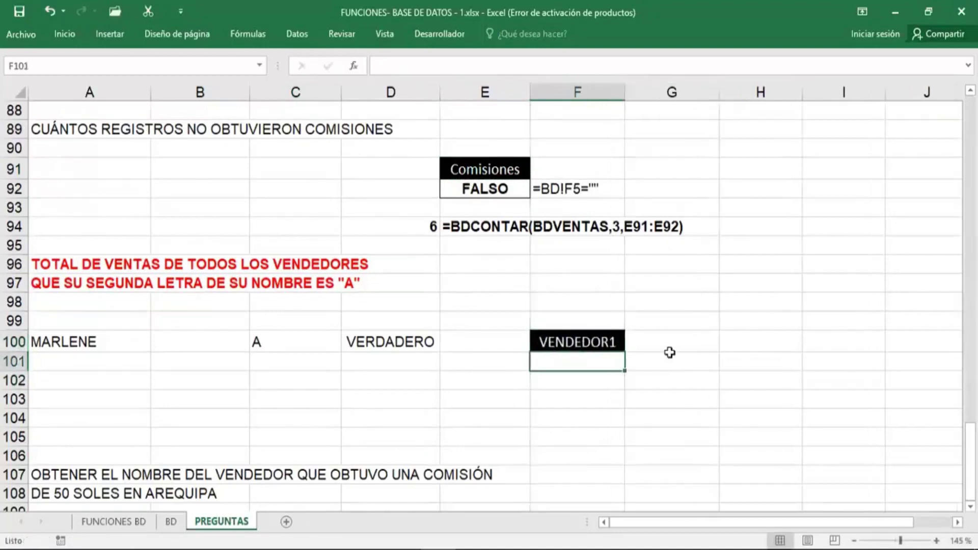
{"action": "left_click", "coordinate": [585, 340]}
{"action": "left_click", "coordinate": [64, 33]}
{"action": "left_click", "coordinate": [598, 393]}
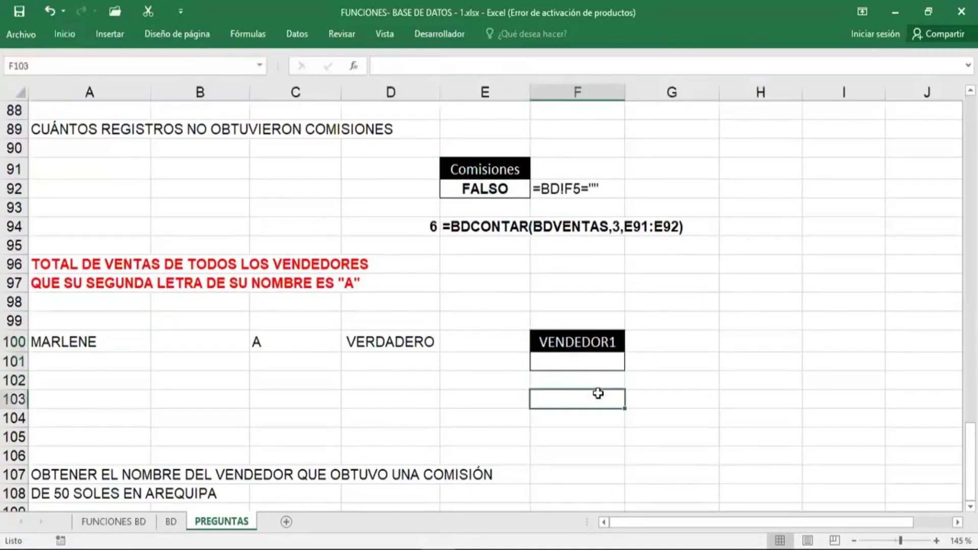
Step: Leave cell F101 below the header empty and bring up the BD sales sheet
{"action": "key", "text": "Up"}
{"action": "key", "text": "Up"}
{"action": "type", "text": "="}
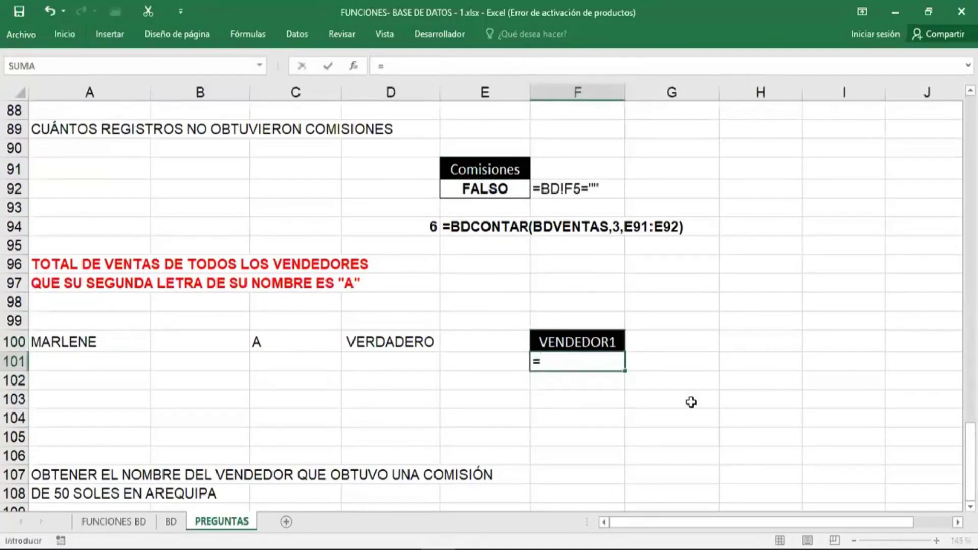
{"action": "key", "text": "Escape"}
{"action": "left_click", "coordinate": [685, 437]}
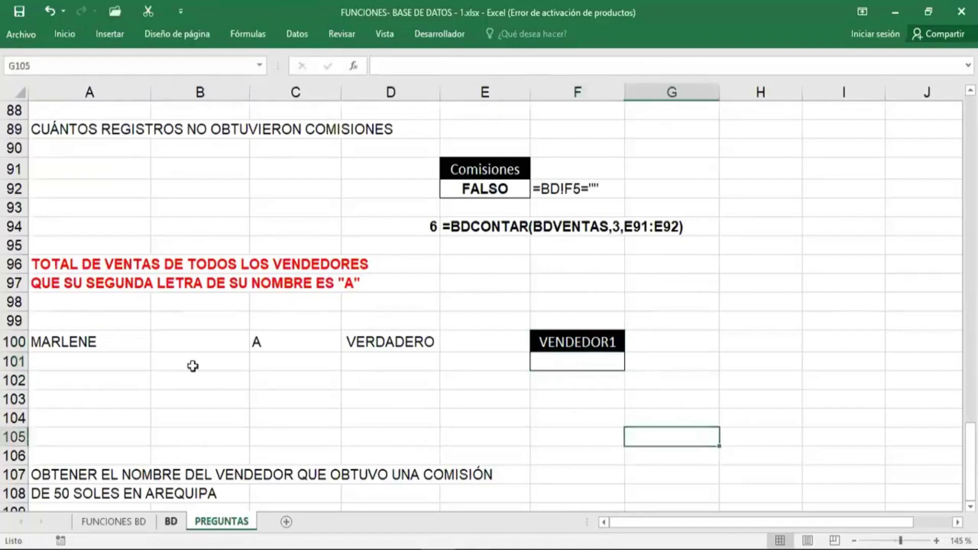
{"action": "key", "text": "ctrl+Page_Up"}
{"action": "key", "text": "Left"}
{"action": "key", "text": "Left"}
{"action": "key", "text": "Left"}
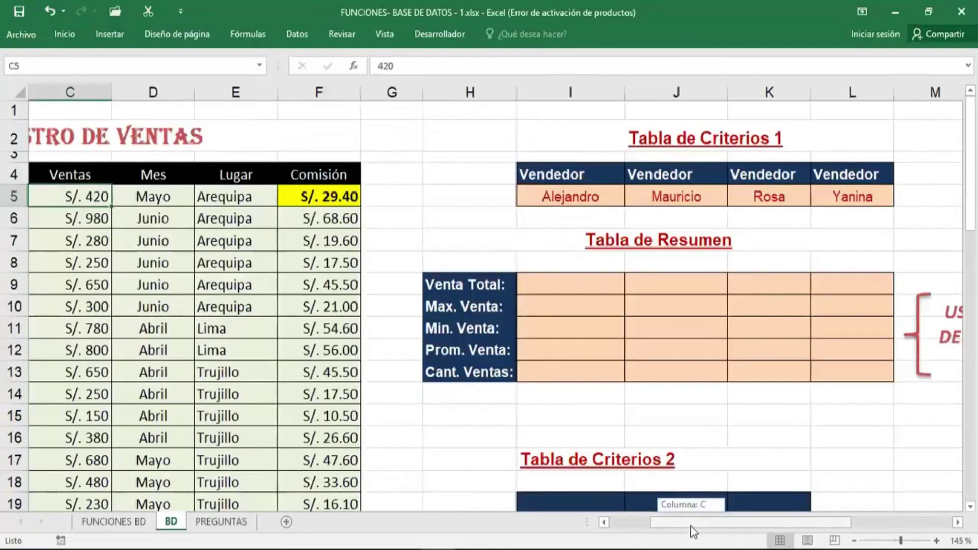
Step: Highlight the first seller name in BD!A5 with a yellow fill and bold text
{"action": "left_click_drag", "start_coordinate": [692, 522], "coordinate": [652, 522]}
{"action": "left_click", "coordinate": [92, 194]}
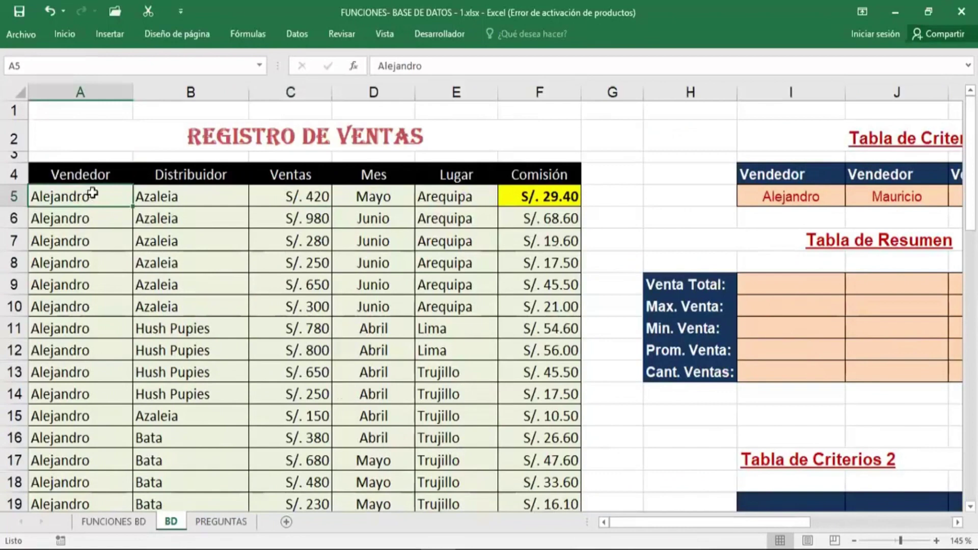
{"action": "left_click", "coordinate": [65, 34]}
{"action": "left_click", "coordinate": [168, 82]}
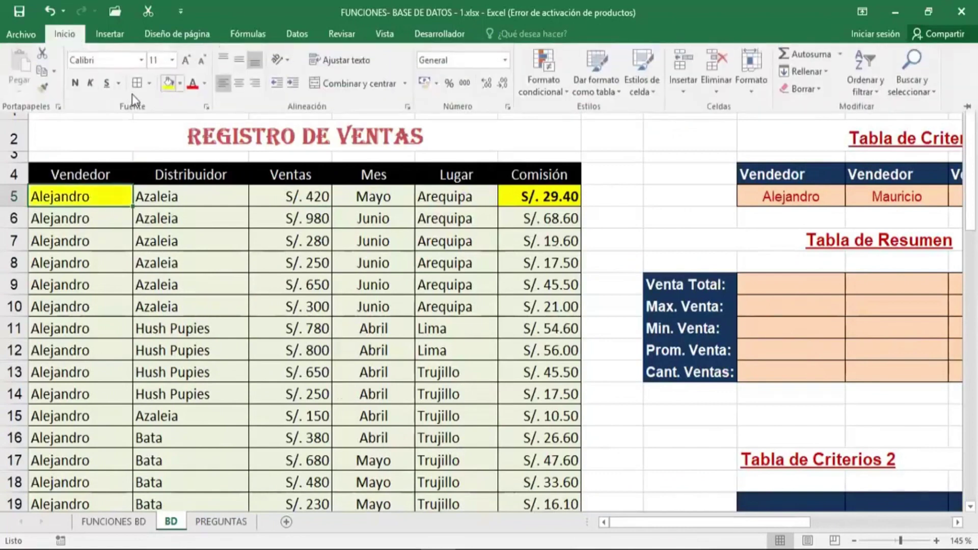
{"action": "left_click", "coordinate": [75, 82]}
{"action": "left_click", "coordinate": [214, 328]}
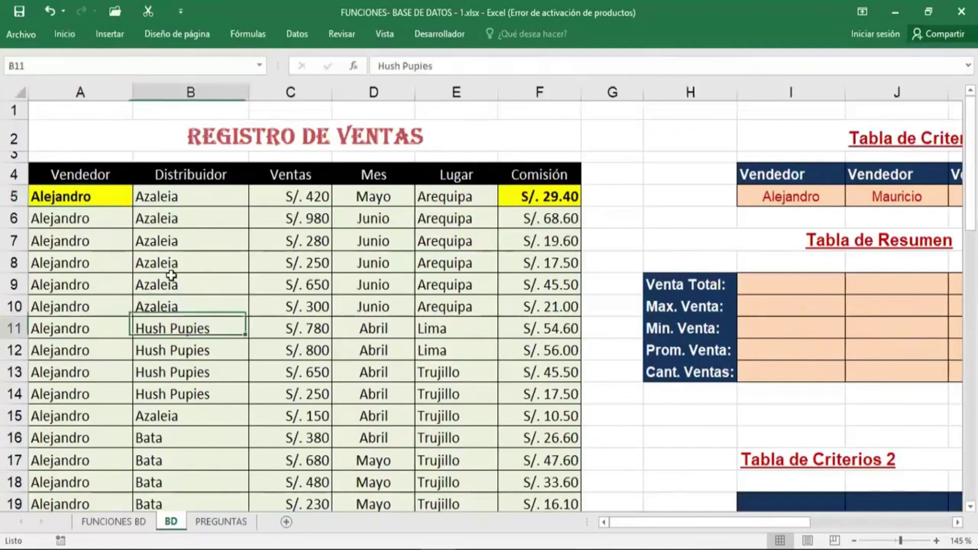
{"action": "left_click", "coordinate": [109, 197]}
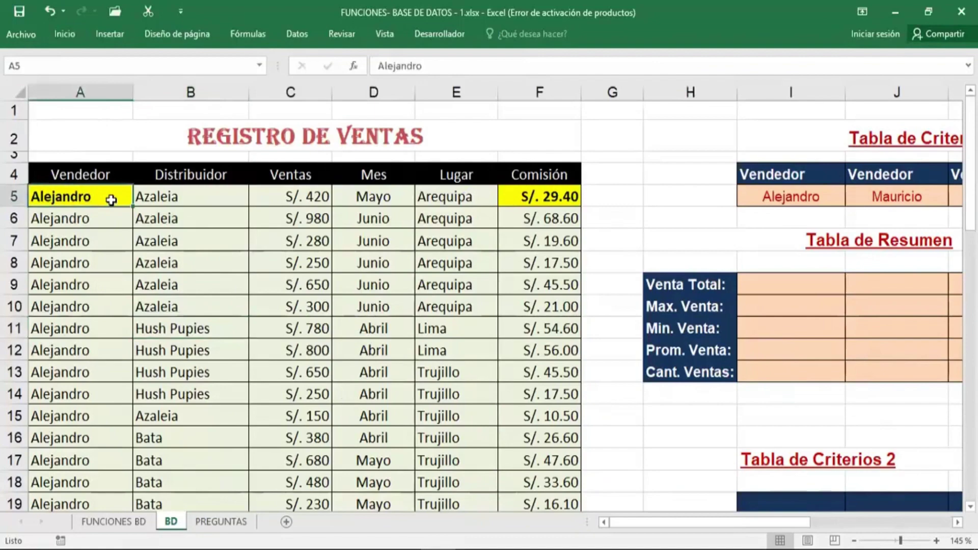
Step: In PREGUNTAS F101, enter the second-letter criterion =EXTRAE(BD!A5,2,1)="A"
{"action": "left_click", "coordinate": [221, 522]}
{"action": "left_click", "coordinate": [598, 367]}
{"action": "type", "text": "="}
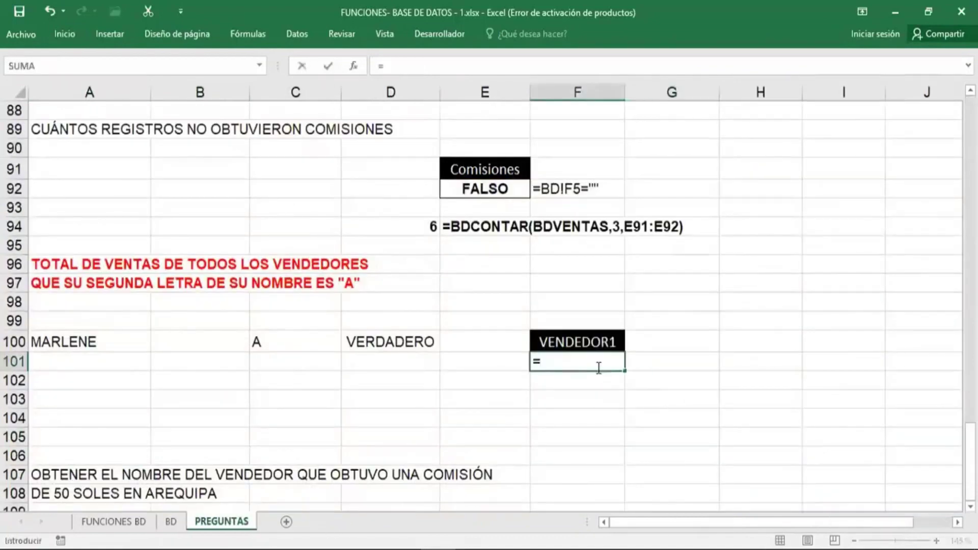
{"action": "type", "text": "EXTRAE("}
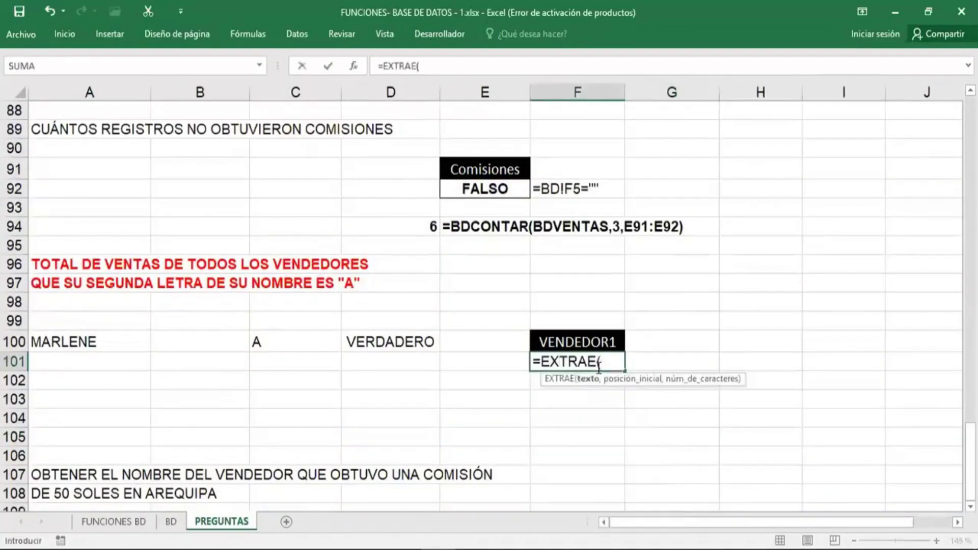
{"action": "left_click", "coordinate": [176, 522]}
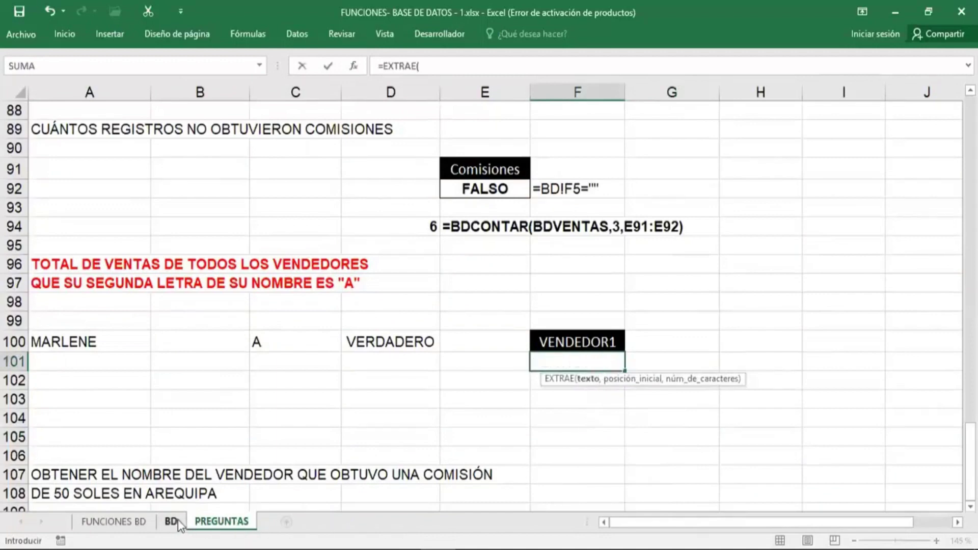
{"action": "left_click", "coordinate": [112, 196]}
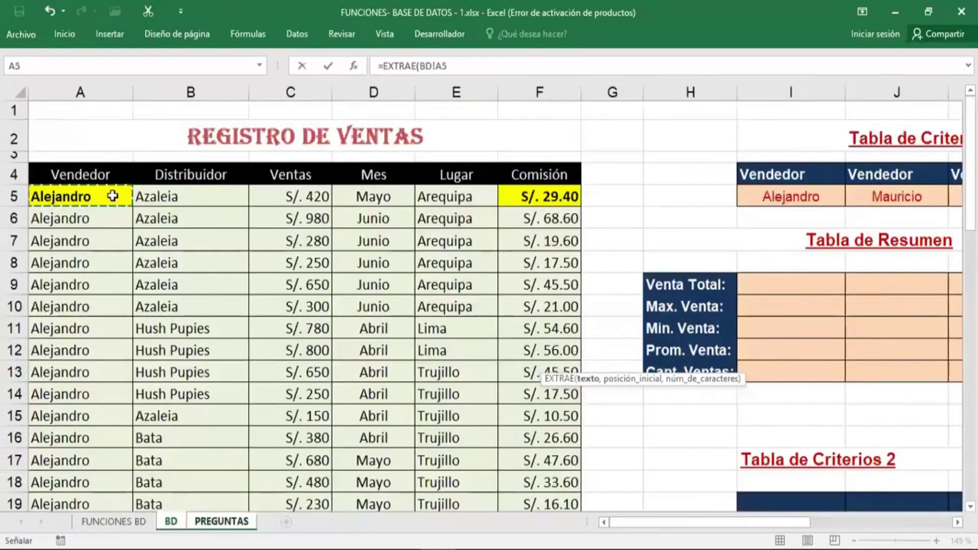
{"action": "type", "text": ",2"}
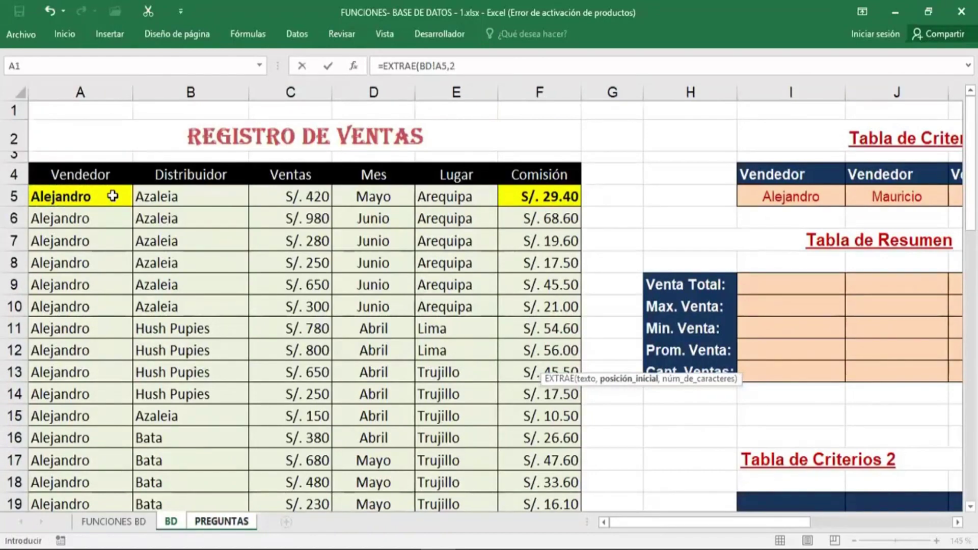
{"action": "type", "text": ",1"}
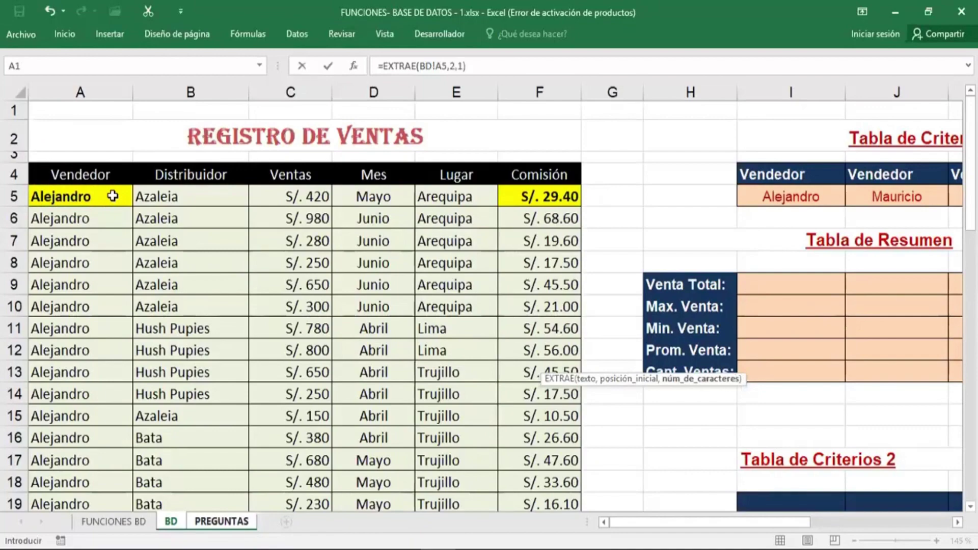
{"action": "key", "text": "Return"}
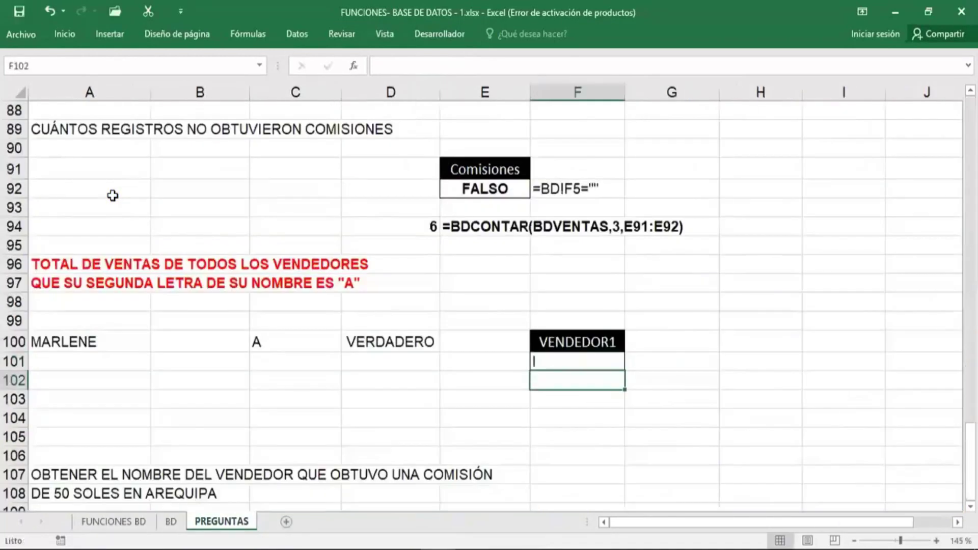
{"action": "double_click", "coordinate": [578, 361]}
{"action": "type", "text": "=EXTRAE(BD!A5,2,1"}
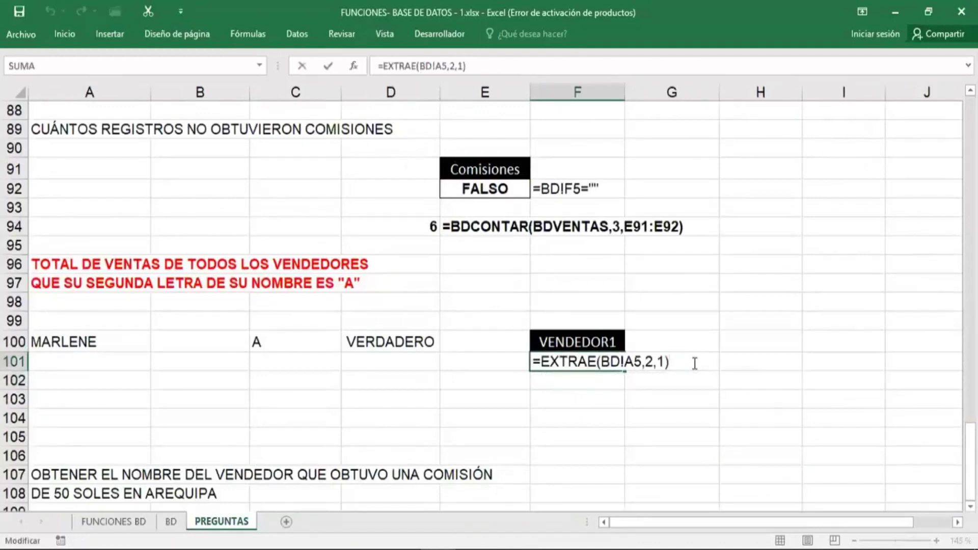
{"action": "type", "text": "="}
{"action": "type", "text": "\"A\""}
{"action": "key", "text": "Return"}
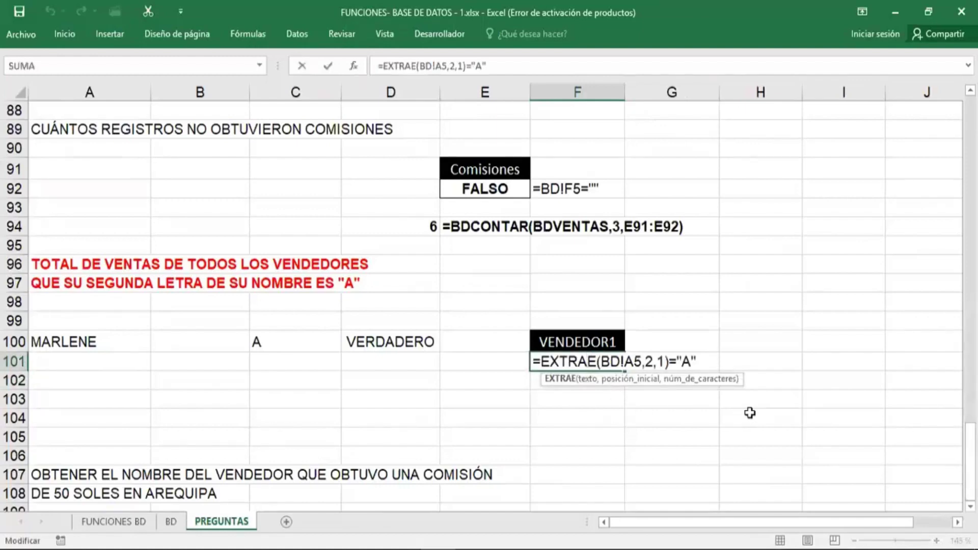
{"action": "key", "text": "Return"}
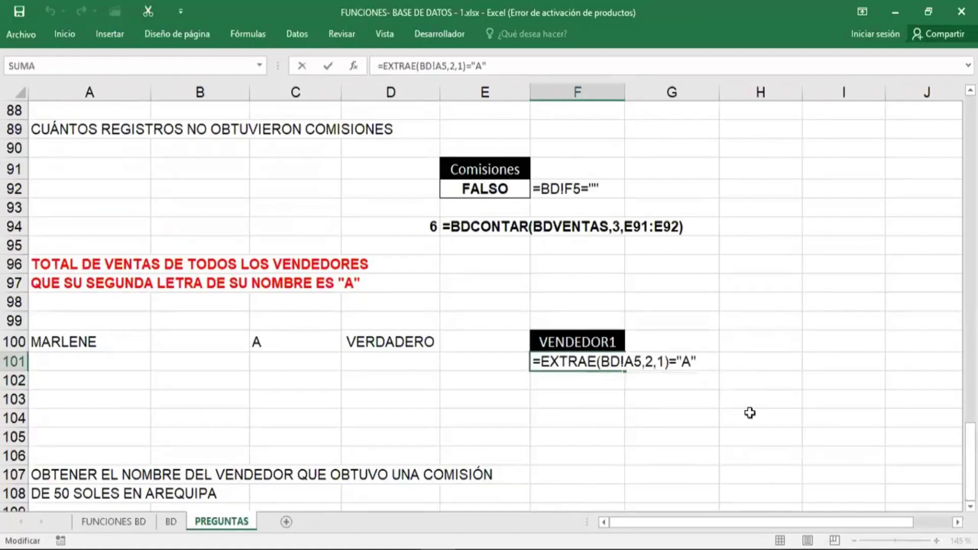
Step: Total the matching sales in E103 with =BDSUMA(BDVENTAS,3,F100:F101)
{"action": "left_click", "coordinate": [488, 400]}
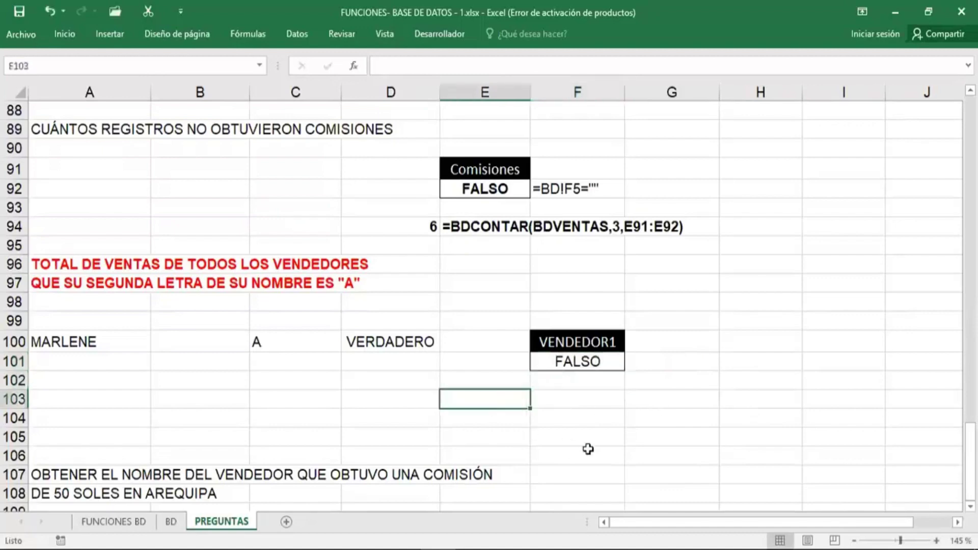
{"action": "type", "text": "="}
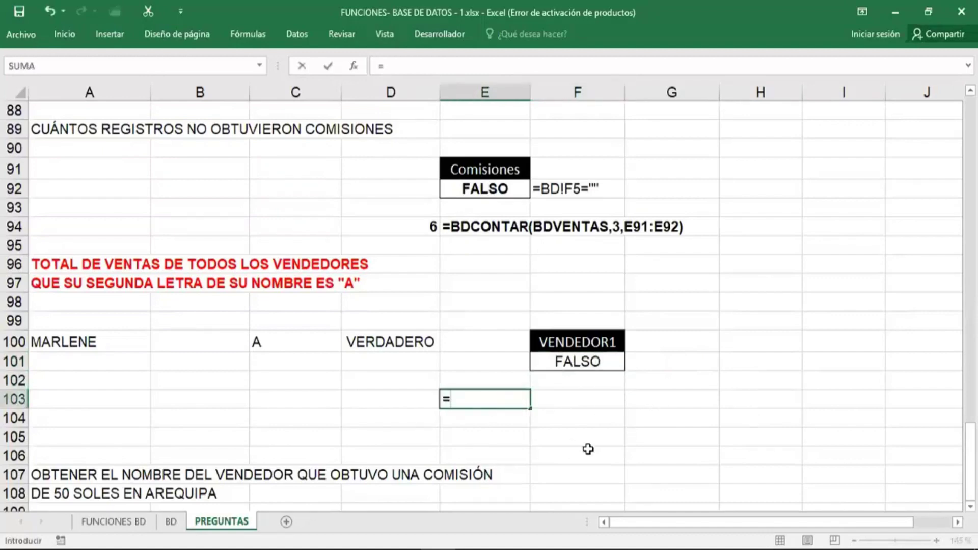
{"action": "type", "text": "BDU"}
{"action": "key", "text": "BackSpace"}
{"action": "key", "text": "BackSpace"}
{"action": "key", "text": "BackSpace"}
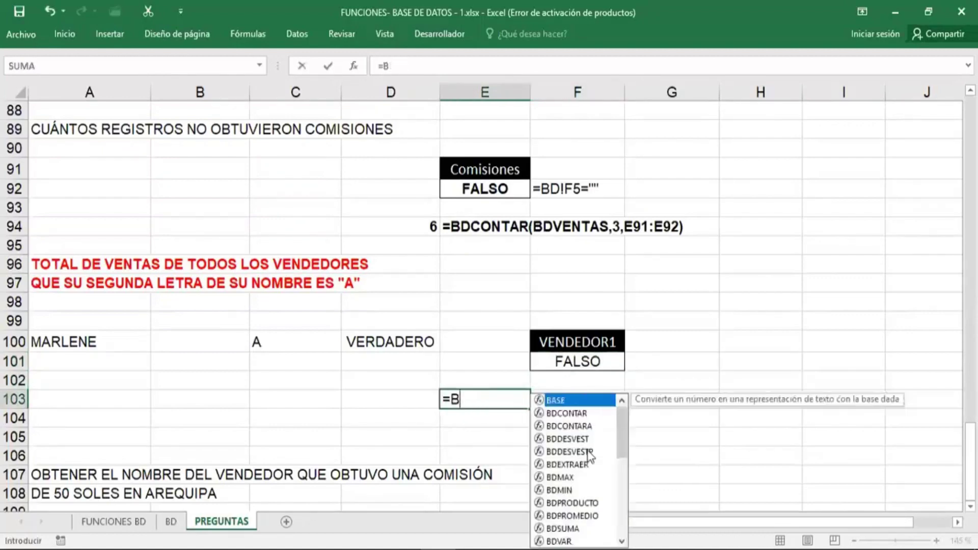
{"action": "type", "text": "DSUMA(BDVENTAS,3,"}
{"action": "left_click_drag", "start_coordinate": [586, 342], "coordinate": [614, 359]}
{"action": "key", "text": "Return"}
Step: Paste the formula text beside the total, bold both, and start =FORMULATEXTO(F101) in G101
{"action": "left_click", "coordinate": [577, 400]}
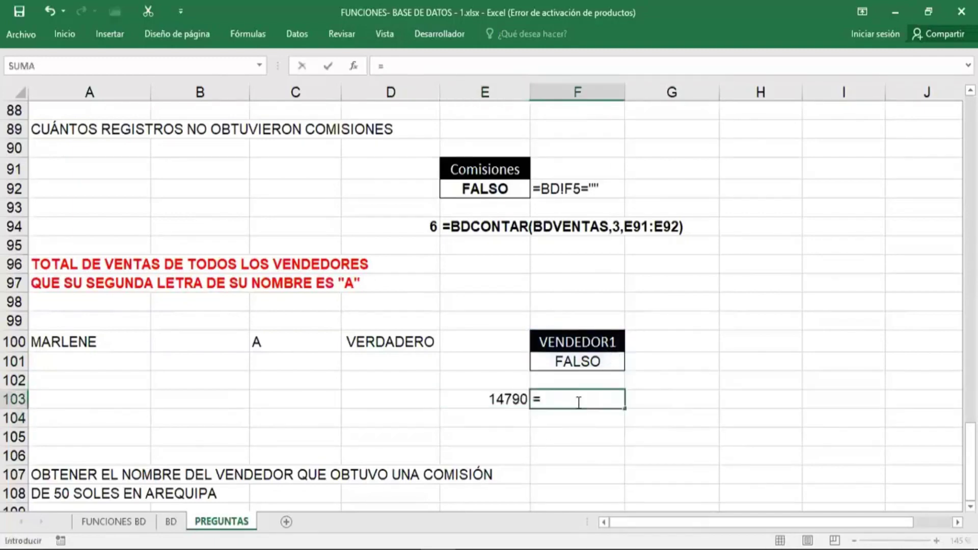
{"action": "key", "text": "ctrl+v"}
{"action": "key", "text": "Return"}
{"action": "left_click_drag", "start_coordinate": [484, 399], "coordinate": [577, 400]}
{"action": "key", "text": "ctrl+n"}
{"action": "left_click", "coordinate": [657, 360]}
{"action": "type", "text": "=FORMULATEXTO(F101"}
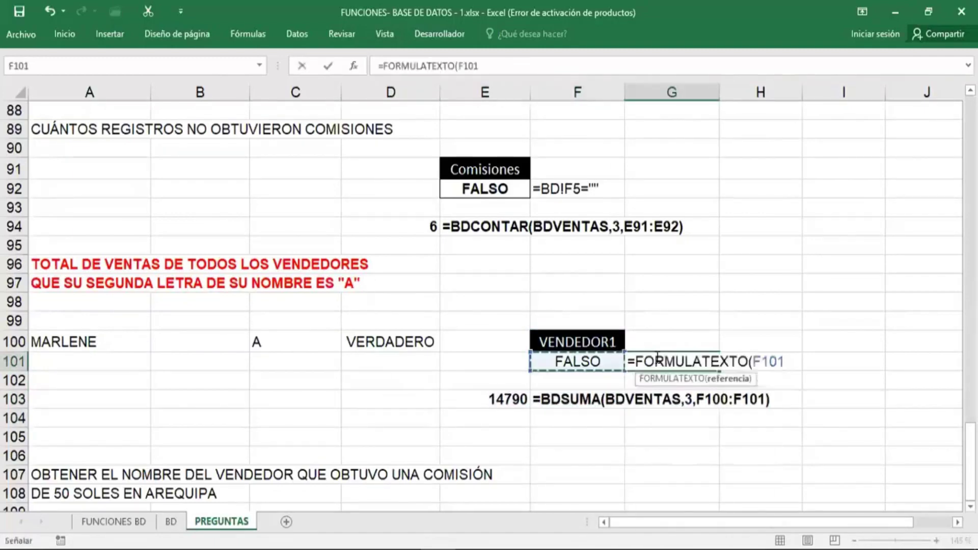